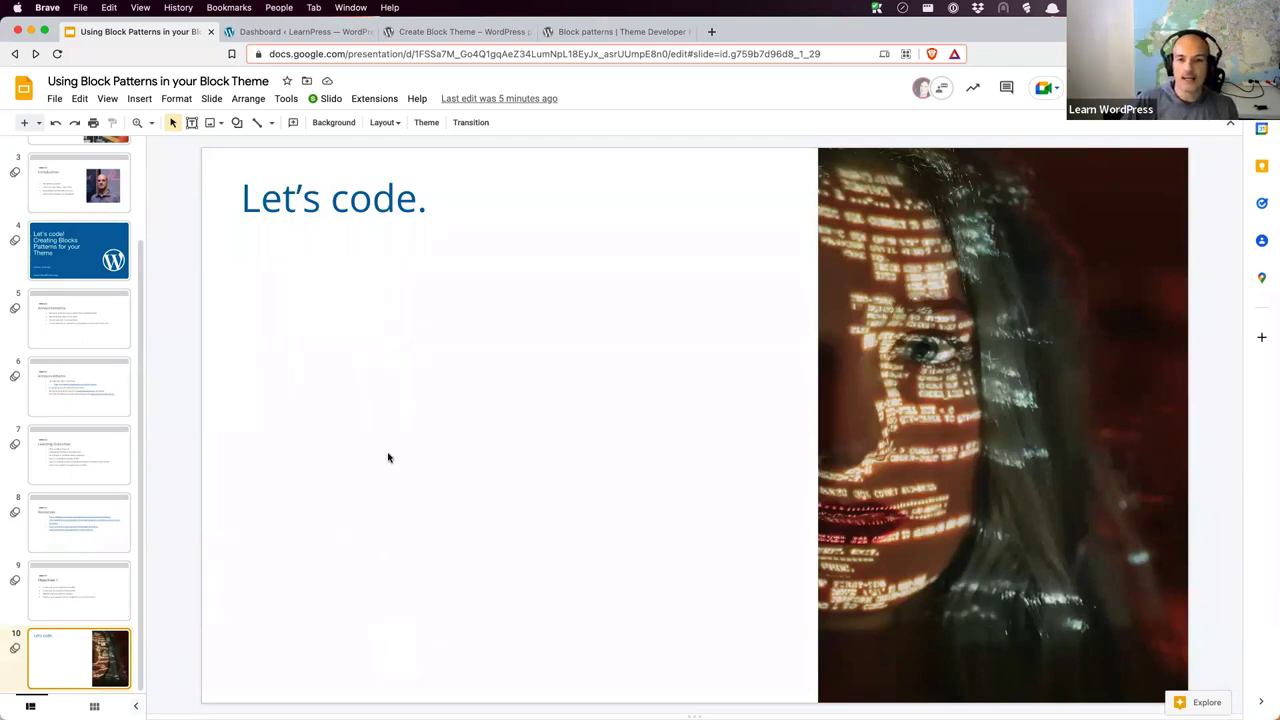
Review the LearnPress site's installed themes, plugins and posts in the WordPress dashboard.
key(ctrl+Tab)
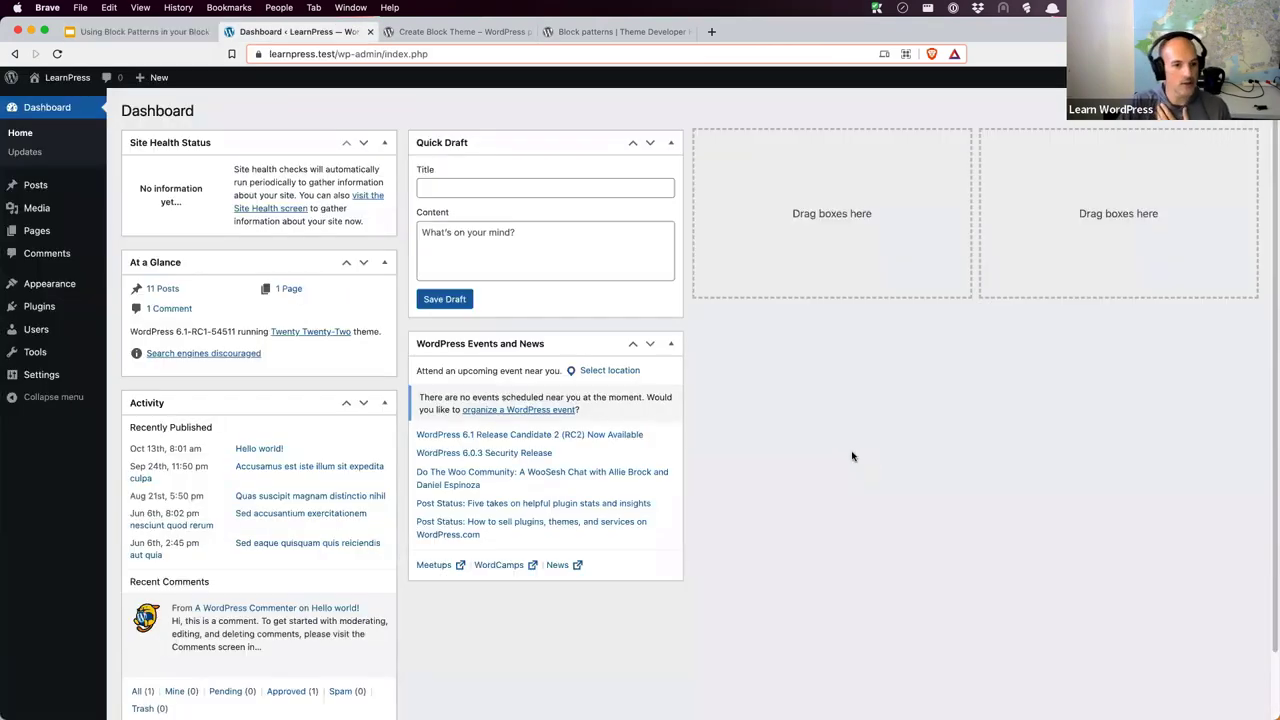
click(68, 286)
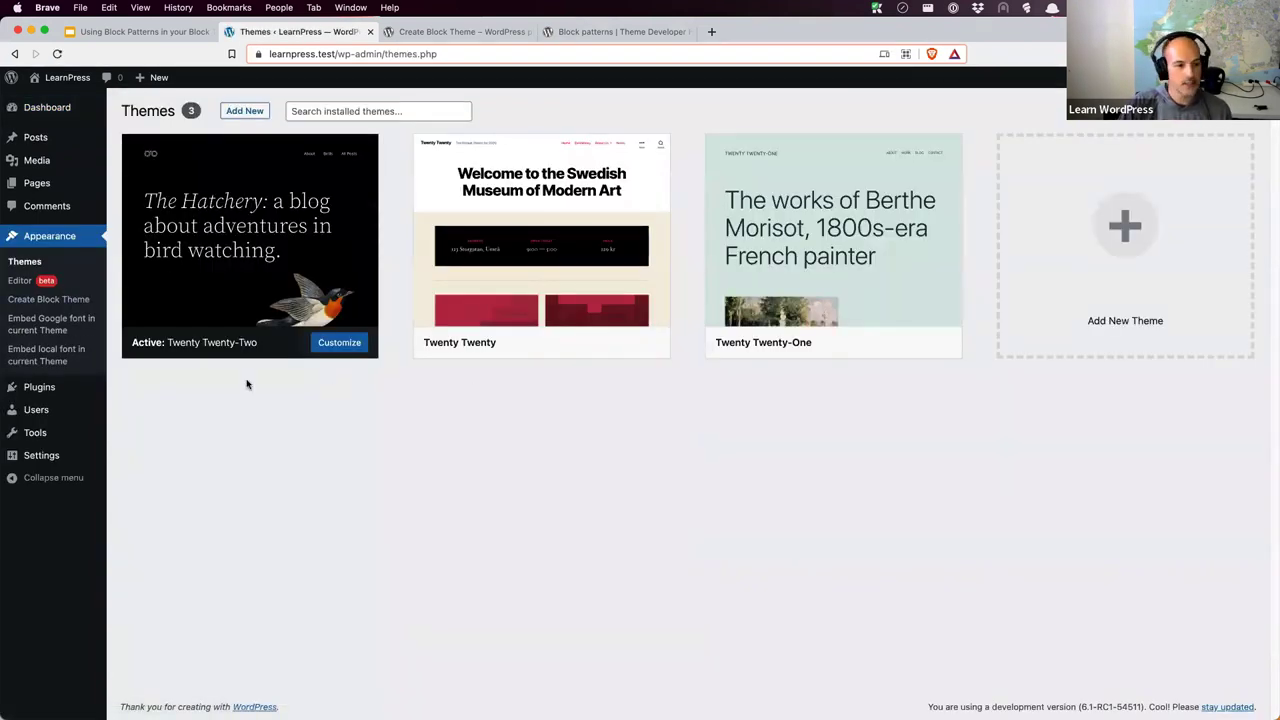
click(52, 387)
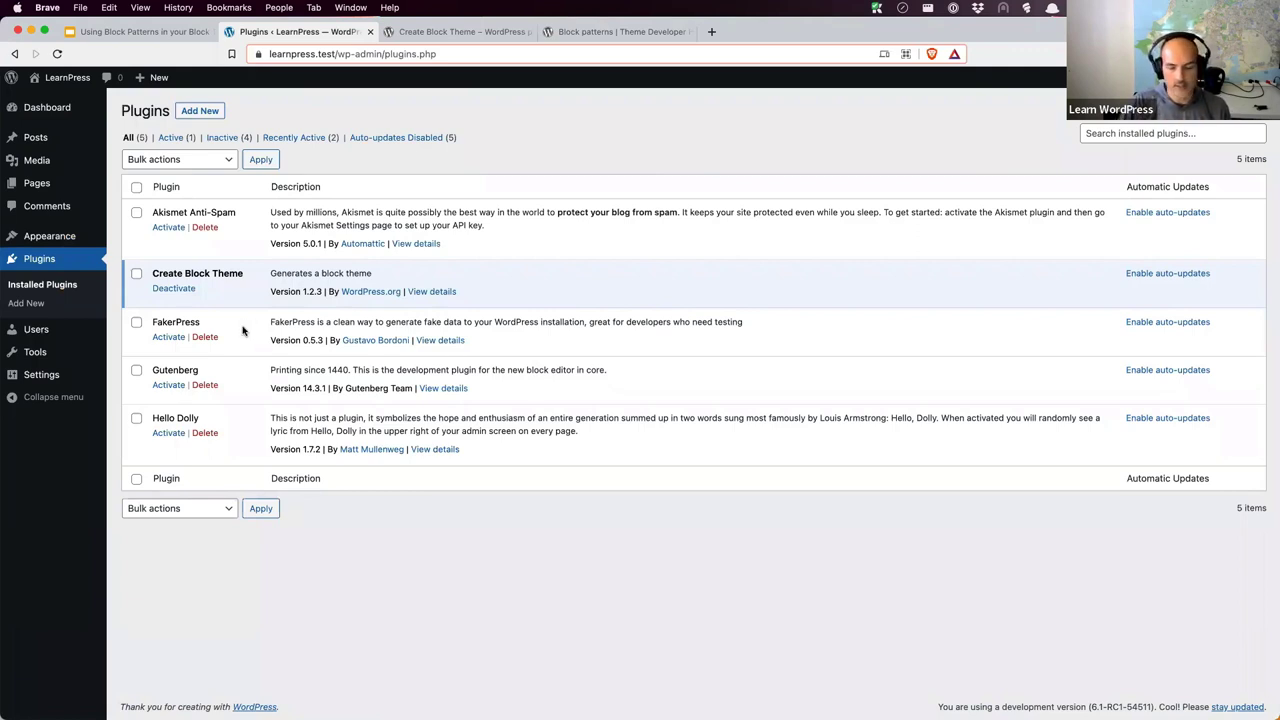
click(40, 140)
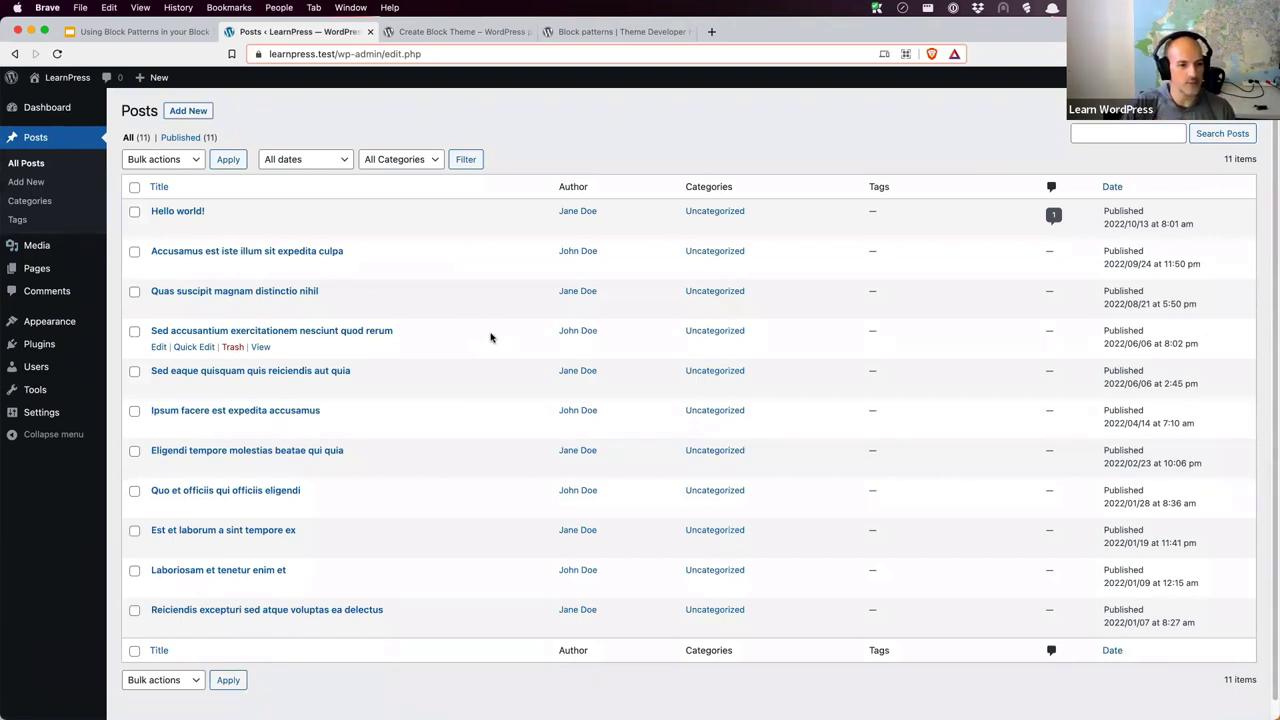
click(46, 344)
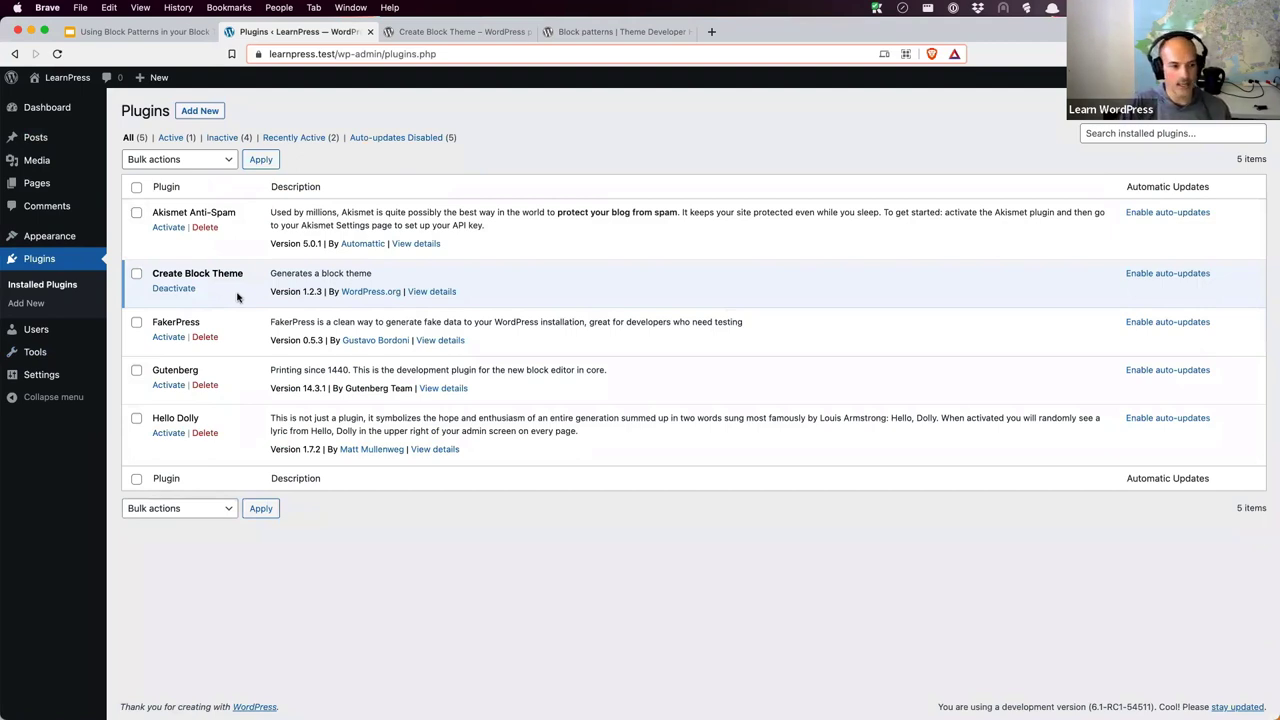
Generate a blank theme named "Jon Blank Theme" with Create Block Theme and show it among the installed themes.
mouse_move(52, 237)
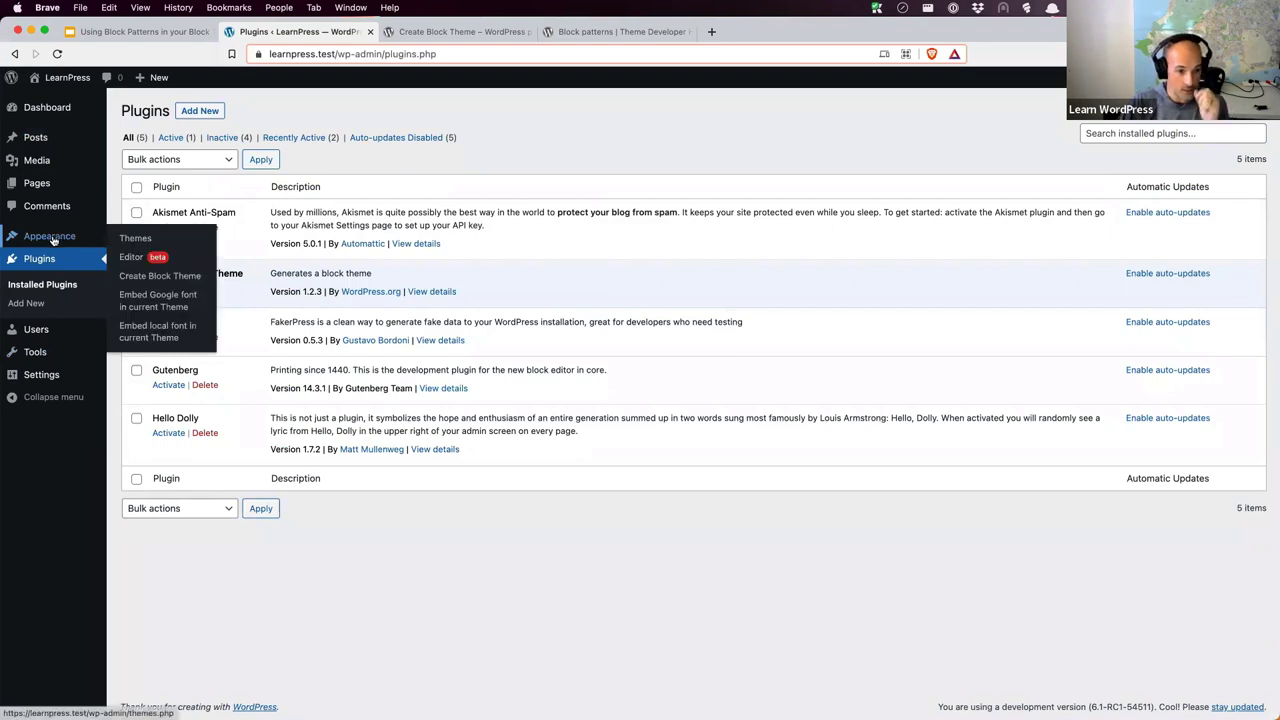
click(166, 277)
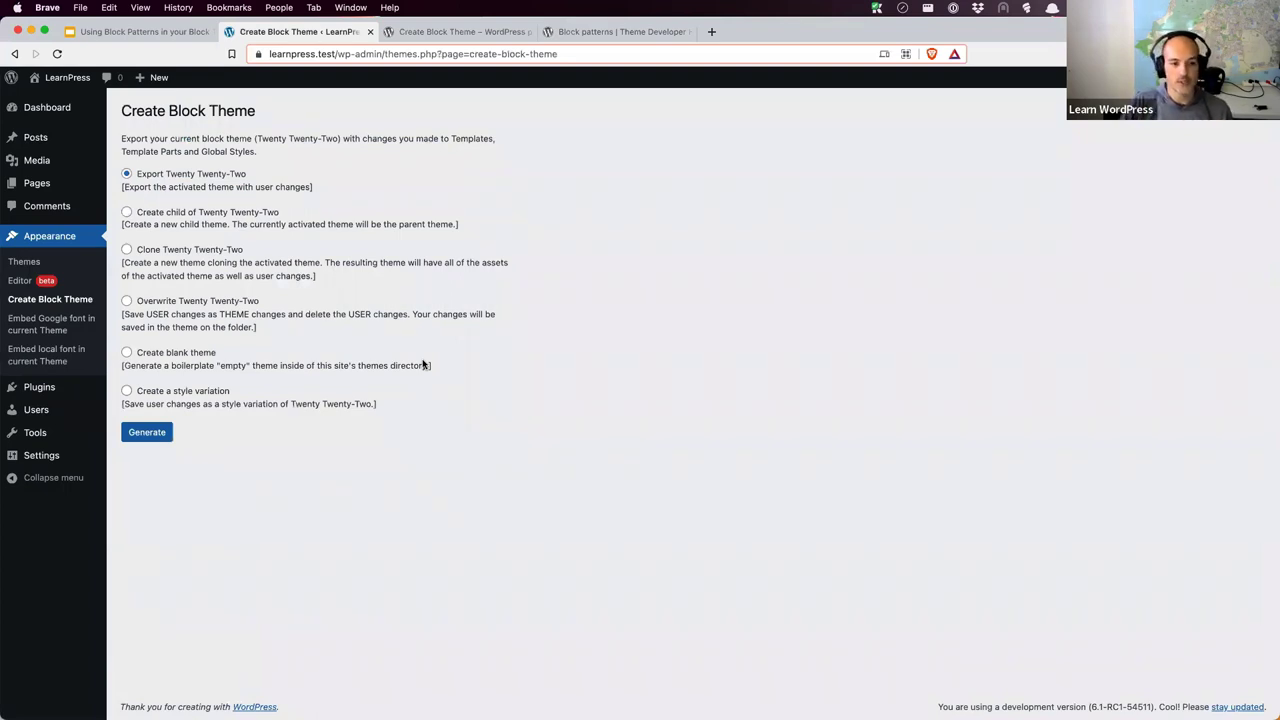
click(126, 353)
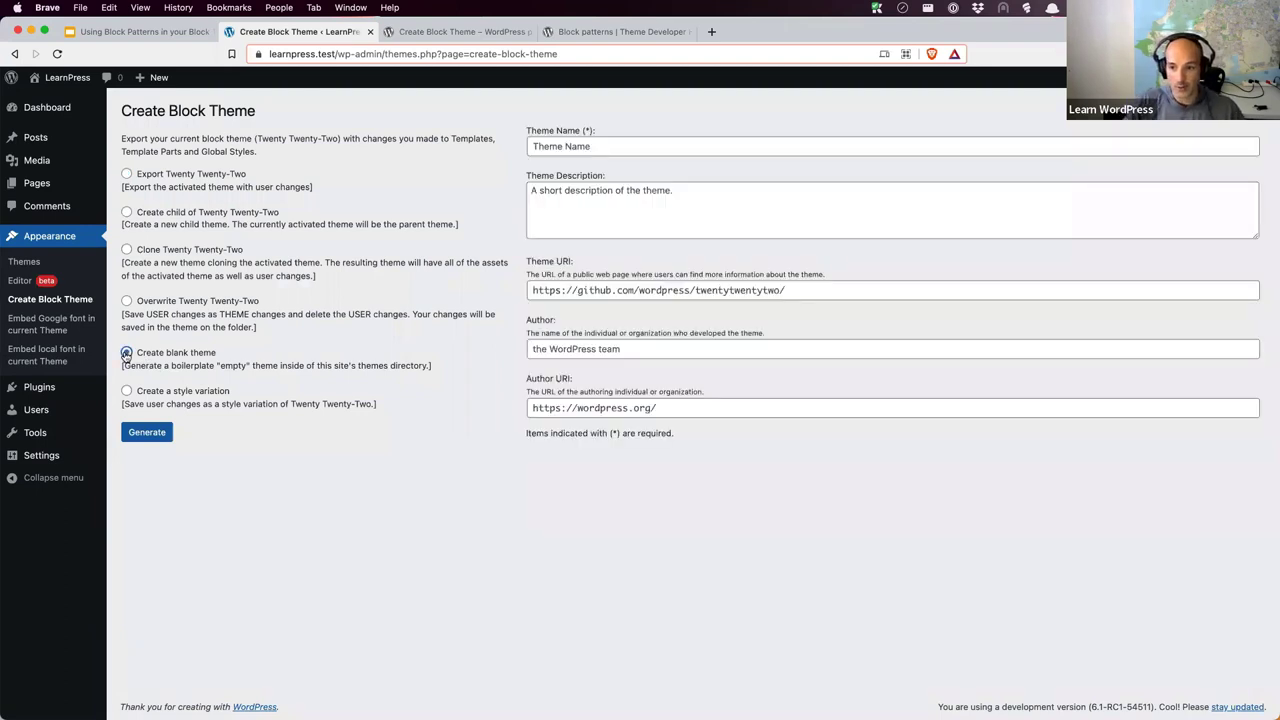
click(609, 145)
text(Jon B)
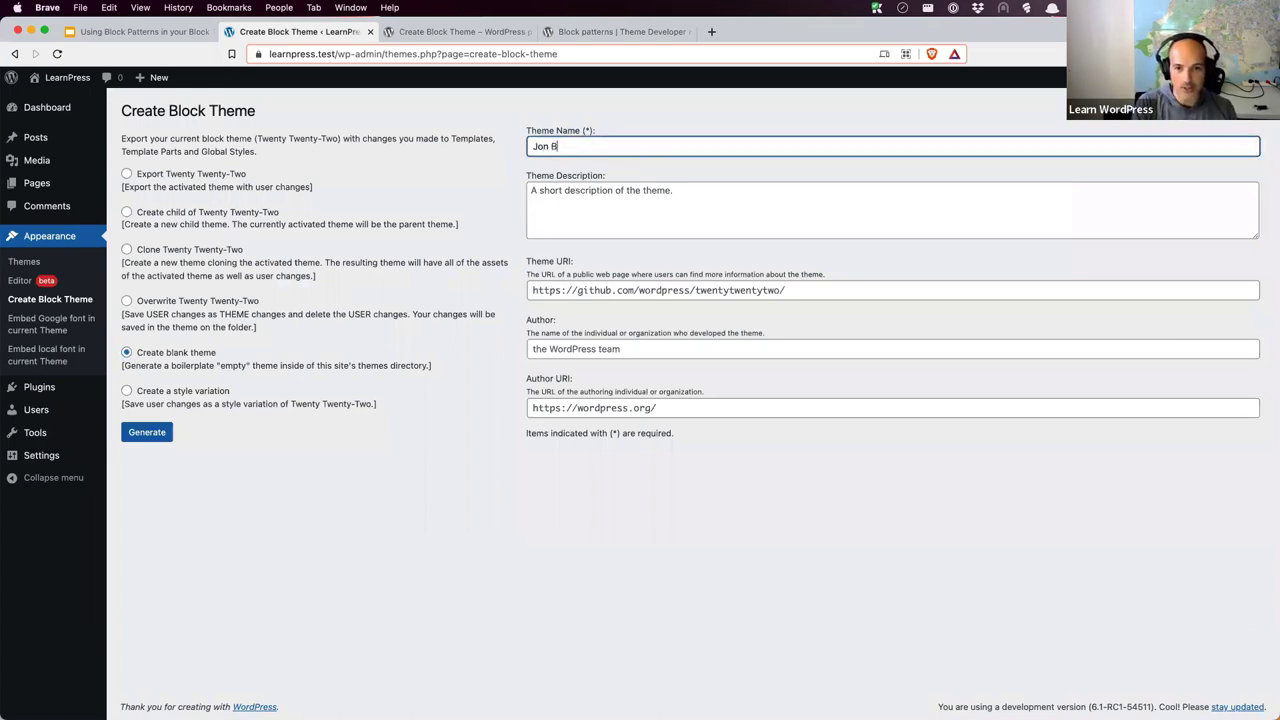
text(lank Theme)
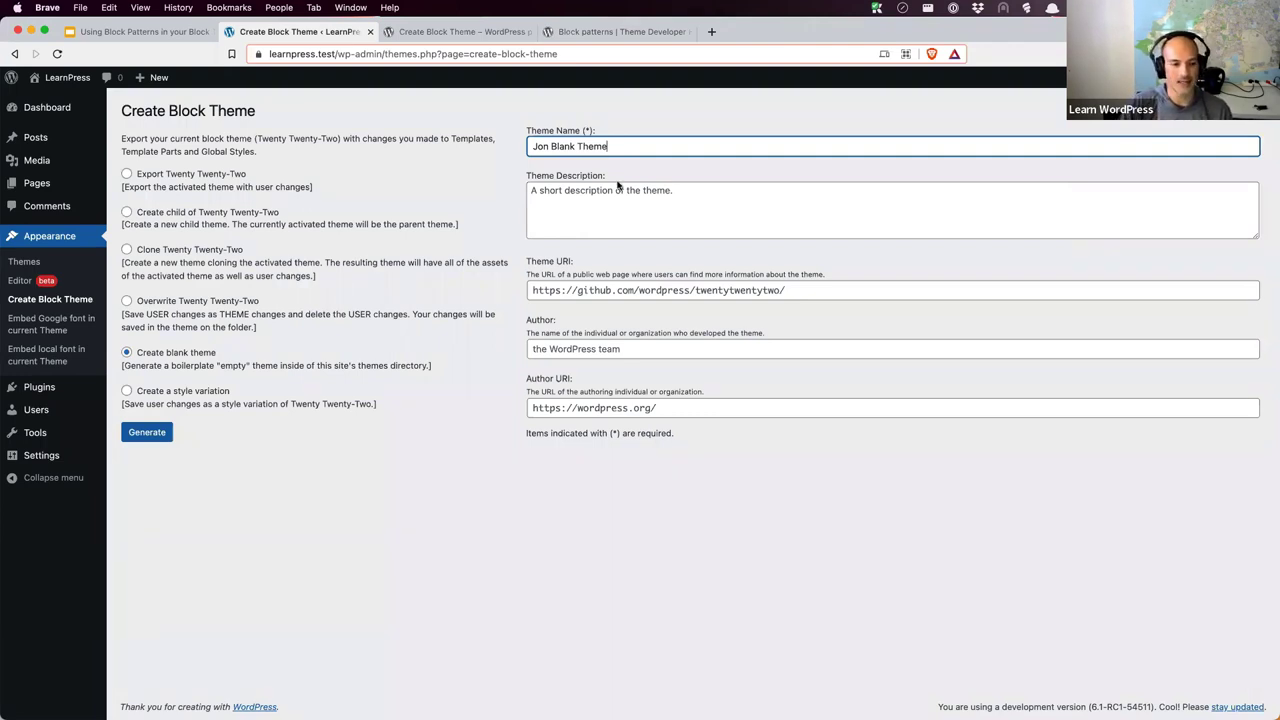
click(147, 434)
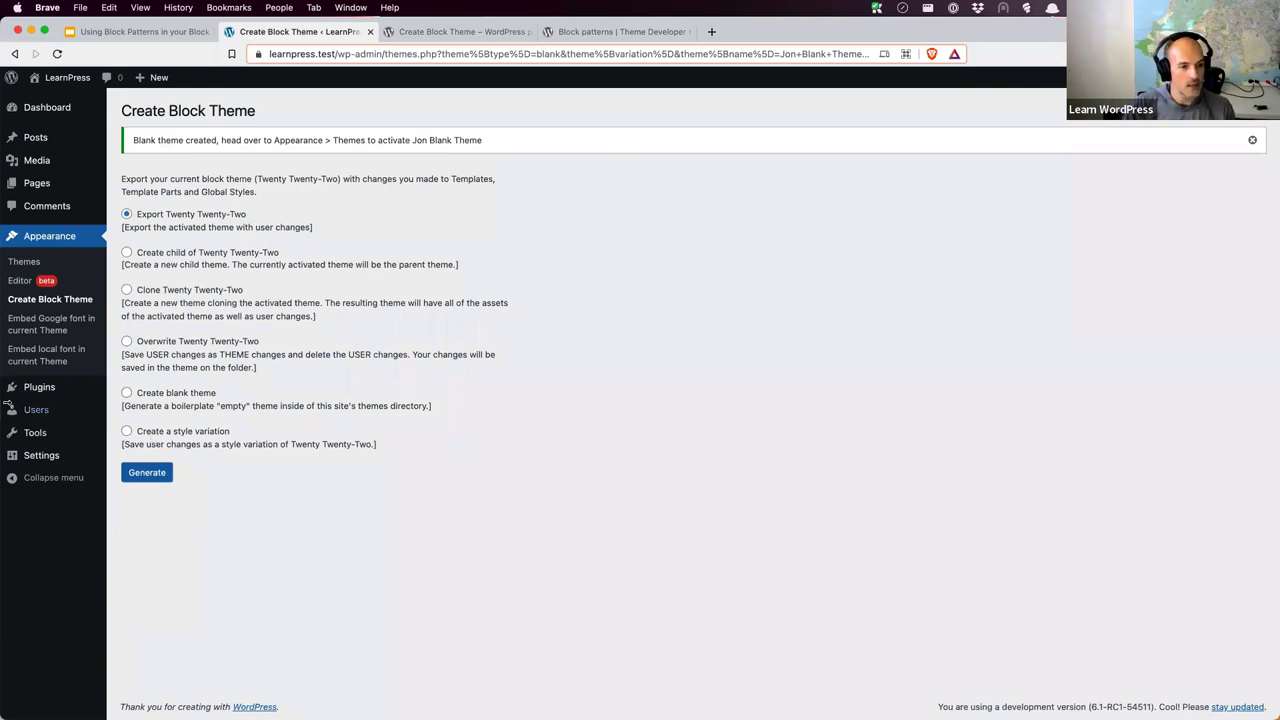
click(35, 263)
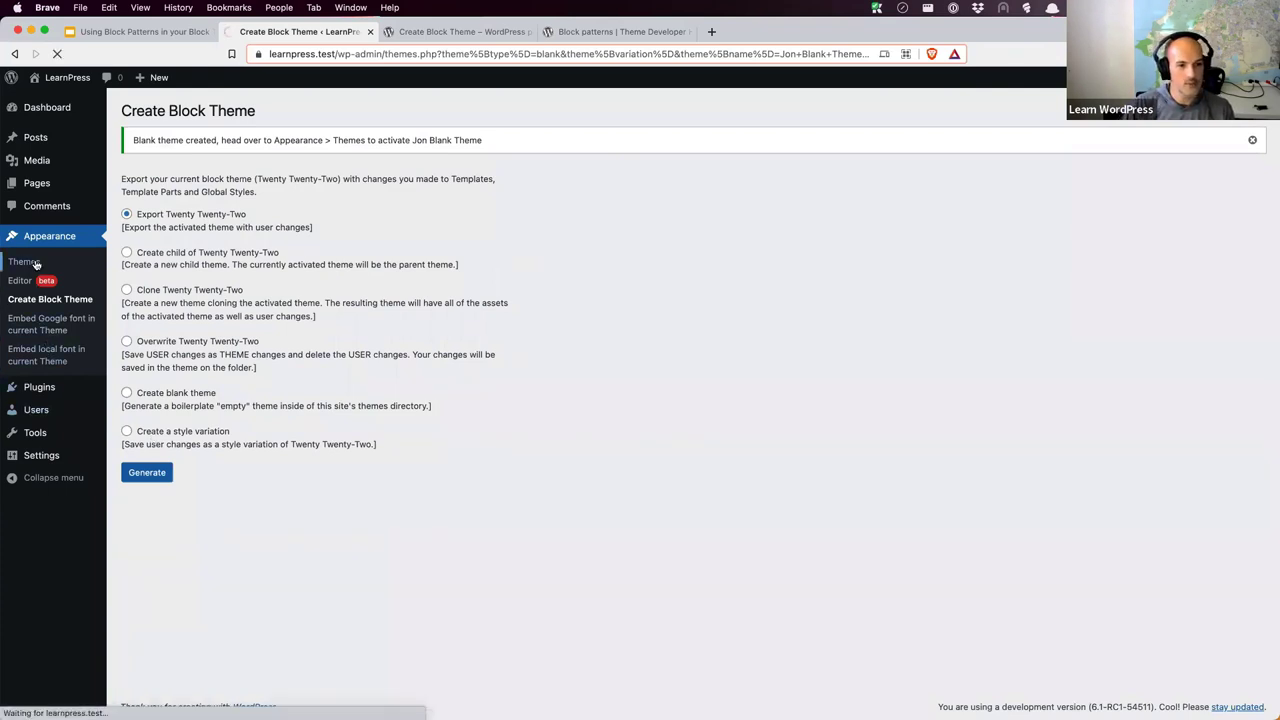
mouse_move(614, 247)
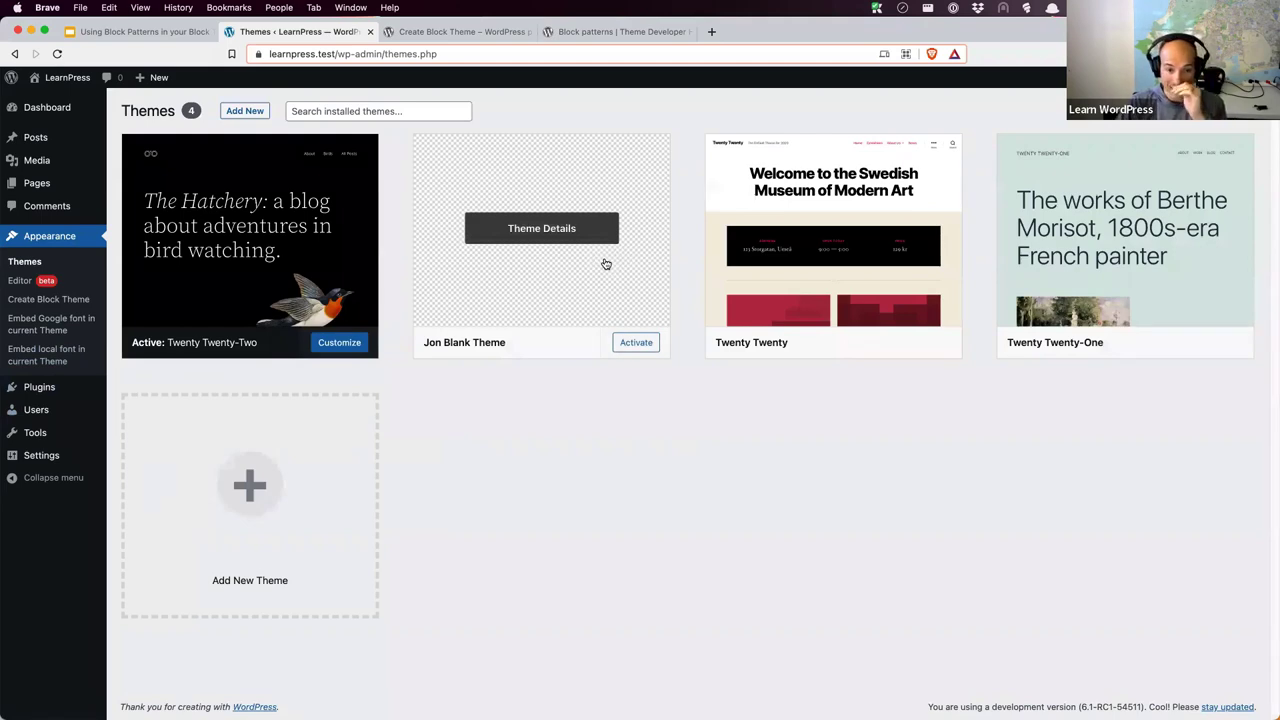
Switch to Visual Studio Code with the learnpress project and close the missing functions.php file.
key(super+Tab)
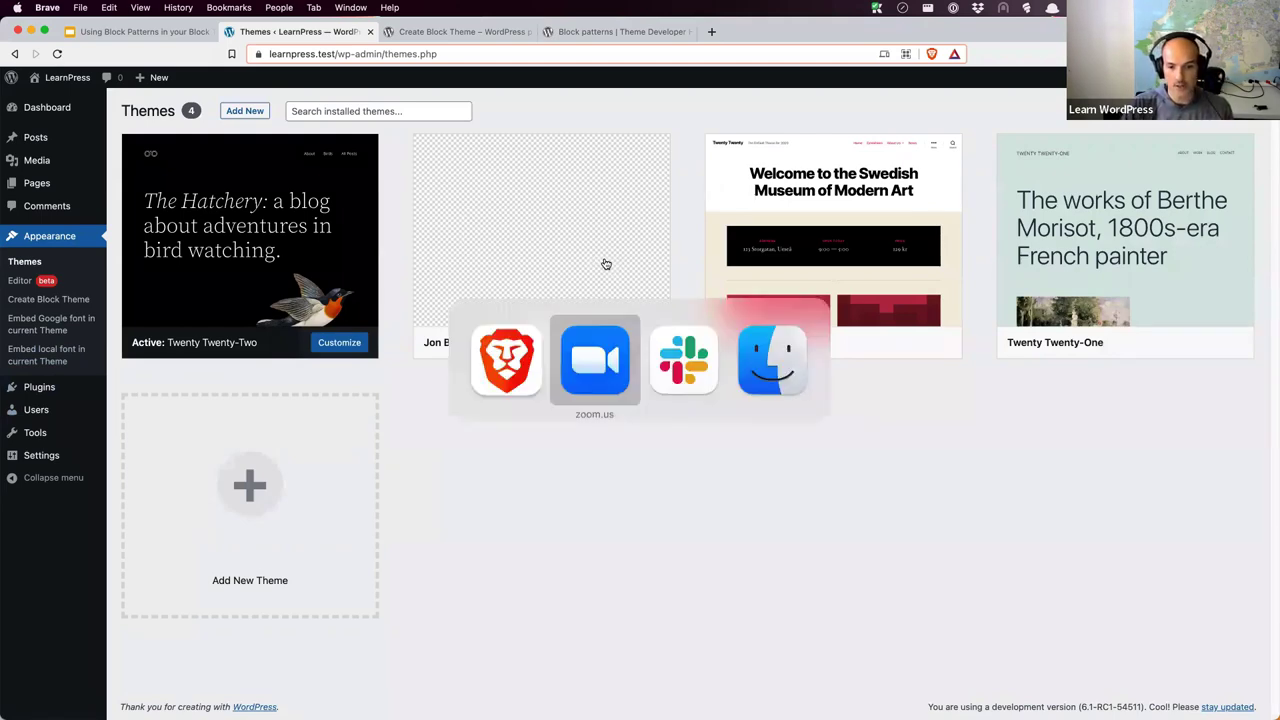
key(super+Tab)
key(super+Tab)
key(super+Tab)
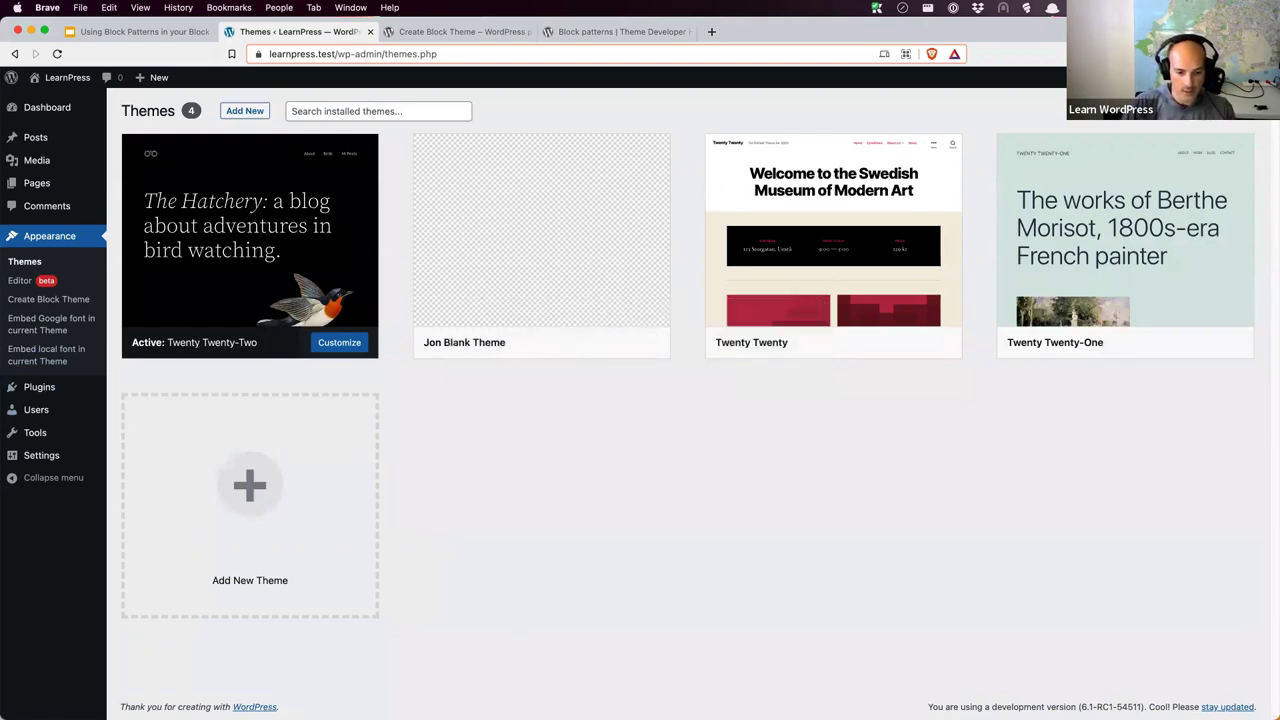
mouse_move(437, 700)
click(561, 688)
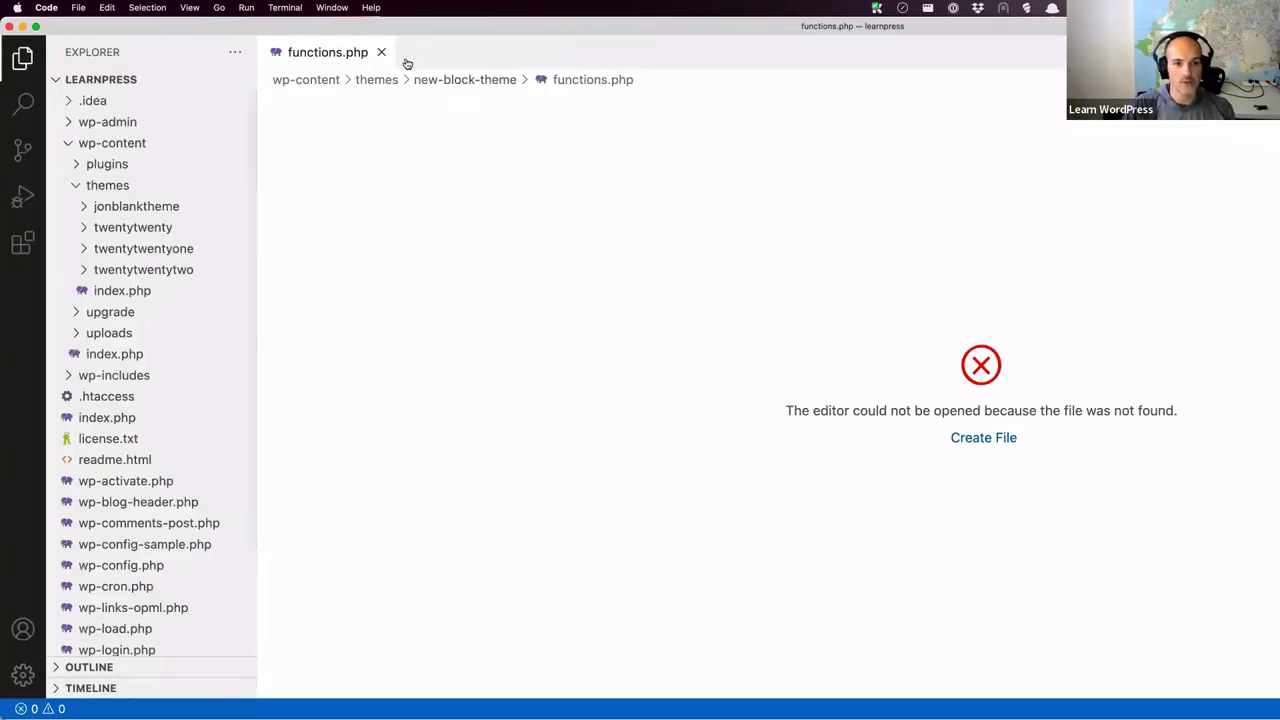
click(382, 52)
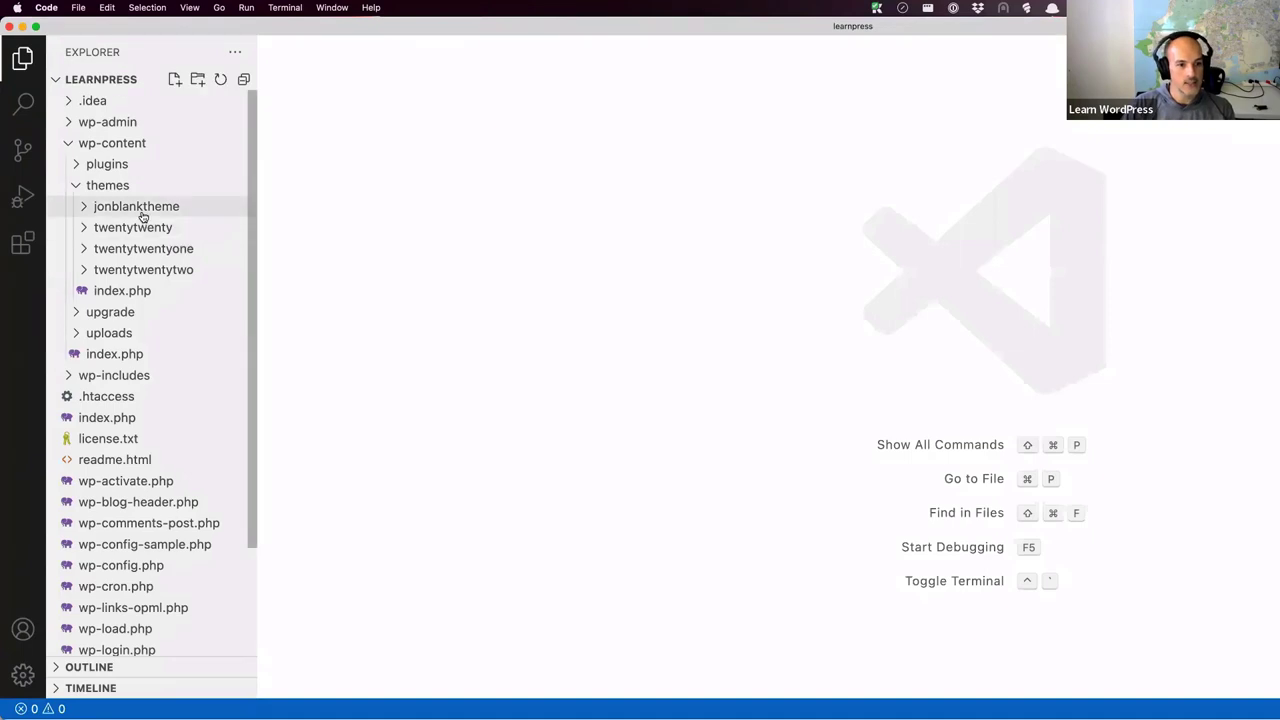
Examine the jonblanktheme folder: theme.json, style.css, readme.txt, the index.html template and the contents of the parts folder.
click(103, 209)
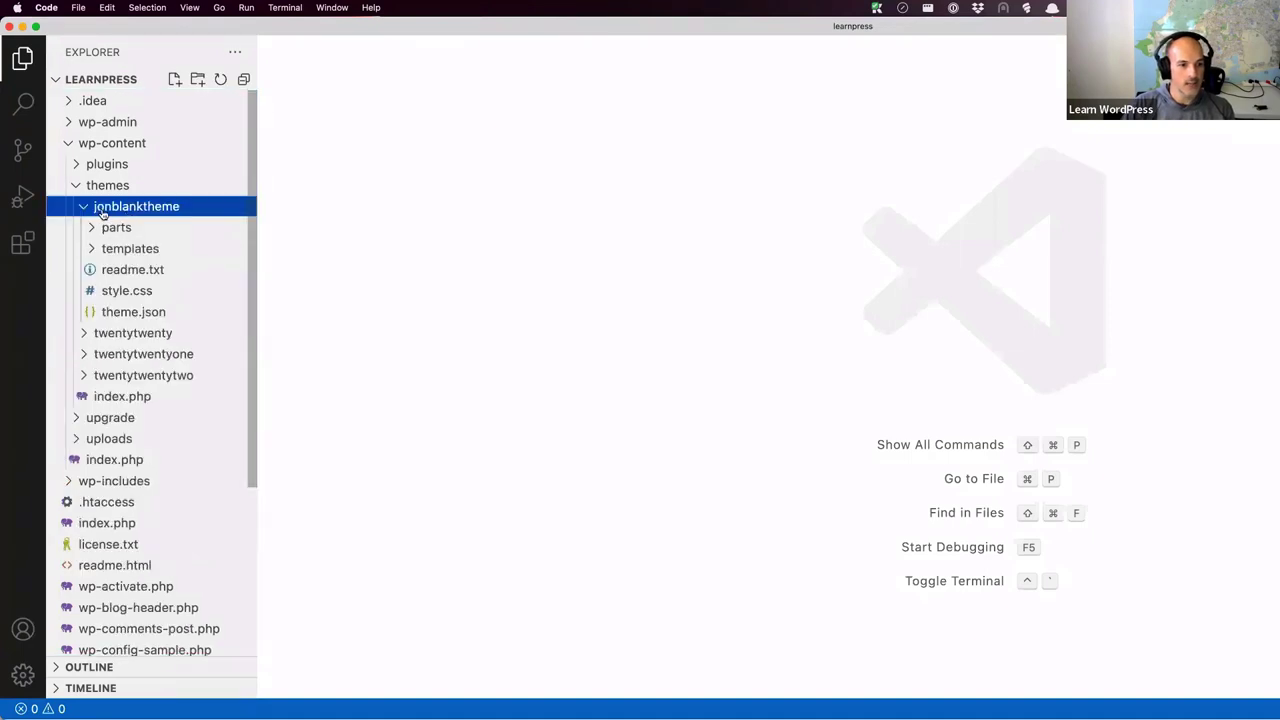
click(121, 314)
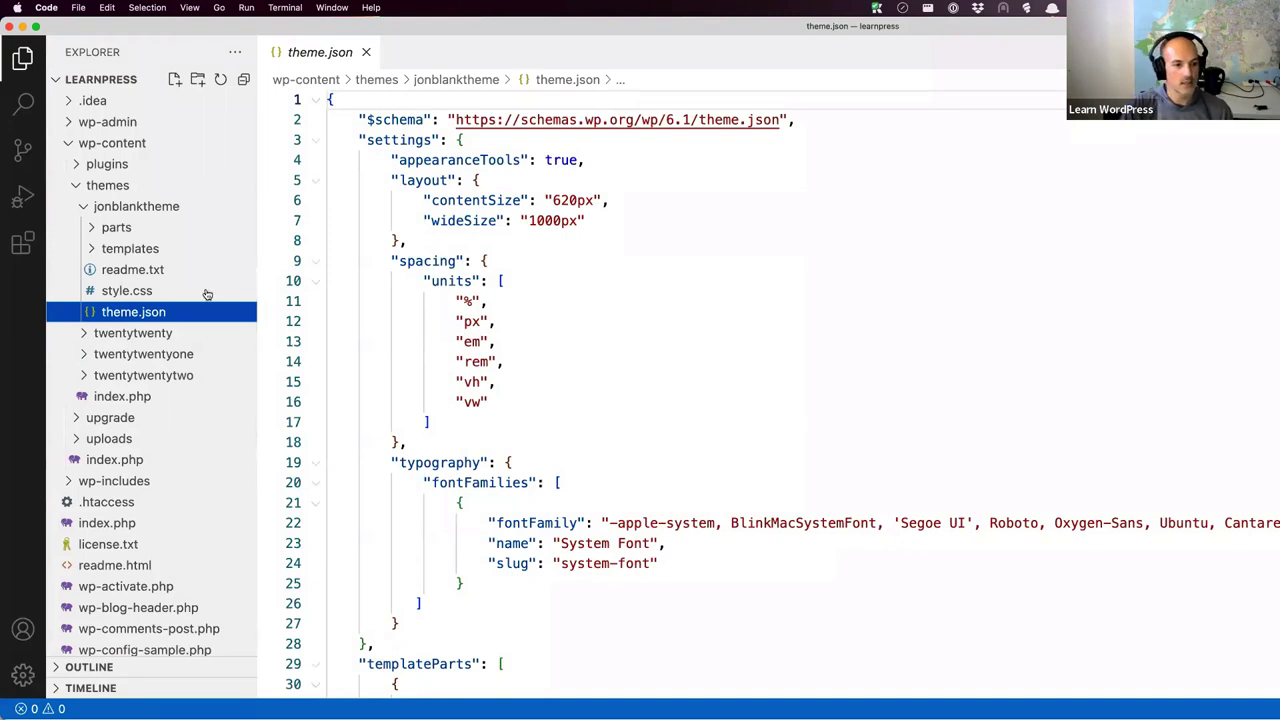
click(150, 292)
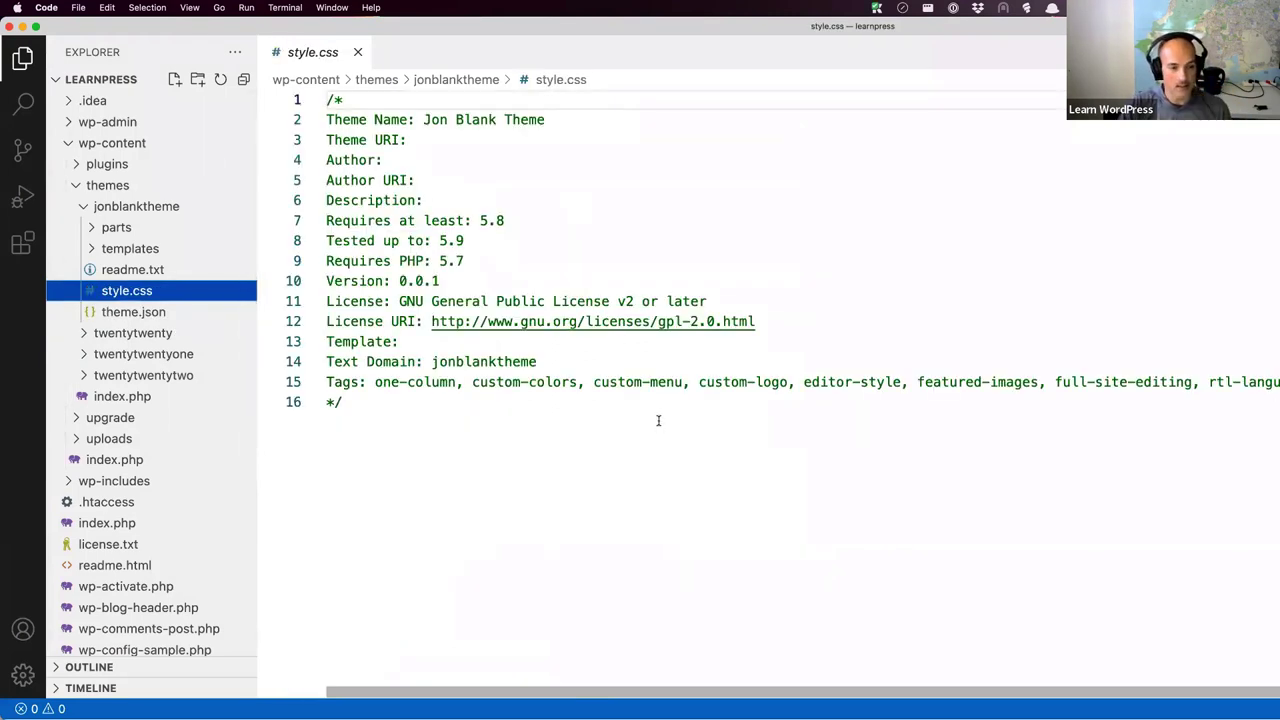
click(128, 272)
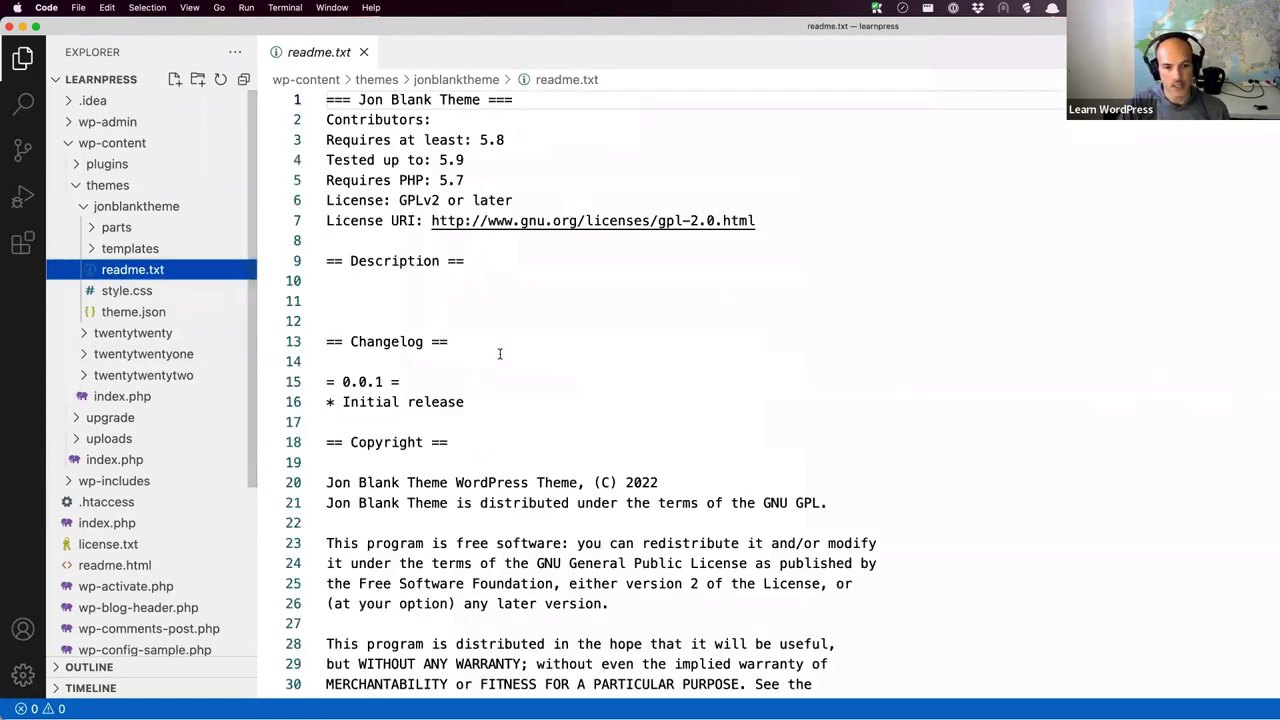
click(93, 253)
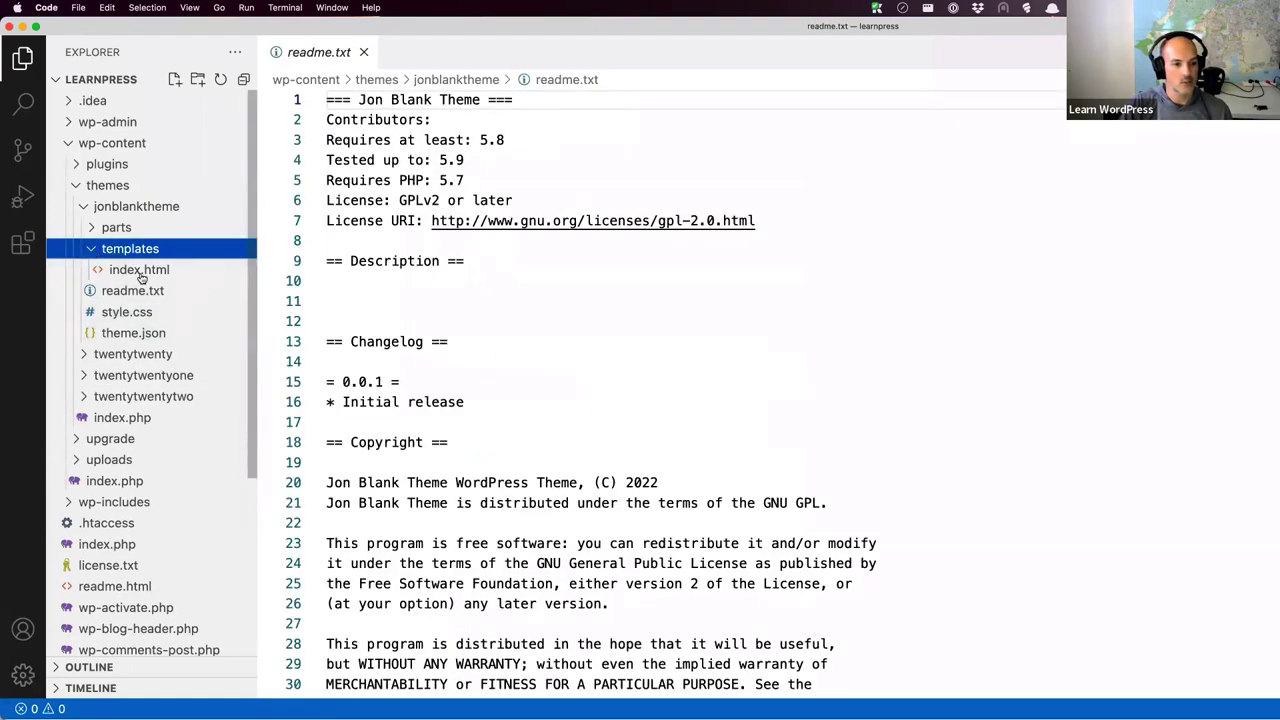
click(140, 277)
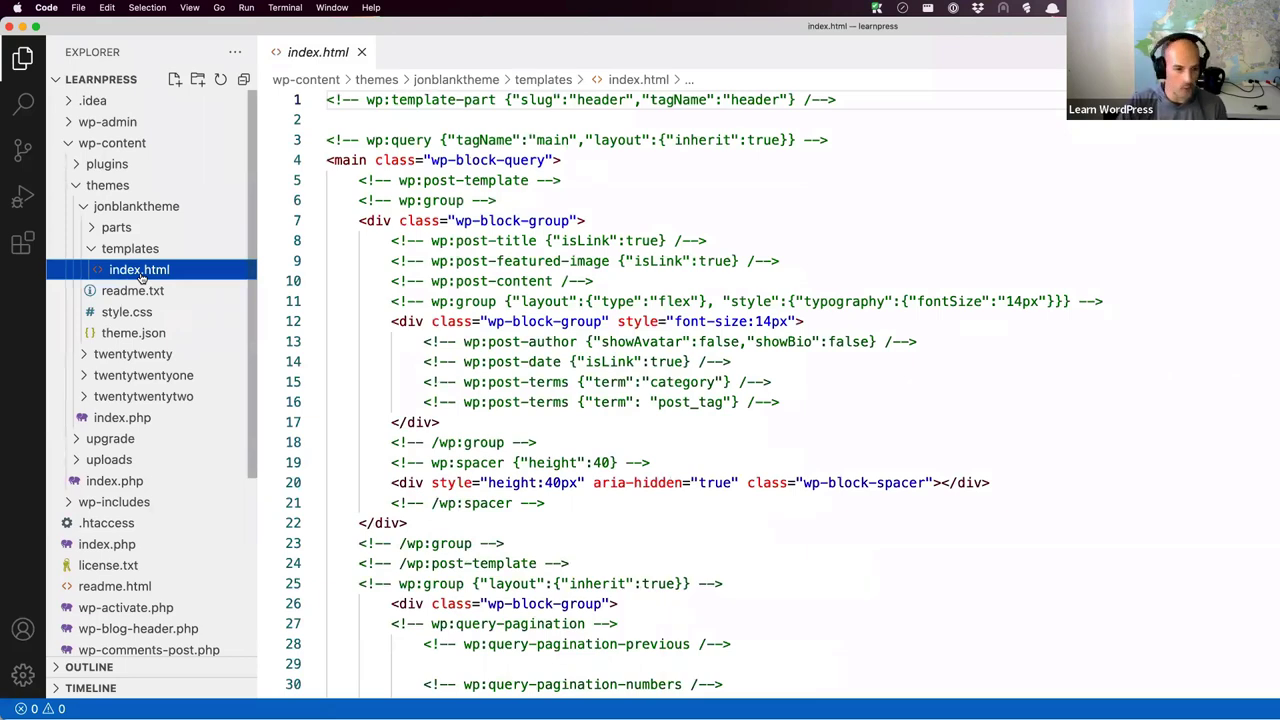
click(112, 228)
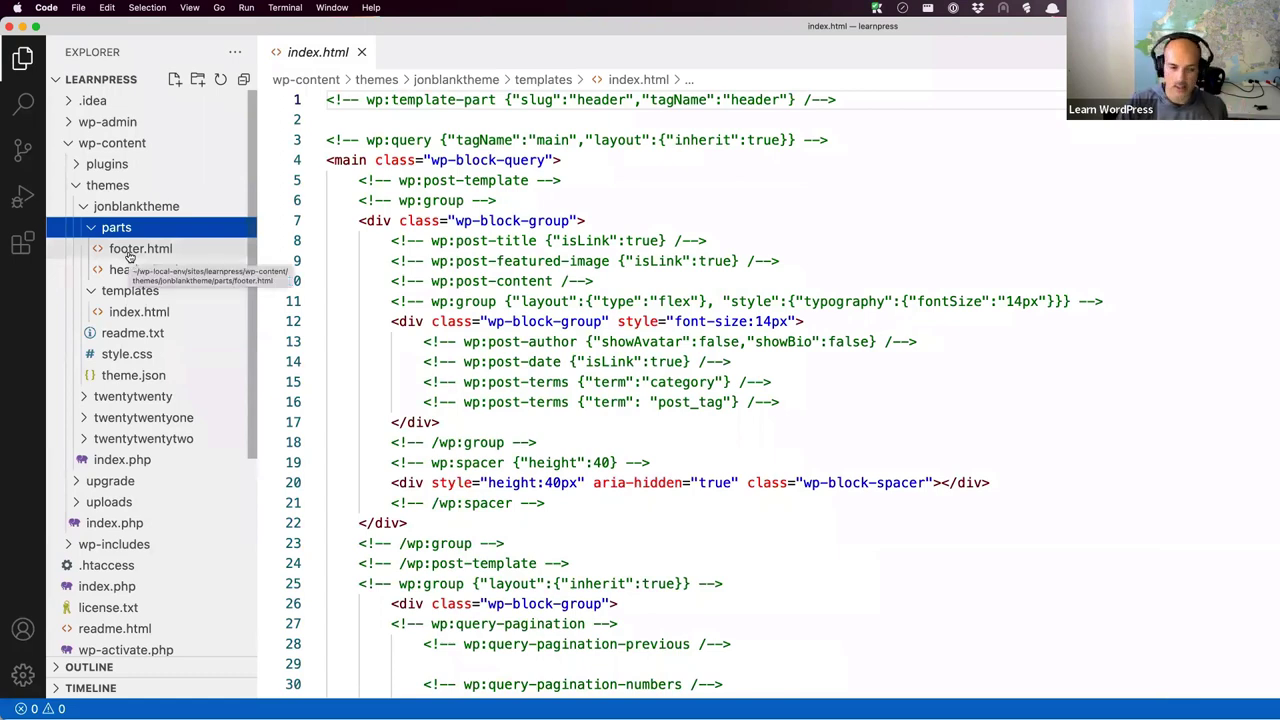
Examine the header and footer template-part references in index.html and the code of header.html and footer.html.
click(133, 313)
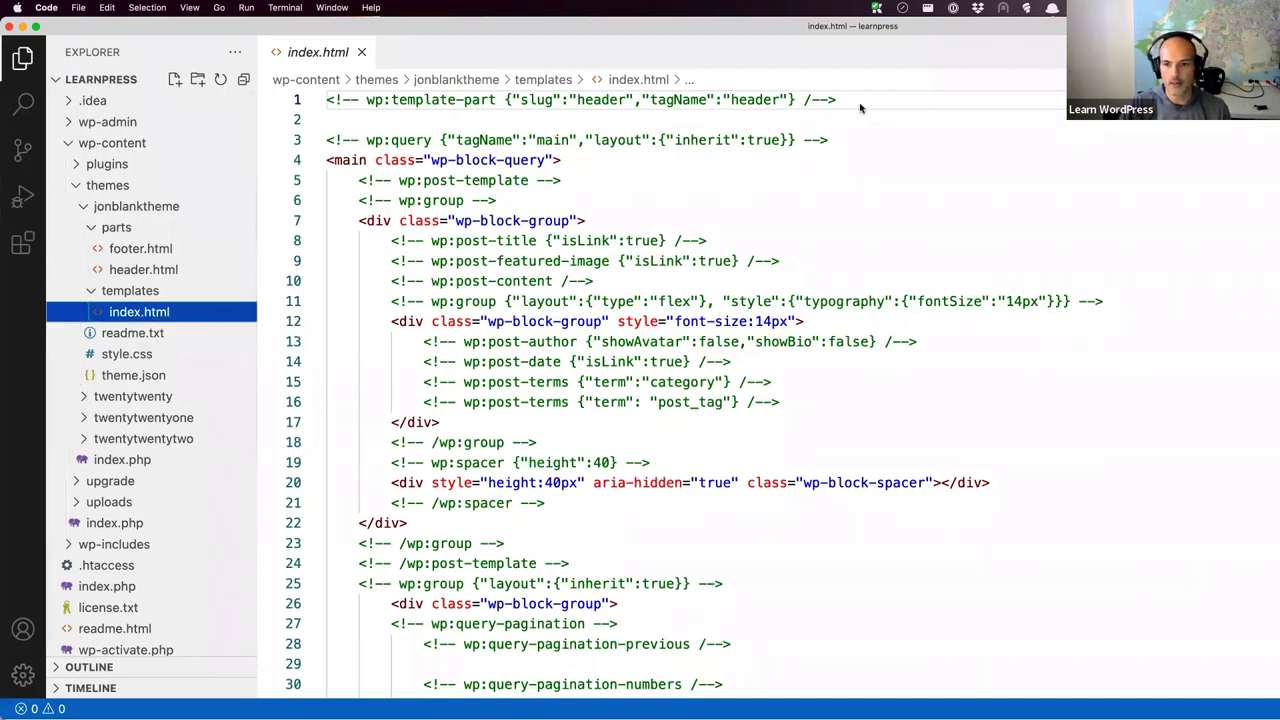
drag(860, 103, 322, 110)
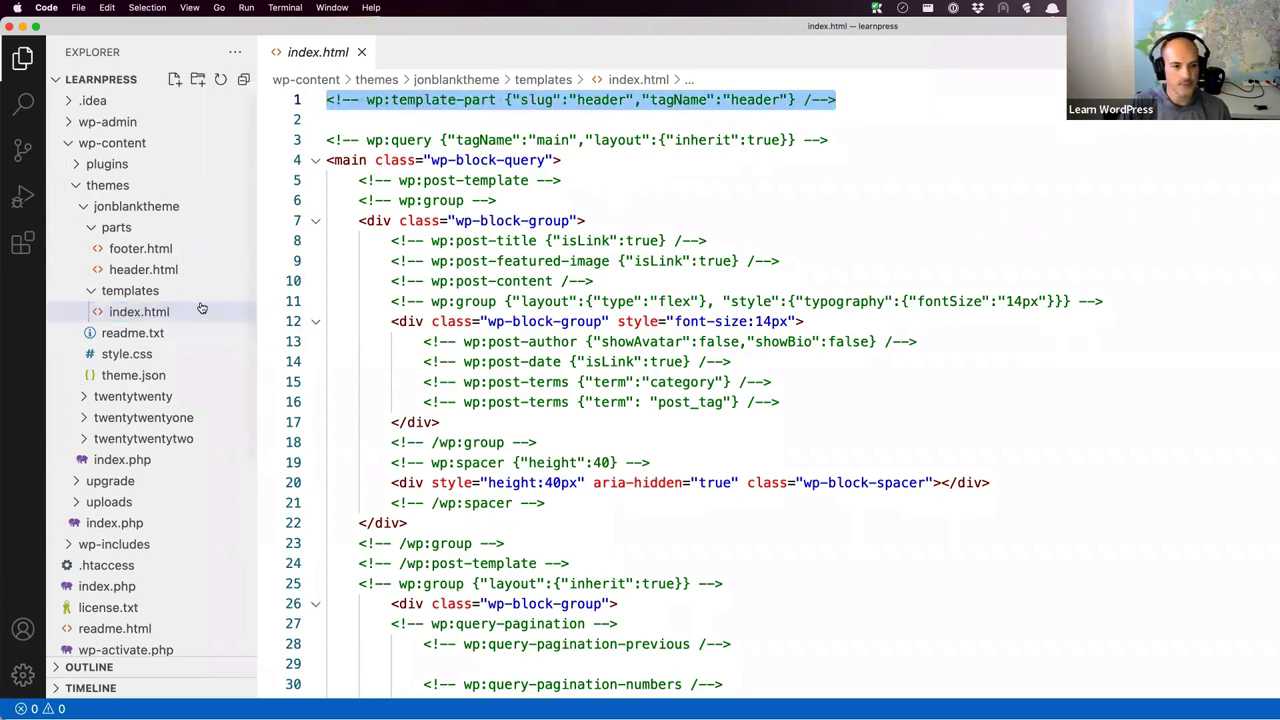
scroll(643, 491, down, 13)
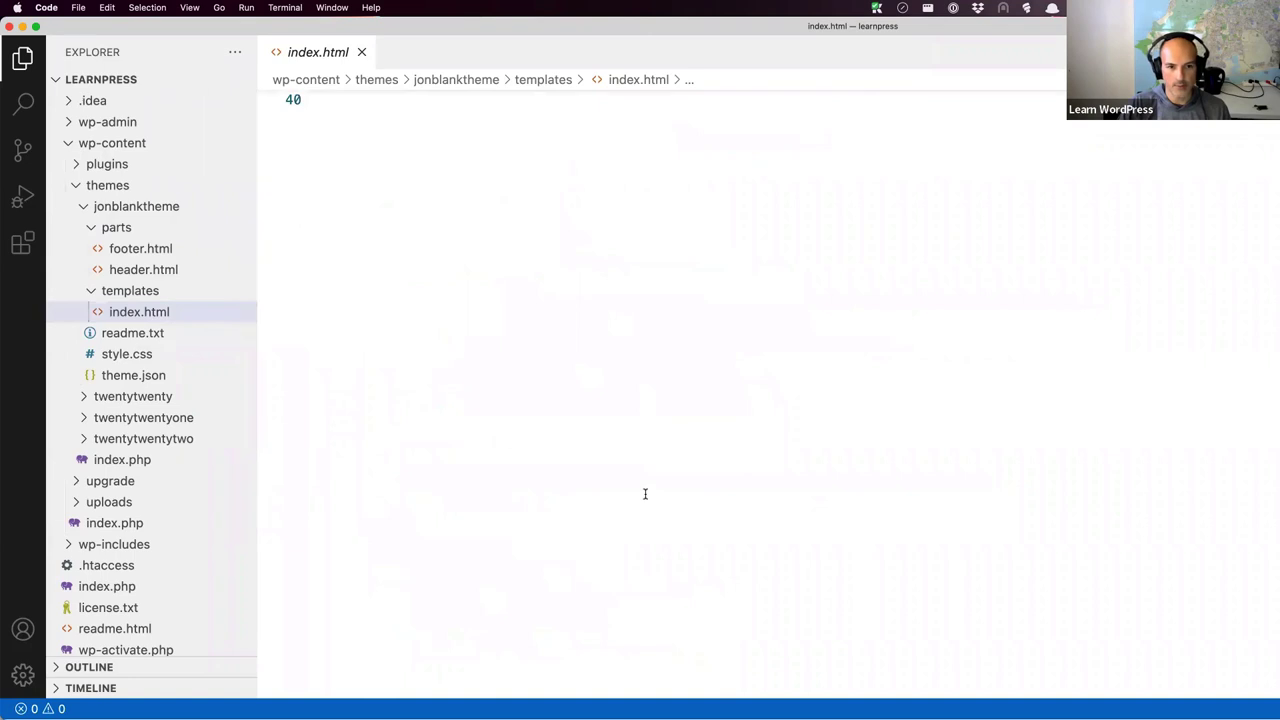
scroll(643, 486, up, 7)
scroll(840, 471, down, 1)
drag(836, 456, 324, 455)
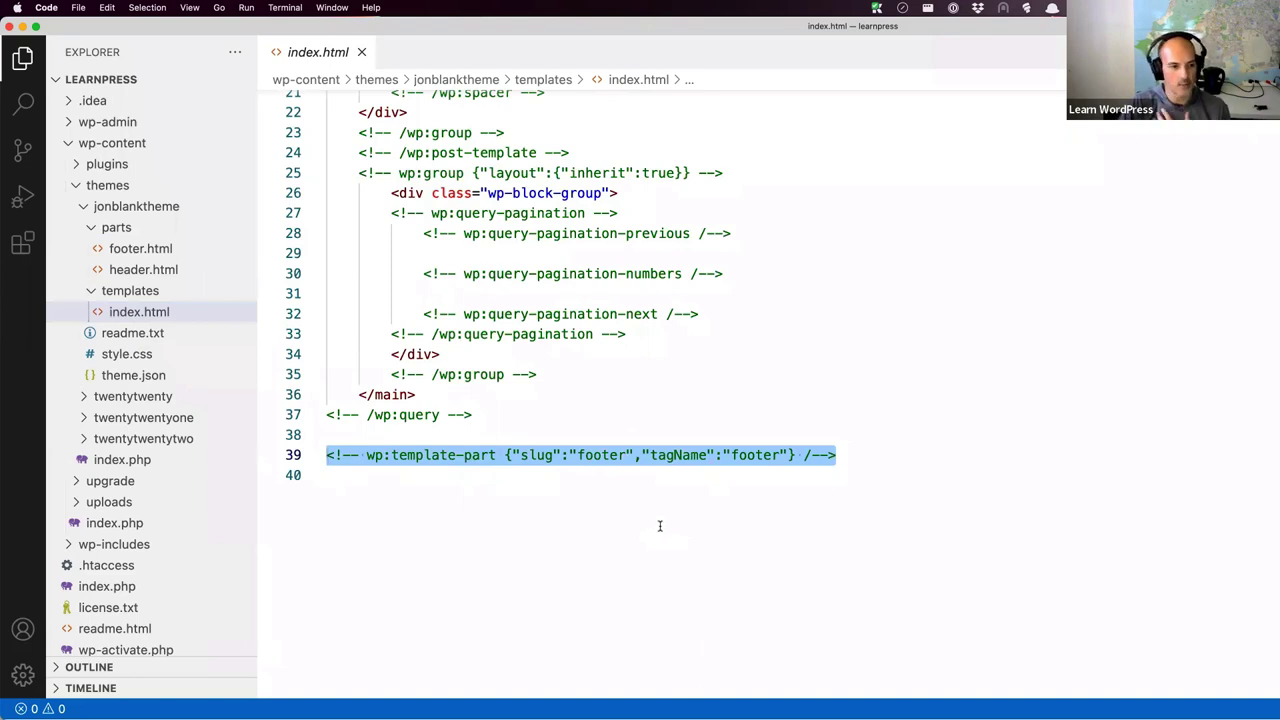
click(160, 269)
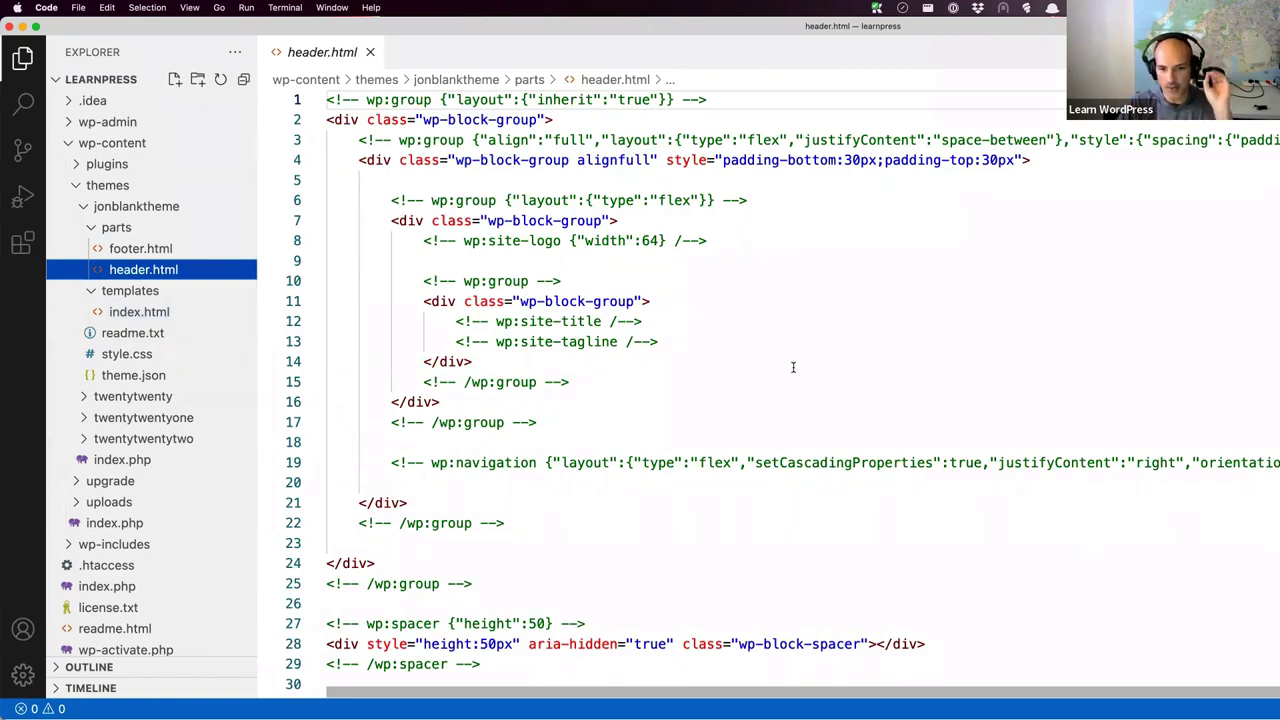
click(160, 249)
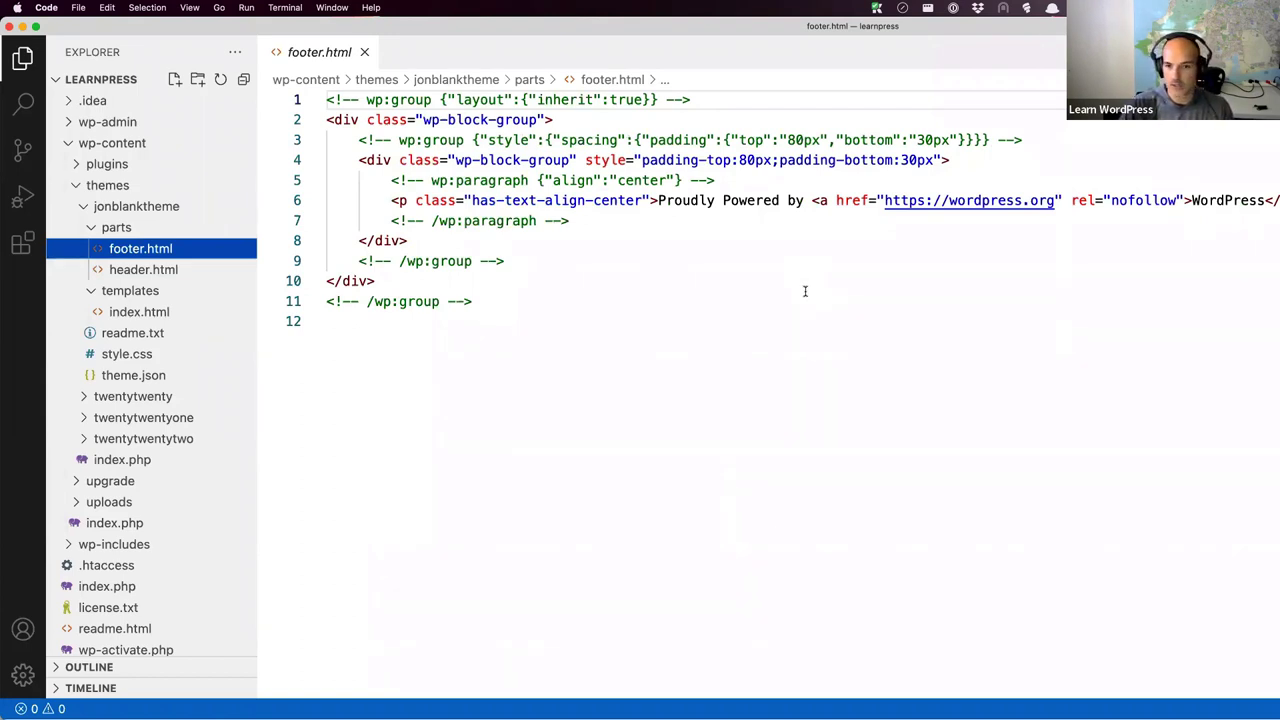
Switch back to Brave, activate Jon Blank Theme and view its Index template in the site editor down to the footer.
key(super+Tab)
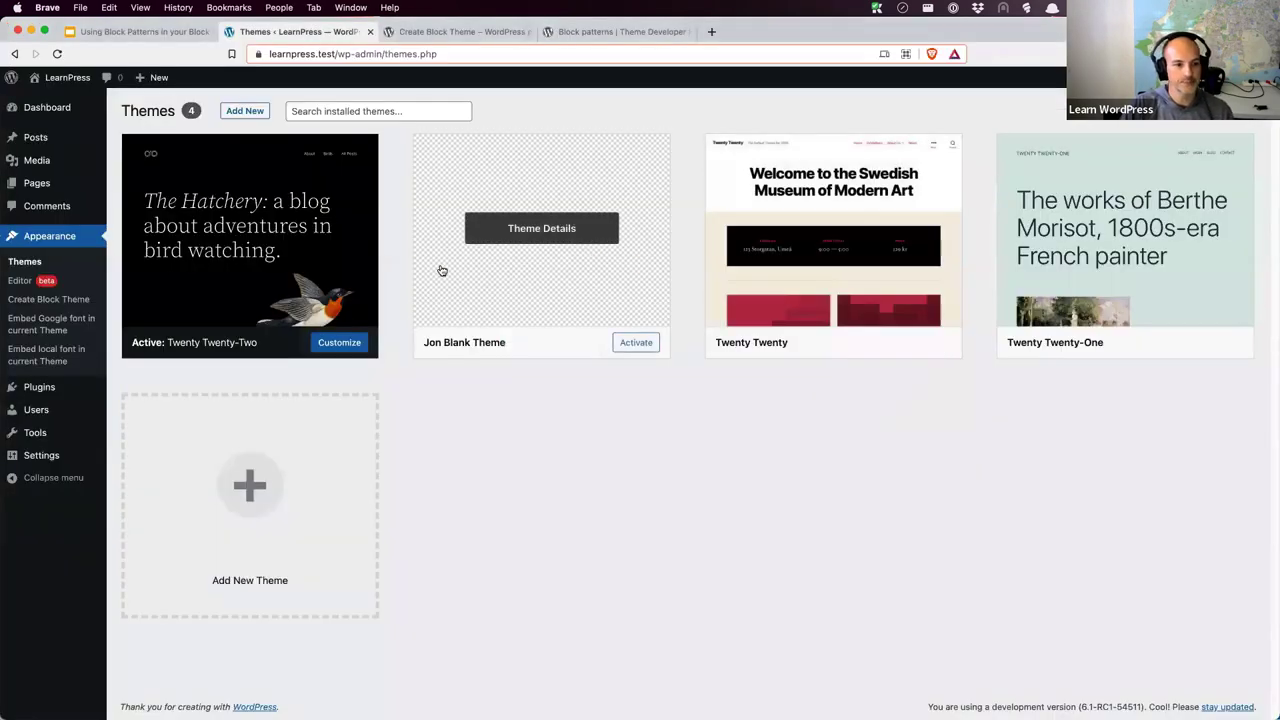
click(633, 344)
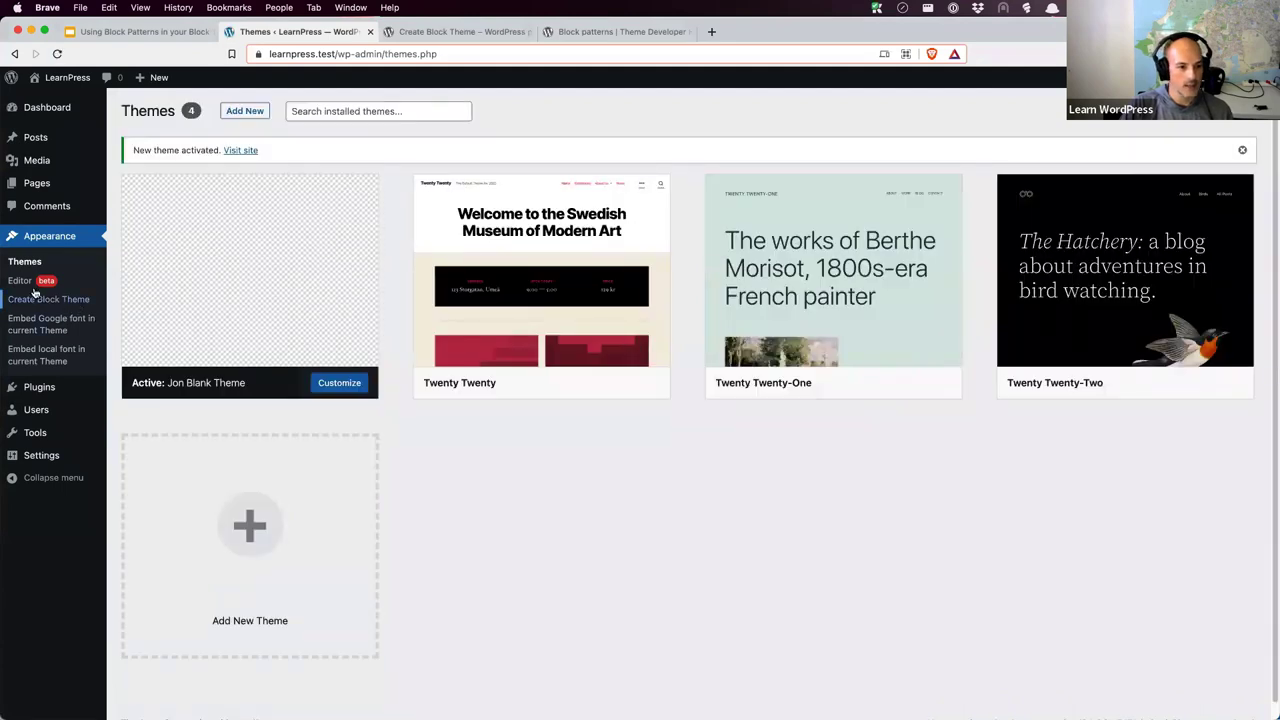
click(20, 281)
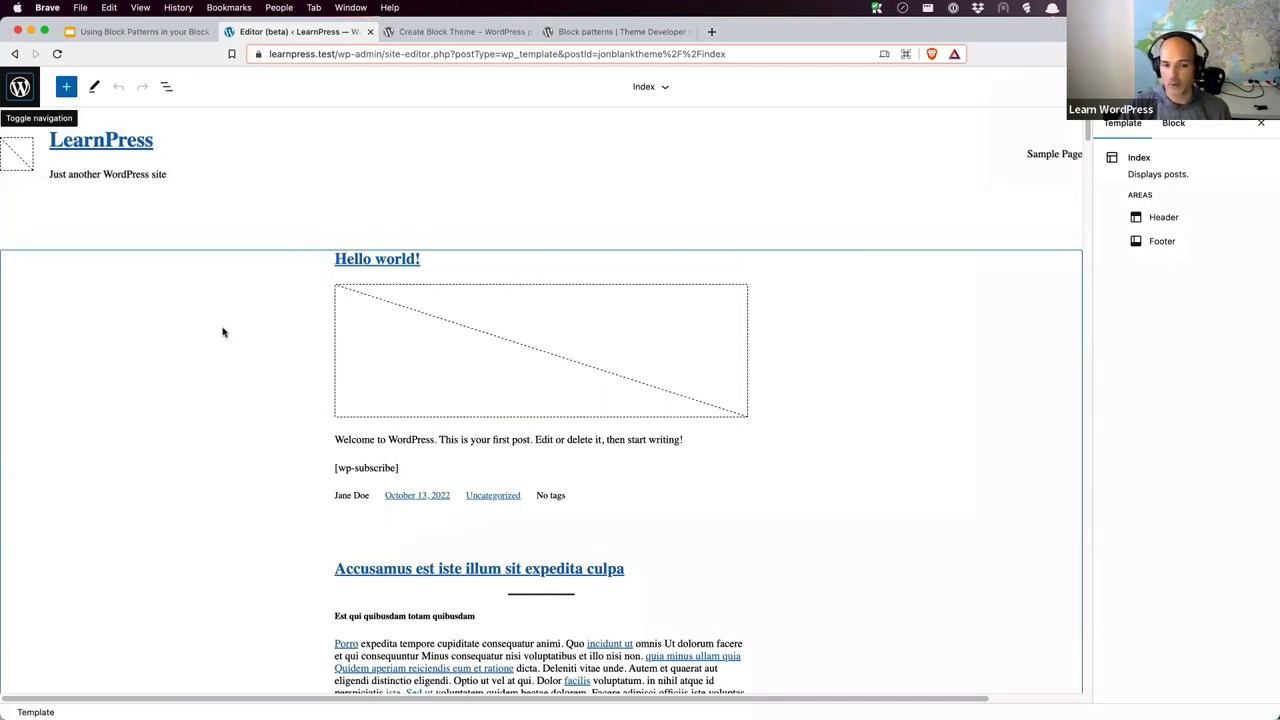
scroll(223, 332, down, 15)
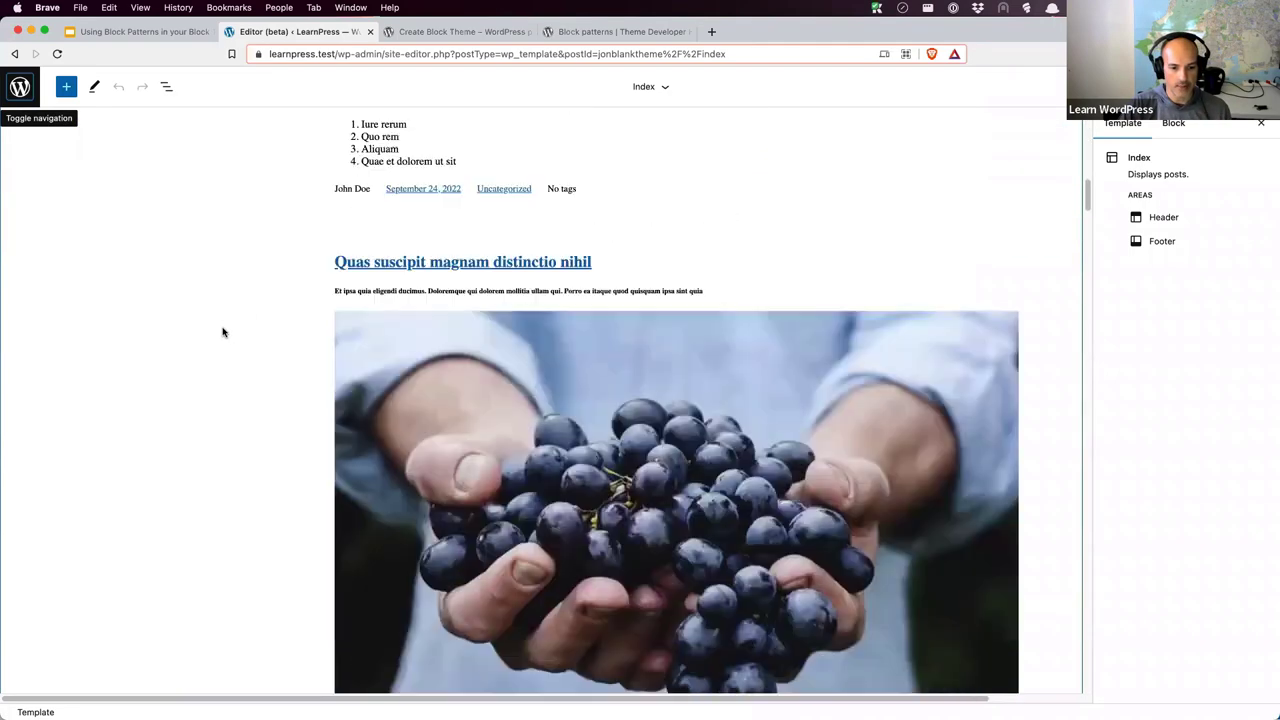
scroll(223, 332, down, 15)
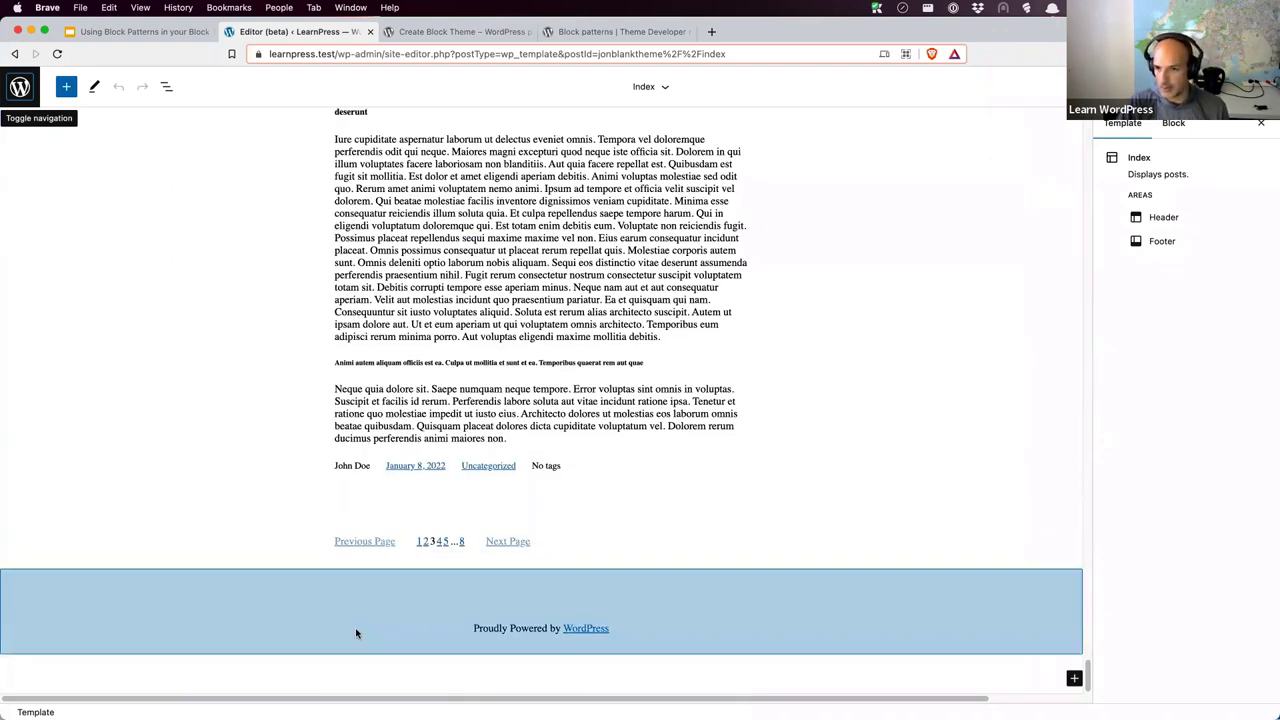
Show the Index template's block structure and expand the header, Query Loop and footer blocks to view their contents.
click(167, 89)
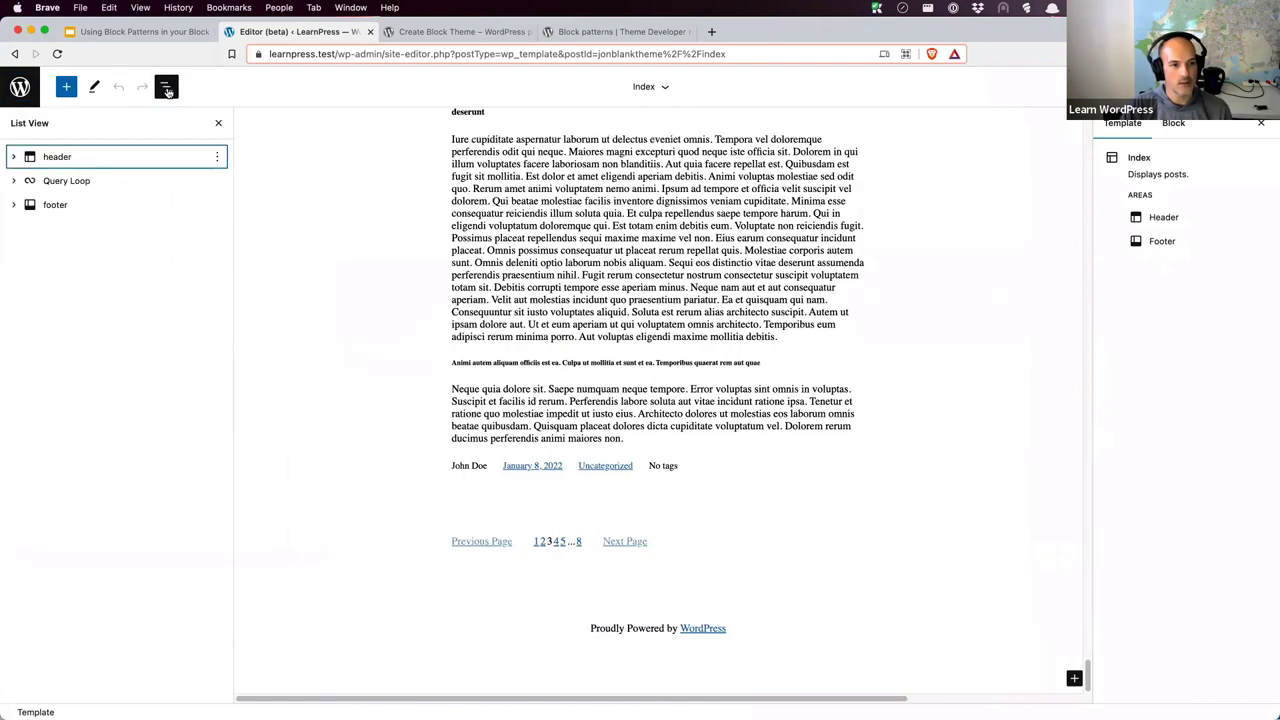
click(14, 158)
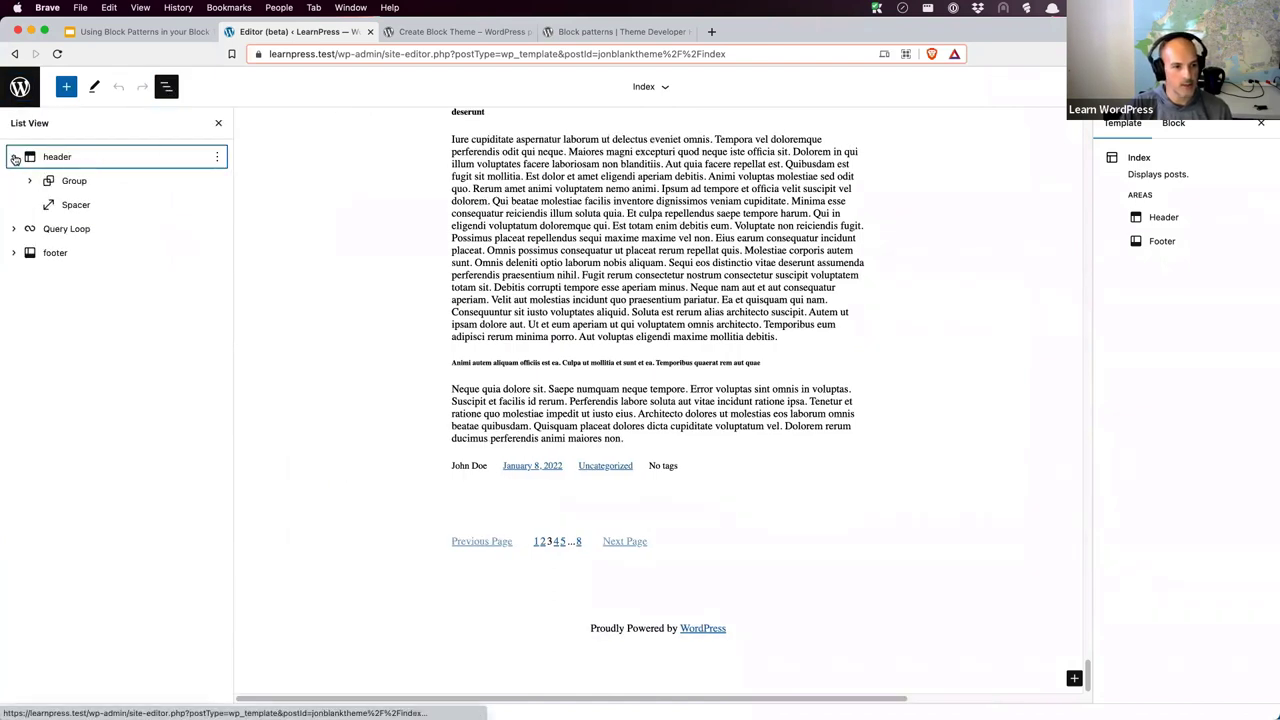
click(14, 229)
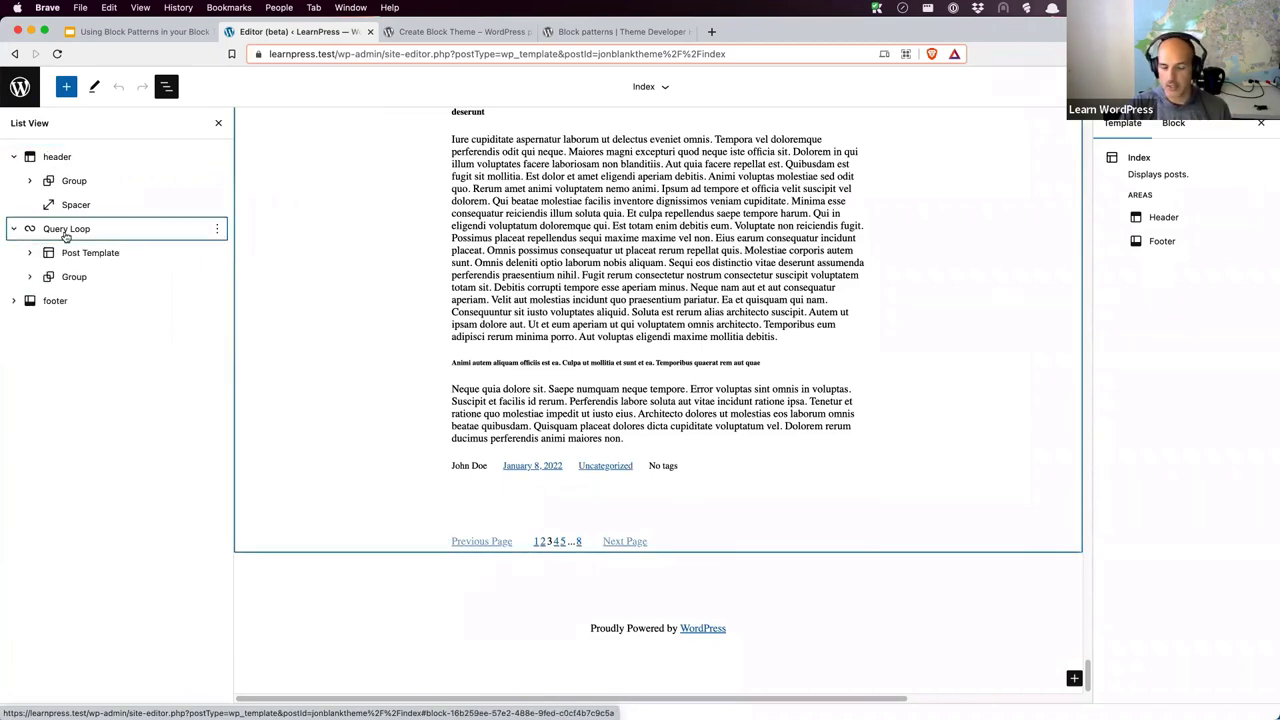
click(14, 301)
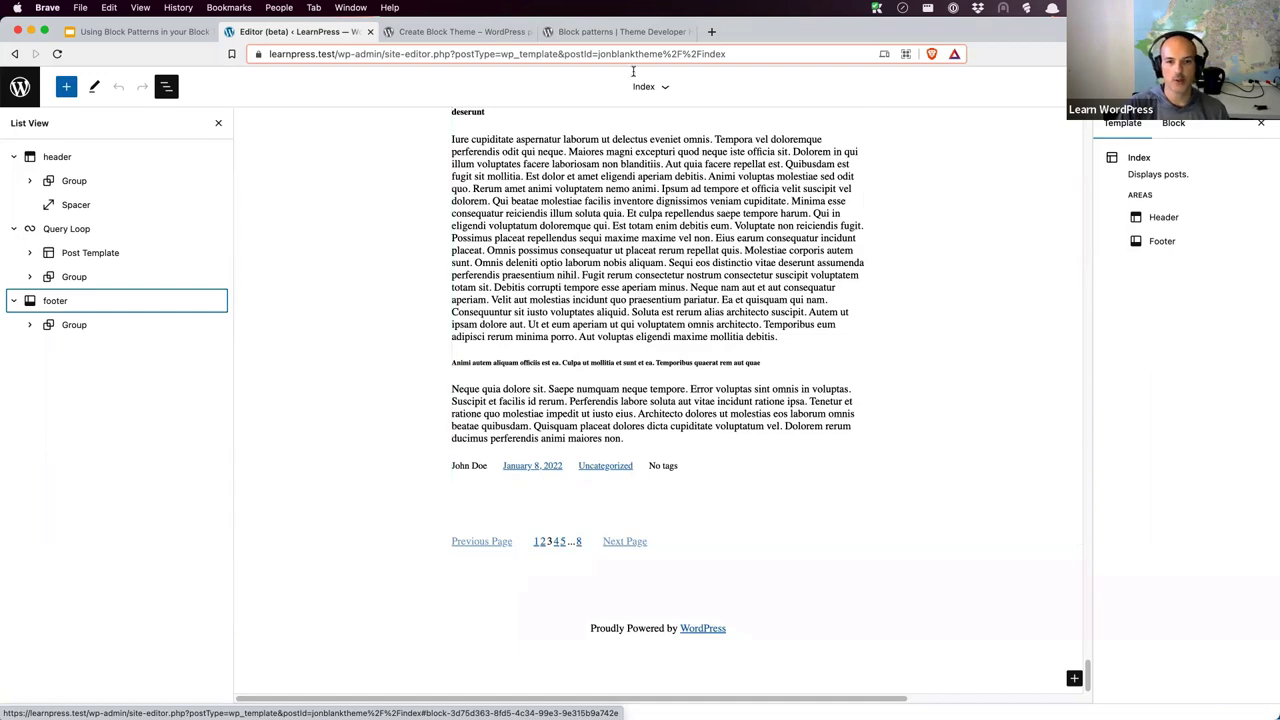
Copy the URL of the article comparing patterns, template parts and reusable blocks from the presentation's Resources slide.
click(618, 32)
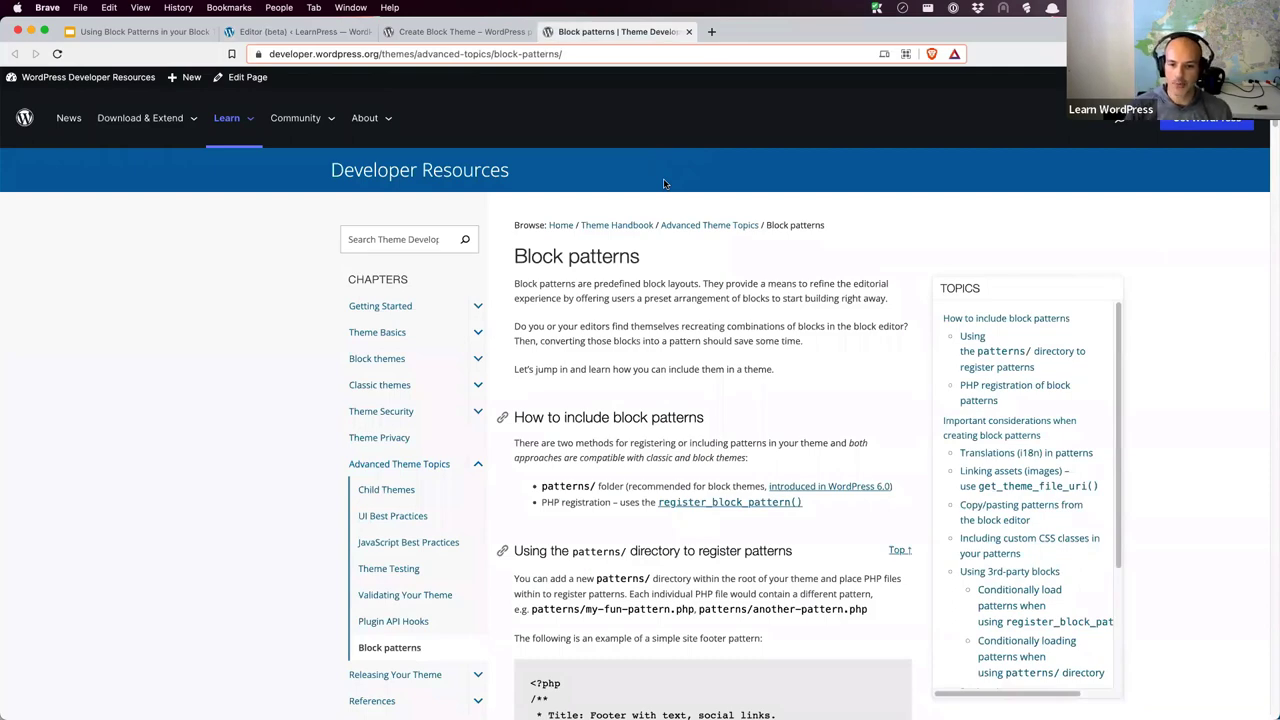
click(130, 31)
click(100, 528)
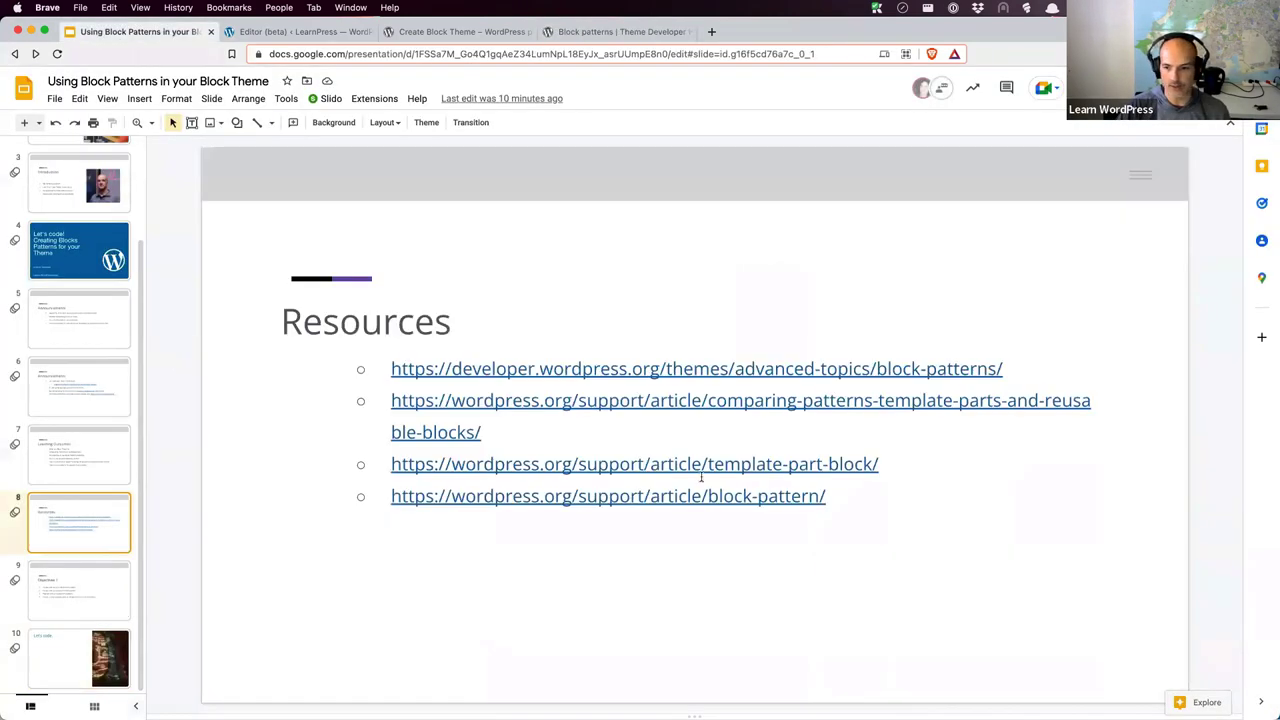
click(764, 393)
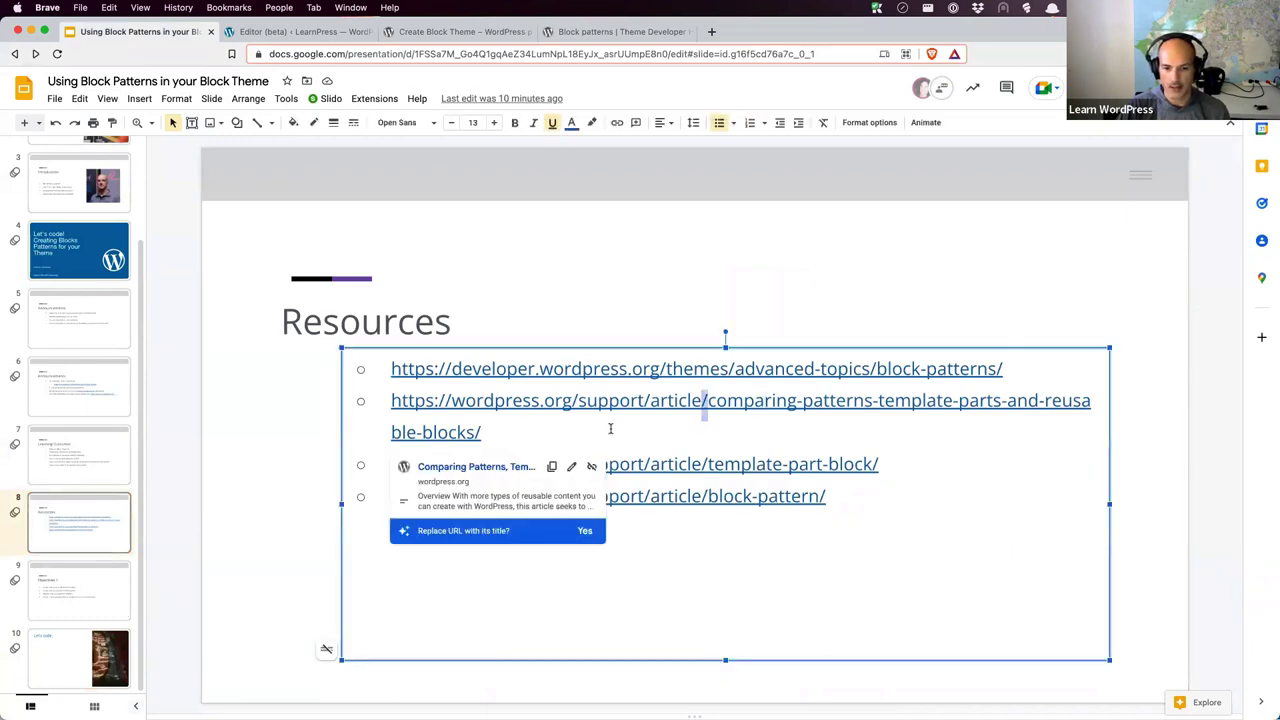
click(498, 430)
drag(498, 430, 390, 400)
key(super+c)
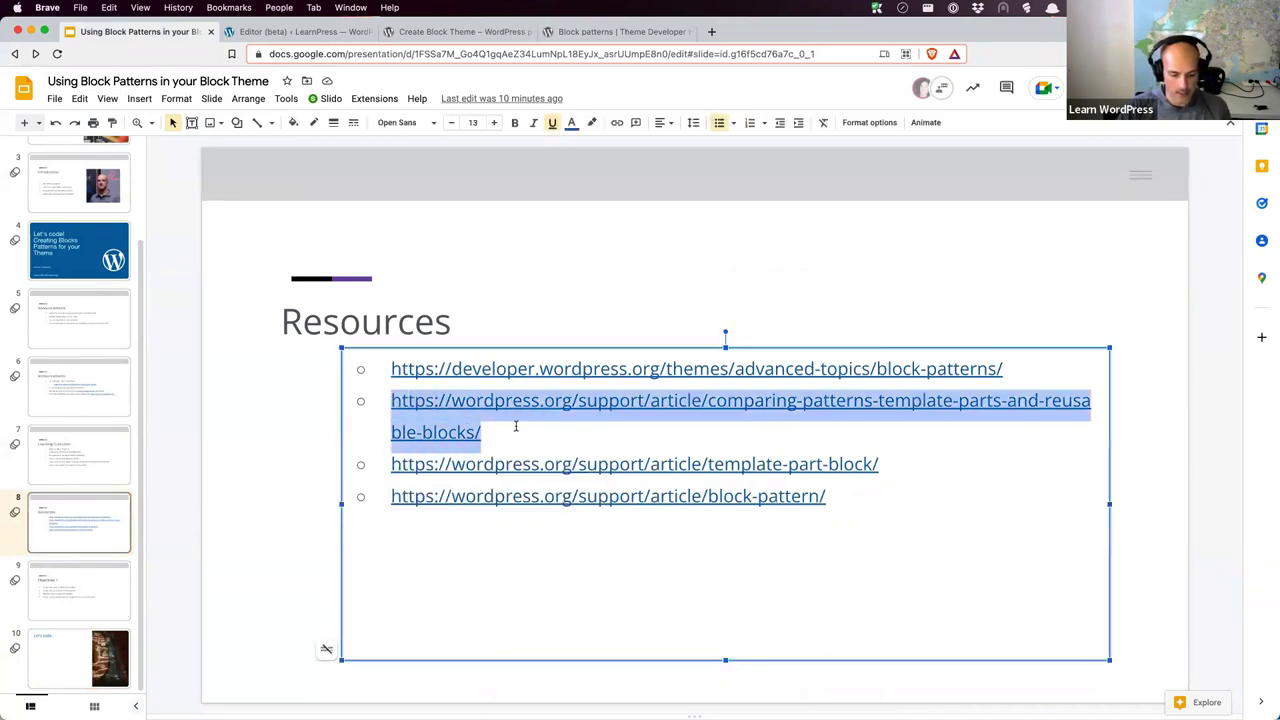
Open the copied wordpress.org support article in a new browser tab.
click(712, 31)
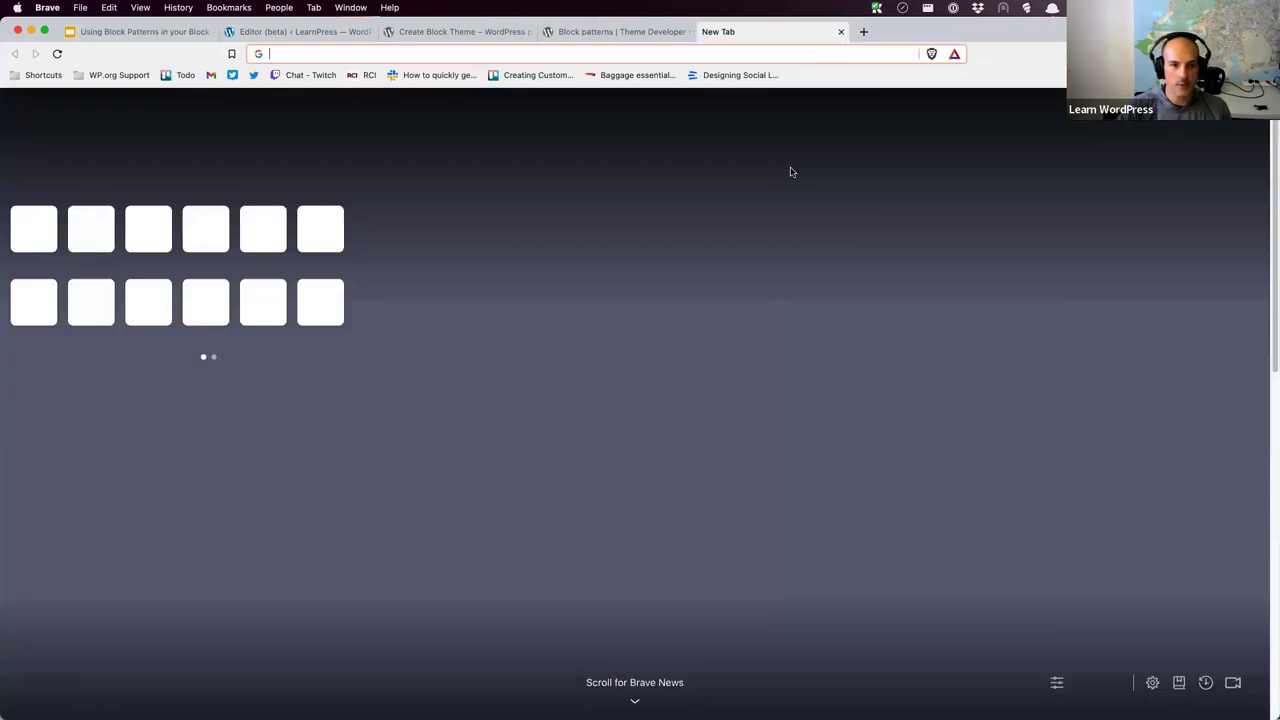
key(super+v)
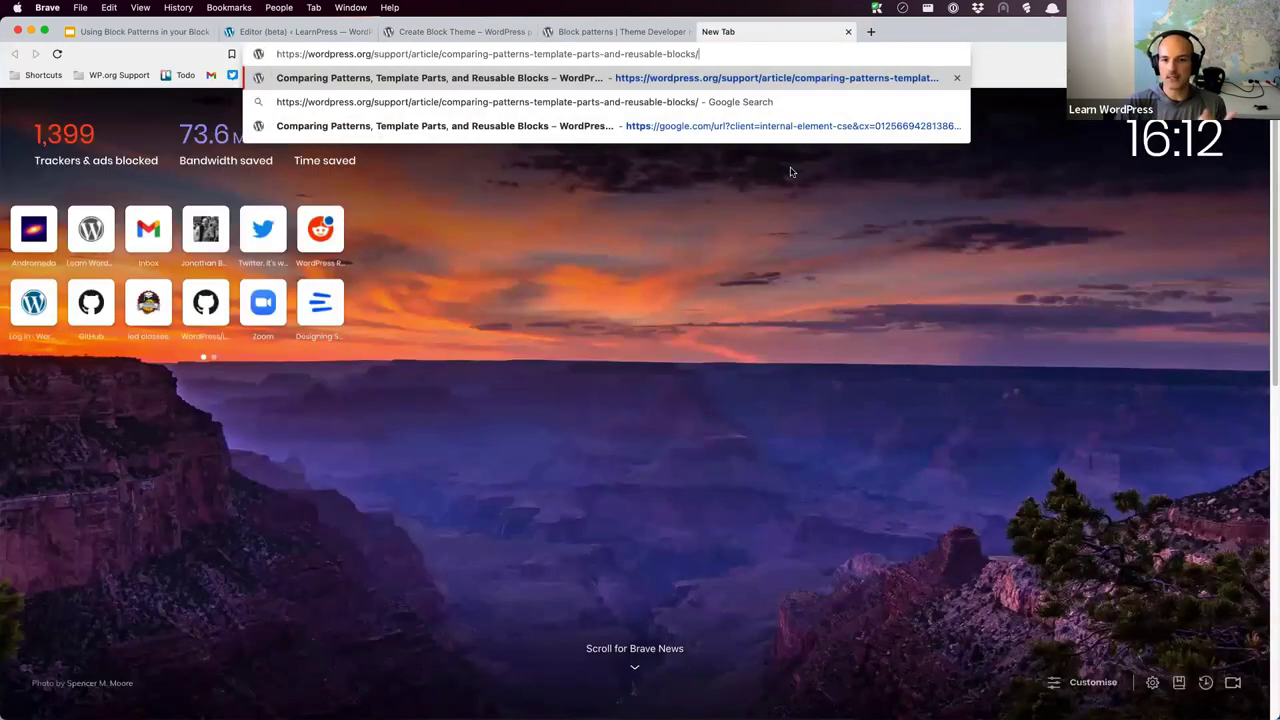
key(Return)
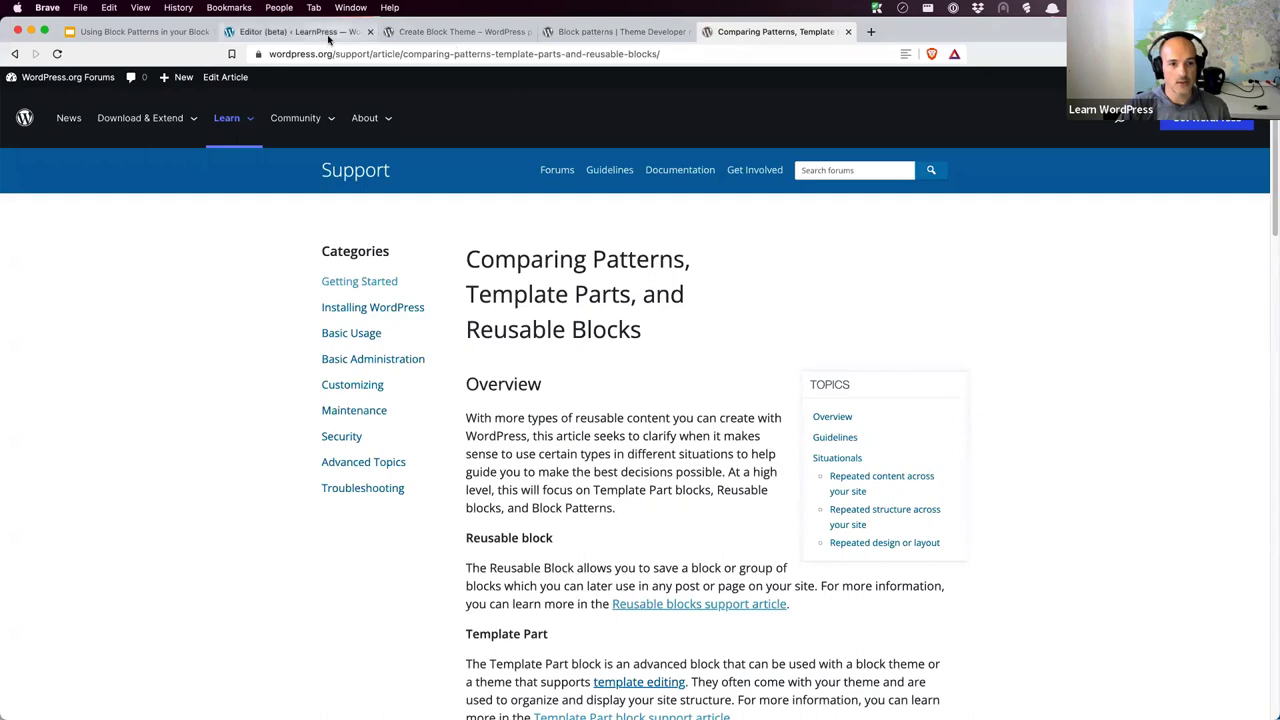
Return to the site editor and highlight the header and footer template parts of the Index template.
click(300, 31)
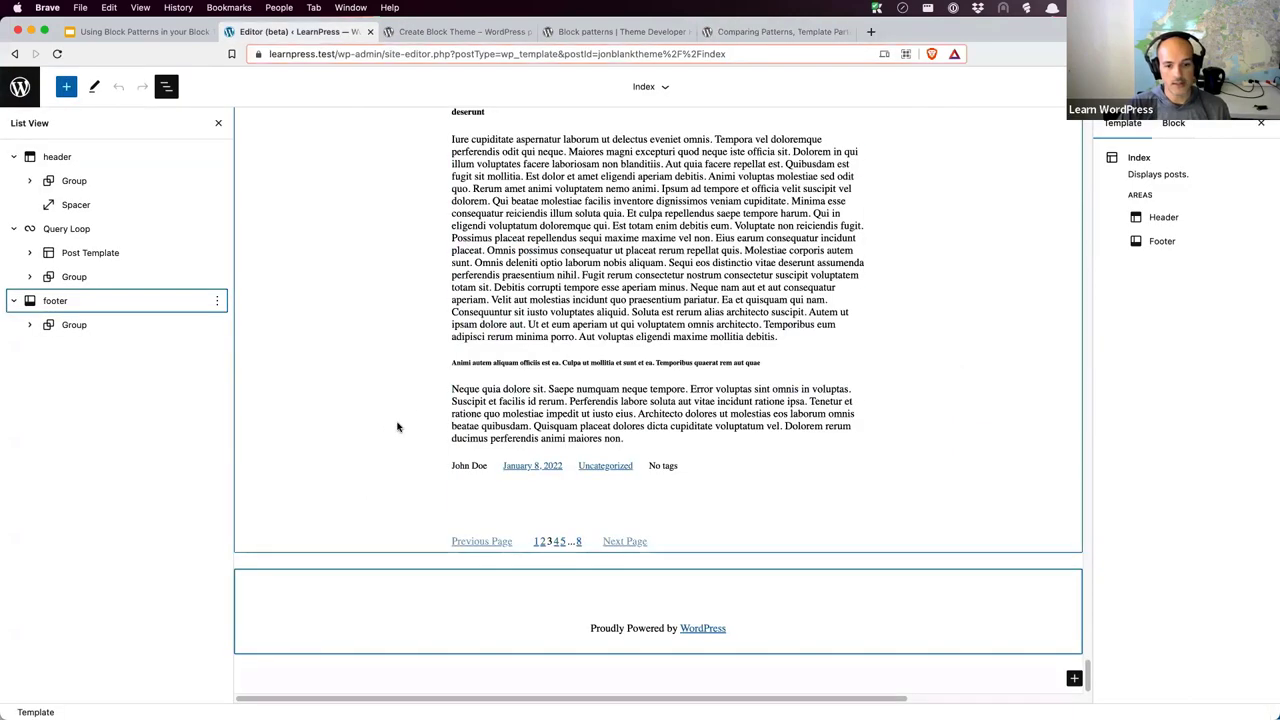
click(55, 160)
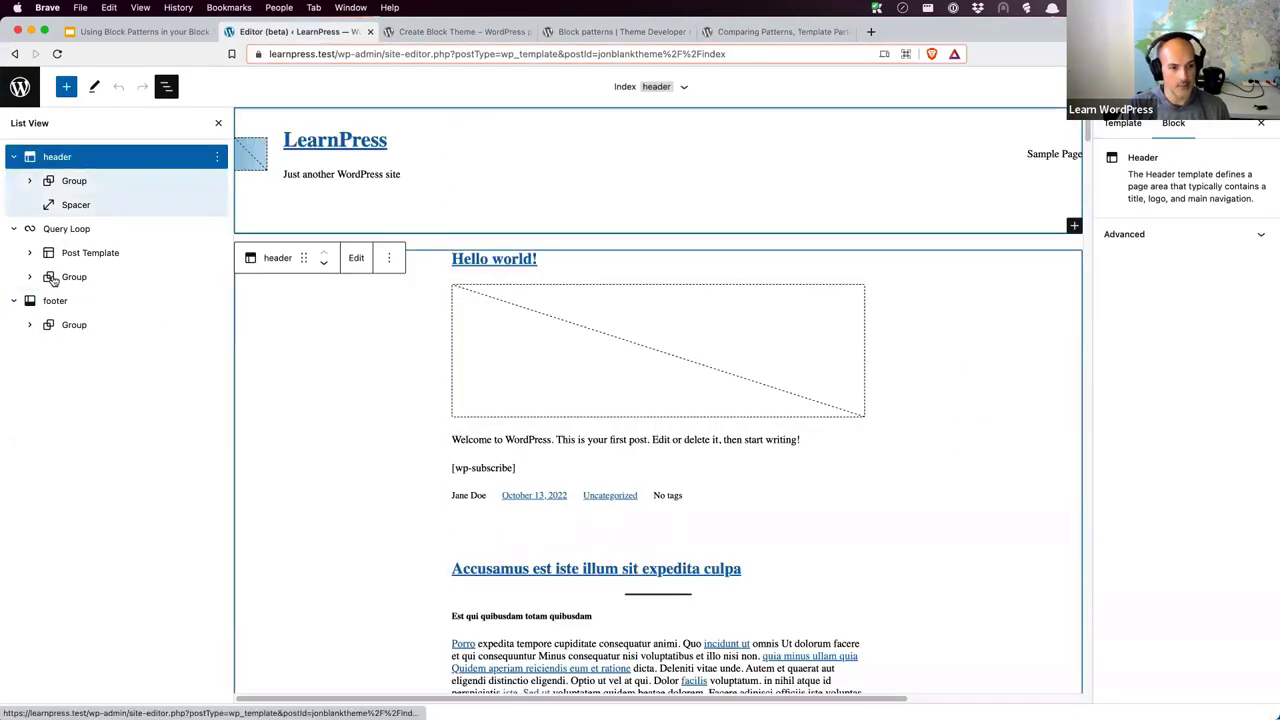
click(52, 300)
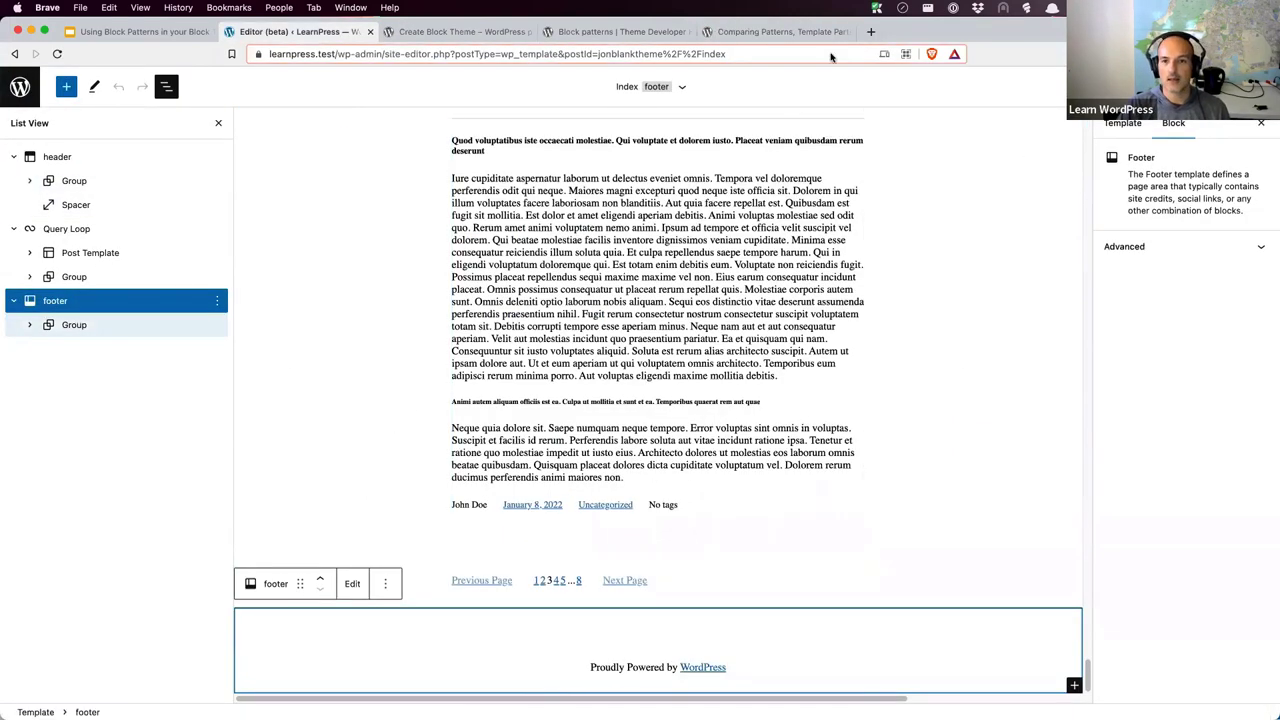
Read the support article's overview of reusable blocks, template parts and block patterns.
click(805, 32)
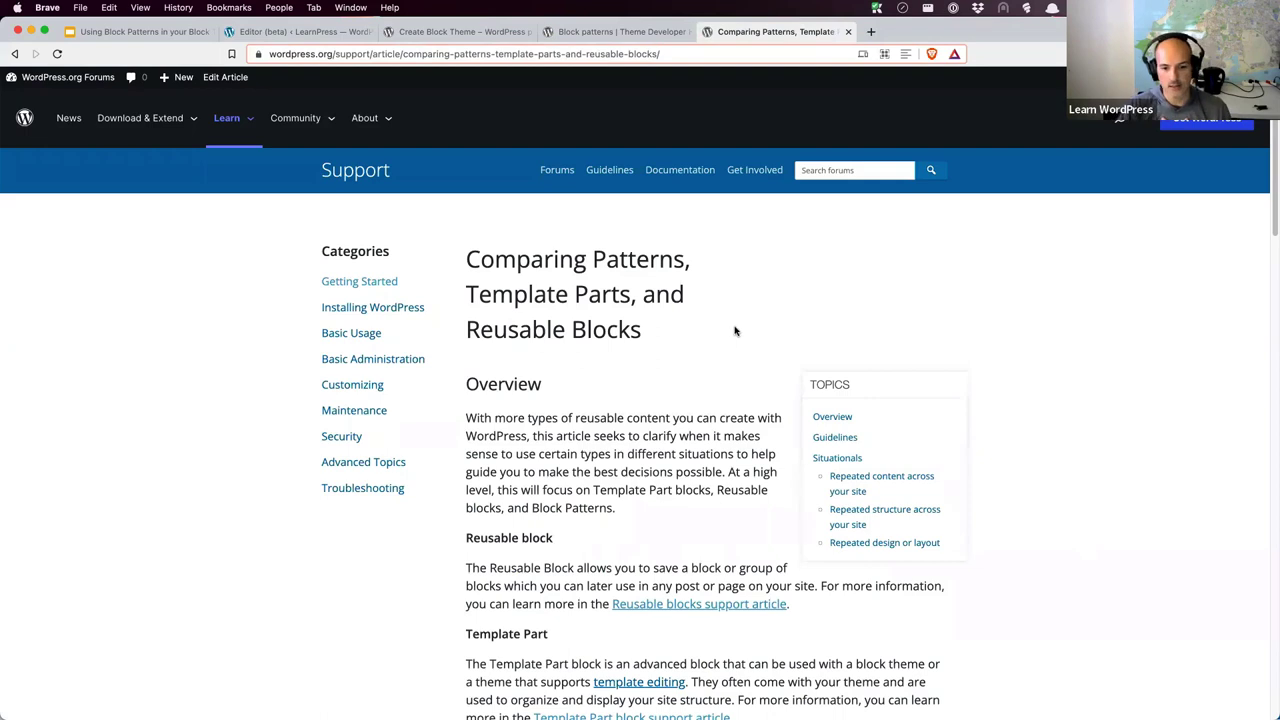
scroll(744, 335, down, 2)
scroll(744, 335, down, 3)
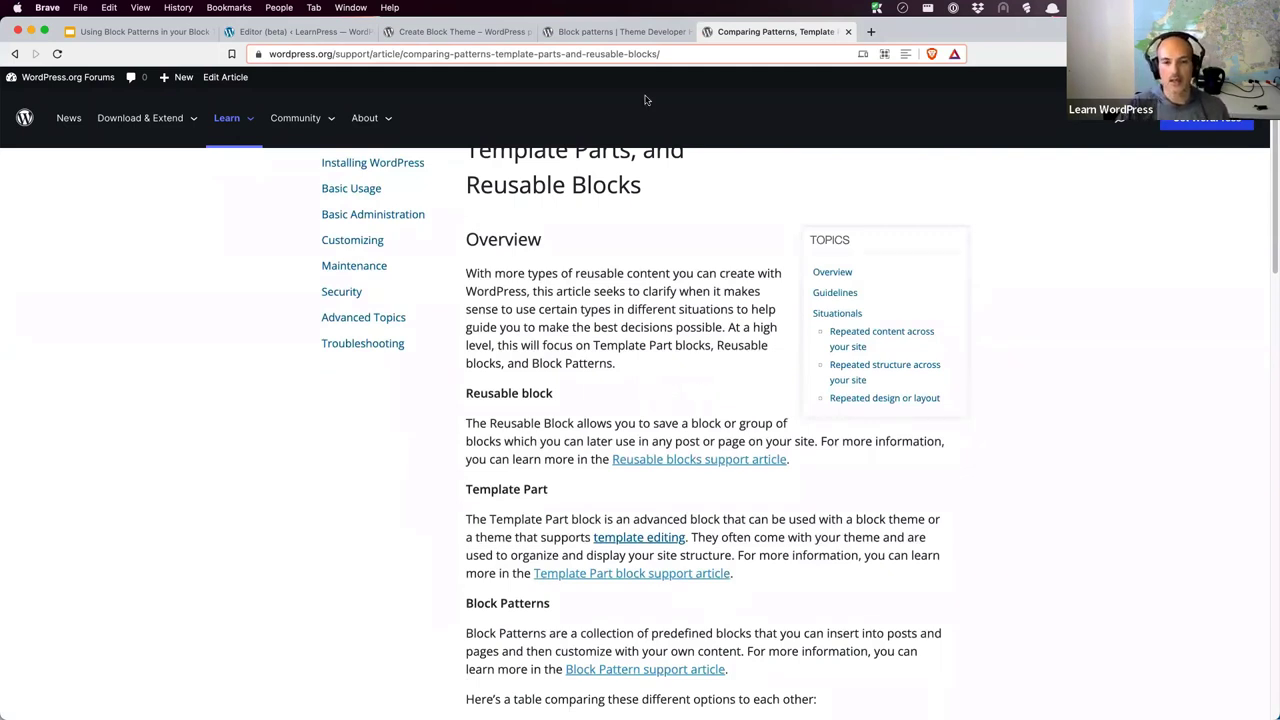
Back in the site editor, expand the Query Loop's Post Template and its group, and remove the Query Loop from the Index template.
click(458, 32)
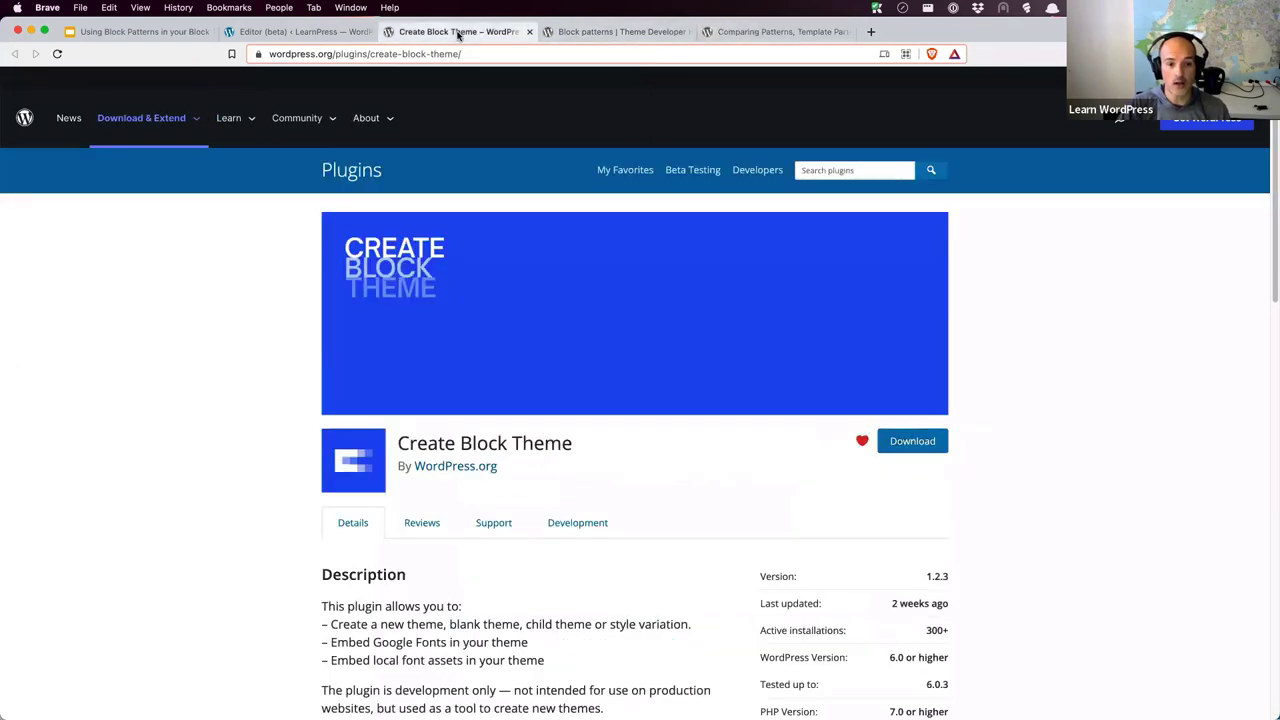
click(345, 32)
click(66, 229)
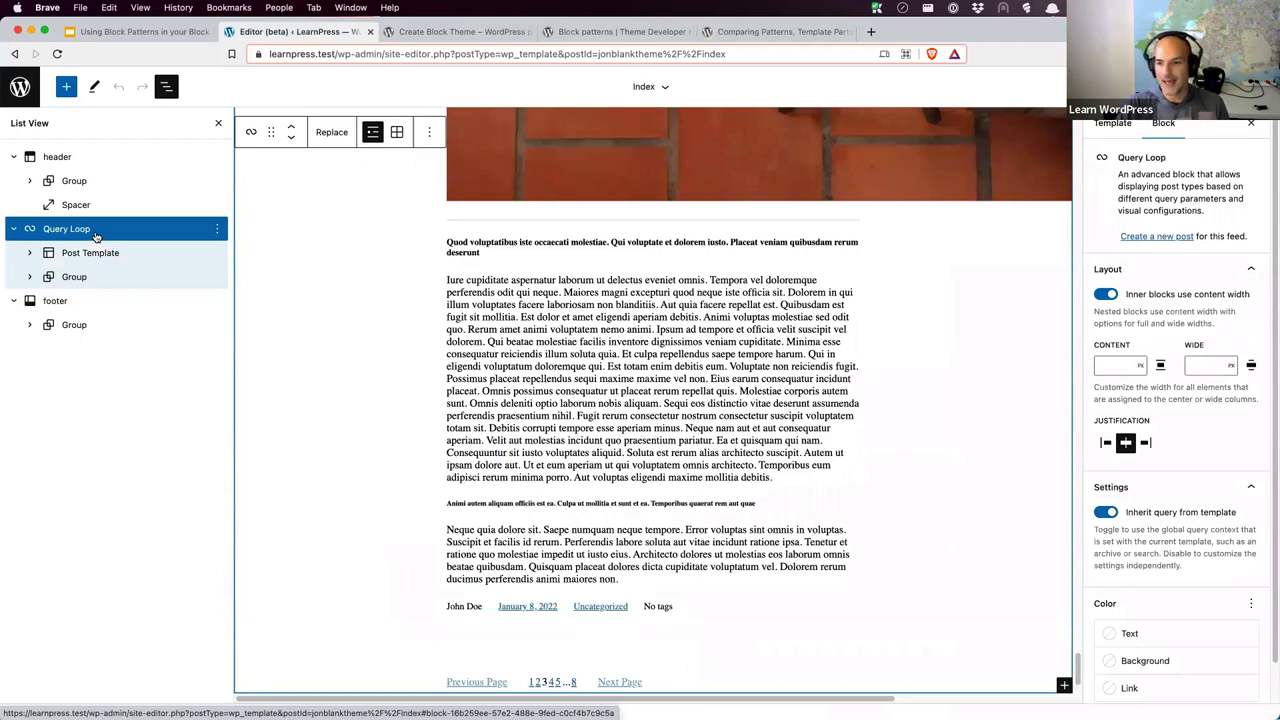
click(29, 253)
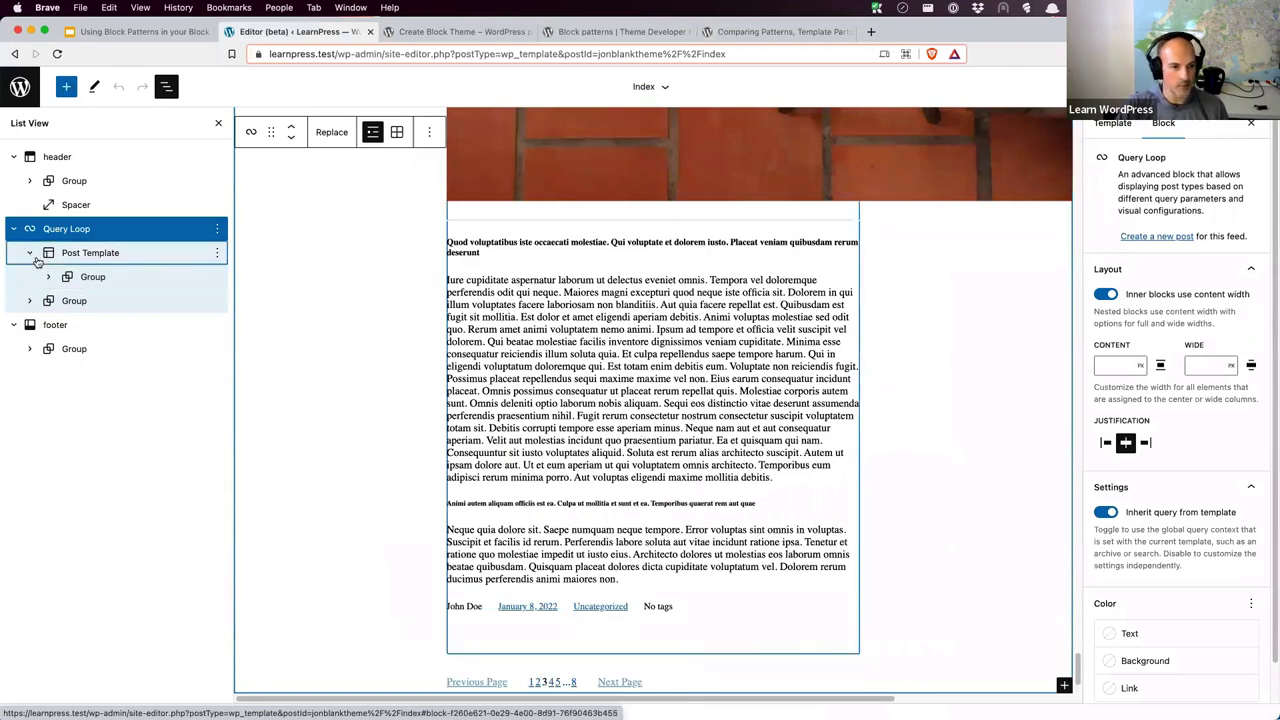
click(50, 277)
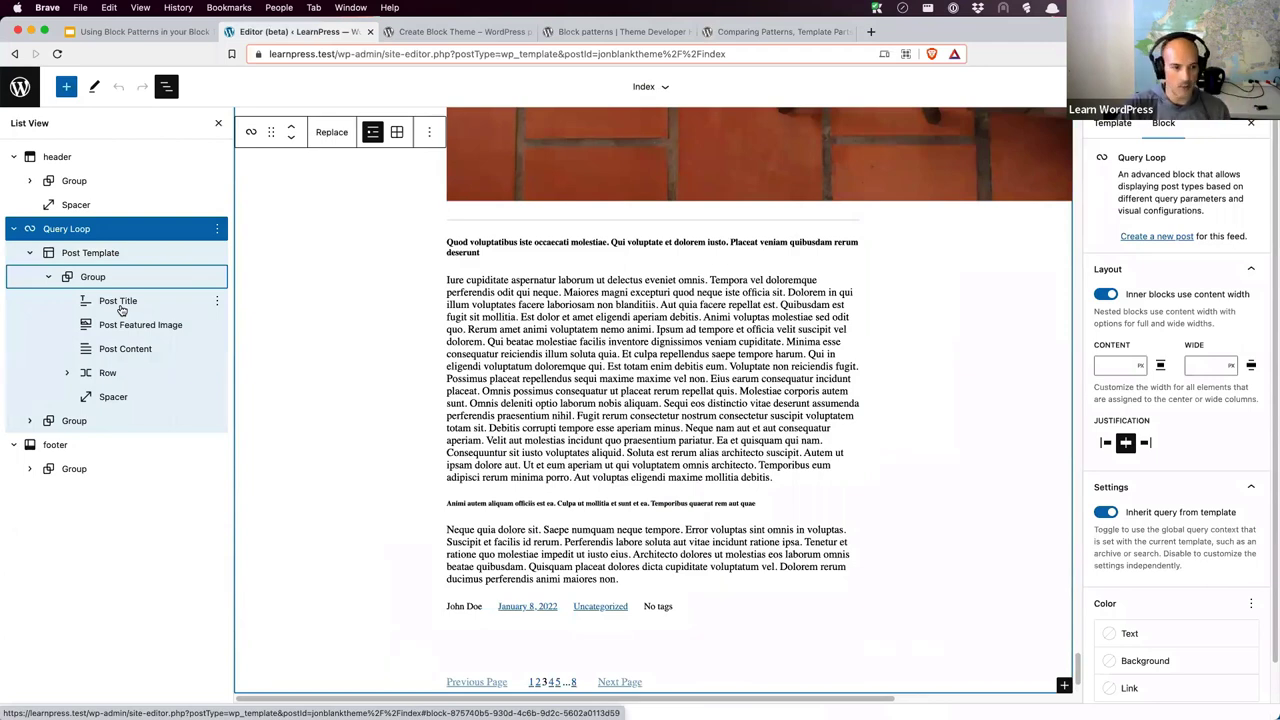
click(217, 229)
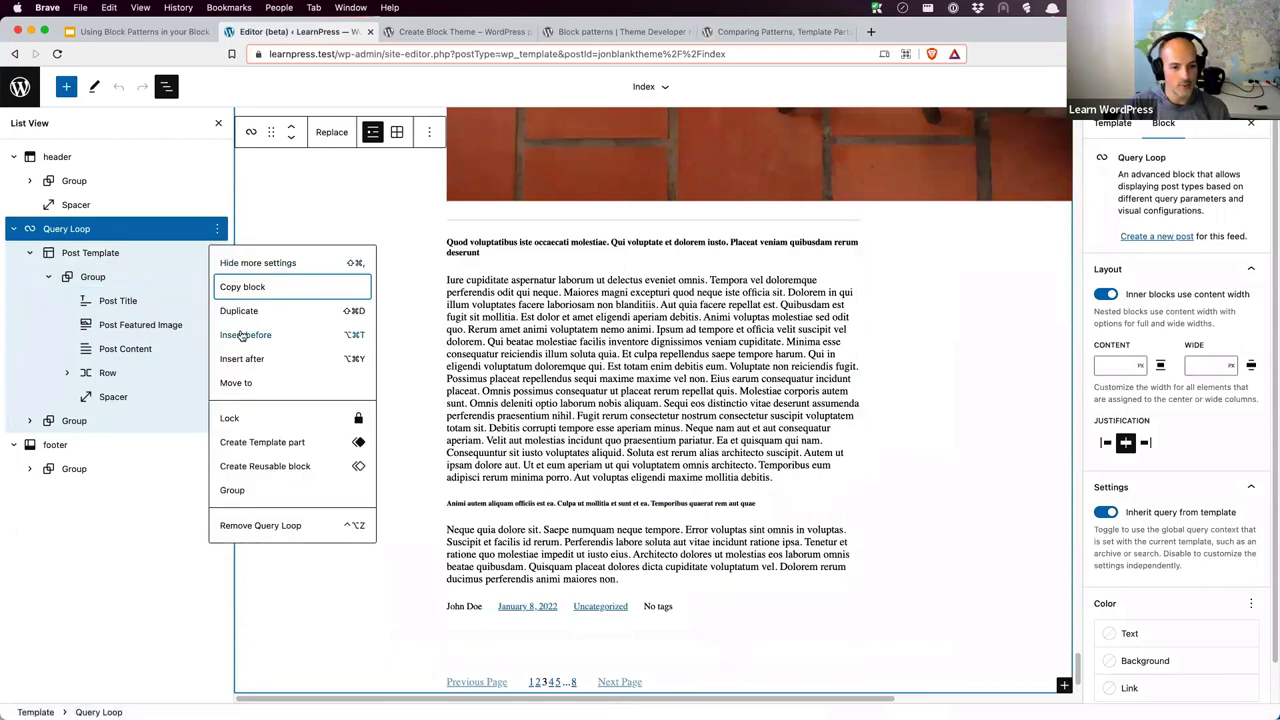
click(252, 525)
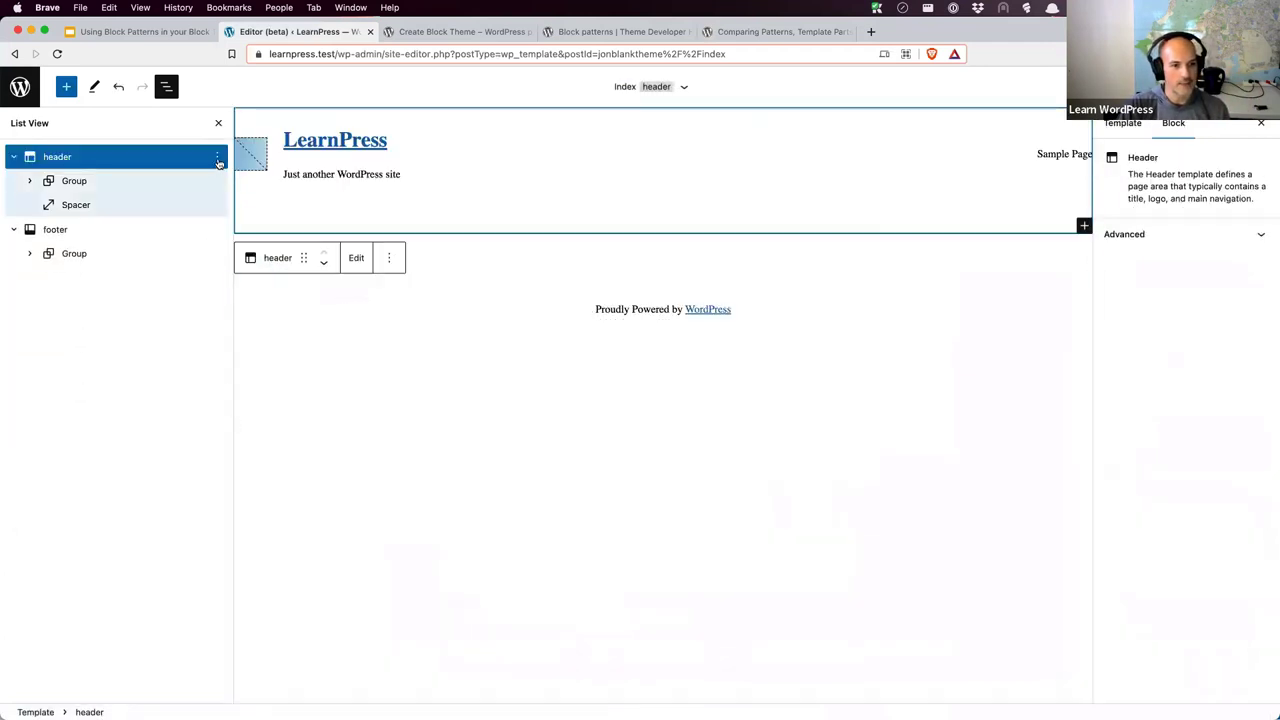
Insert a new Query Loop block directly after the header template part.
click(217, 160)
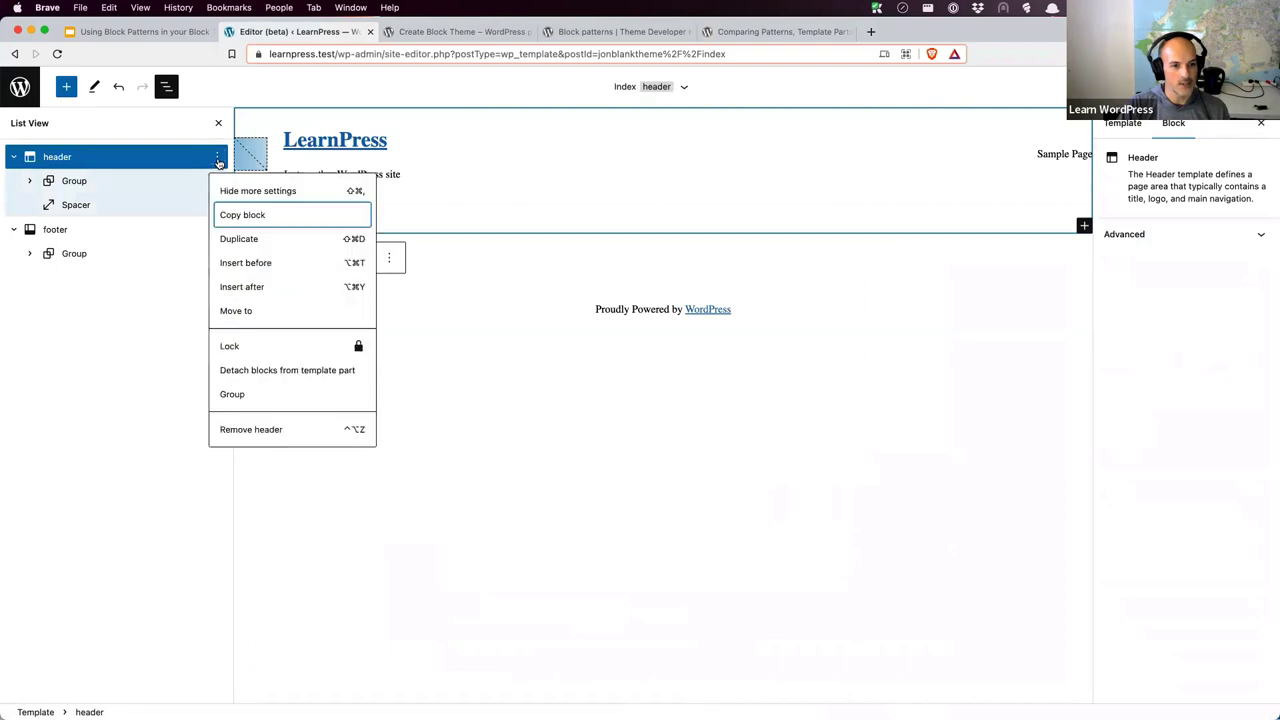
click(243, 287)
text(/u)
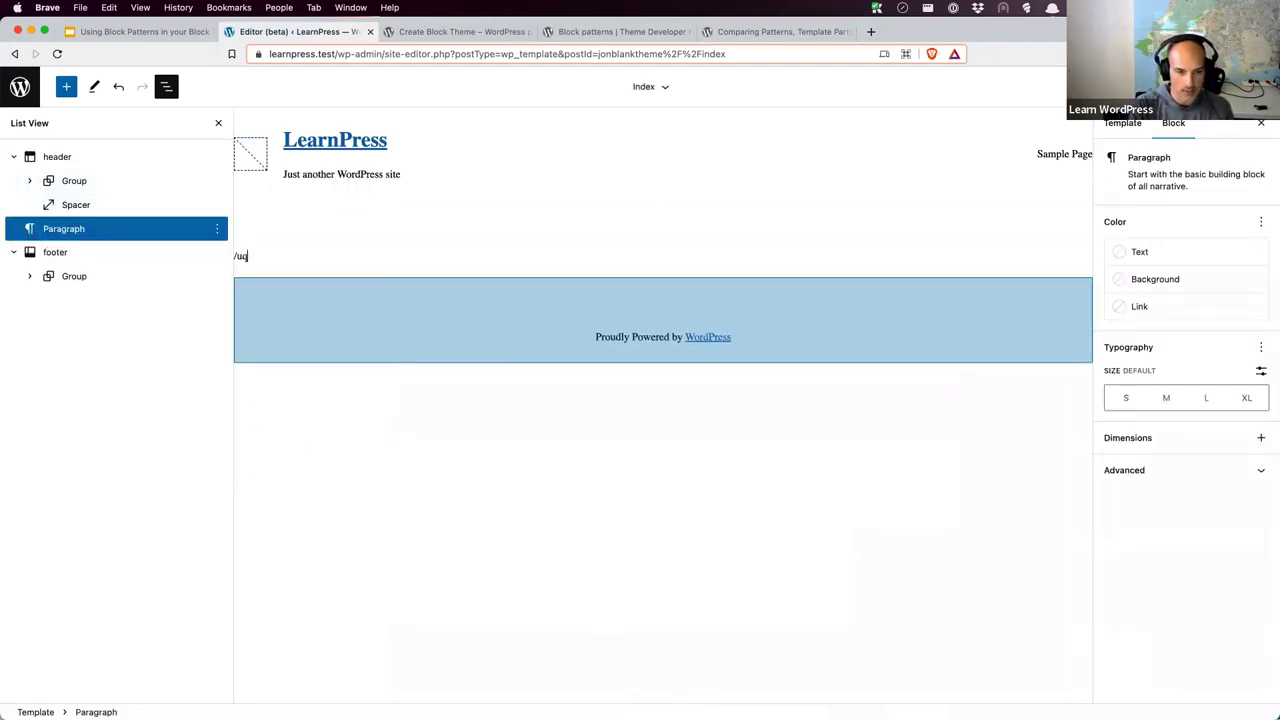
text(g)
key(BackSpace)
key(BackSpace)
text(que)
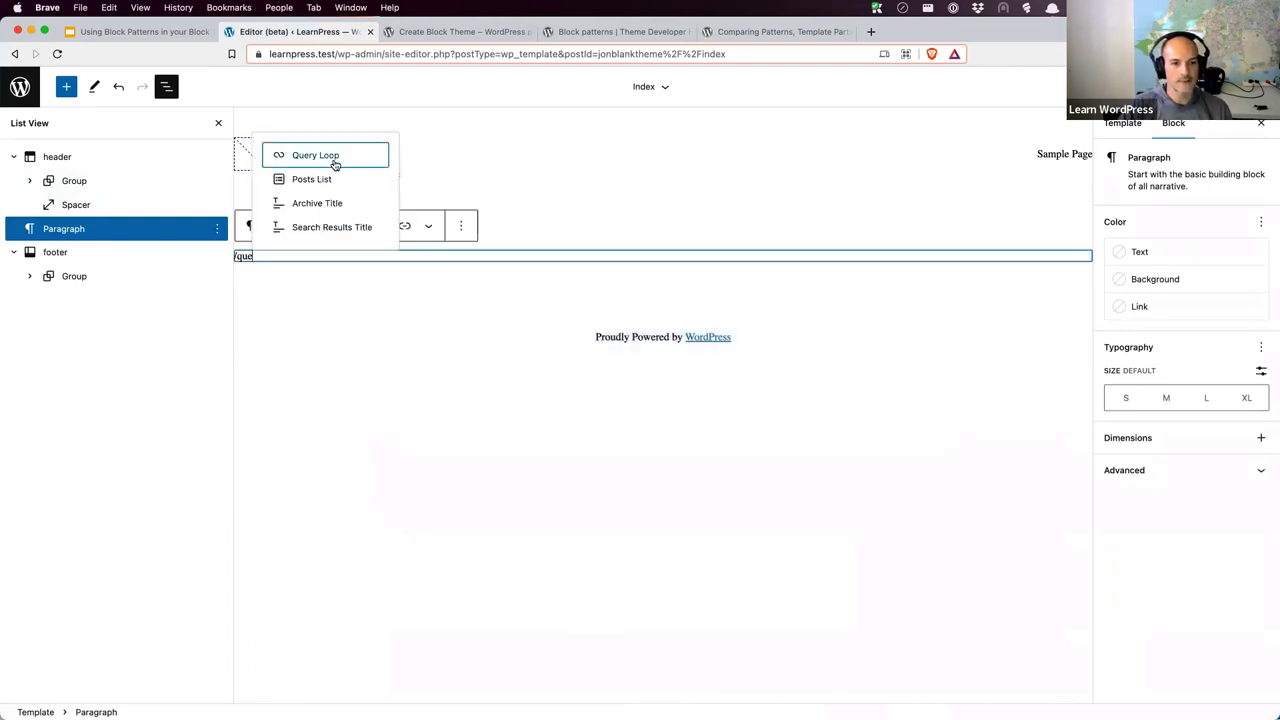
click(335, 159)
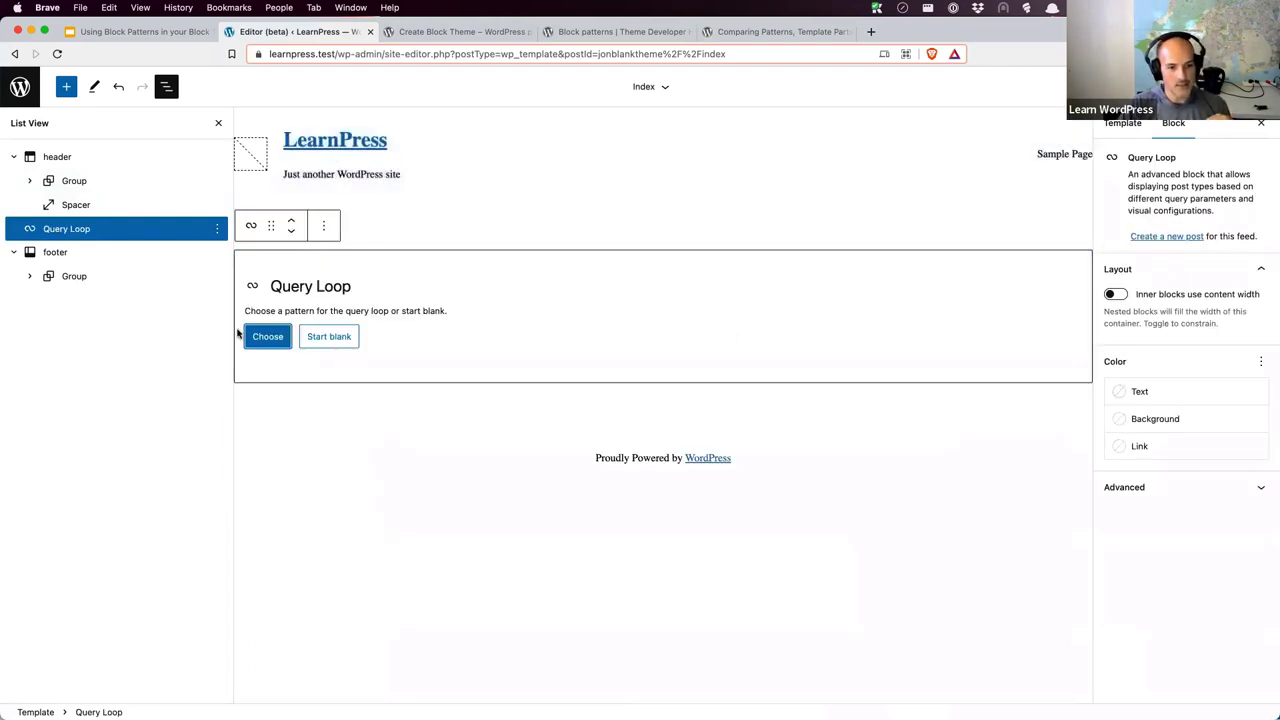
Fill the Query Loop with the first offered pattern and expand its Post Template to show the nested blocks.
click(267, 337)
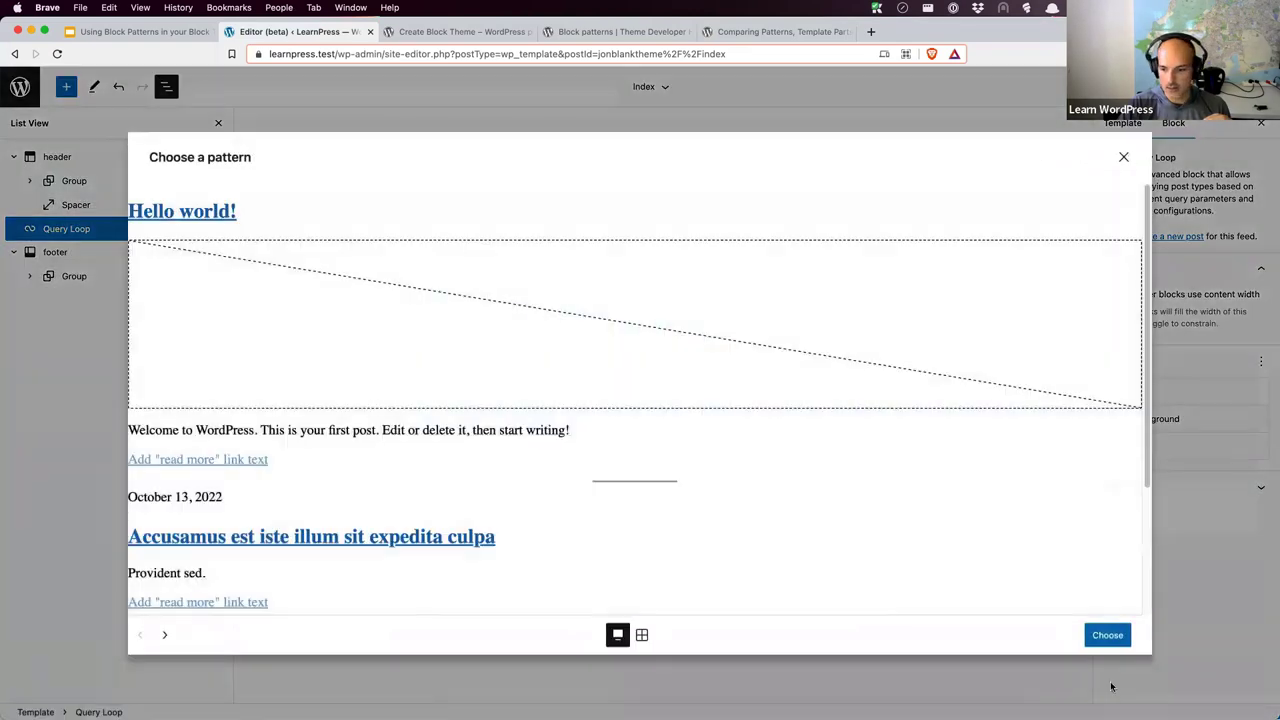
click(362, 500)
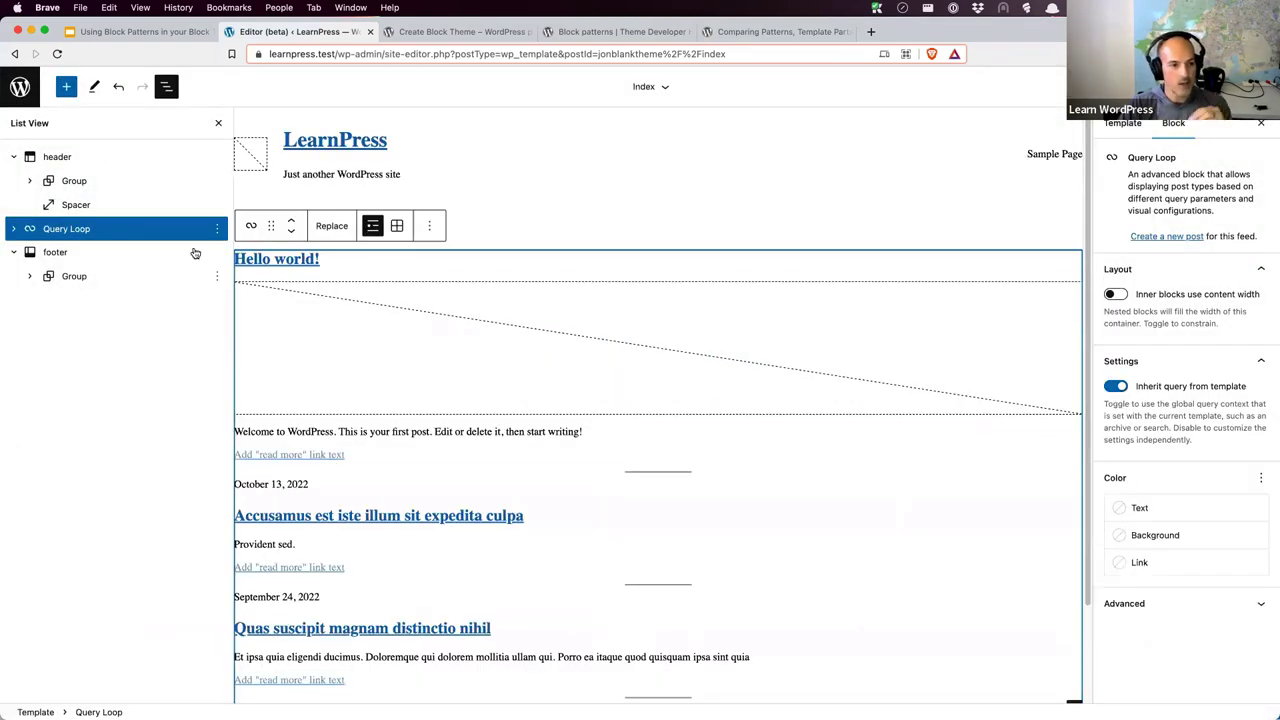
click(16, 230)
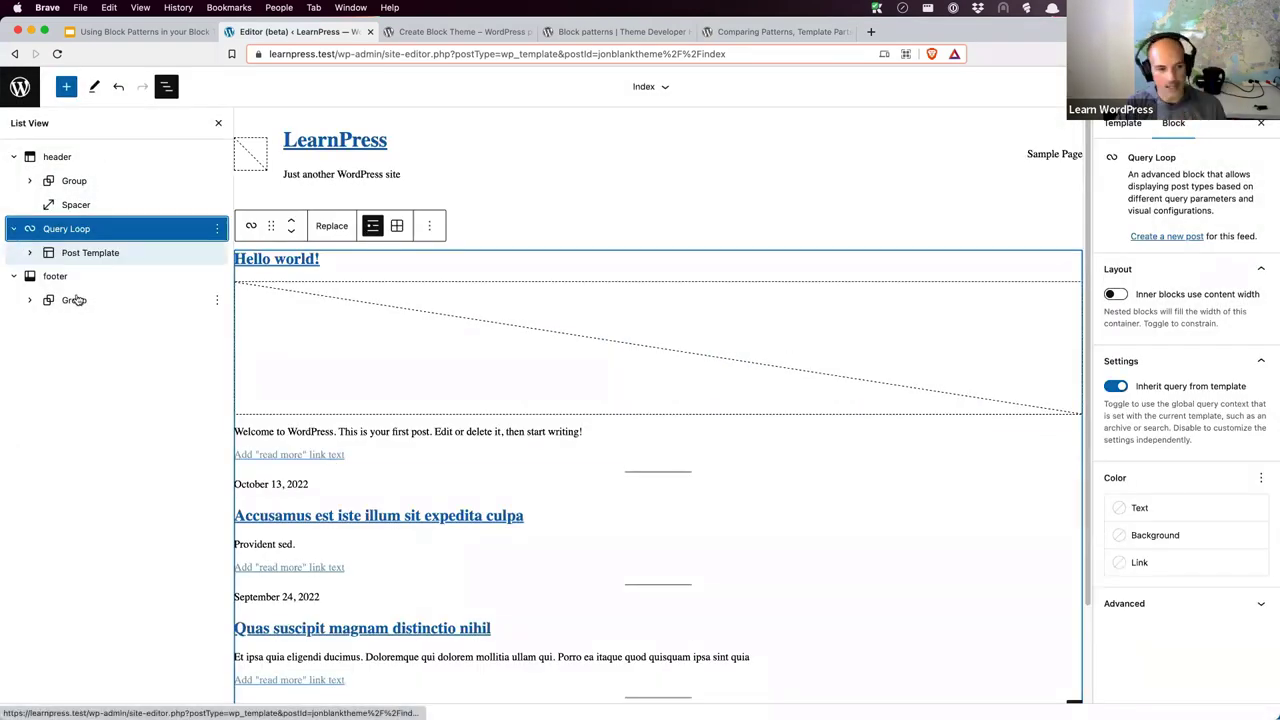
click(30, 254)
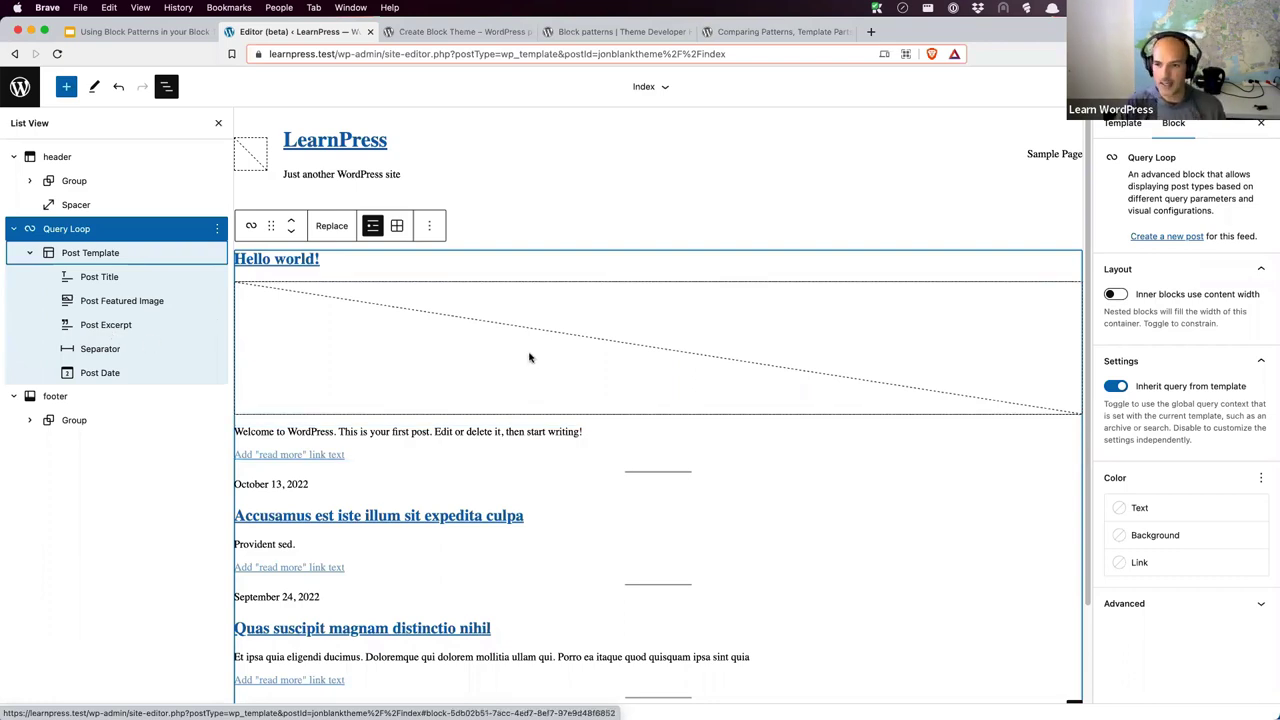
View the Query Loop's block options, and select the Hello world! post title followed by its parent Post Template and Query Loop.
click(218, 229)
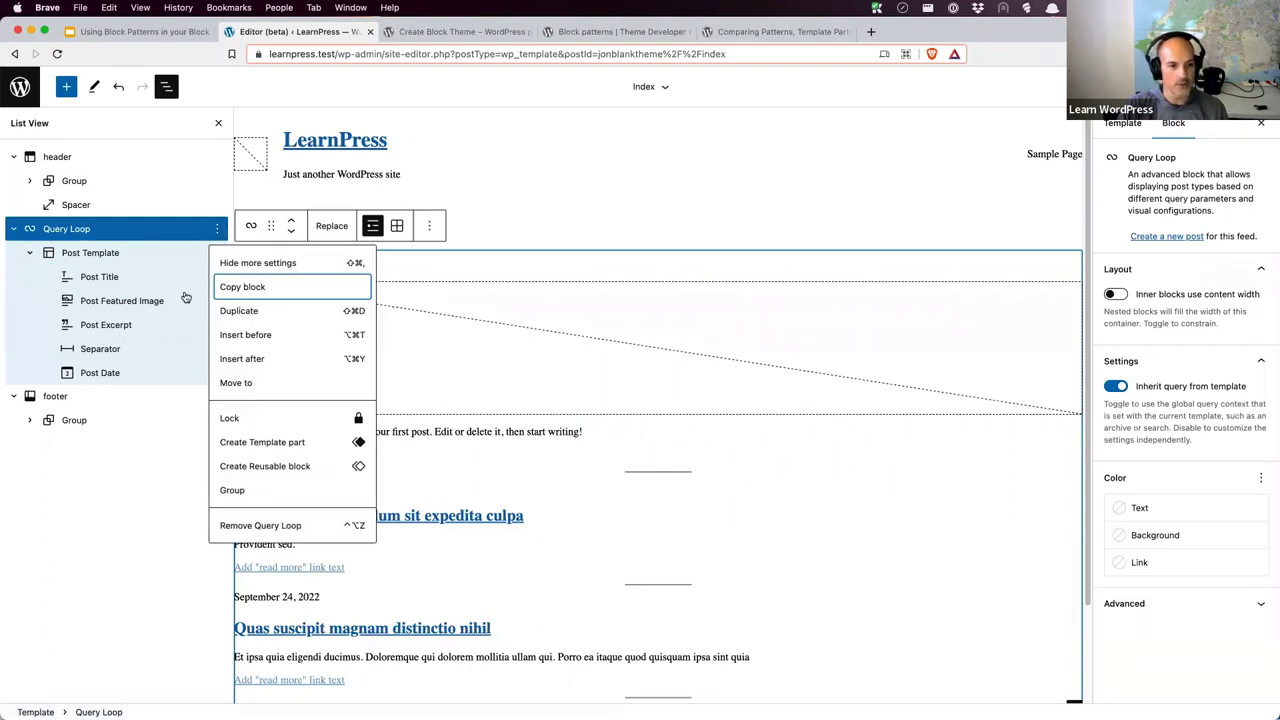
click(146, 450)
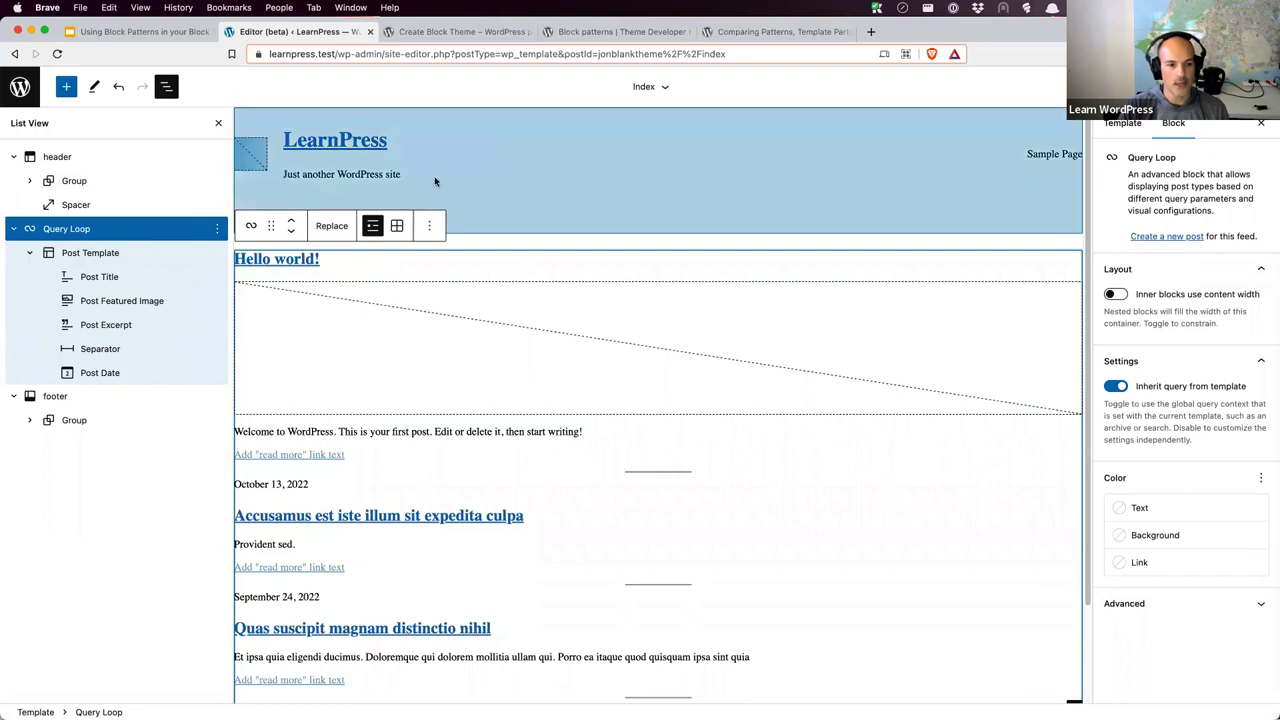
click(378, 271)
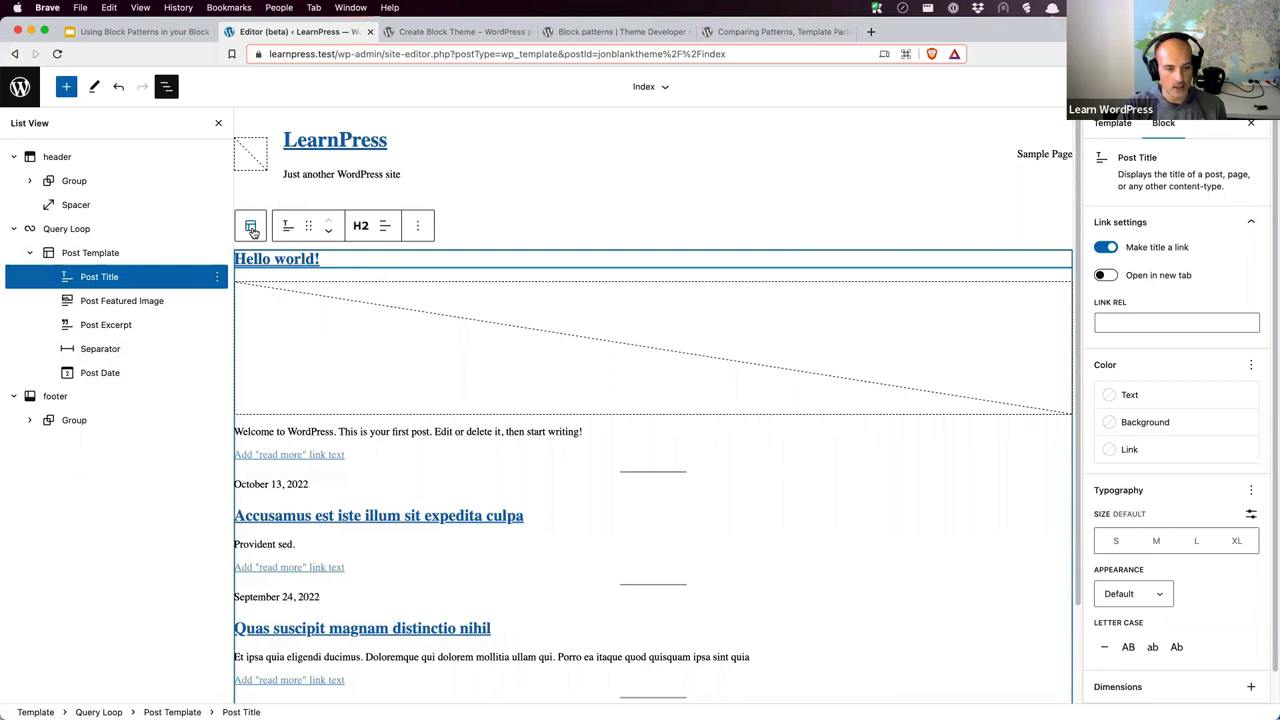
click(251, 229)
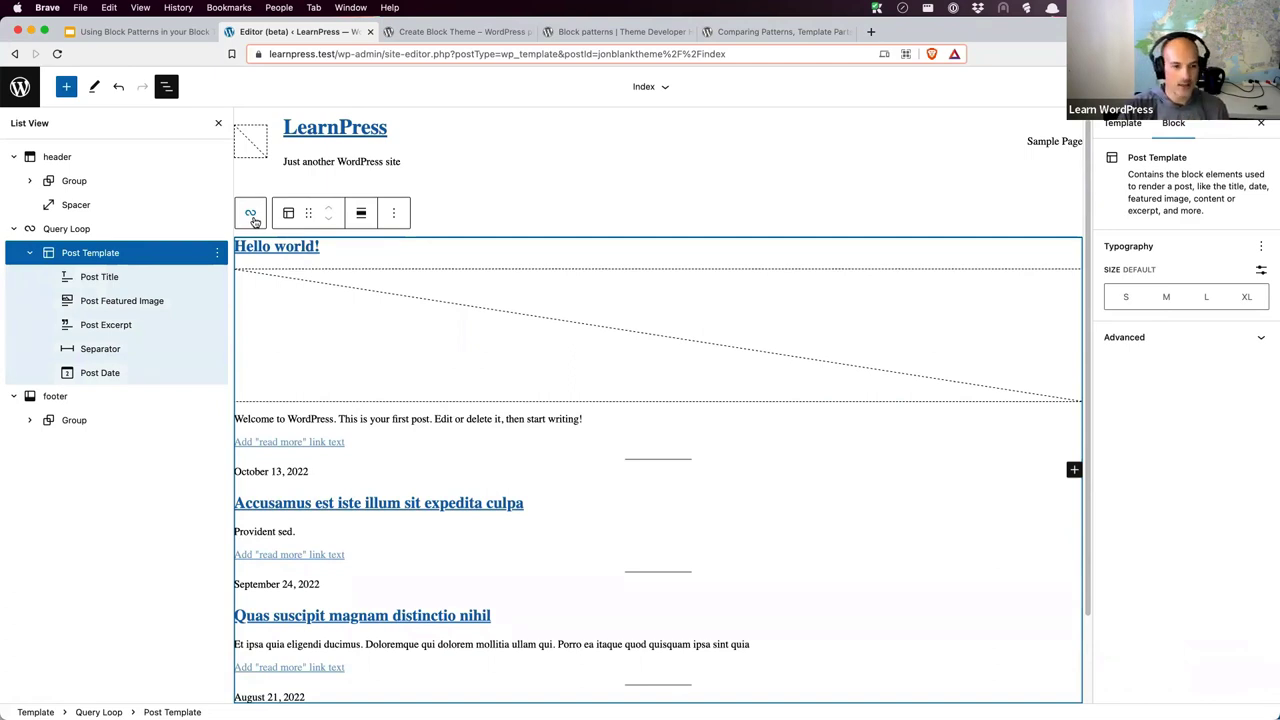
click(252, 219)
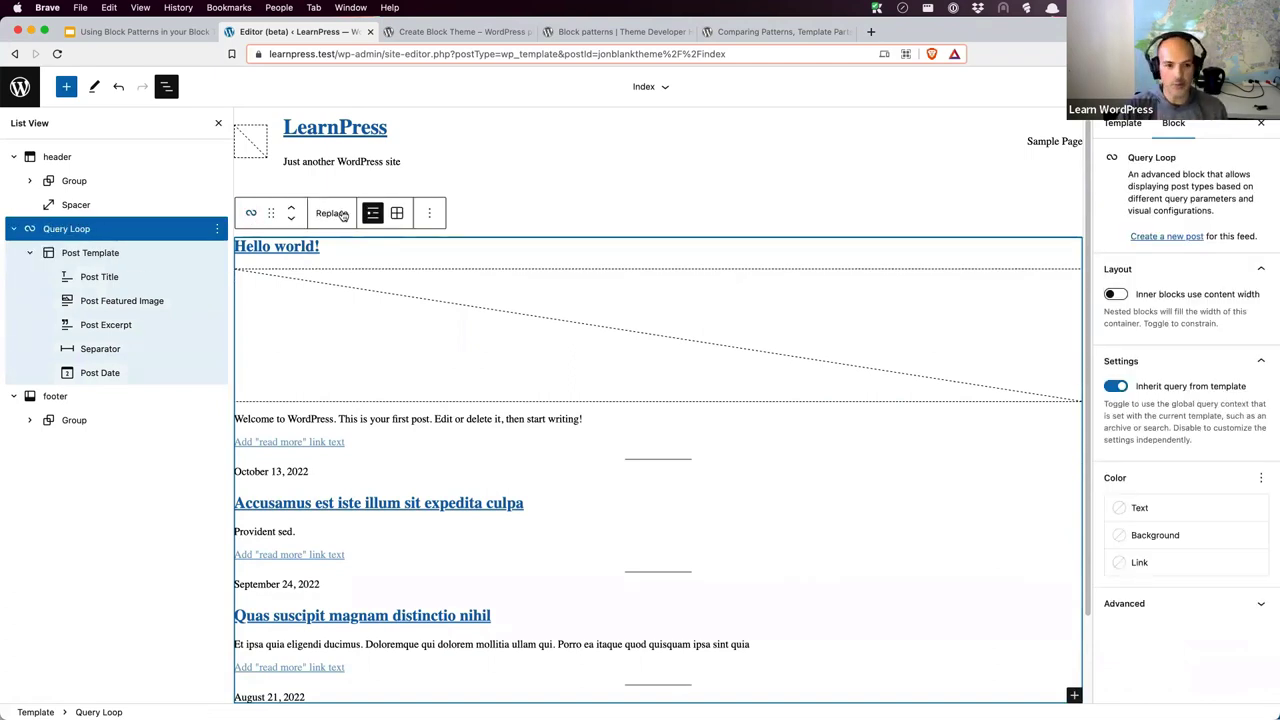
Remove the Query Loop block from the Index template.
click(430, 215)
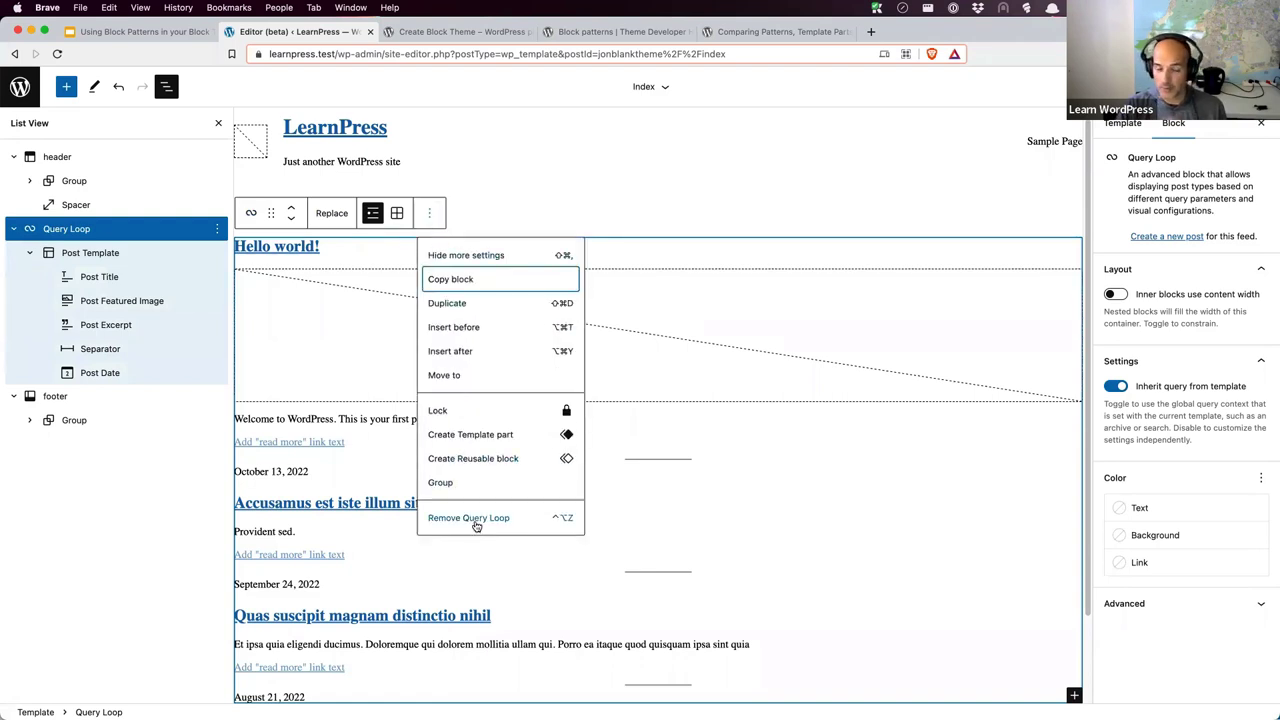
click(154, 446)
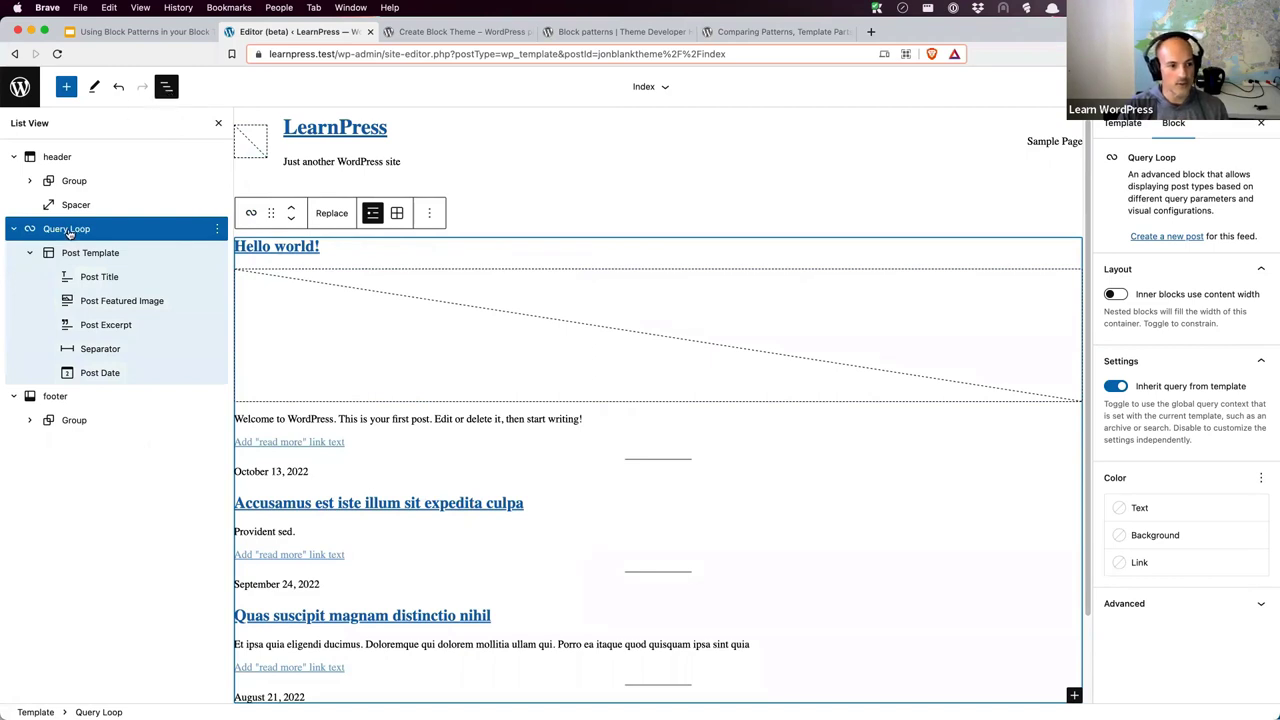
click(216, 230)
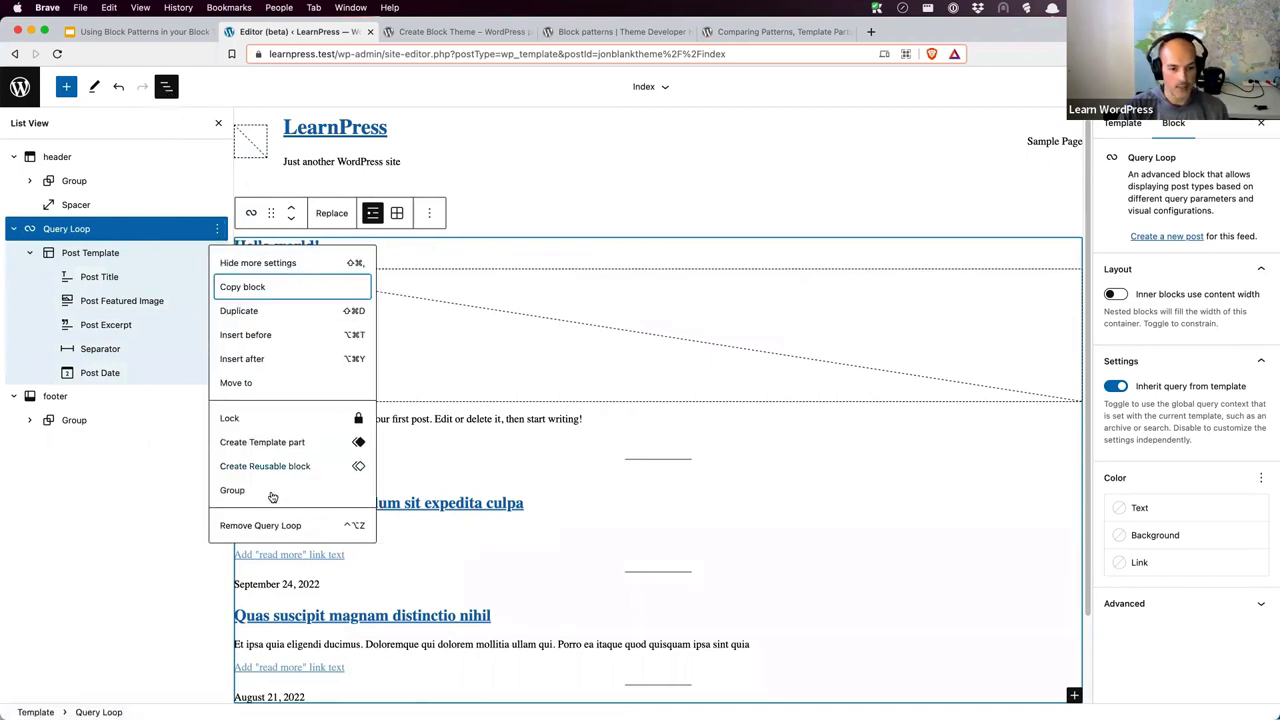
click(262, 525)
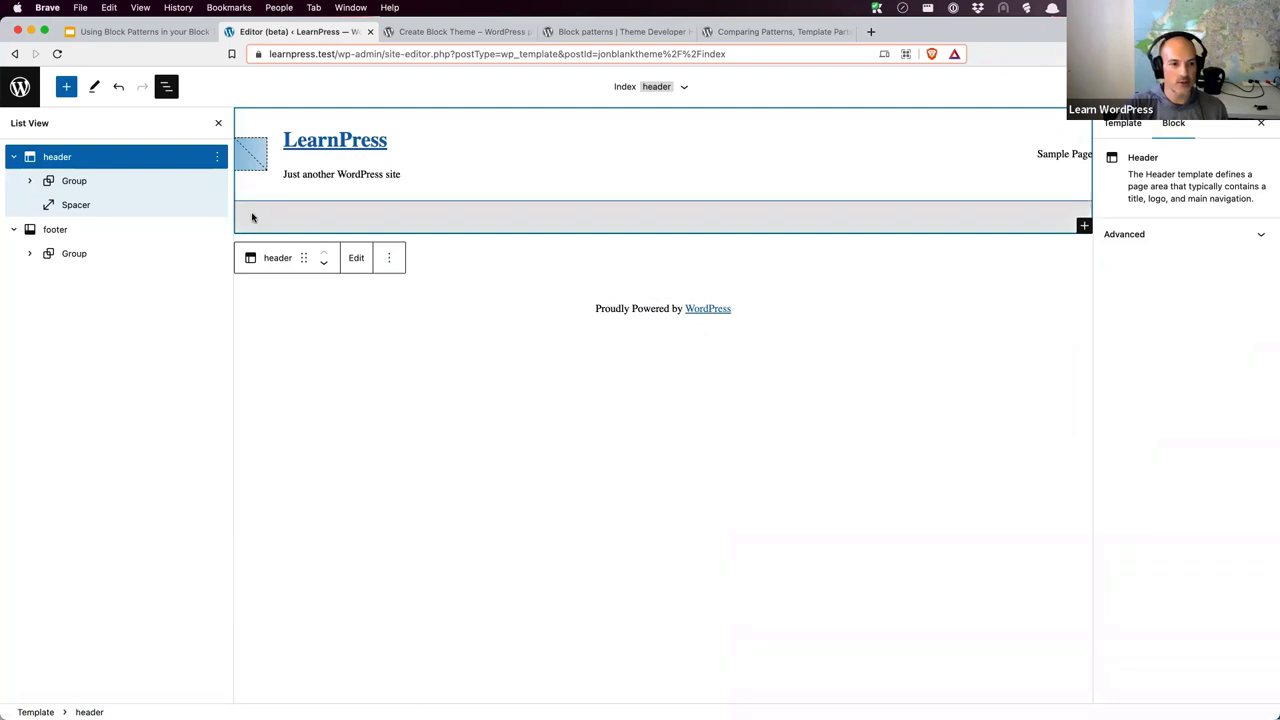
Insert a Group block directly after the header template part.
click(217, 159)
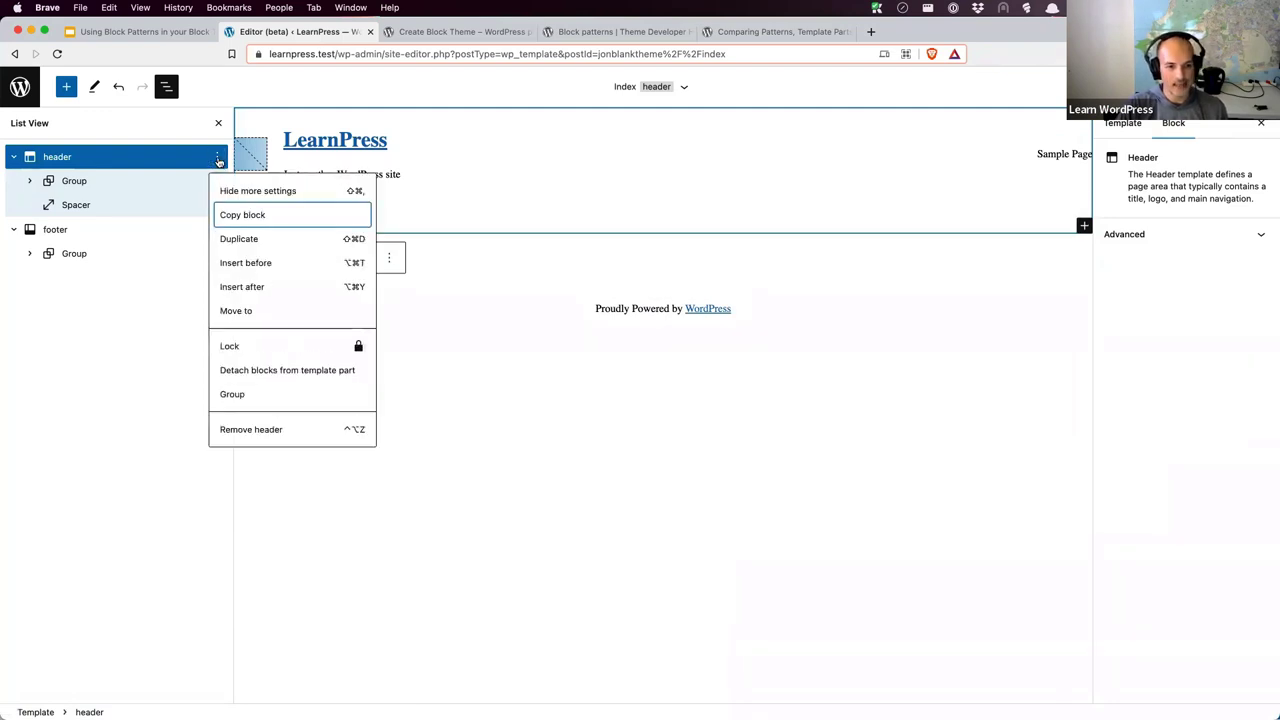
click(275, 286)
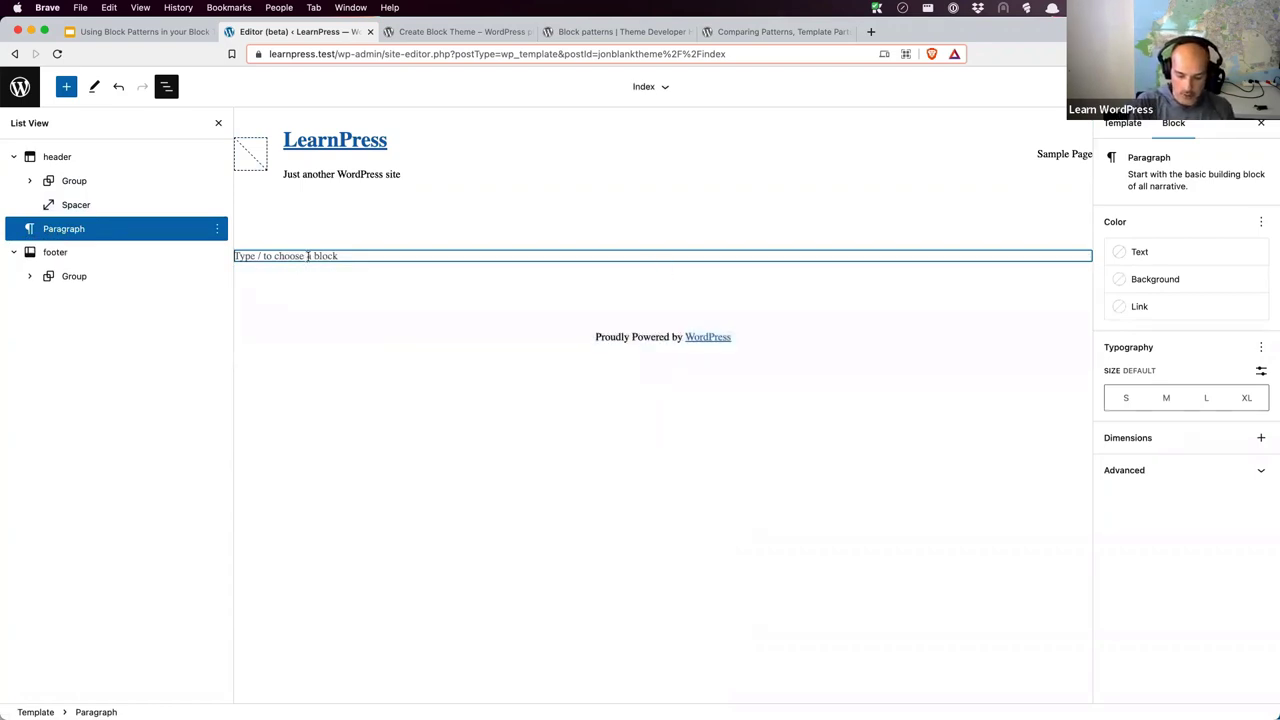
text(/gro)
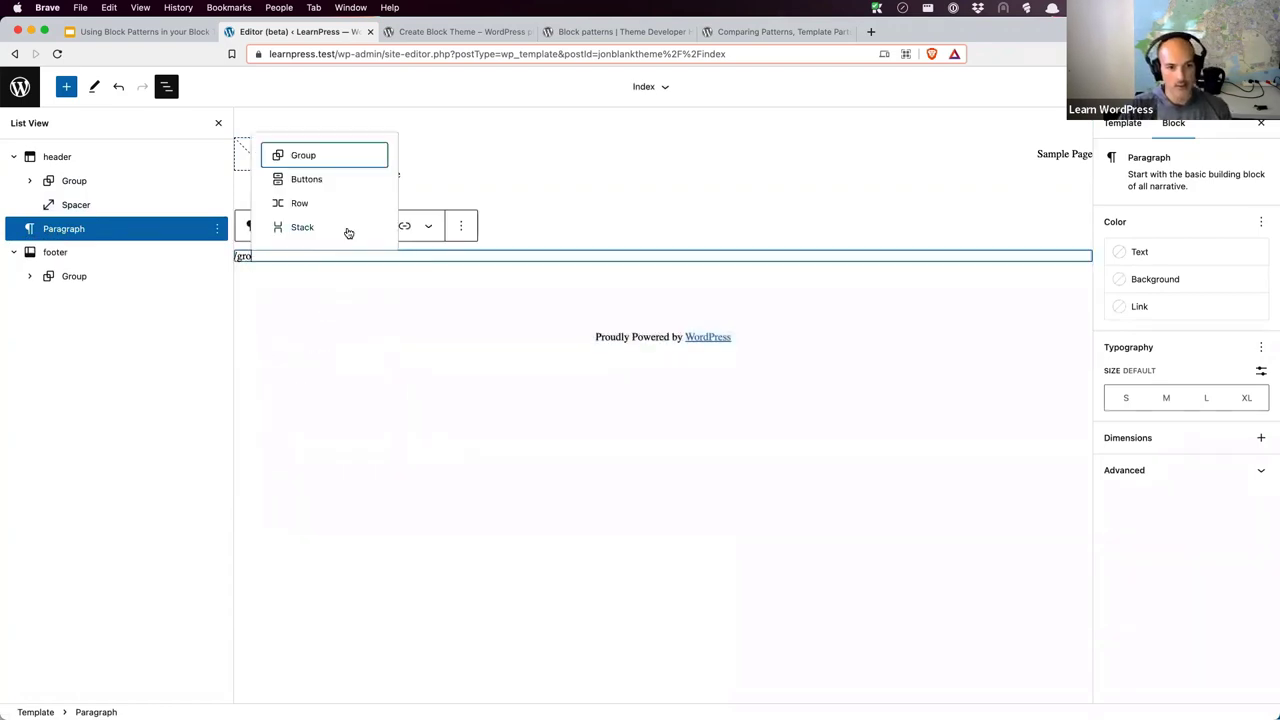
click(340, 158)
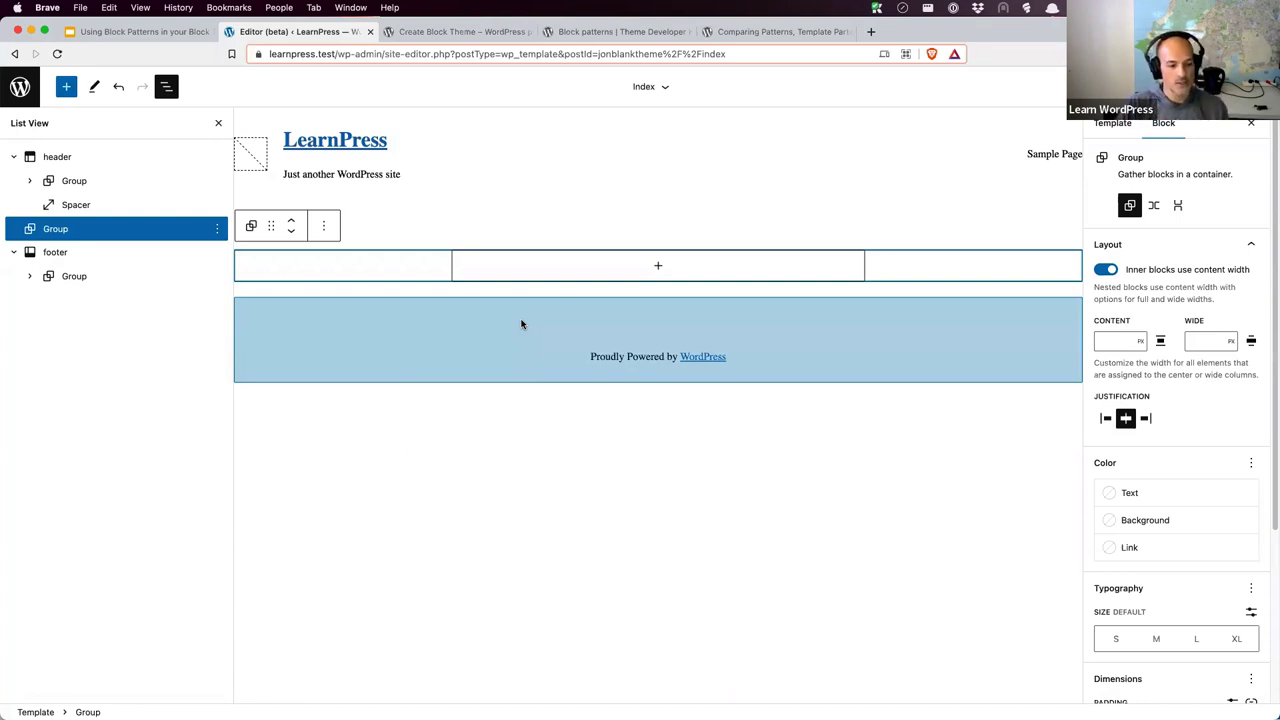
Add a Buttons block inside the new Group and label its button "Join me on Social Media".
click(659, 268)
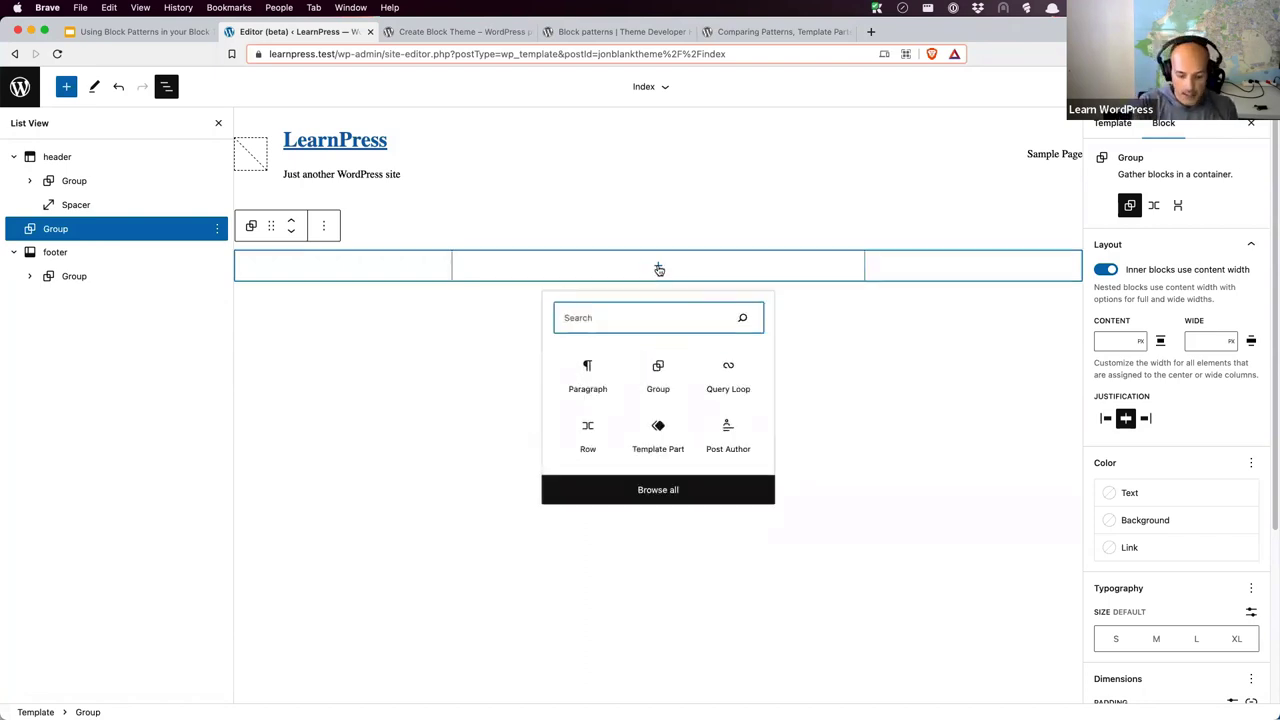
text(button)
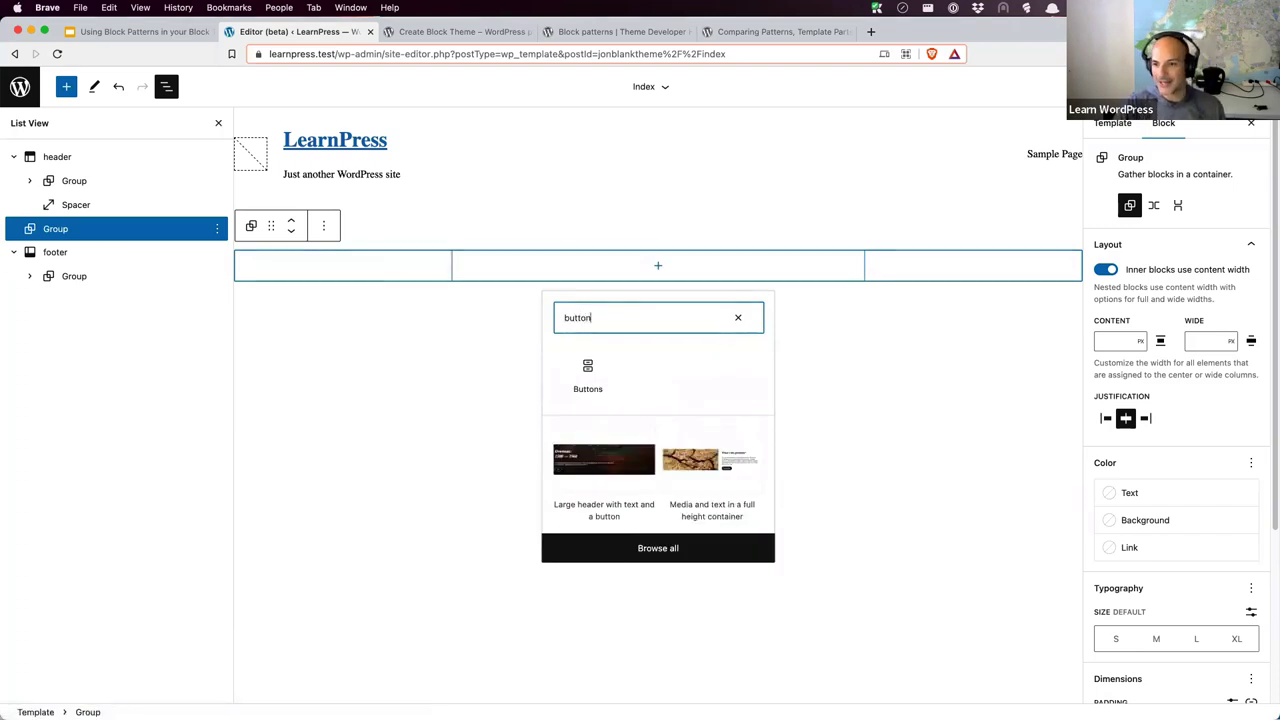
click(589, 366)
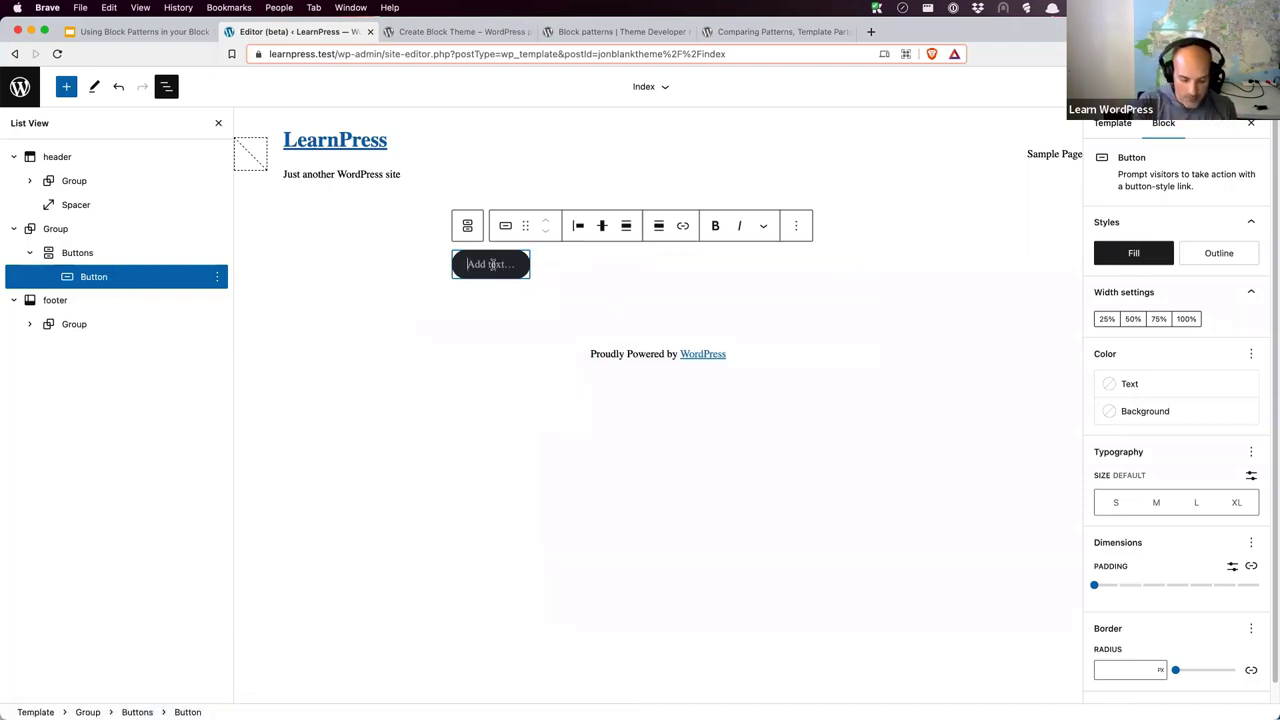
text(Joi)
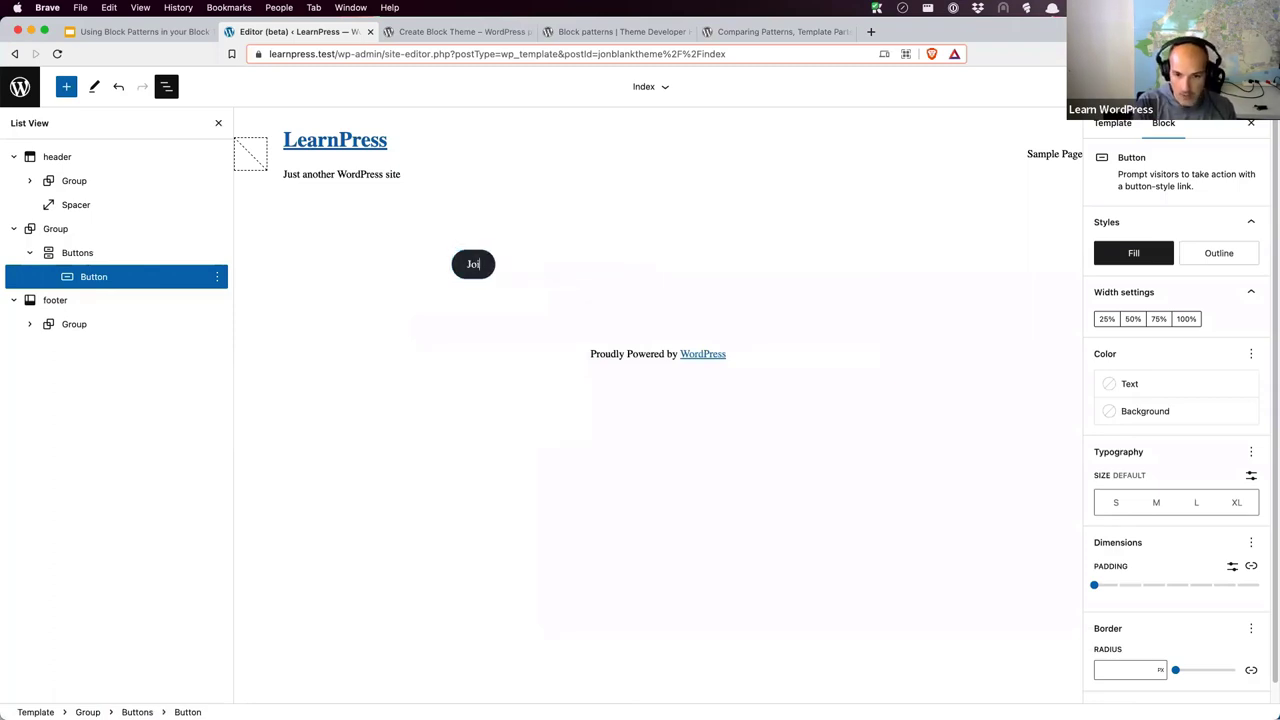
text(n me on Social Media)
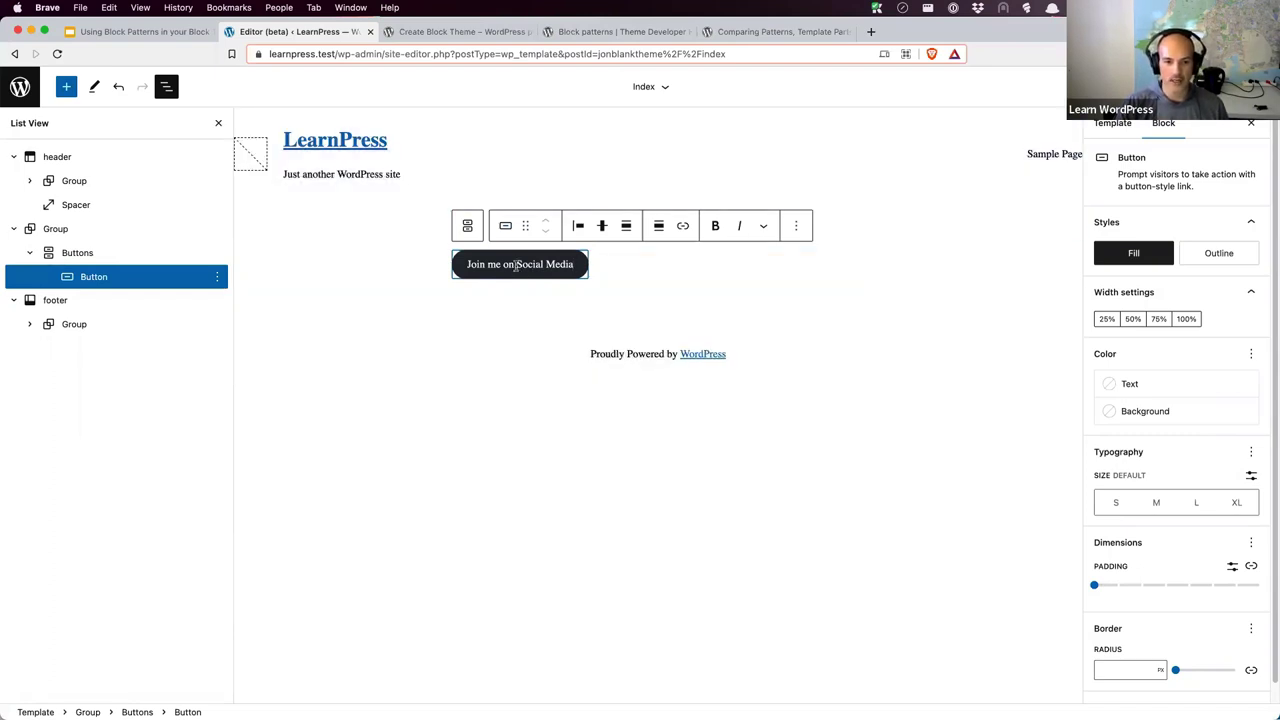
Set the "Join me on Social Media" button's alignment to Align center.
click(626, 227)
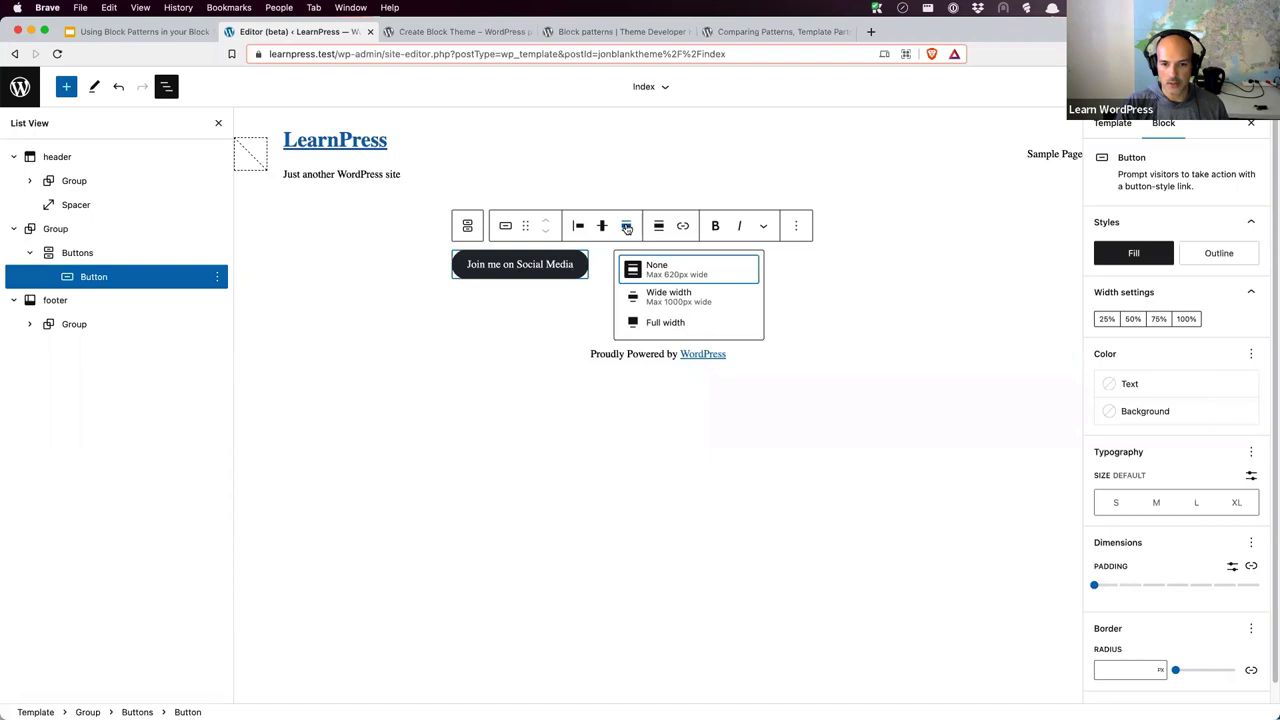
click(626, 227)
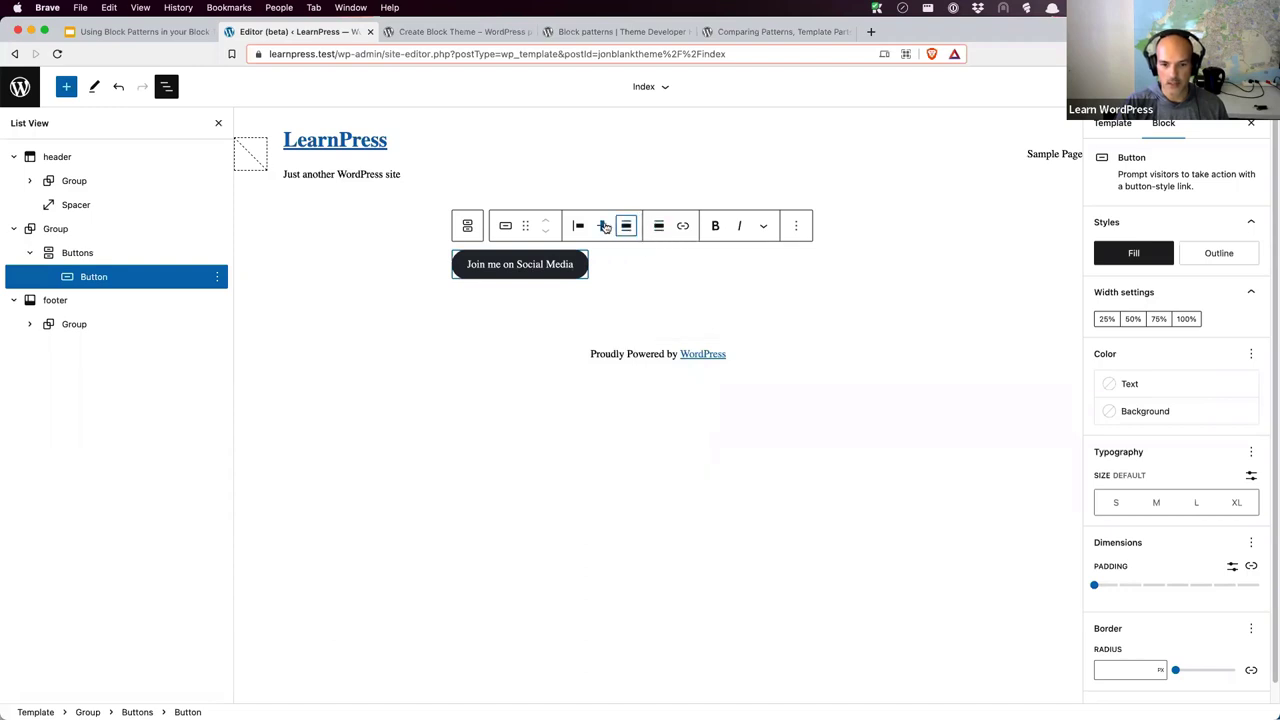
click(658, 226)
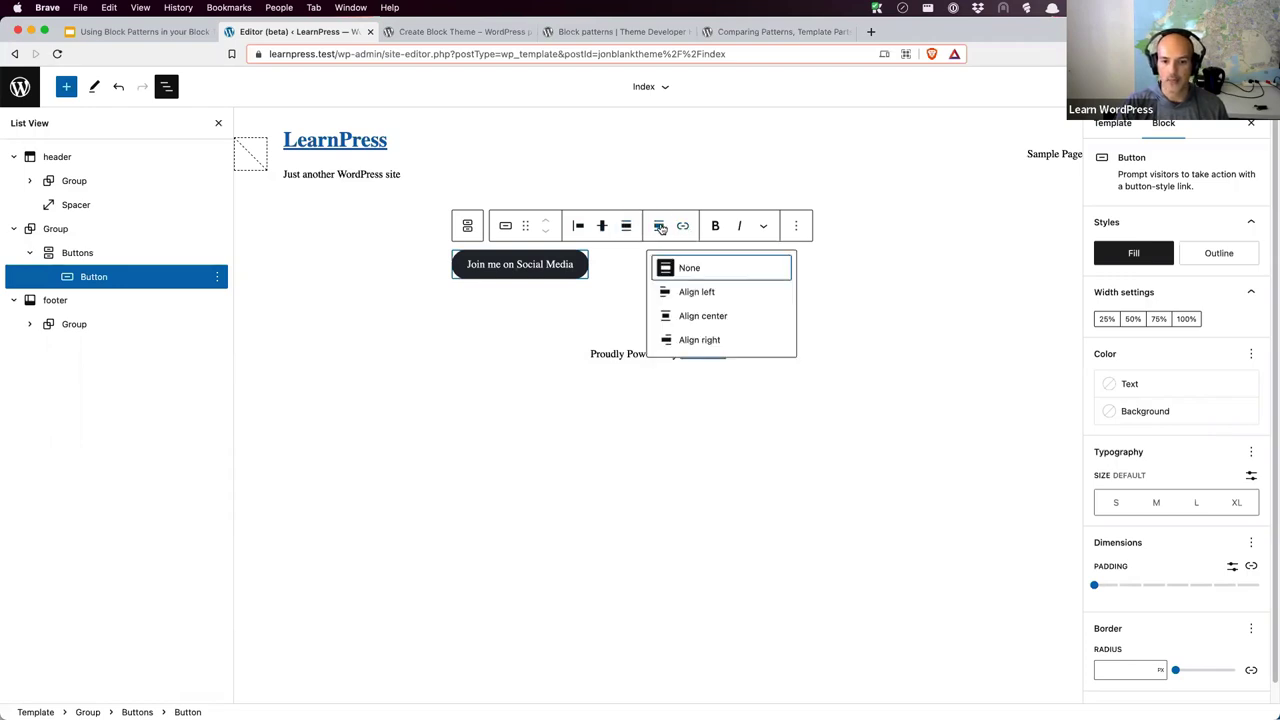
click(703, 316)
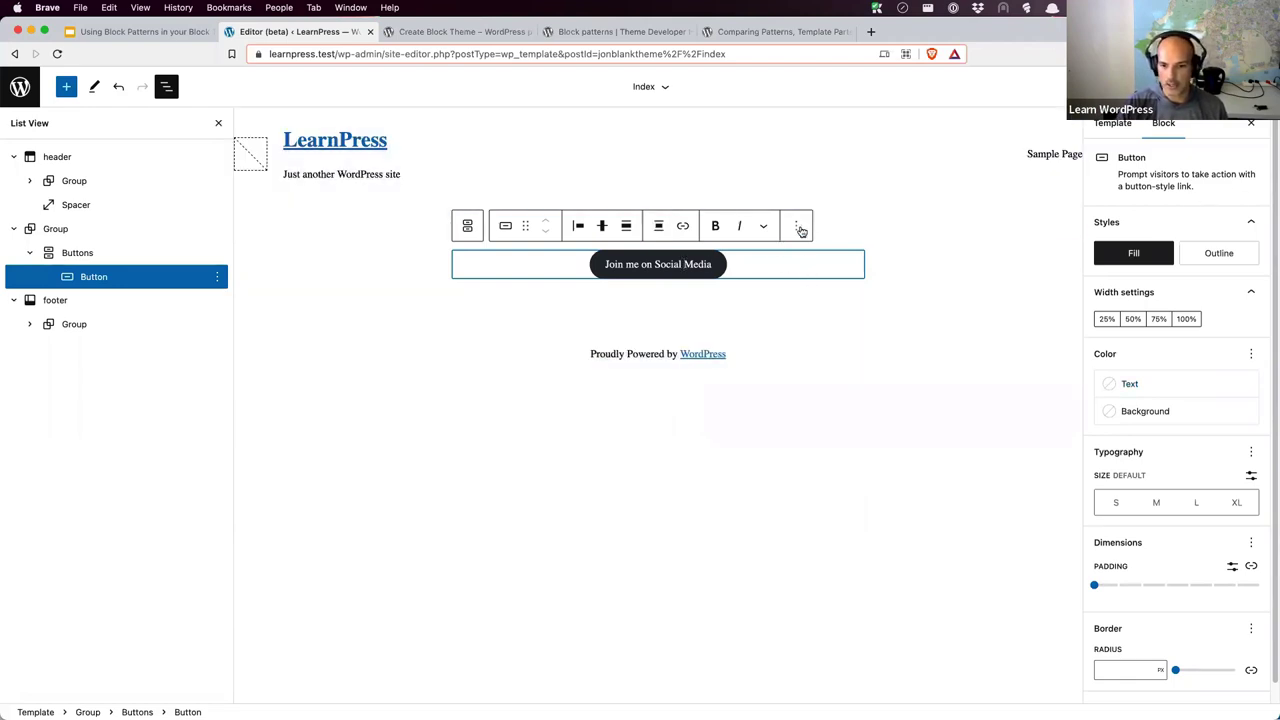
click(797, 230)
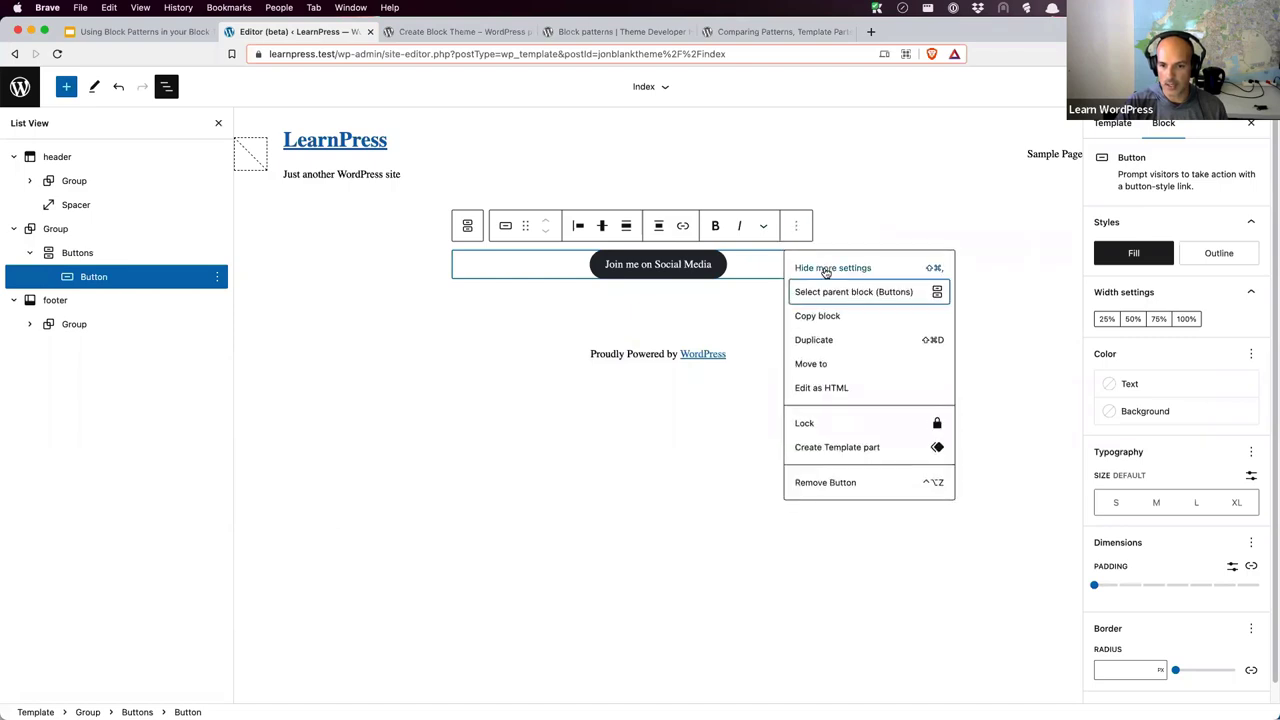
click(829, 268)
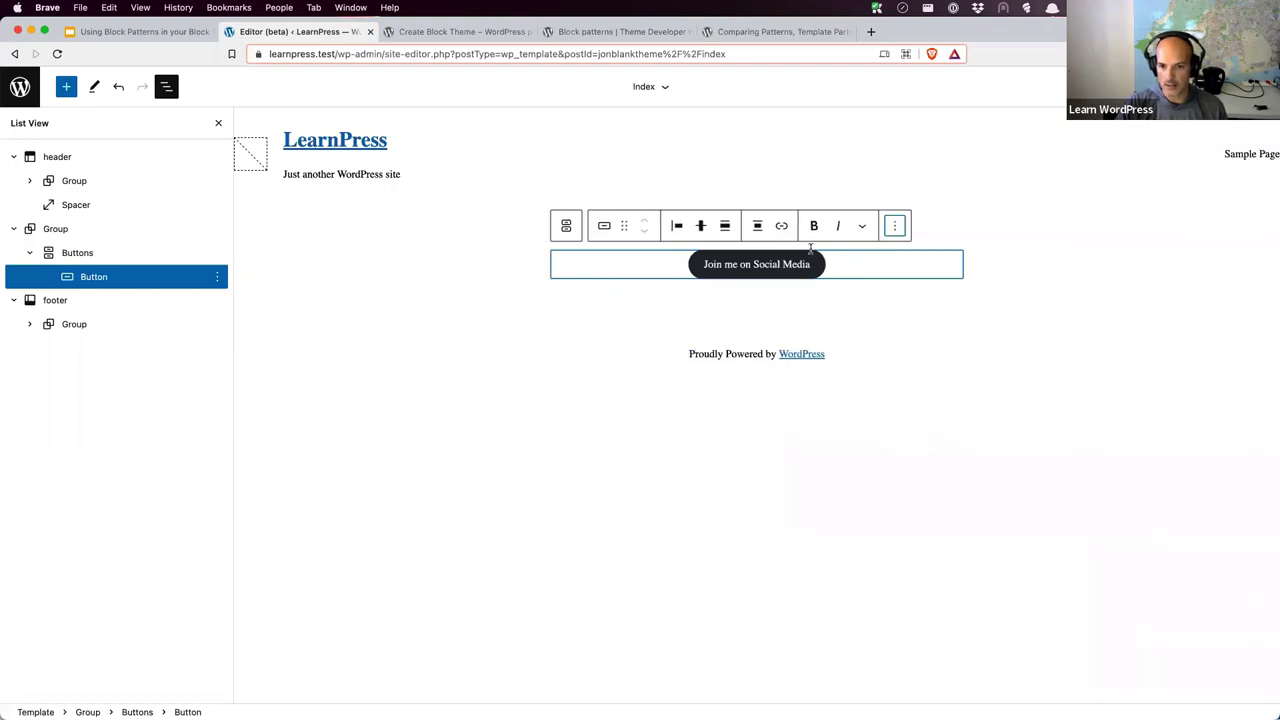
click(898, 230)
click(923, 269)
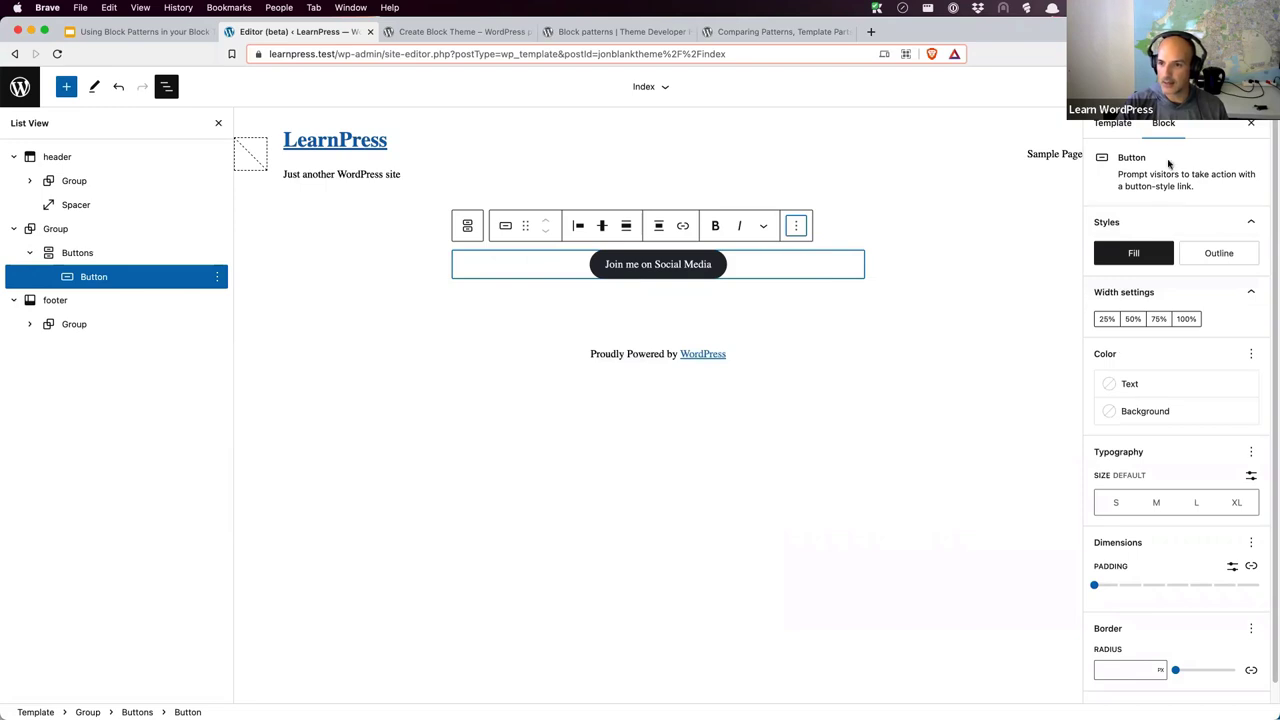
Set the button's text color to white and its background to Vivid cyan blue.
click(1112, 387)
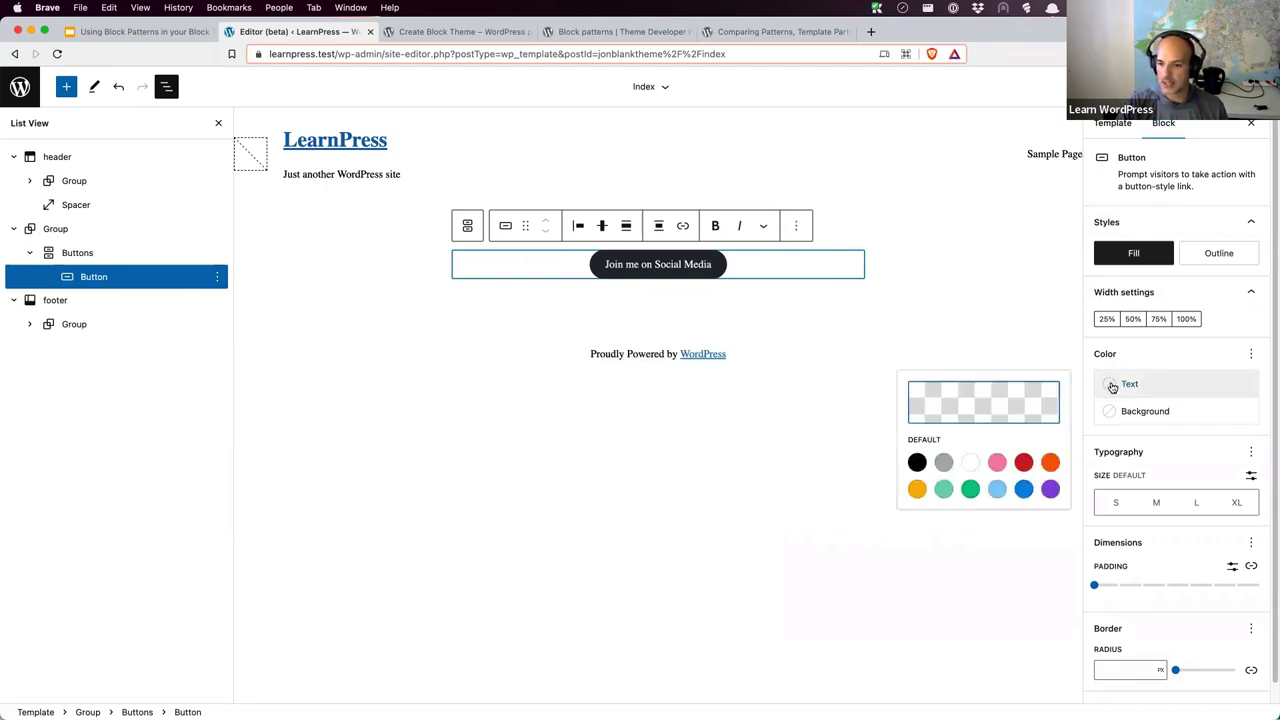
click(970, 463)
click(1110, 413)
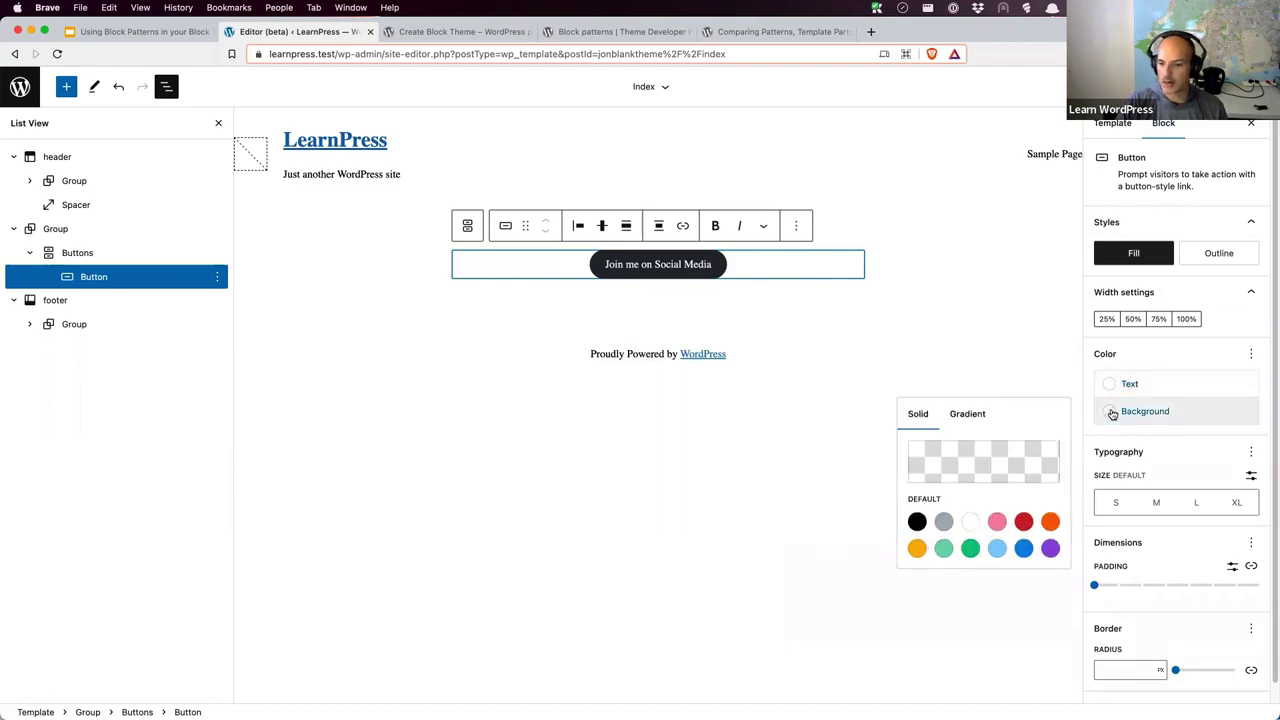
click(1023, 548)
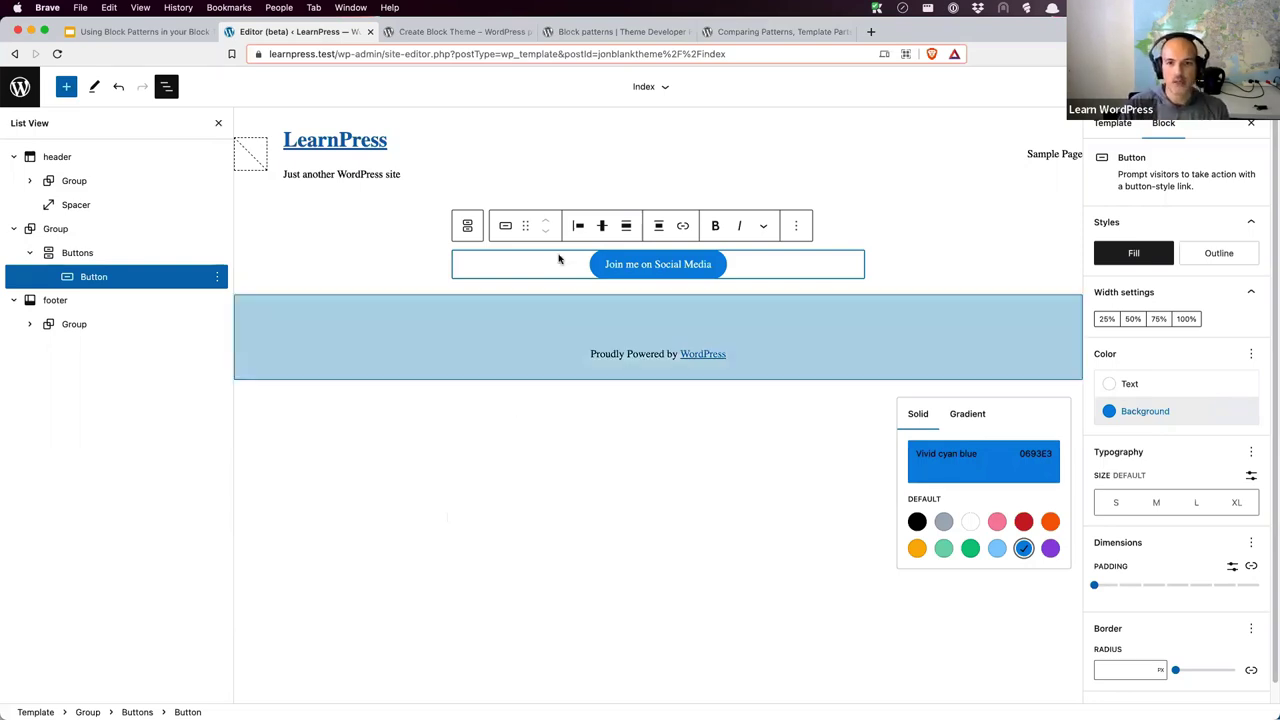
Review the Block patterns page of the Theme Handbook, covering the patterns/ directory and PHP registration with register_block_pattern().
click(634, 38)
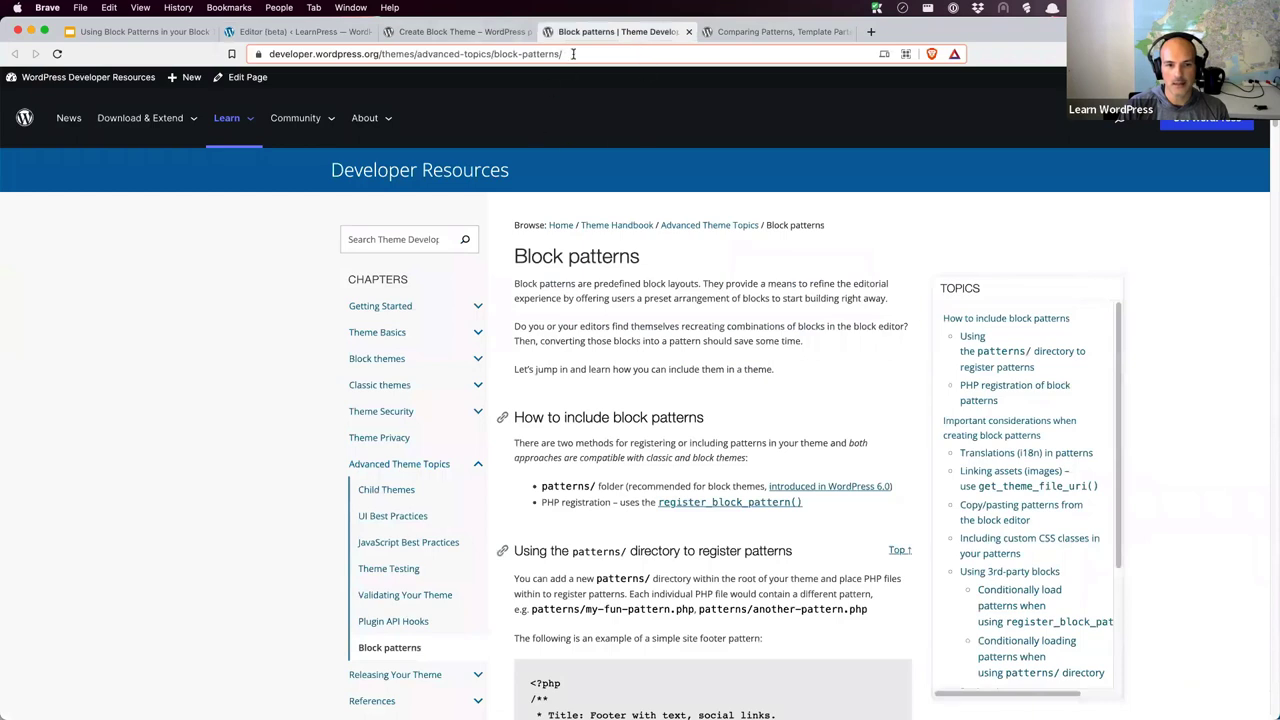
click(609, 53)
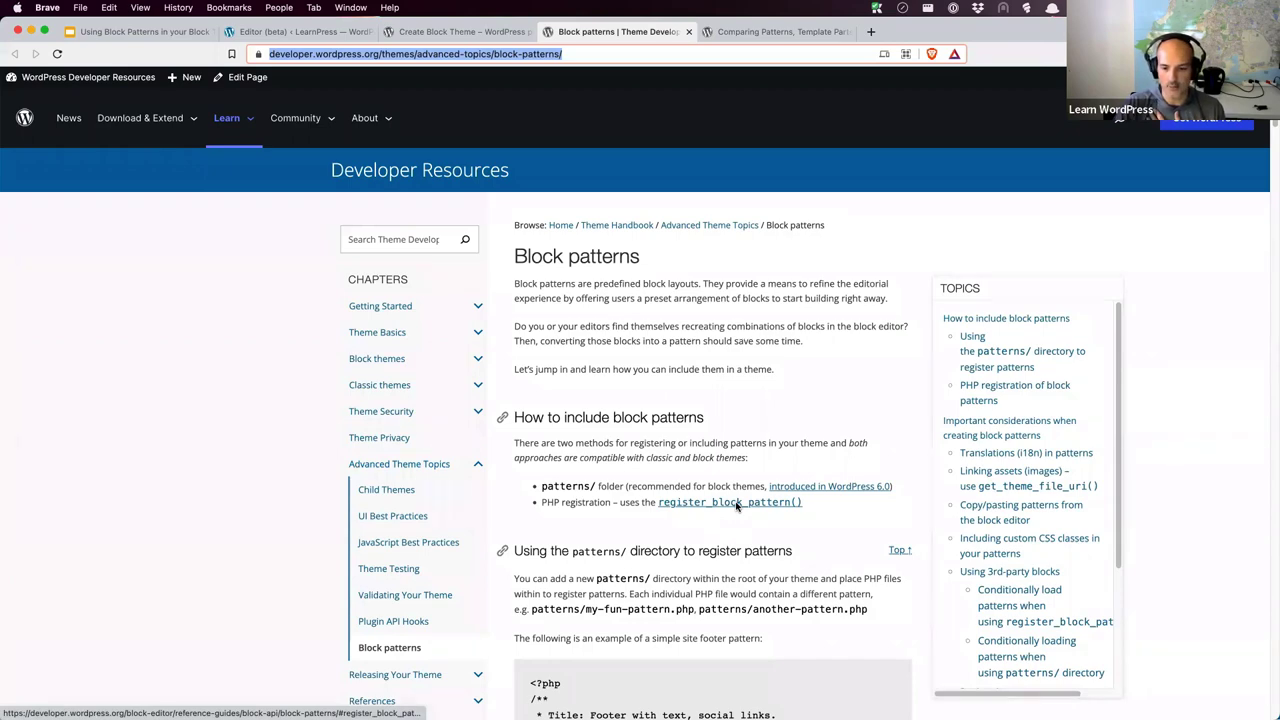
scroll(736, 506, down, 1)
scroll(739, 490, down, 3)
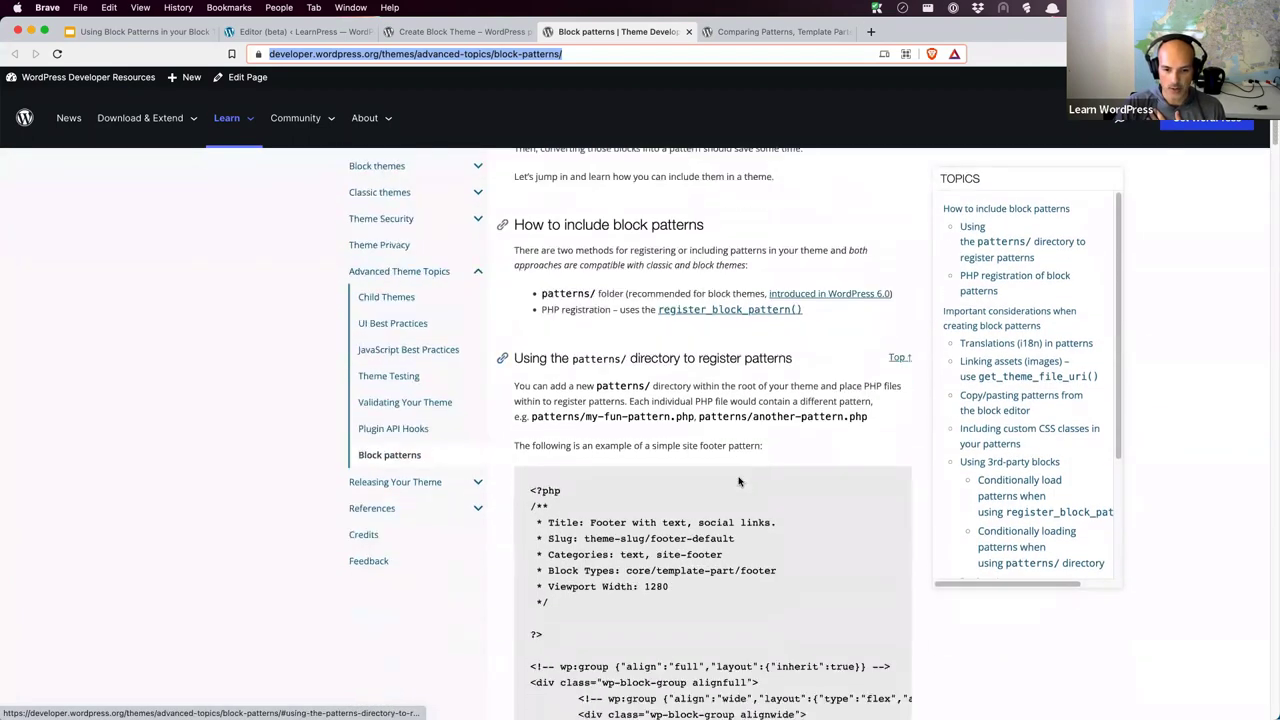
scroll(738, 480, down, 1)
scroll(688, 380, down, 1)
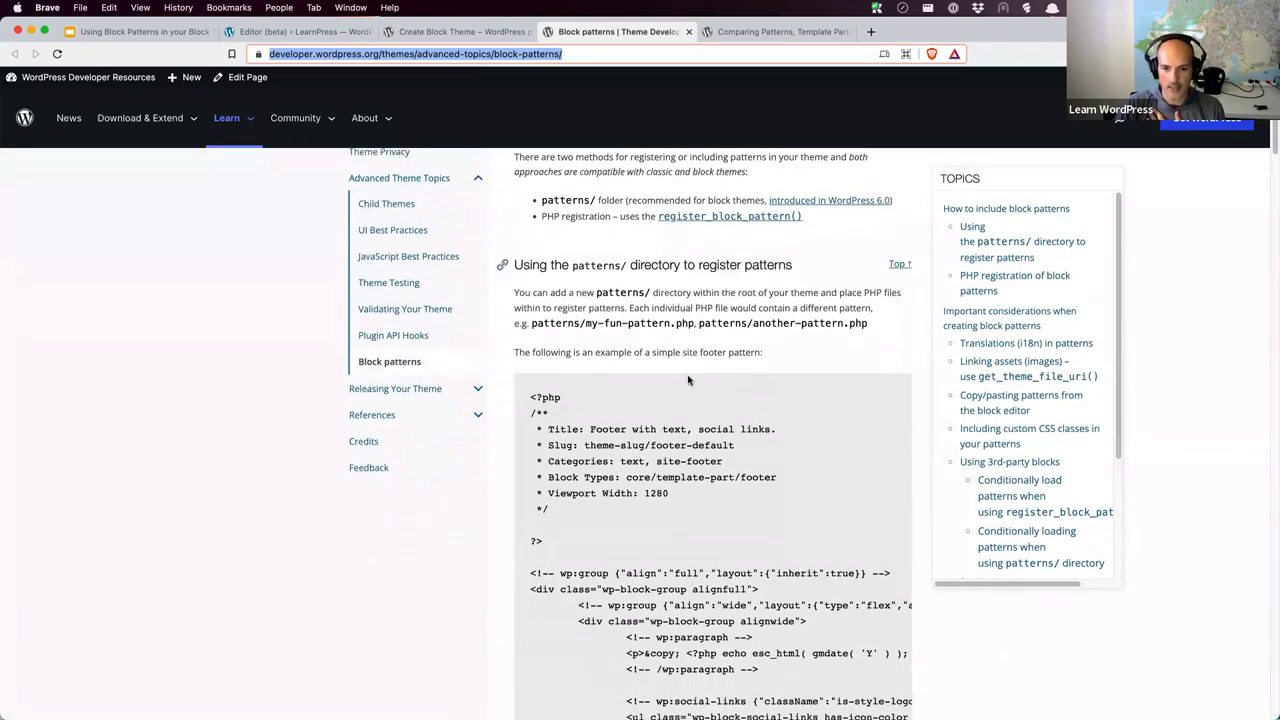
scroll(688, 380, down, 12)
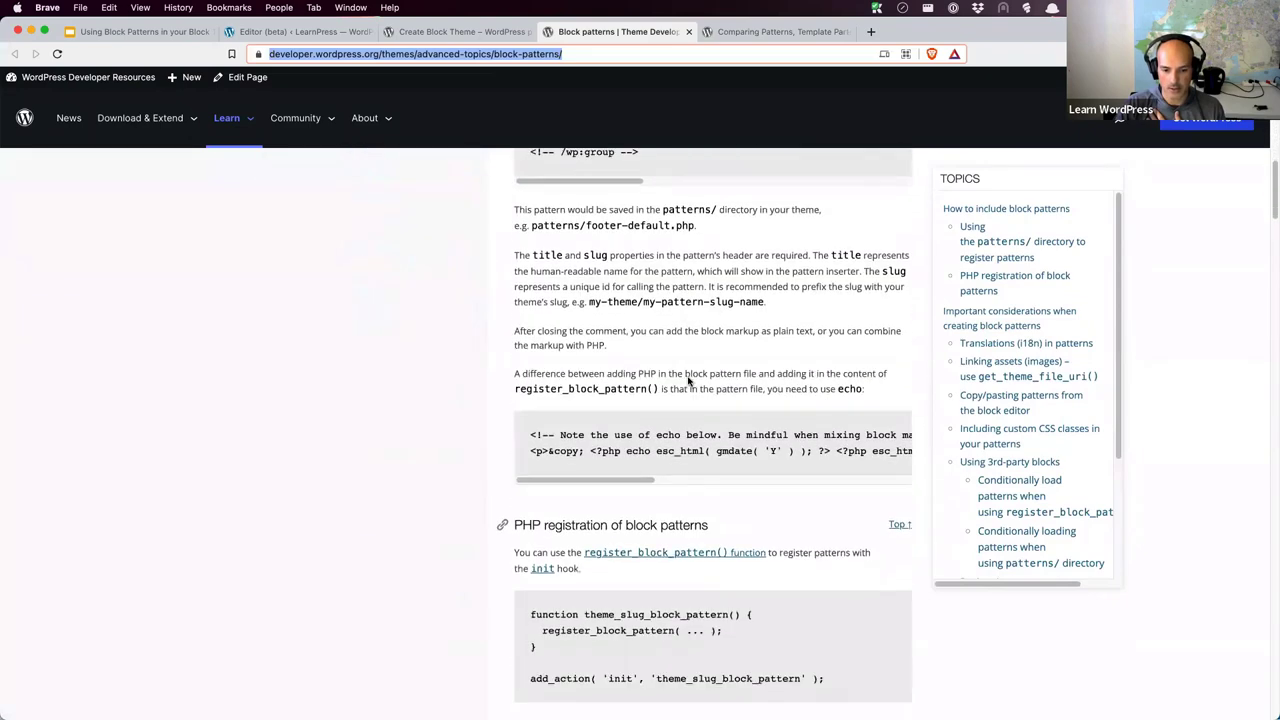
scroll(688, 380, down, 2)
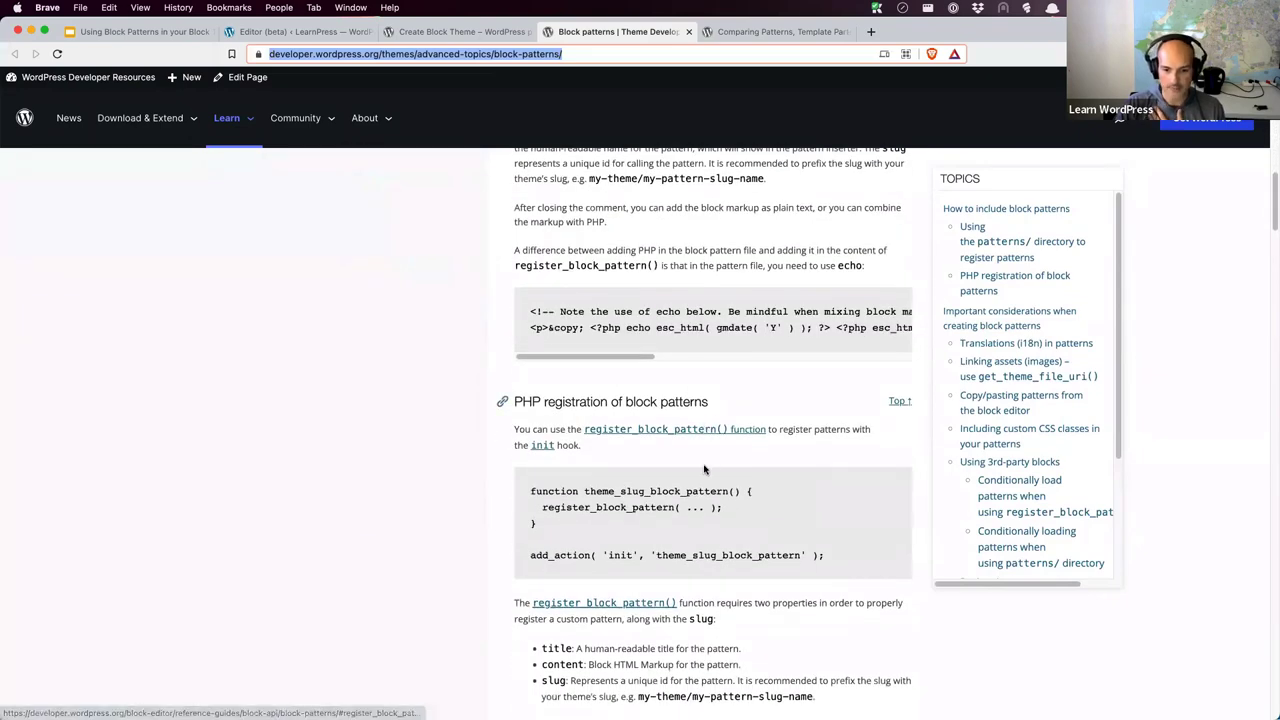
scroll(704, 469, down, 5)
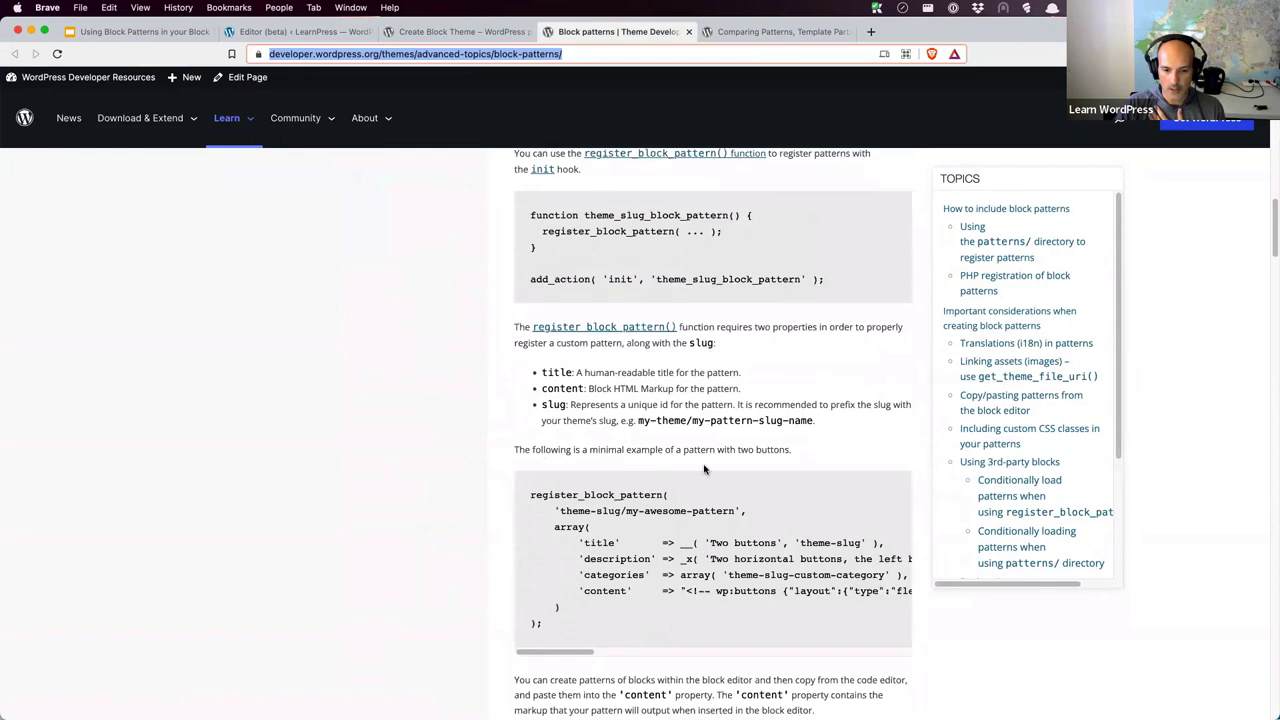
scroll(704, 469, down, 1)
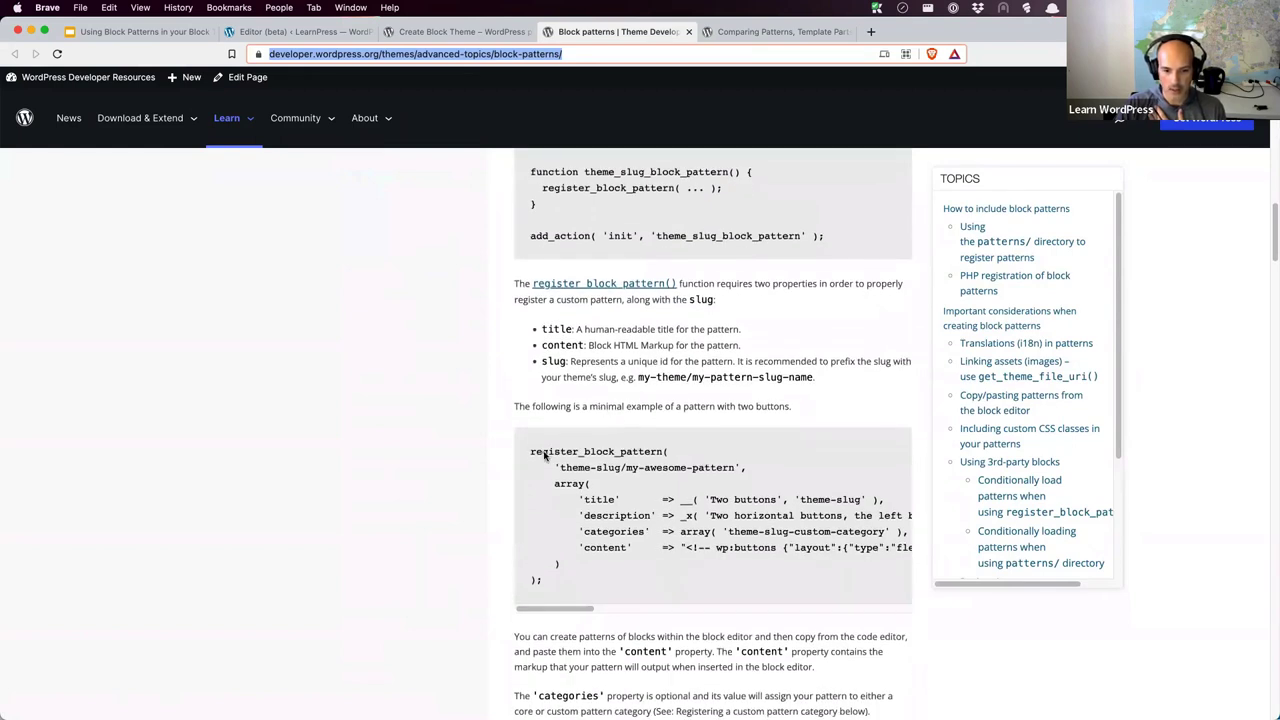
Copy the full two-button register_block_pattern() example and switch to the Visual Studio Code window with the theme files.
double_click(545, 453)
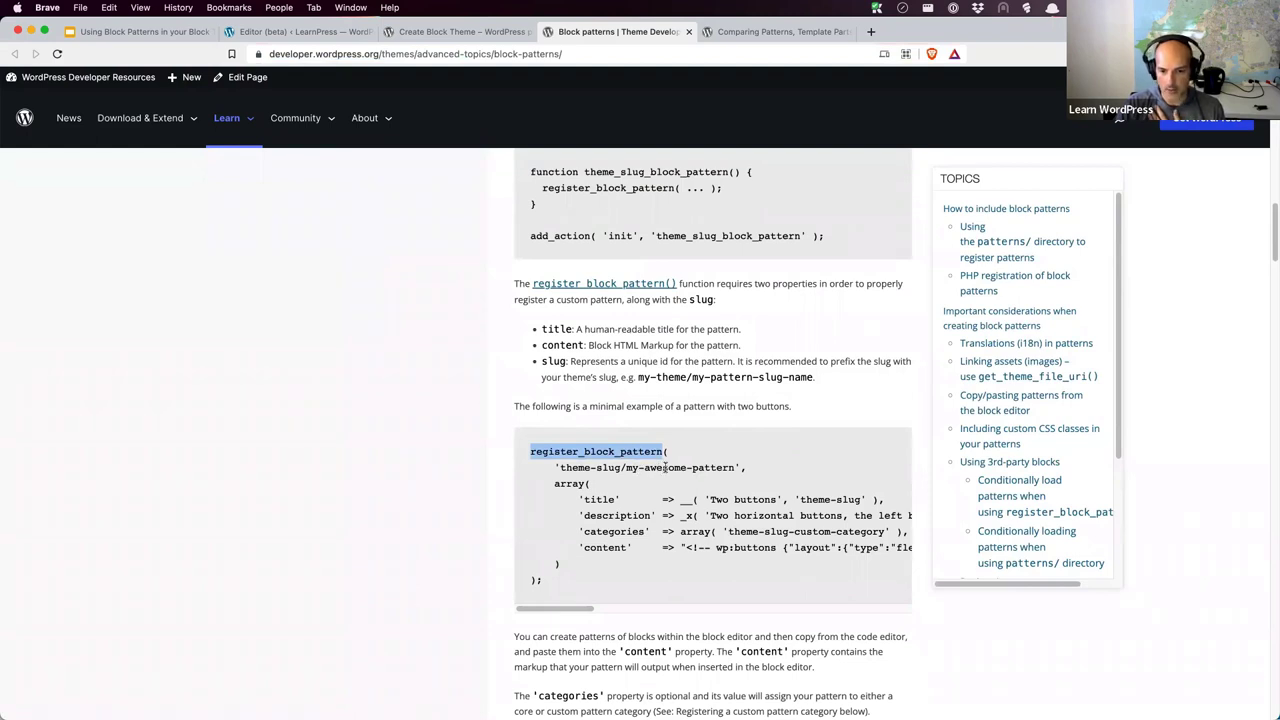
drag(558, 588, 528, 455)
right_click(610, 459)
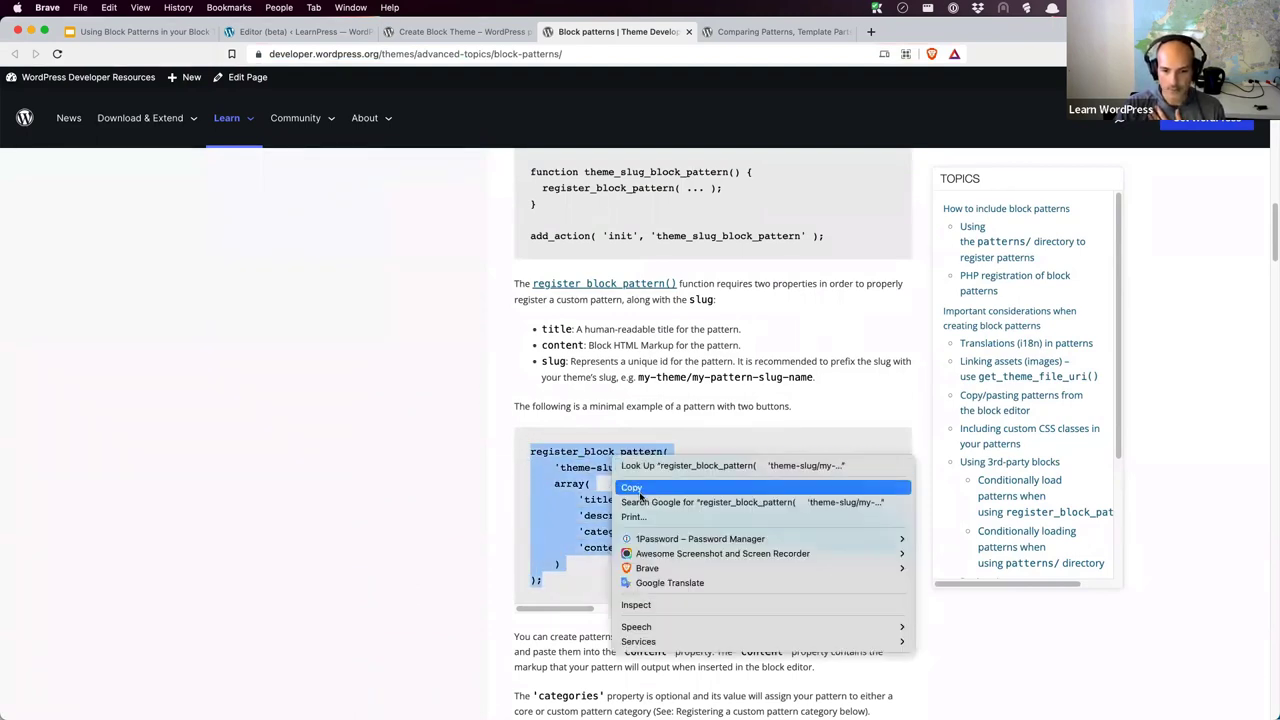
click(634, 488)
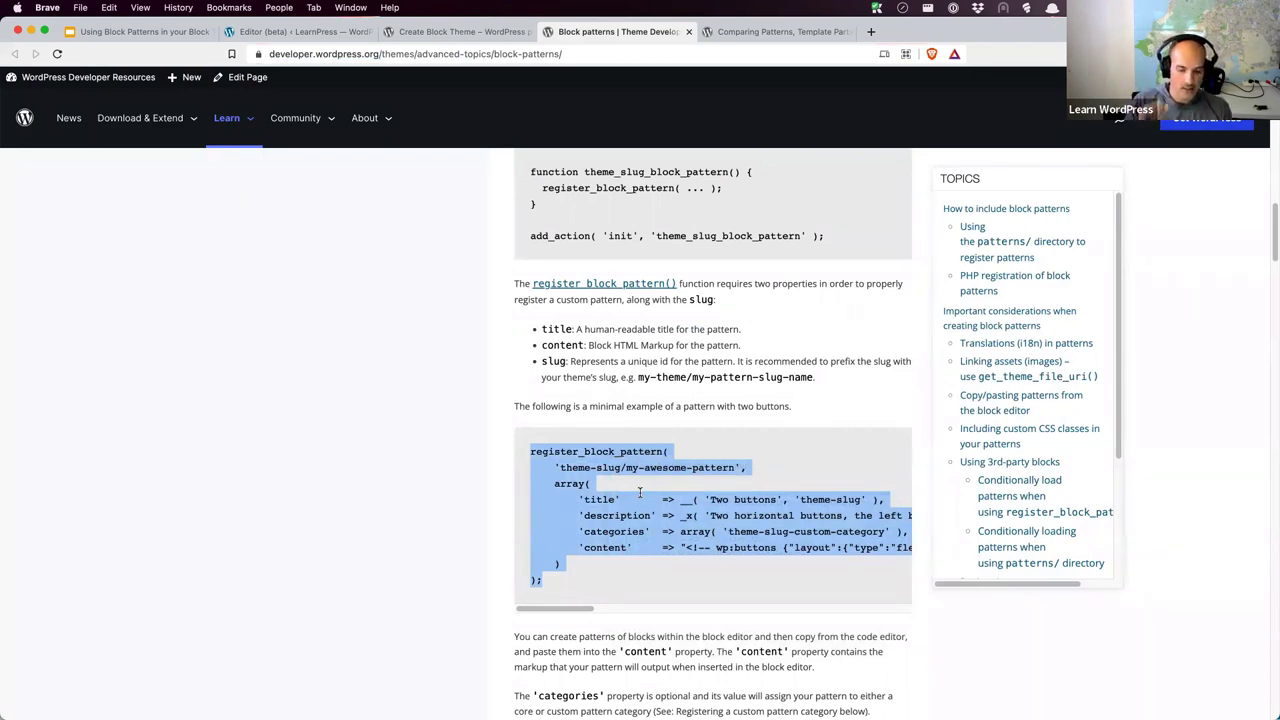
key(super+Tab)
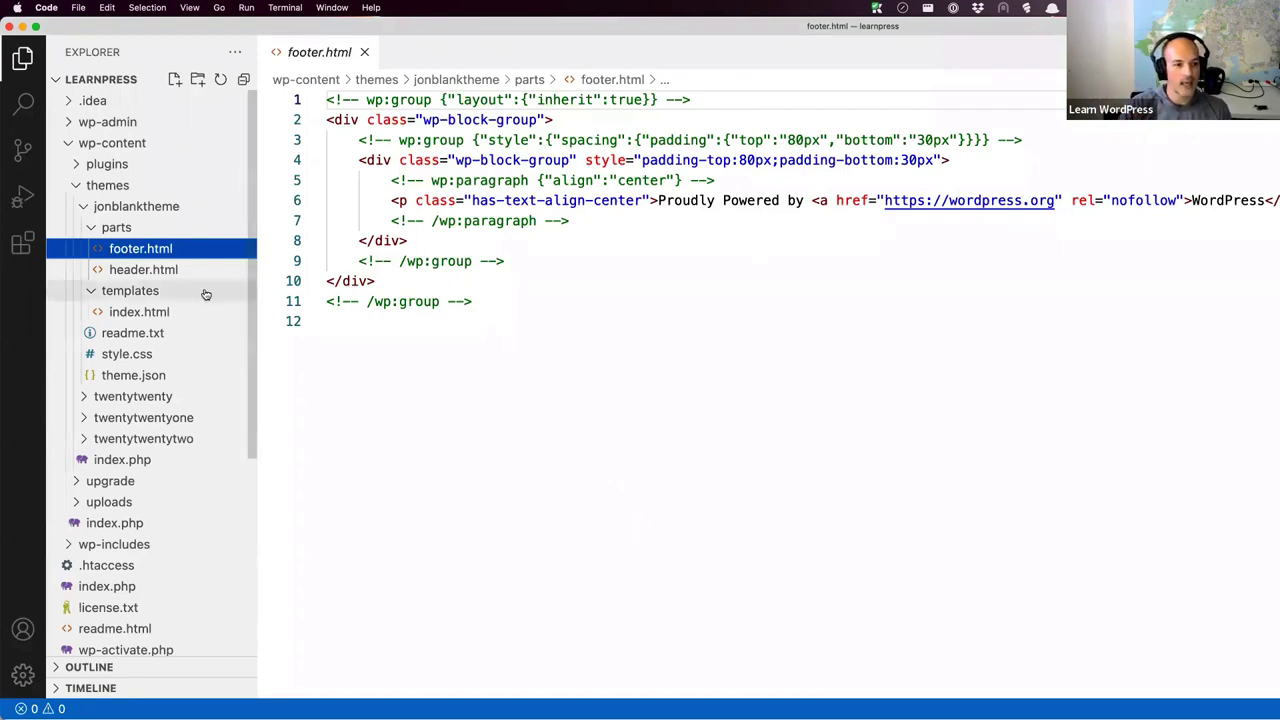
Create a new file named functions.php in the root of the jonblanktheme folder.
click(128, 208)
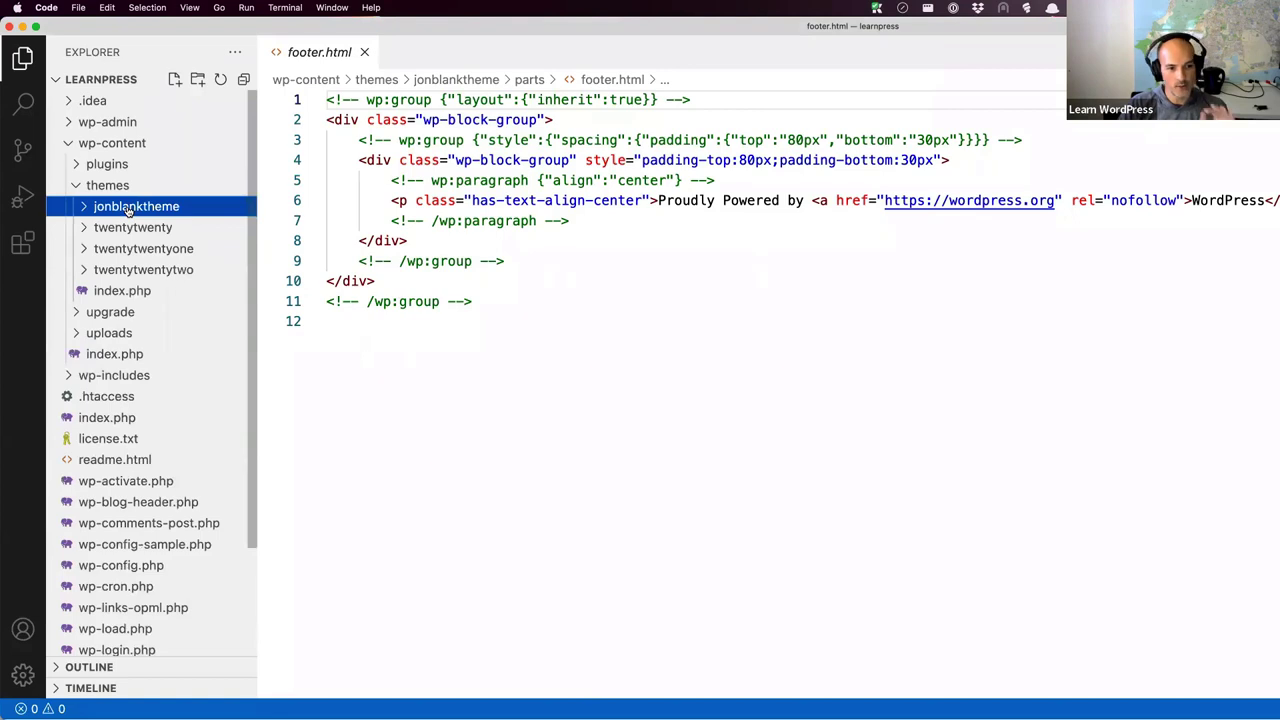
click(128, 208)
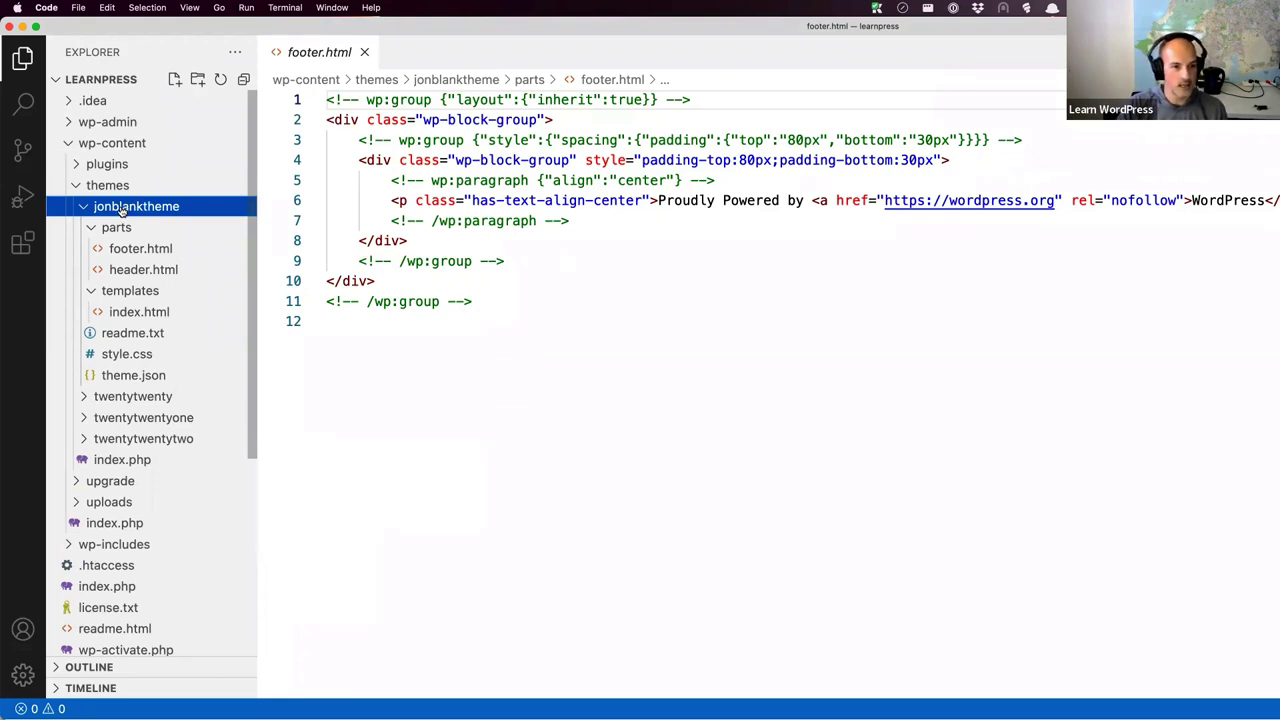
right_click(121, 210)
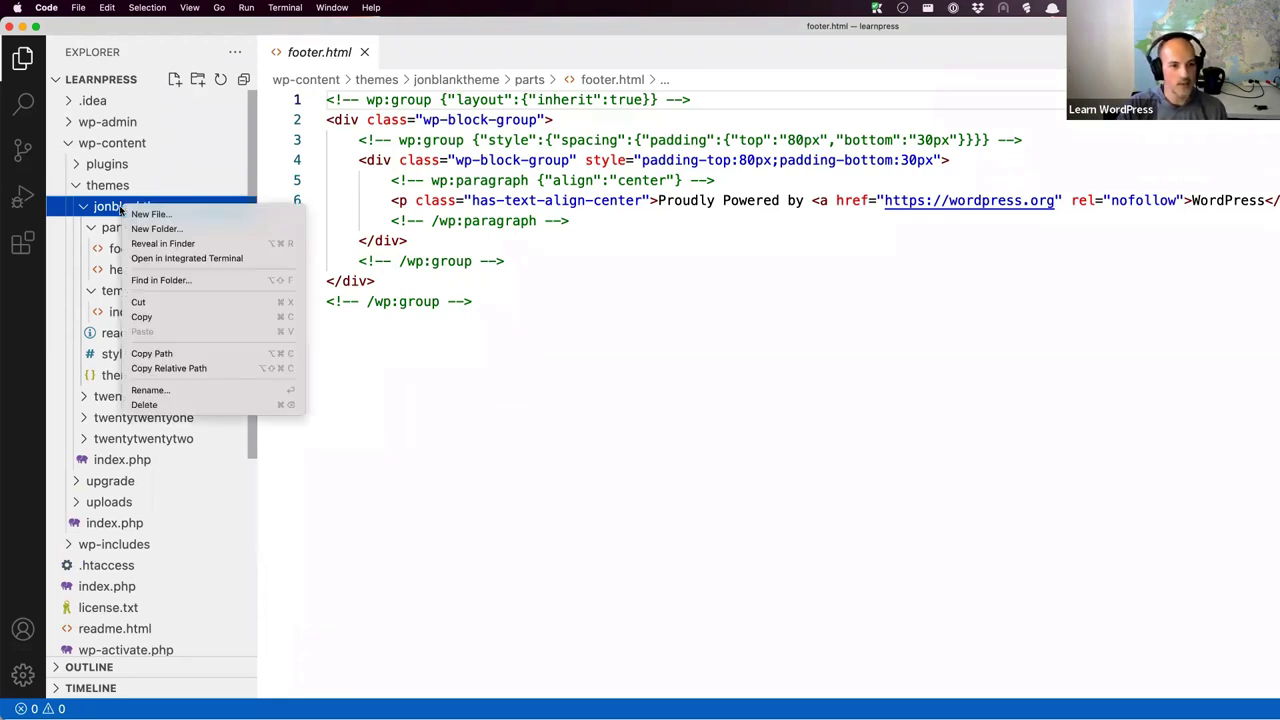
click(140, 214)
text(function.s)
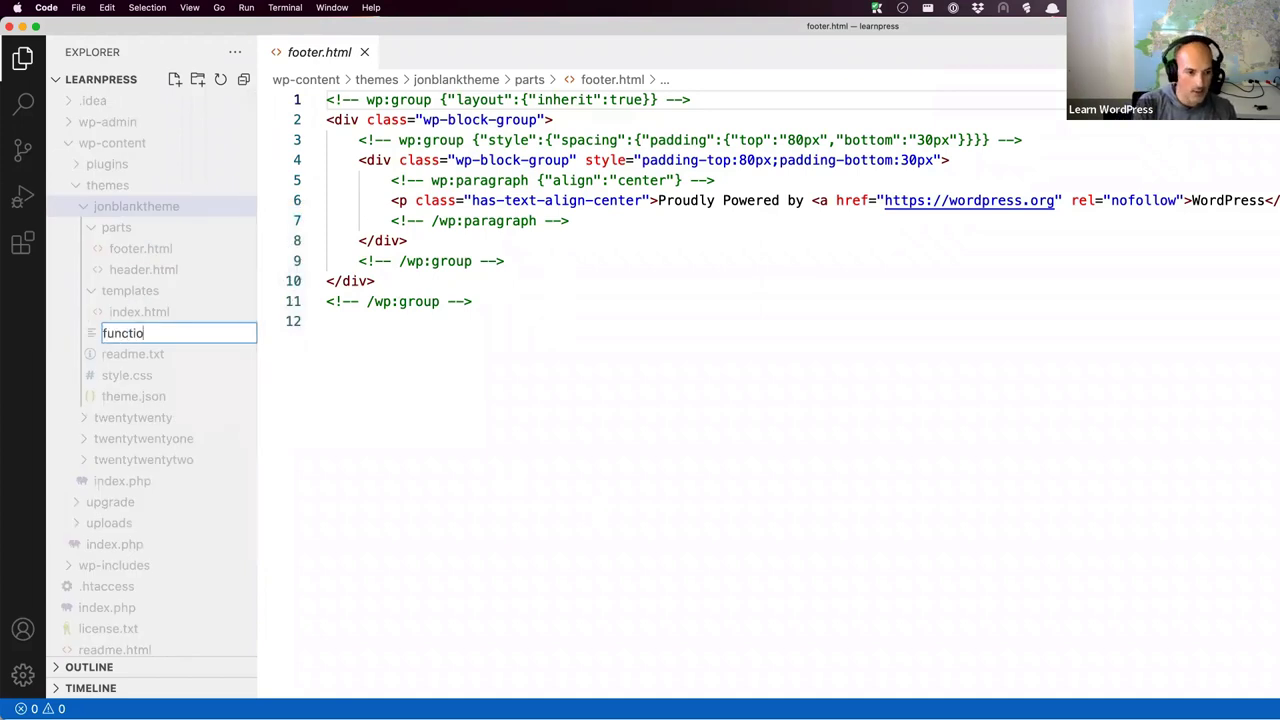
key(BackSpace)
key(BackSpace)
text(s.php)
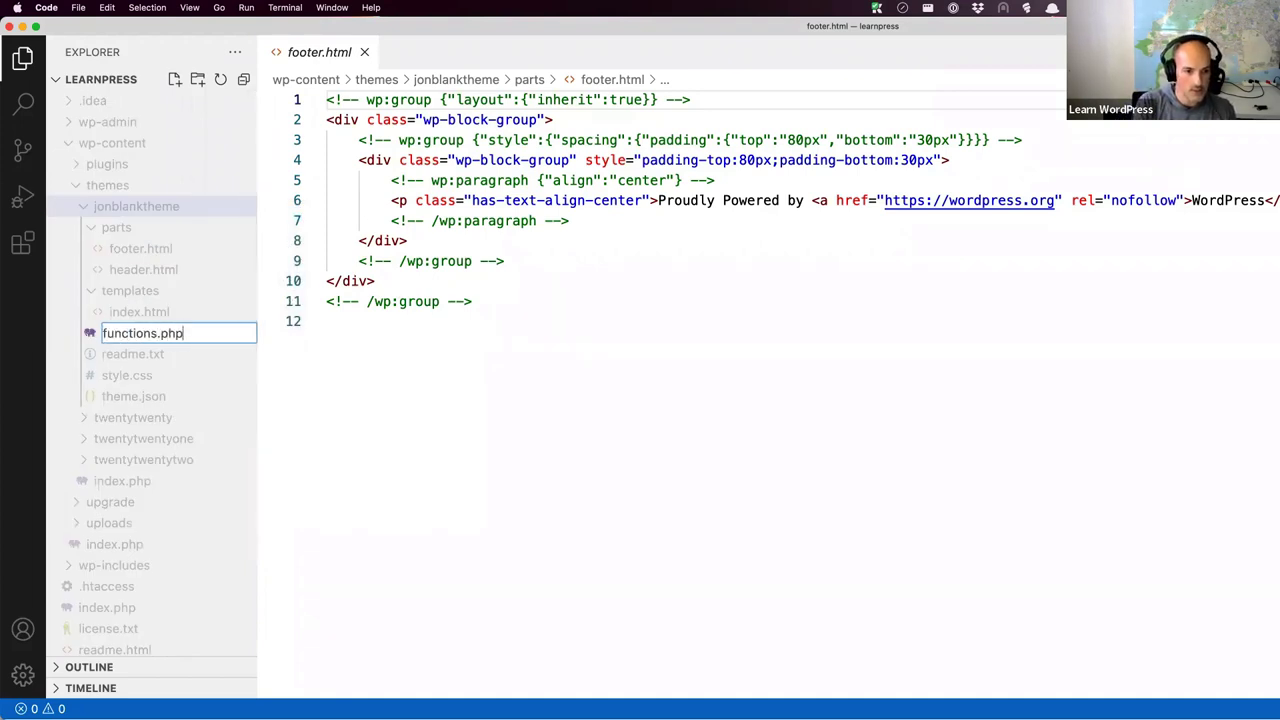
key(Return)
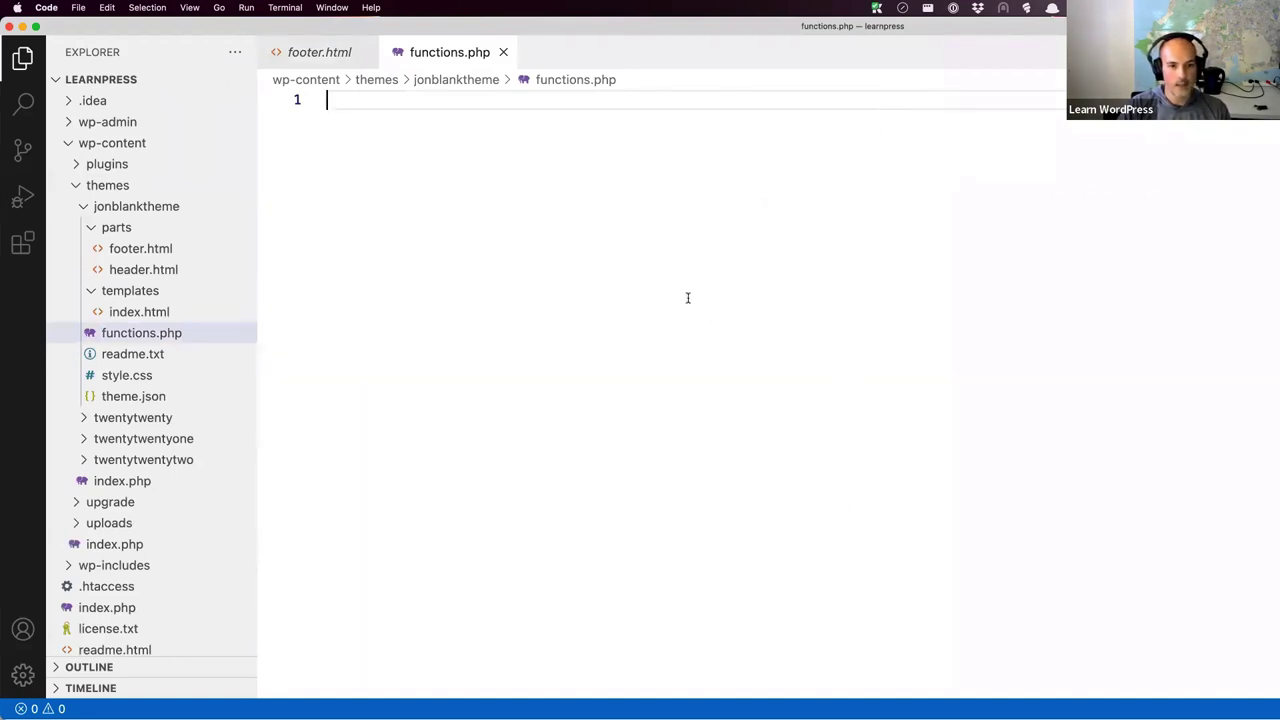
Start functions.php with the opening <?php tag followed by a blank line.
text(<)
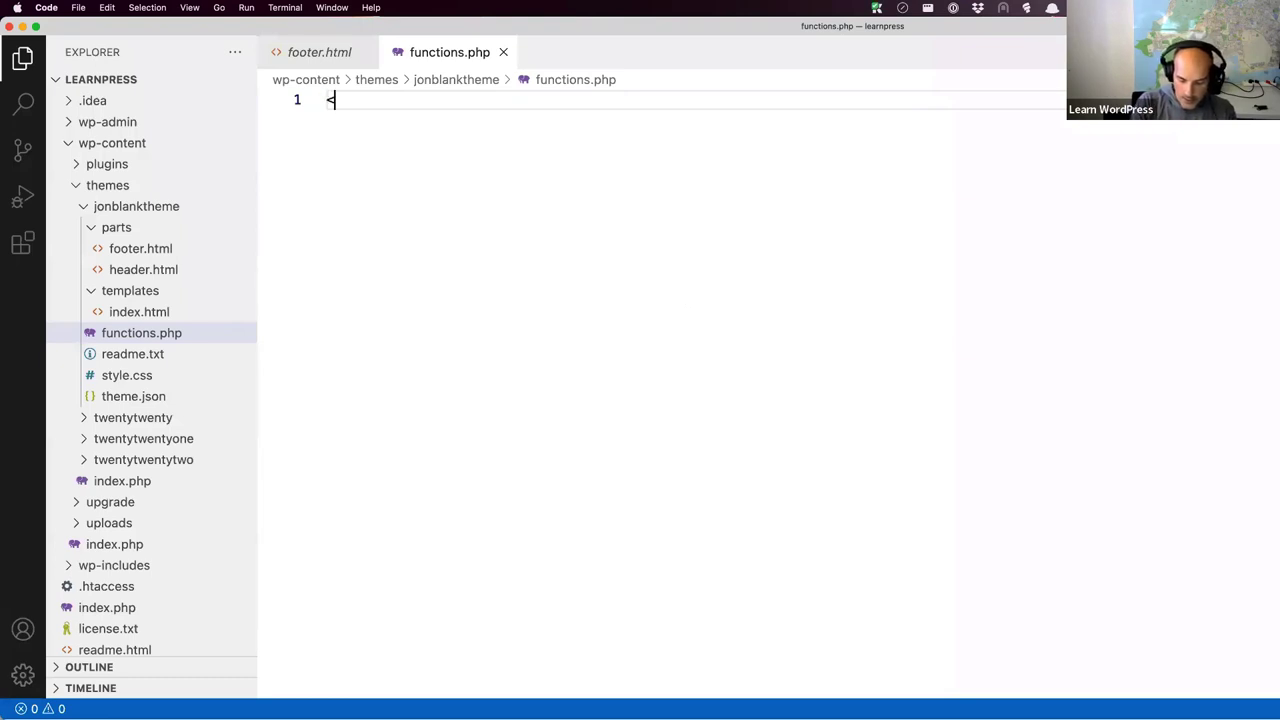
text(?php)
key(Return)
key(Return)
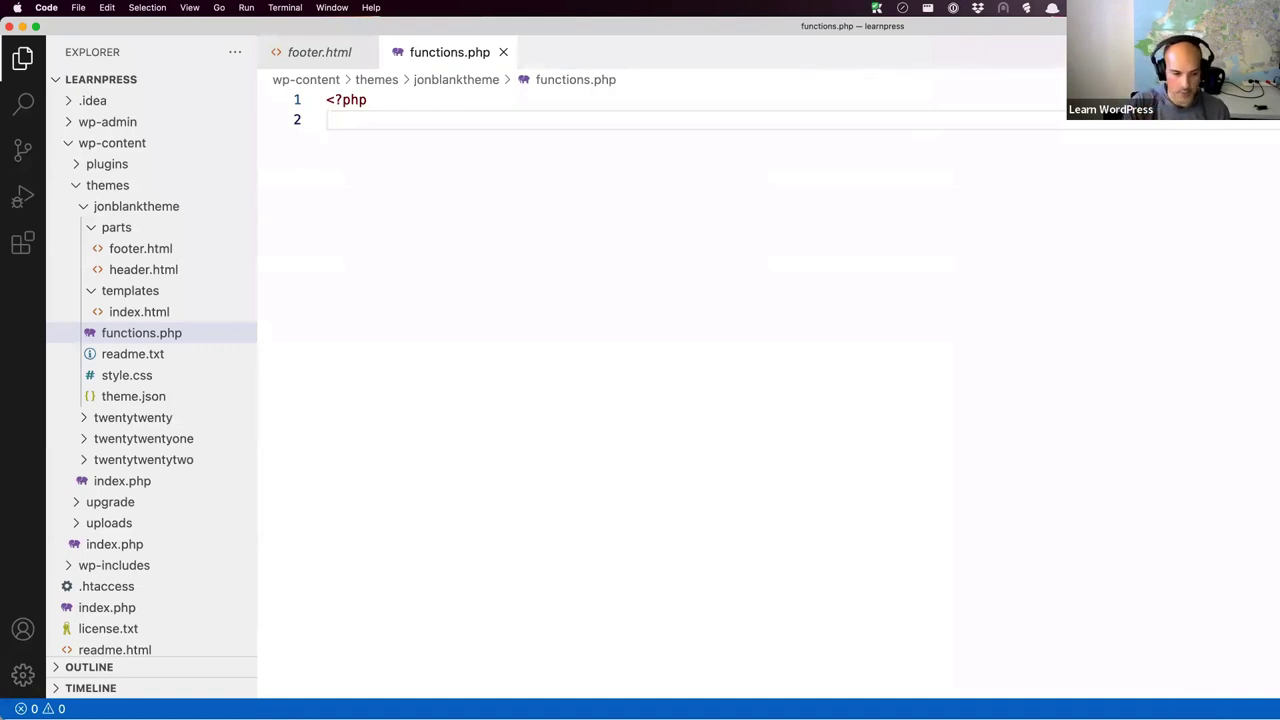
key(Return)
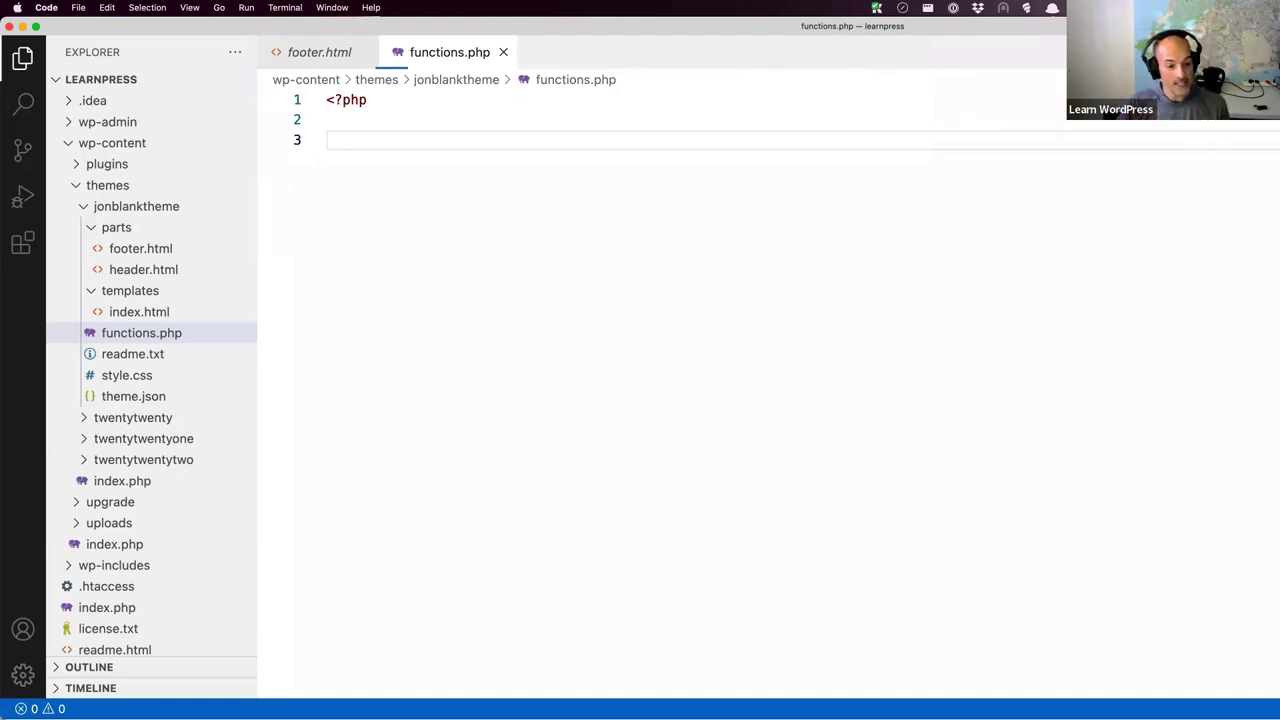
Copy the two-button register_block_pattern() example from the handbook page in Brave and paste it into functions.php in Visual Studio Code, saving the file.
key(super+Tab)
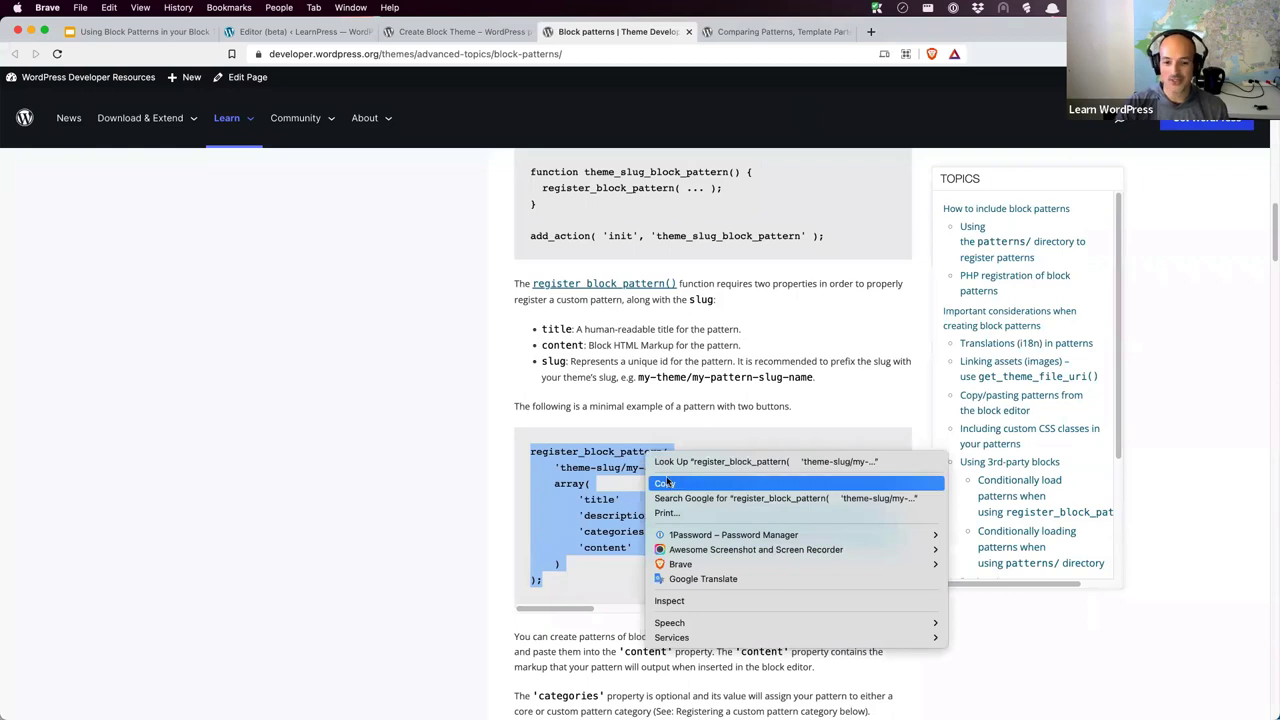
click(665, 483)
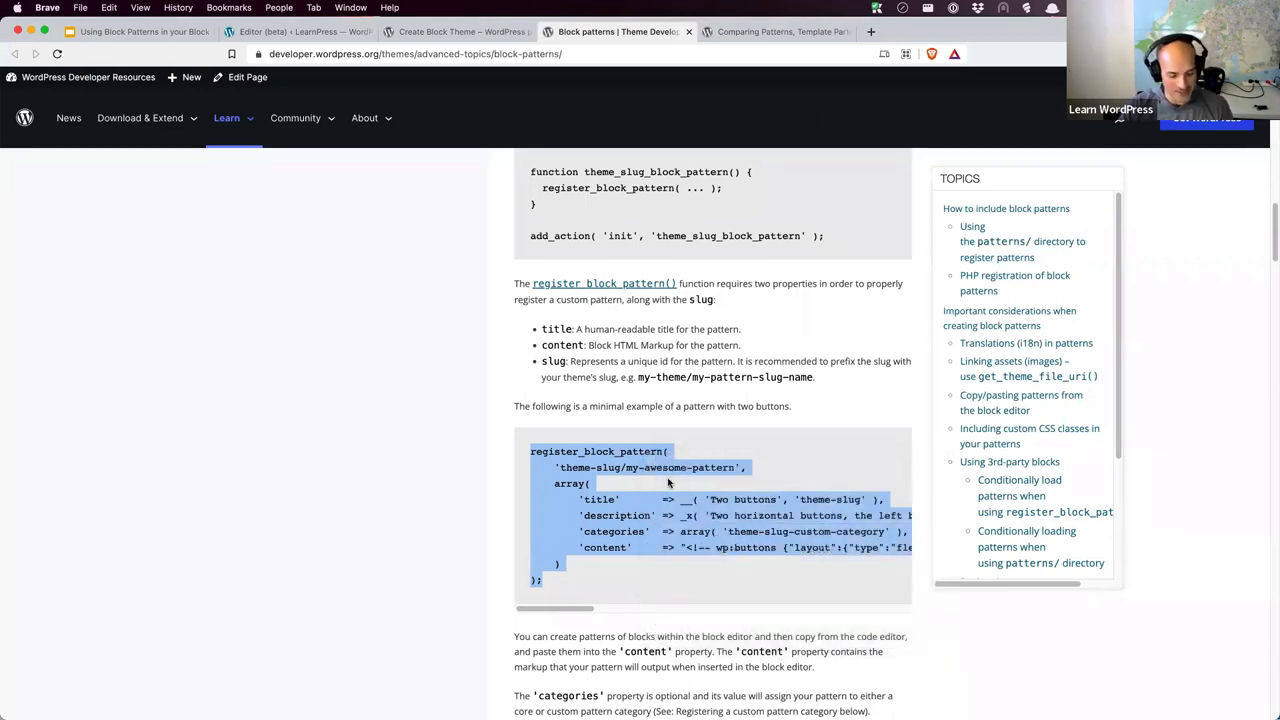
key(super+Tab)
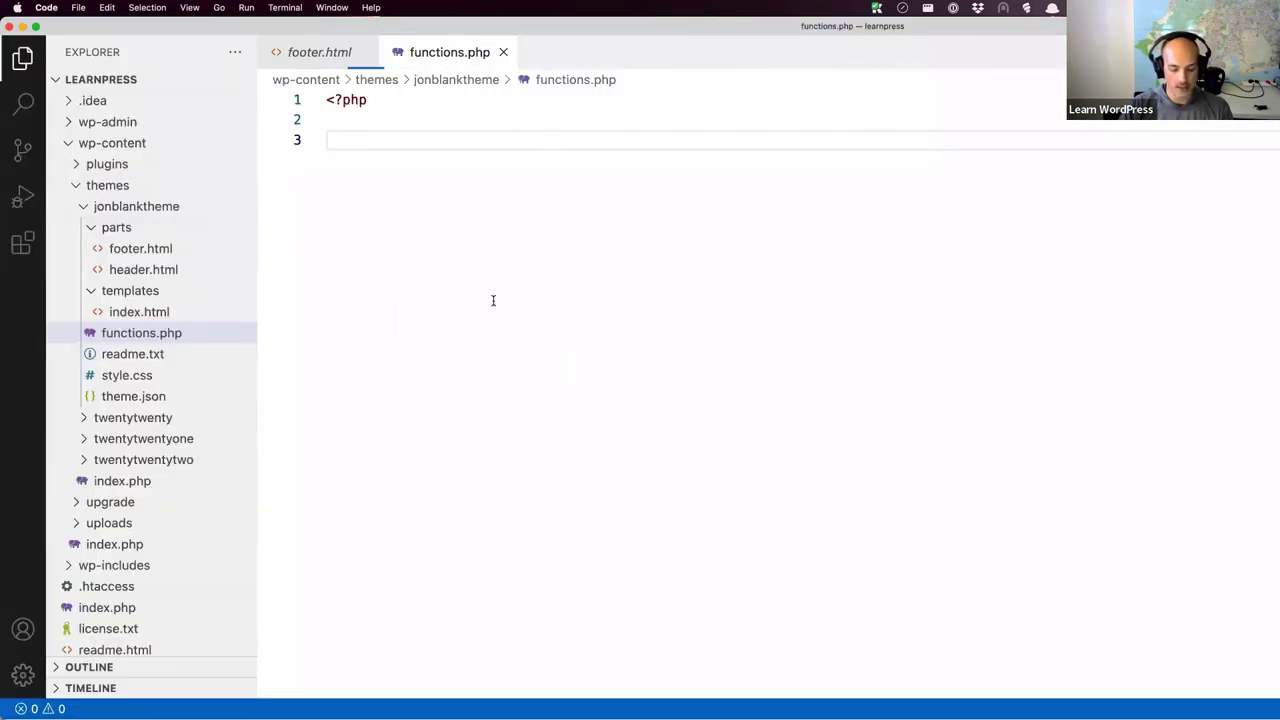
key(super+v)
key(super+s)
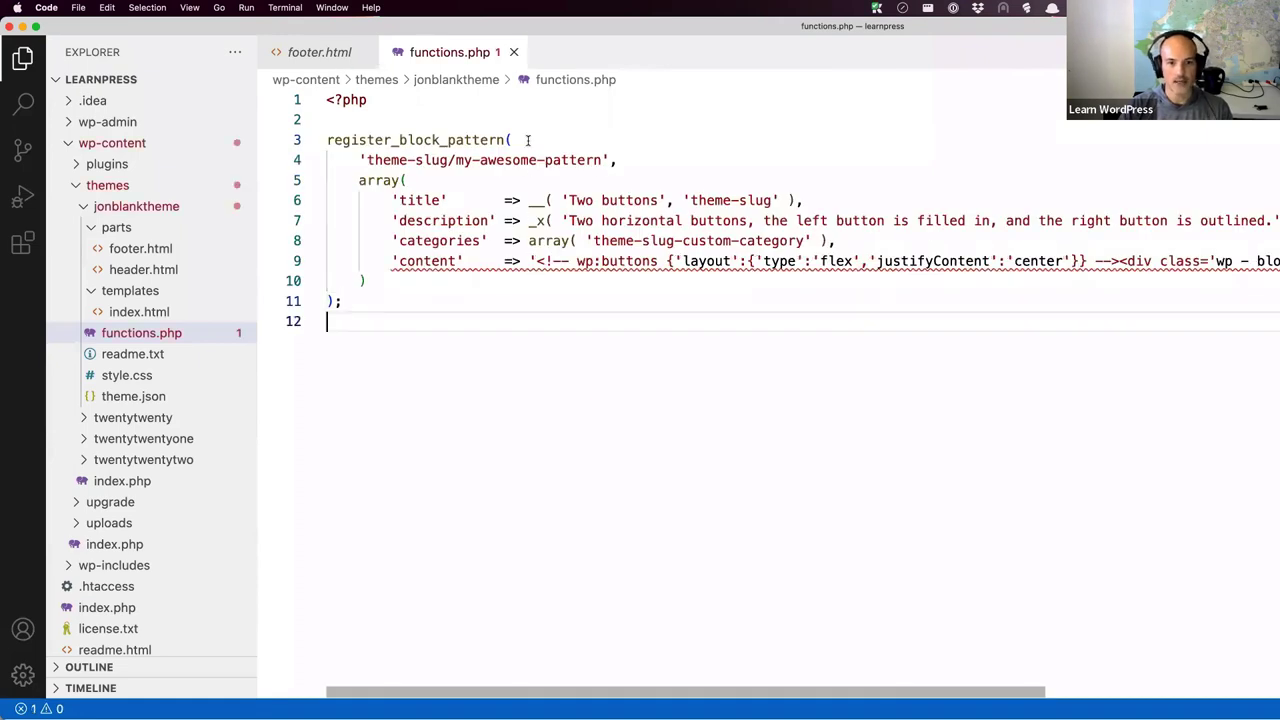
click(526, 140)
click(328, 140)
key(Return)
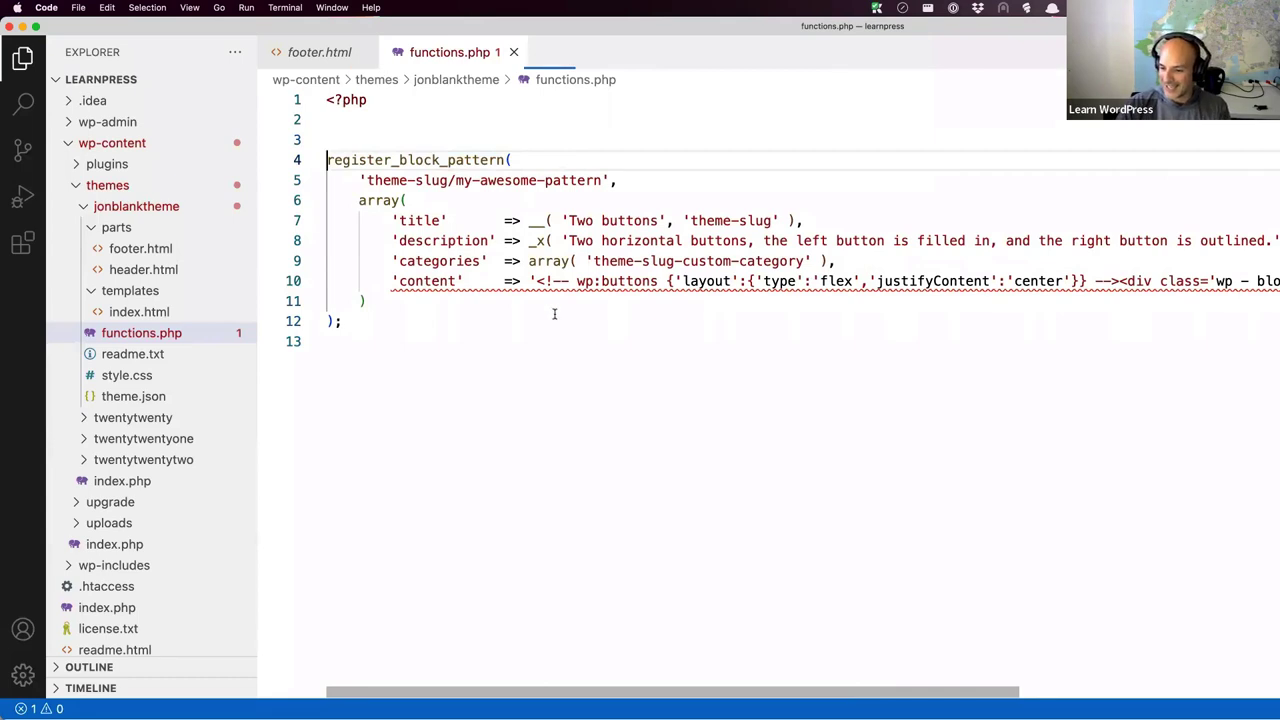
Replace the pattern slug in the register_block_pattern() call with 'jonblanktheme/social-button'.
double_click(424, 160)
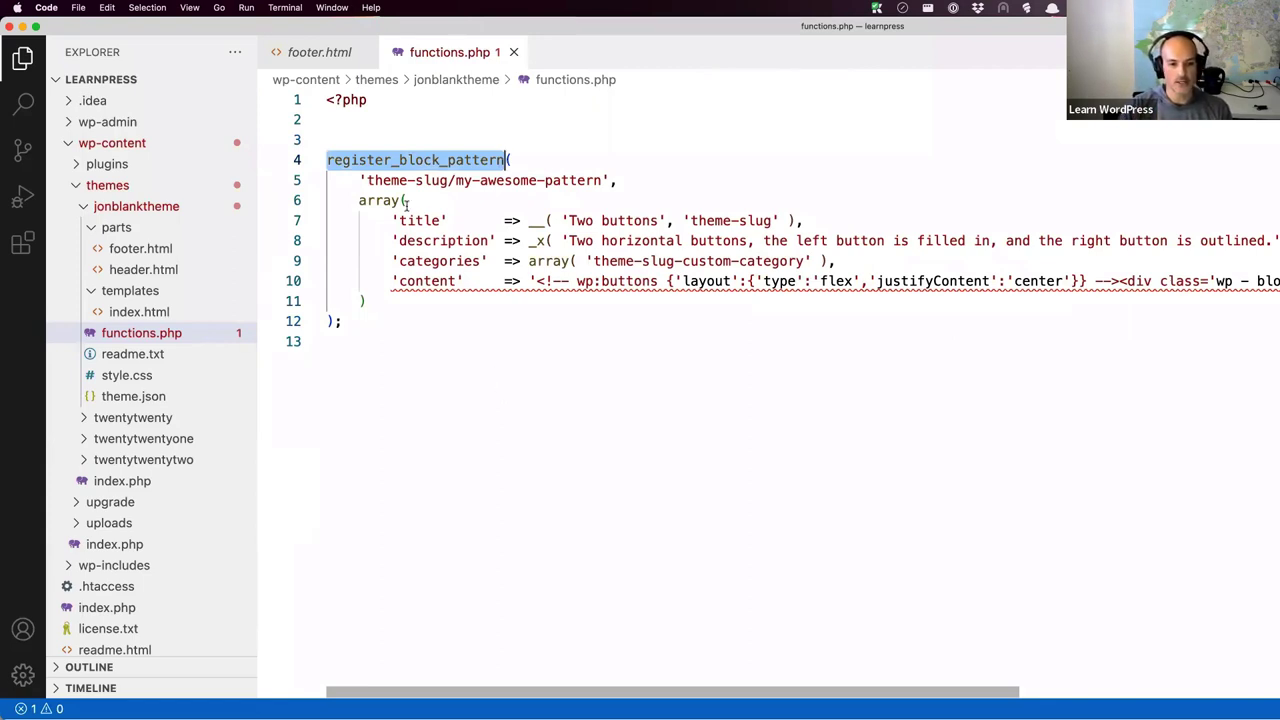
click(361, 180)
drag(361, 180, 606, 180)
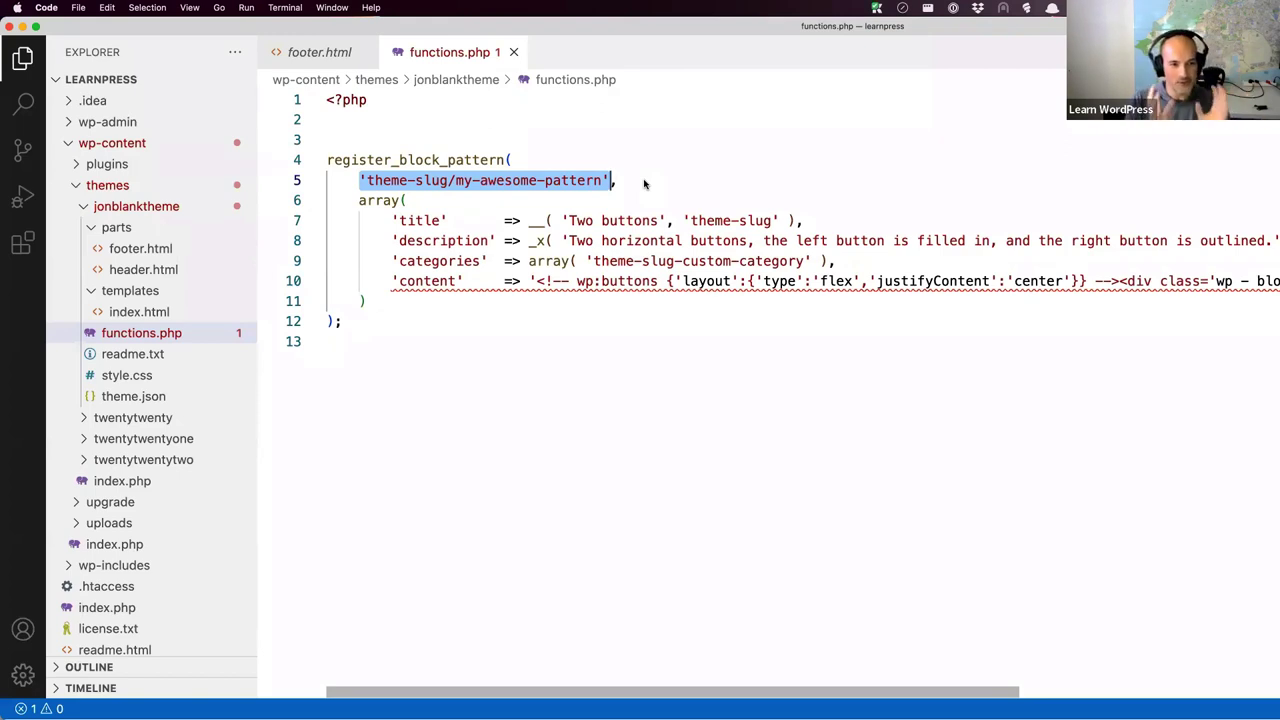
click(424, 181)
drag(448, 181, 367, 181)
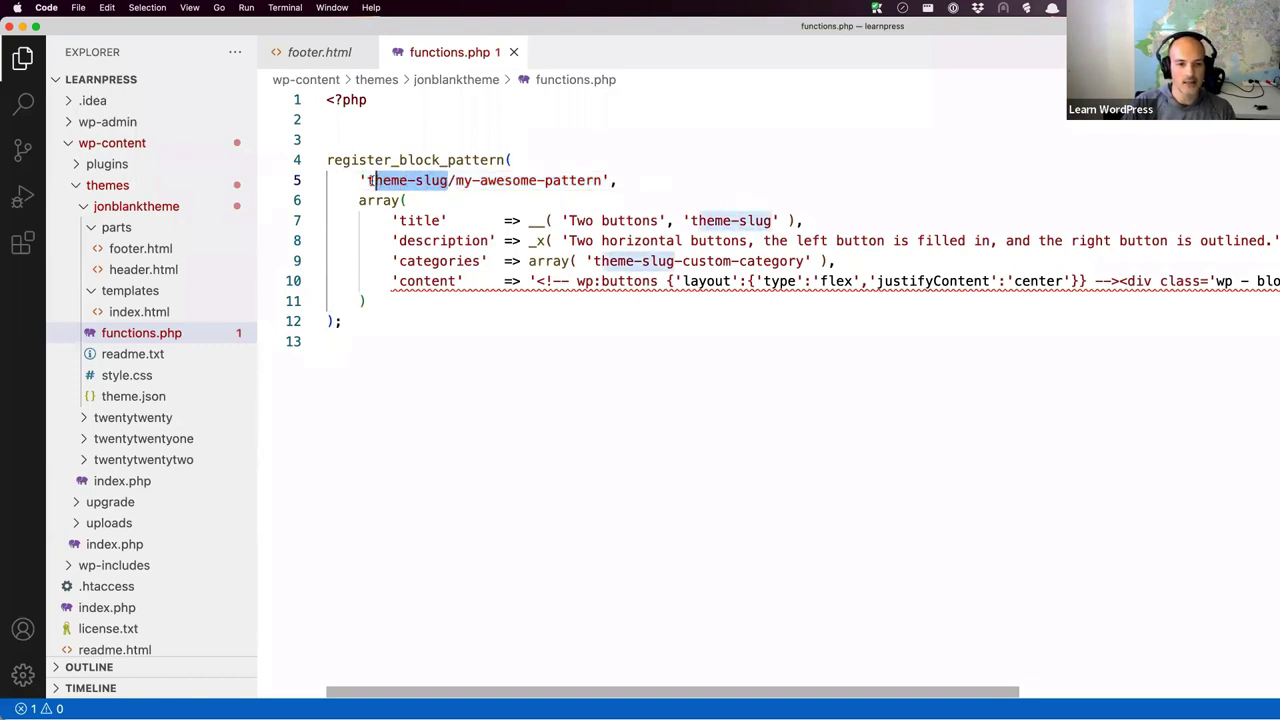
text(jonblankt)
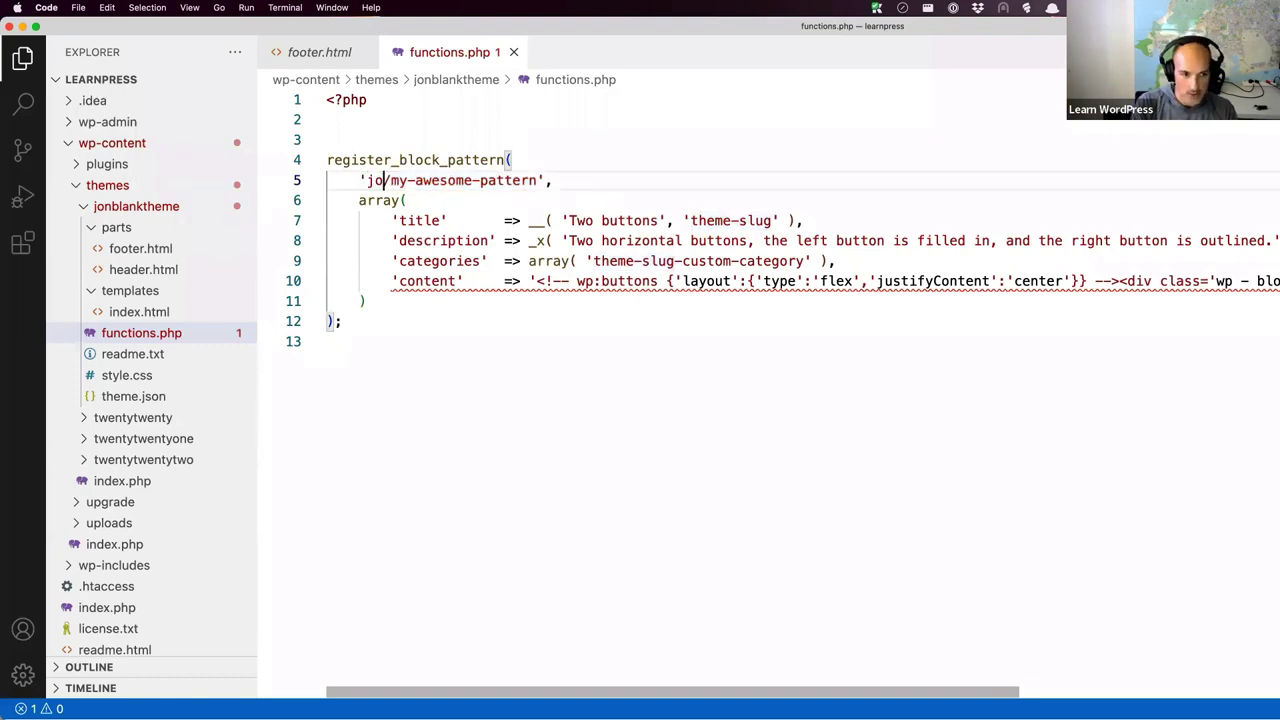
text(heme)
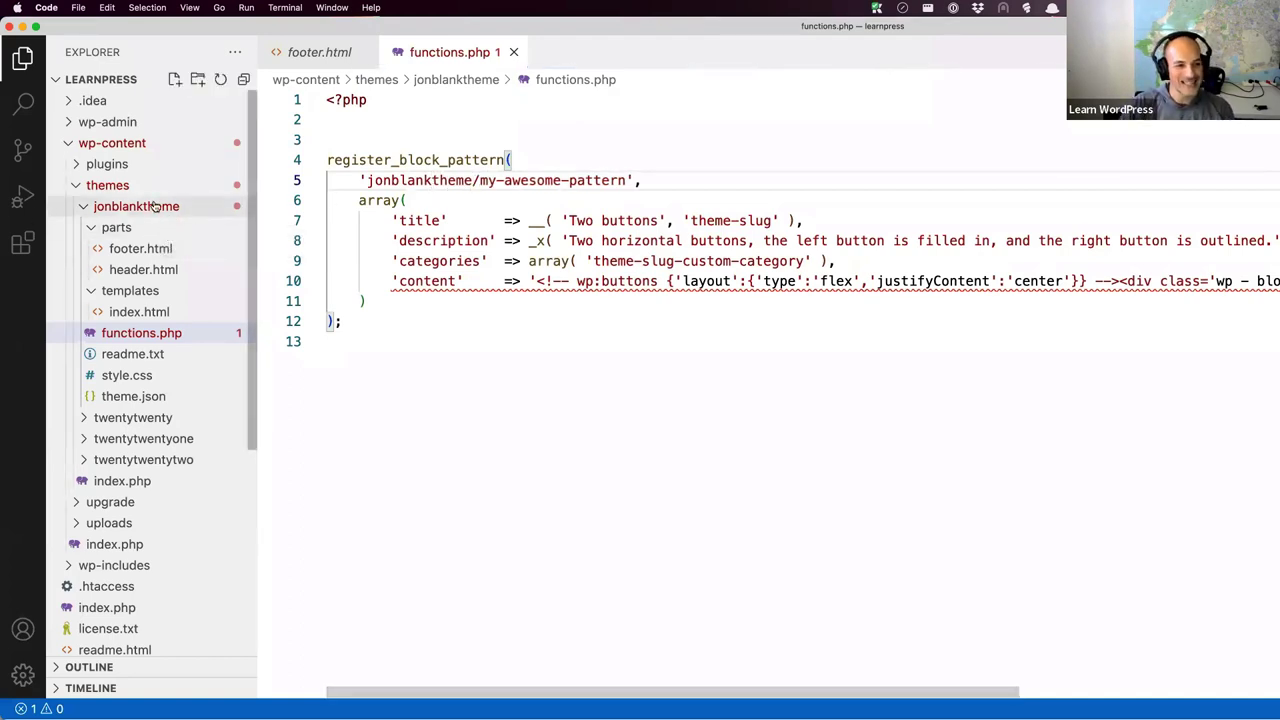
drag(477, 180, 626, 180)
text(s)
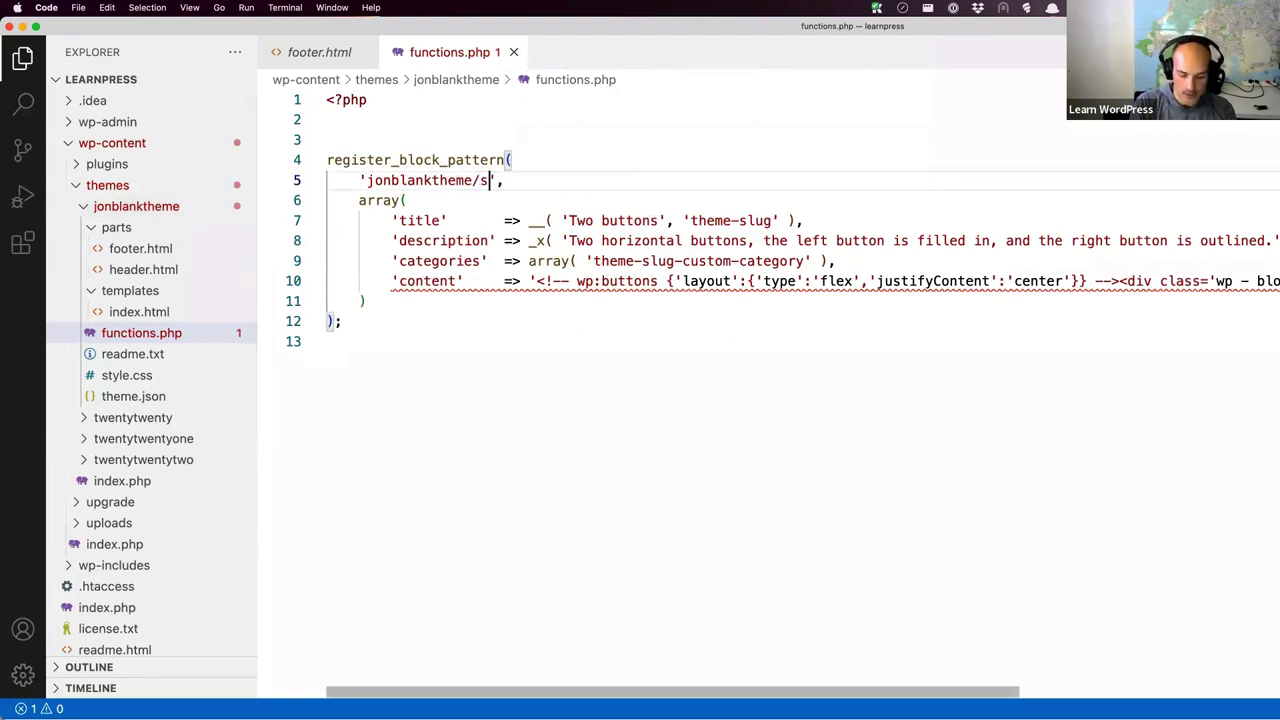
text(ocial-button)
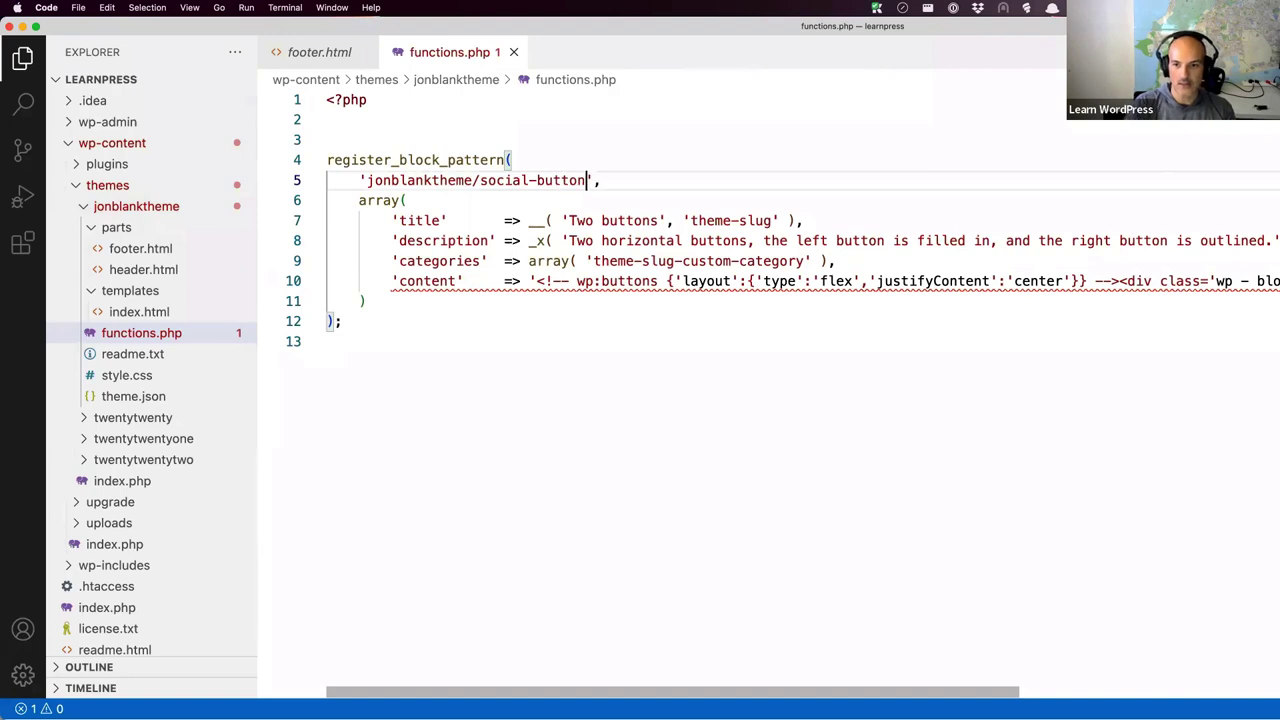
click(629, 180)
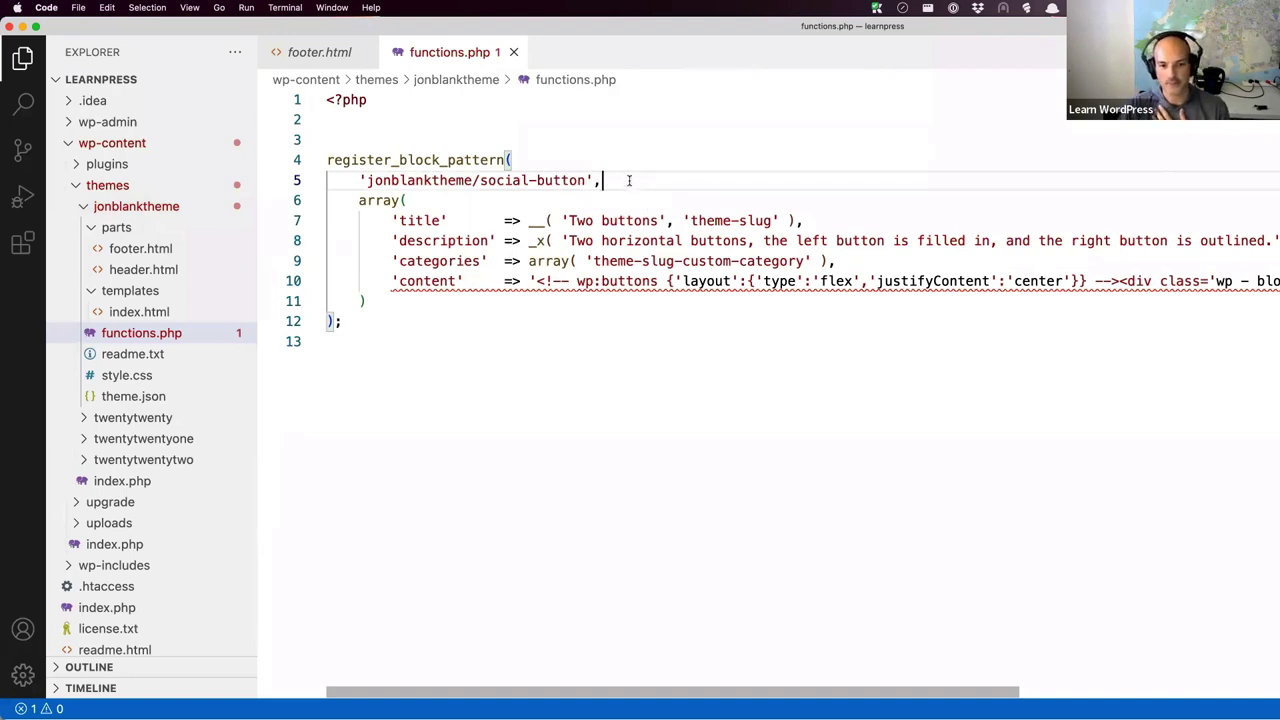
Examine the pattern's properties array, covering the title, description, content and categories entries.
double_click(378, 200)
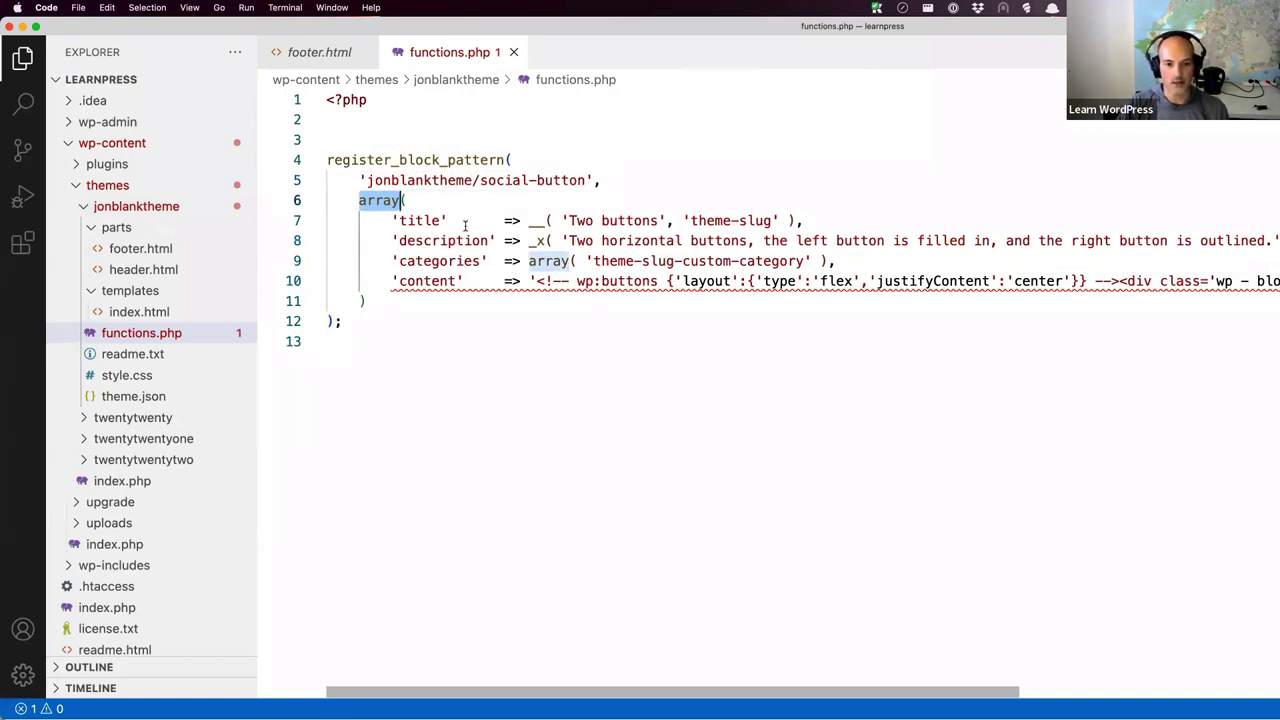
double_click(432, 221)
double_click(435, 241)
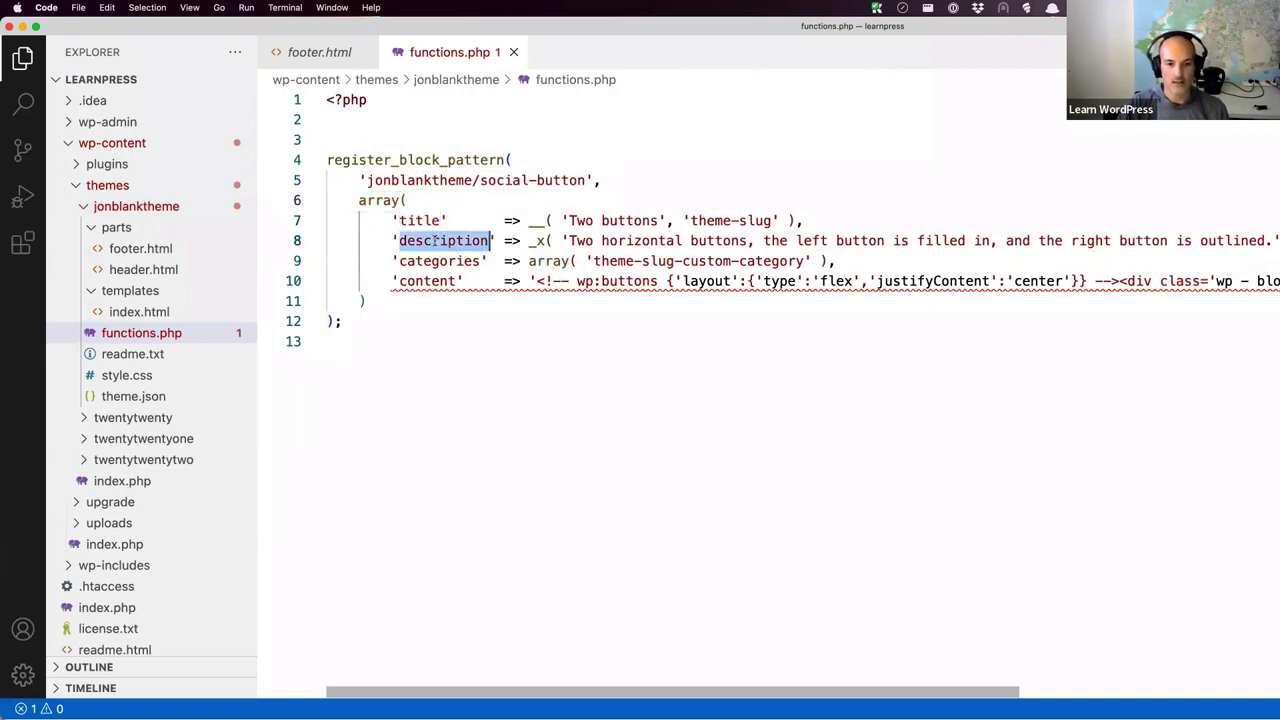
double_click(431, 281)
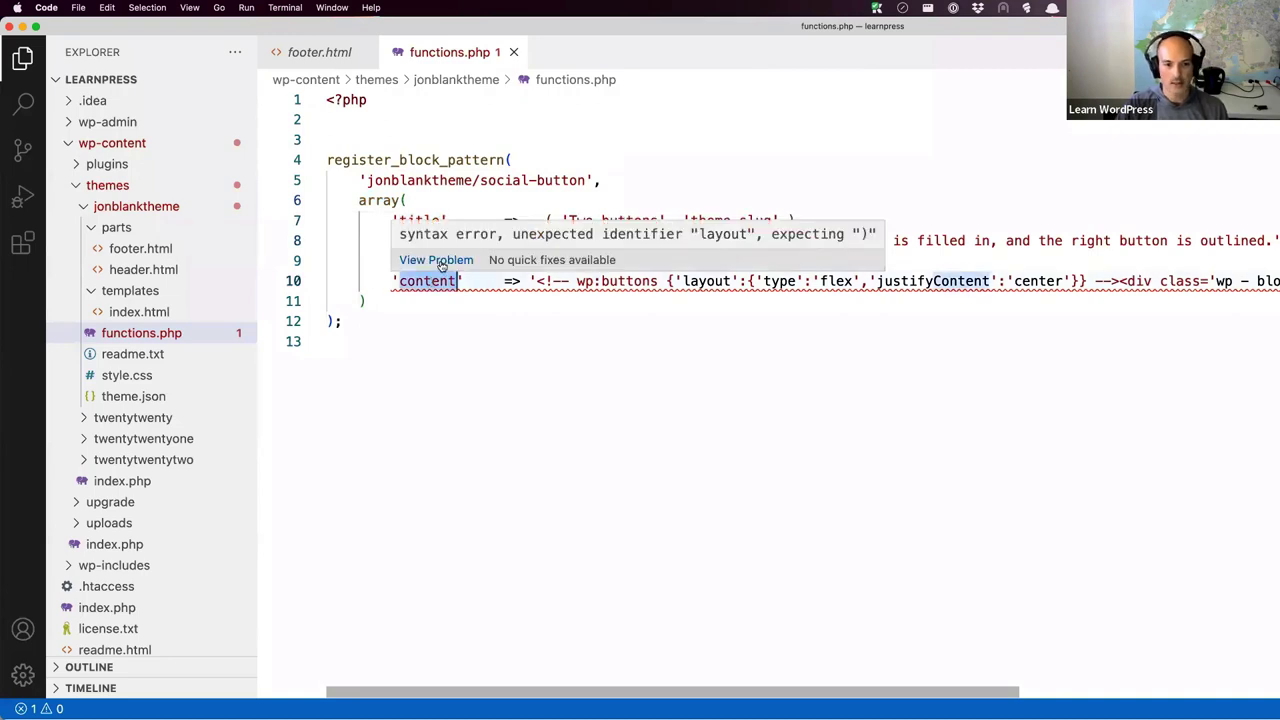
click(390, 260)
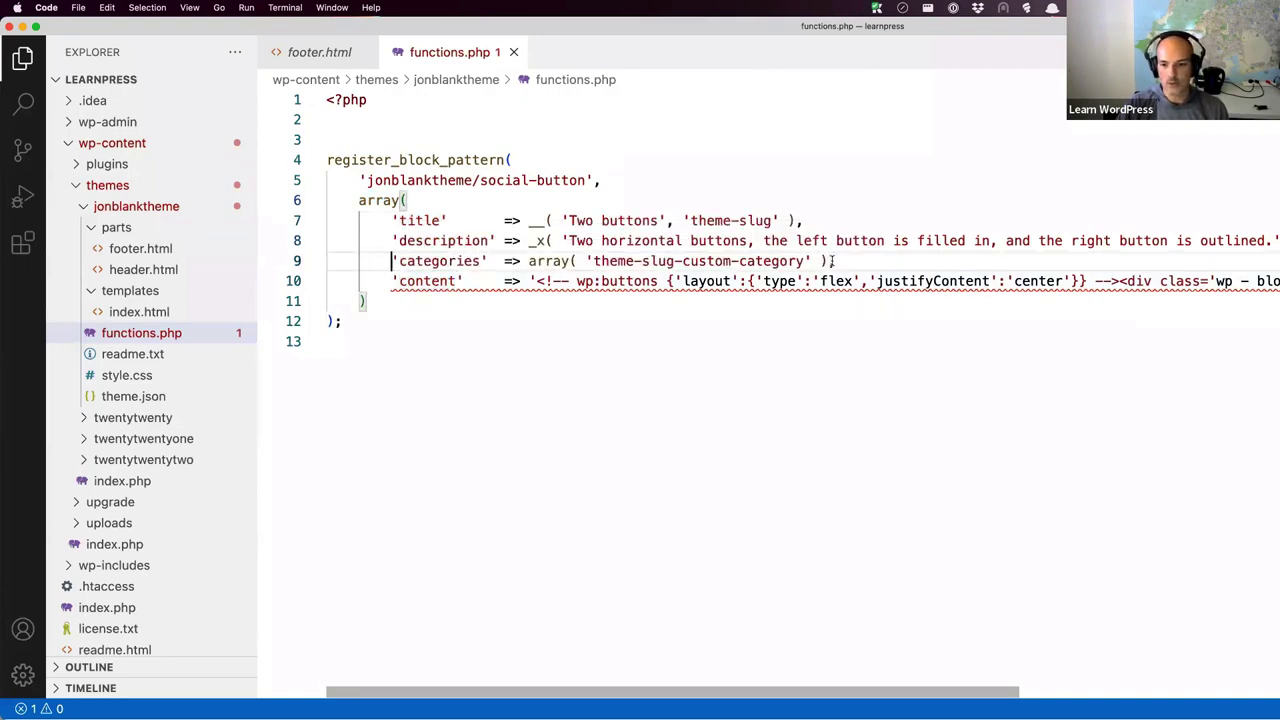
drag(835, 260, 390, 261)
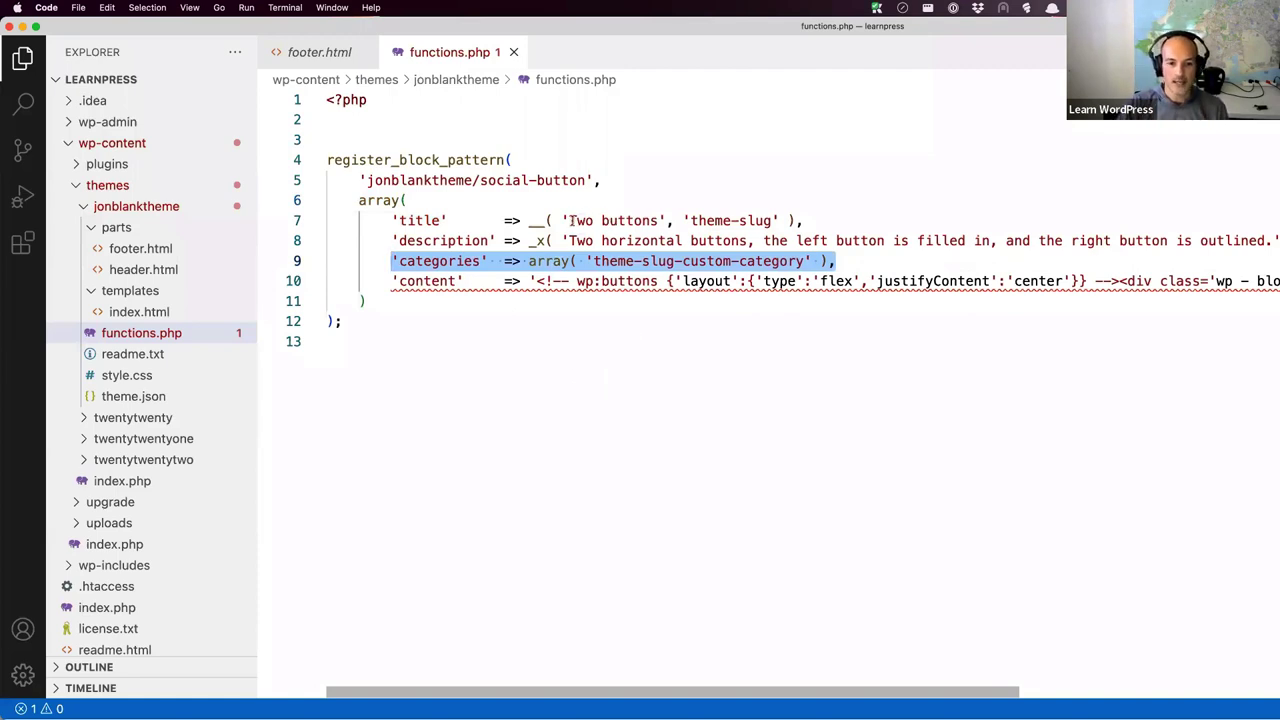
Set the pattern's title to the plain string 'Socials Buttons', removing the __() translation wrapper and its 'theme-slug' text domain.
drag(571, 220, 659, 220)
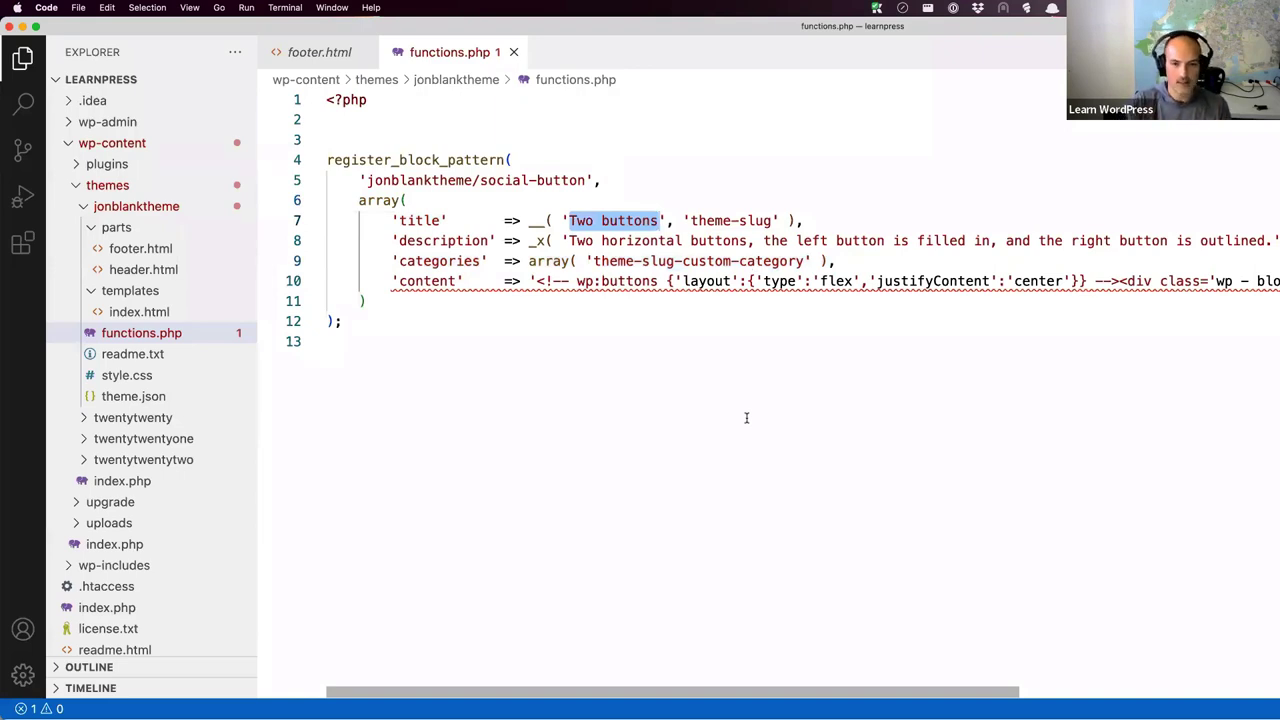
text(Socials Buttons)
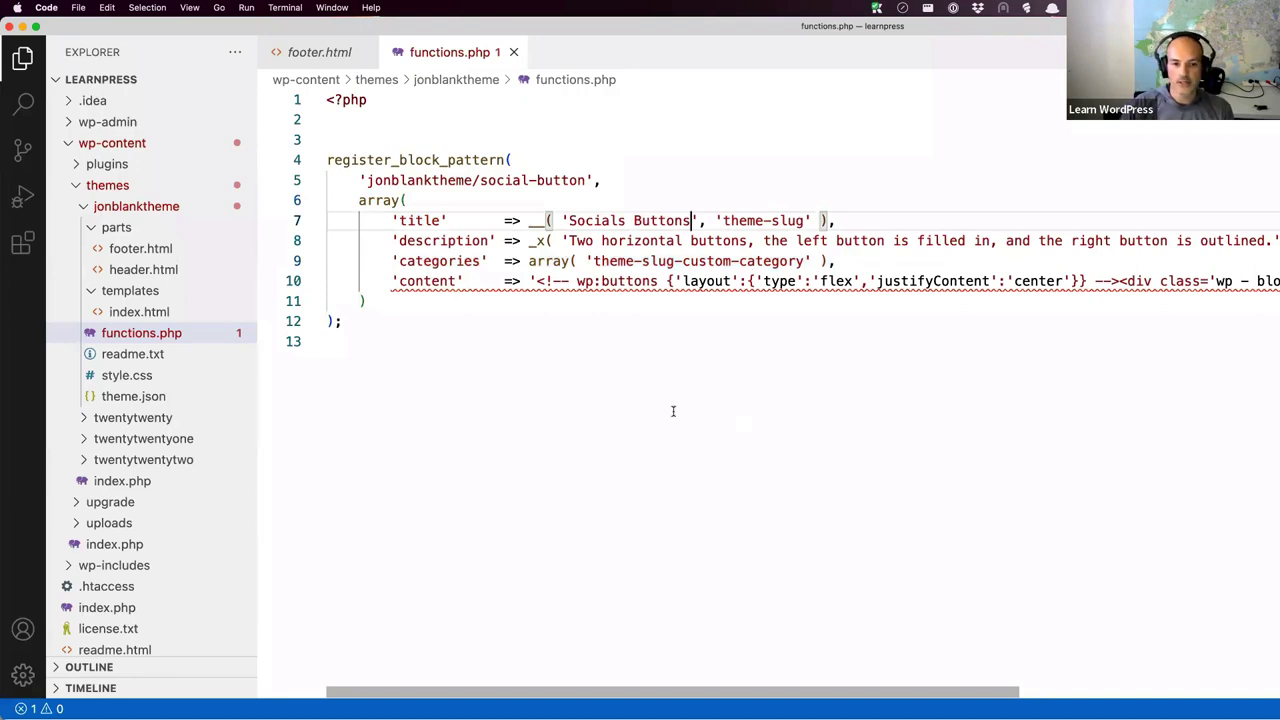
double_click(541, 221)
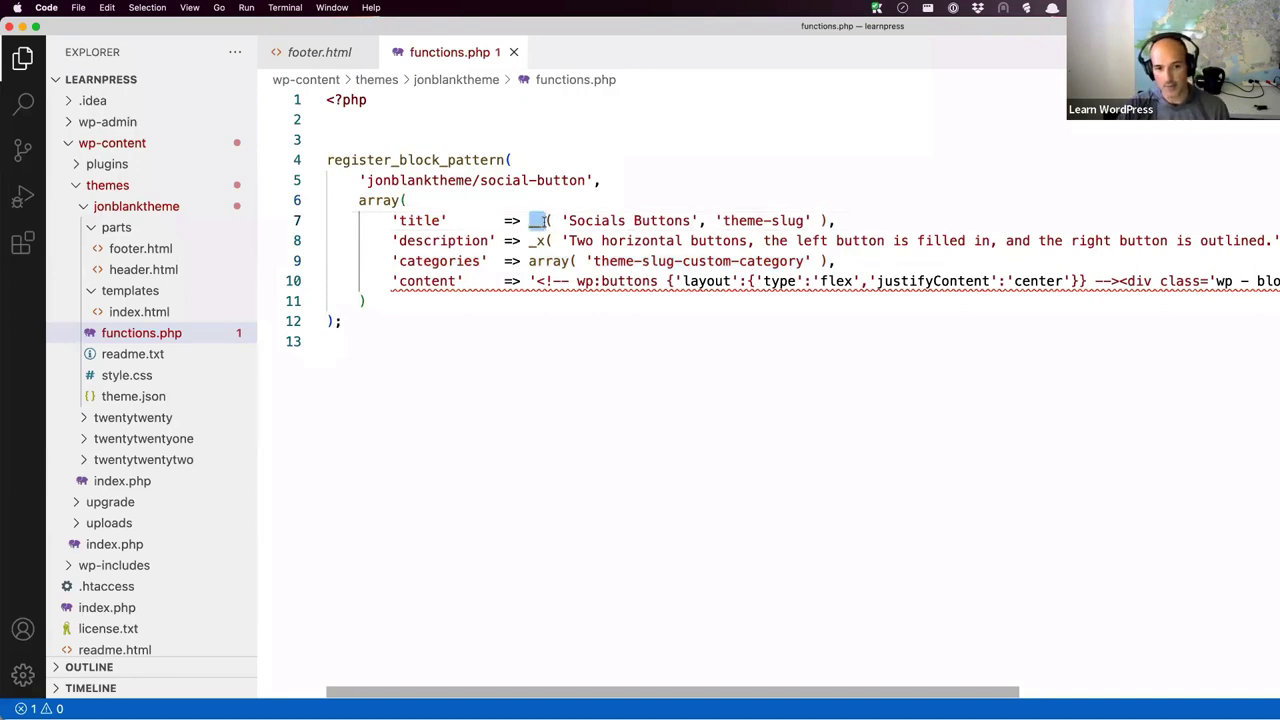
click(560, 220)
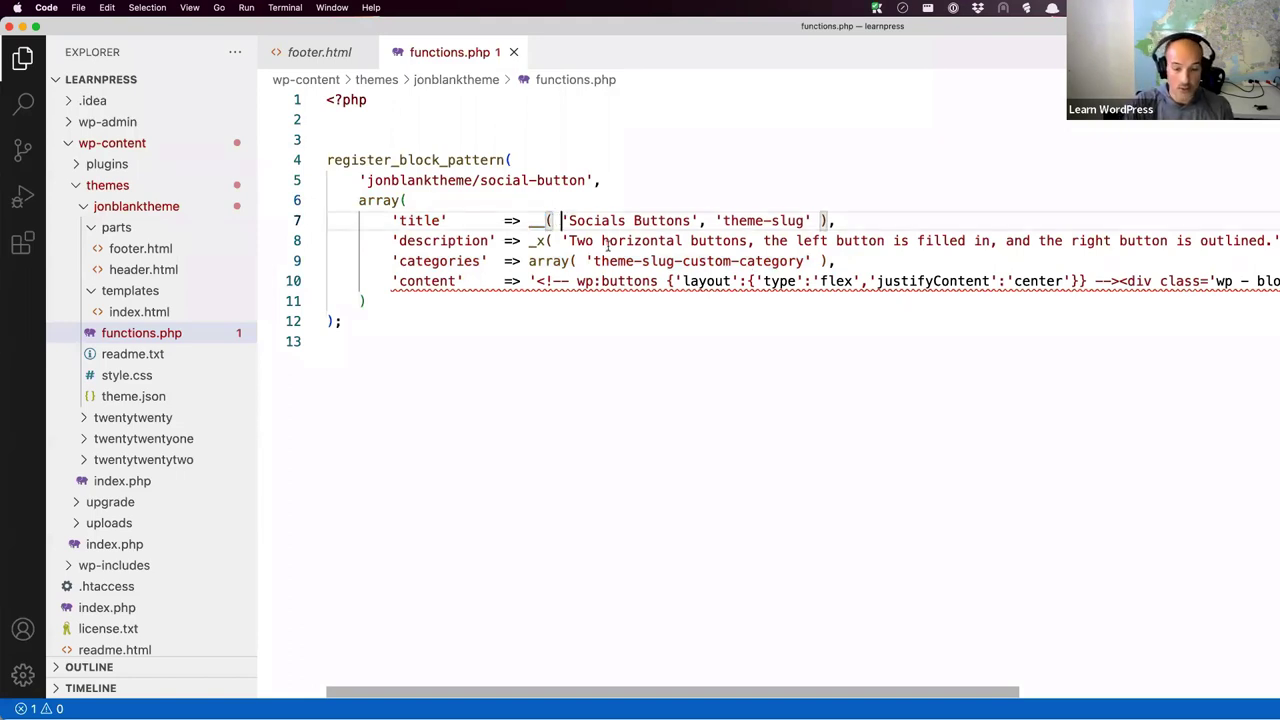
drag(560, 220, 530, 220)
key(BackSpace)
key(Right)
key(Right)
key(Right)
key(Right)
key(Right)
key(Right)
key(Right)
key(Right)
key(Right)
key(Right)
key(Right)
key(Right)
key(Right)
key(Right)
key(Right)
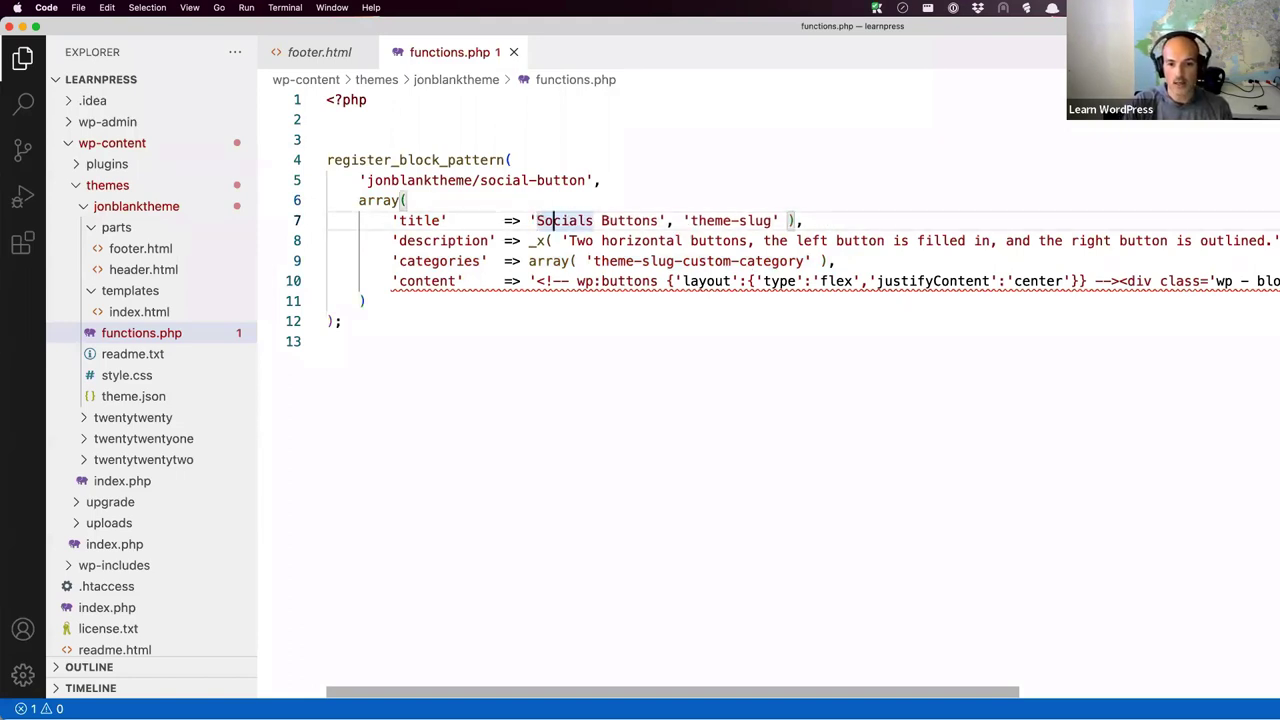
key(shift+Right)
key(shift+Right)
key(shift+Right)
key(shift+Right)
key(shift+Right)
key(shift+Right)
key(shift+Right)
key(shift+Right)
key(shift+Right)
key(shift+Right)
key(shift+Right)
key(shift+Right)
key(shift+Right)
key(shift+Right)
key(shift+Right)
key(shift+Right)
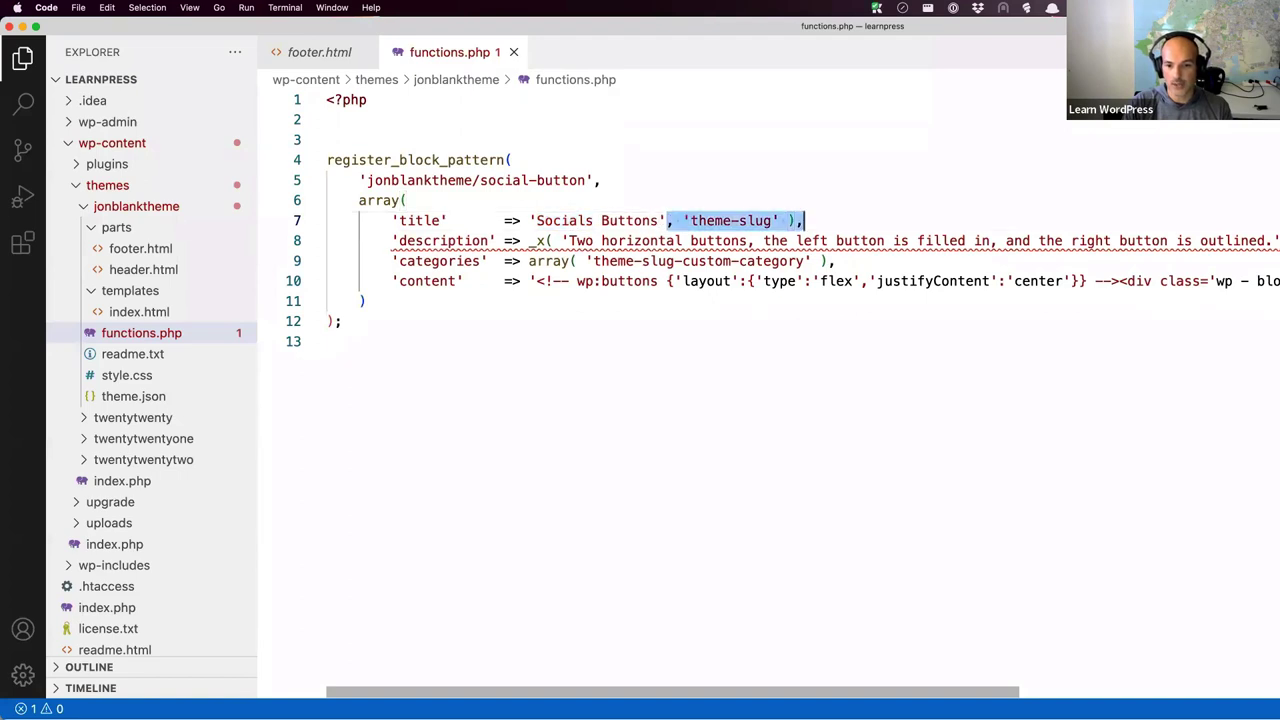
key(BackSpace)
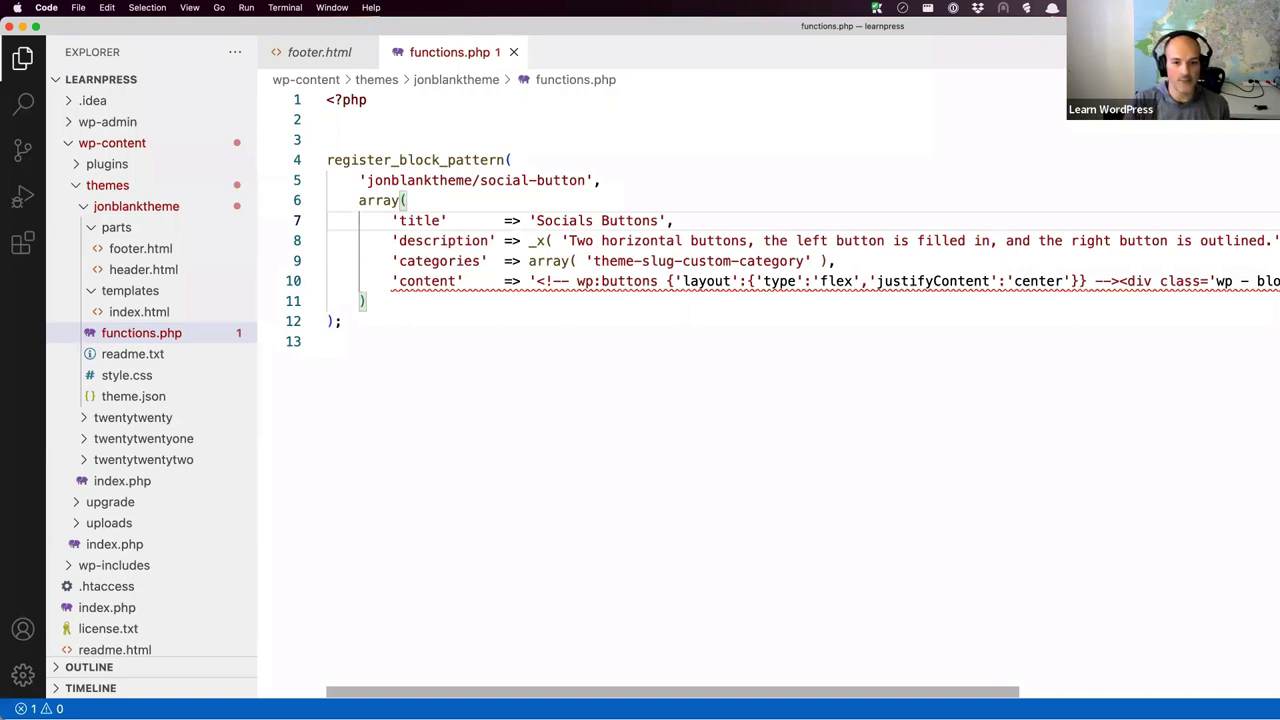
Remove the _x() translation wrapper and its extra arguments from the pattern's description, leaving a plain string followed by a comma.
double_click(537, 241)
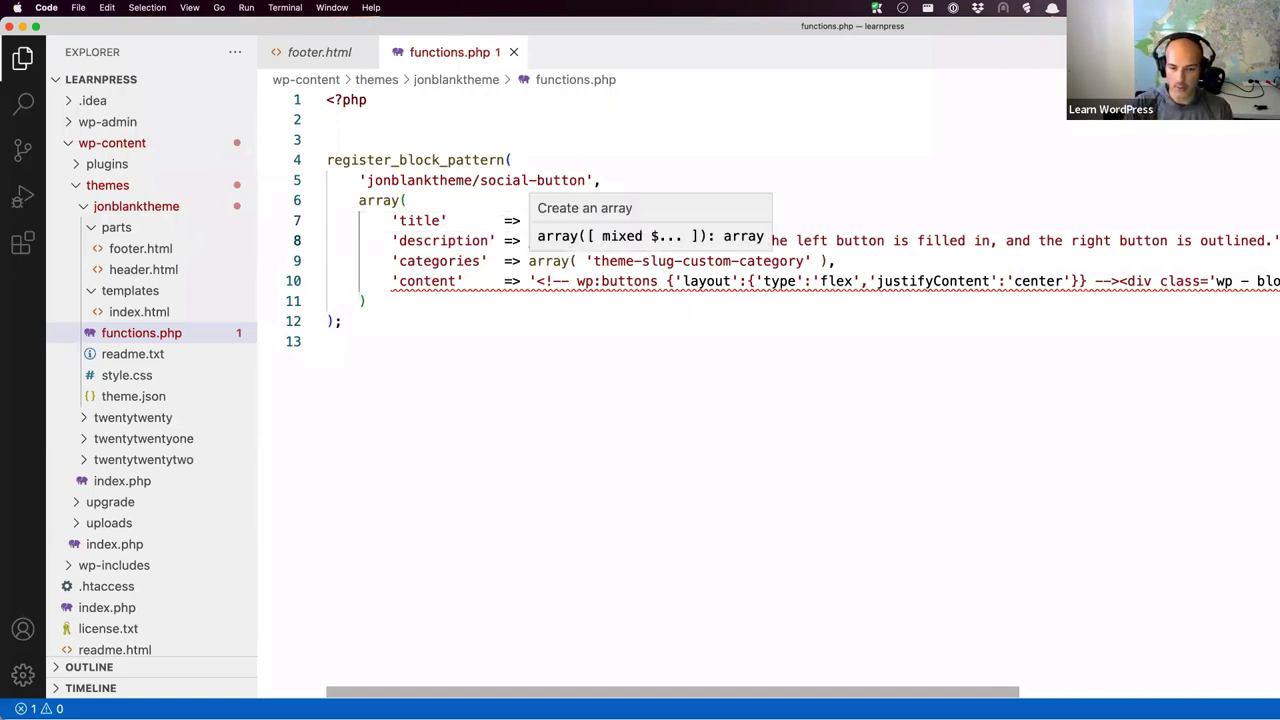
key(BackSpace)
click(581, 241)
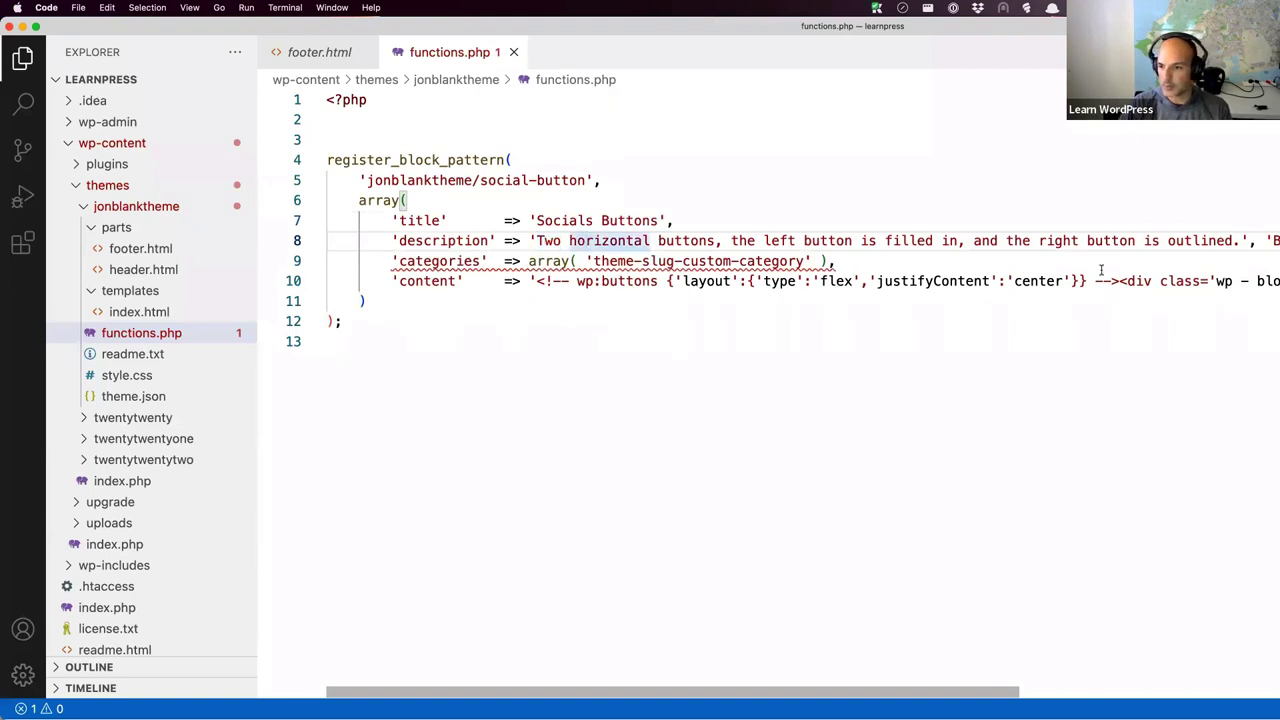
click(1250, 241)
key(shift+End)
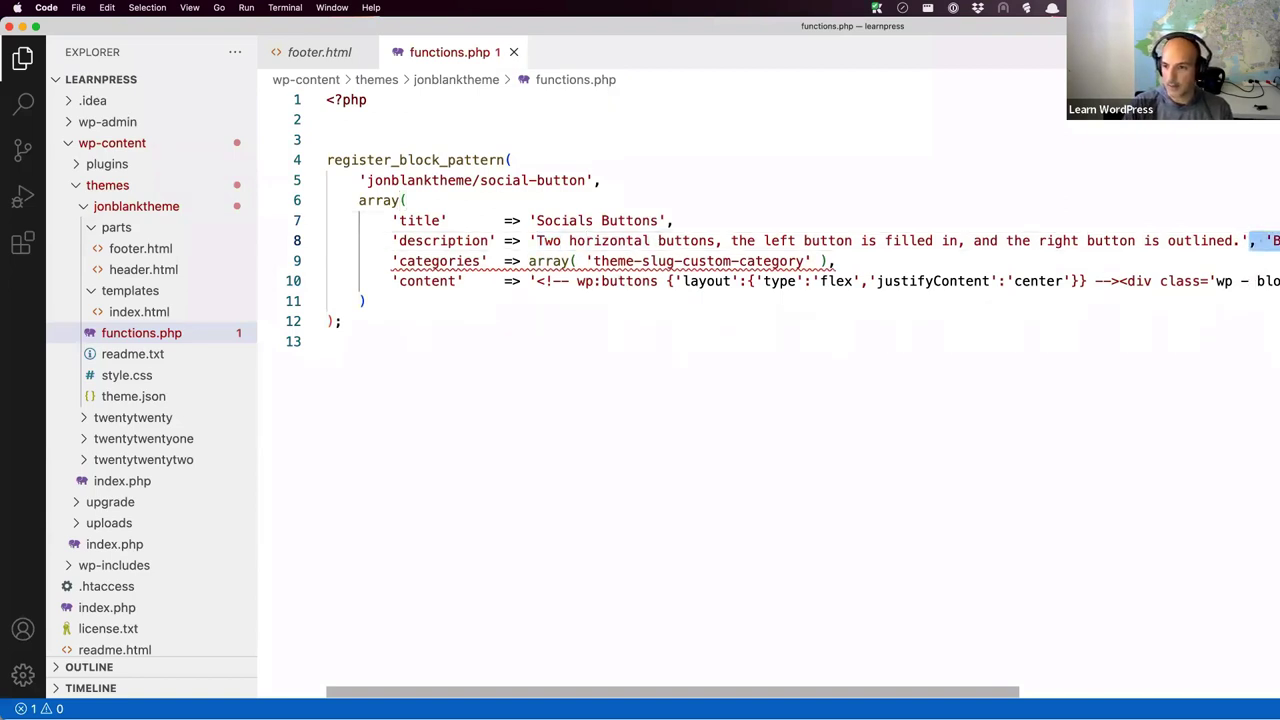
key(BackSpace)
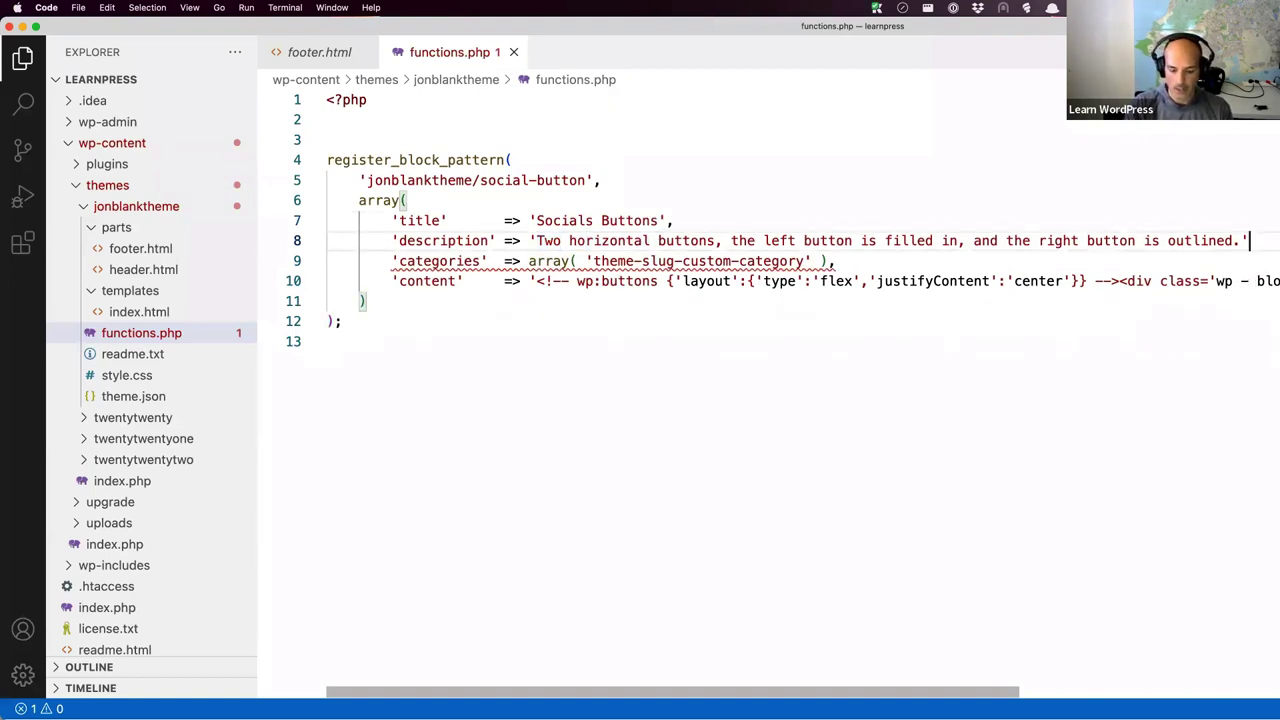
text(,.)
key(BackSpace)
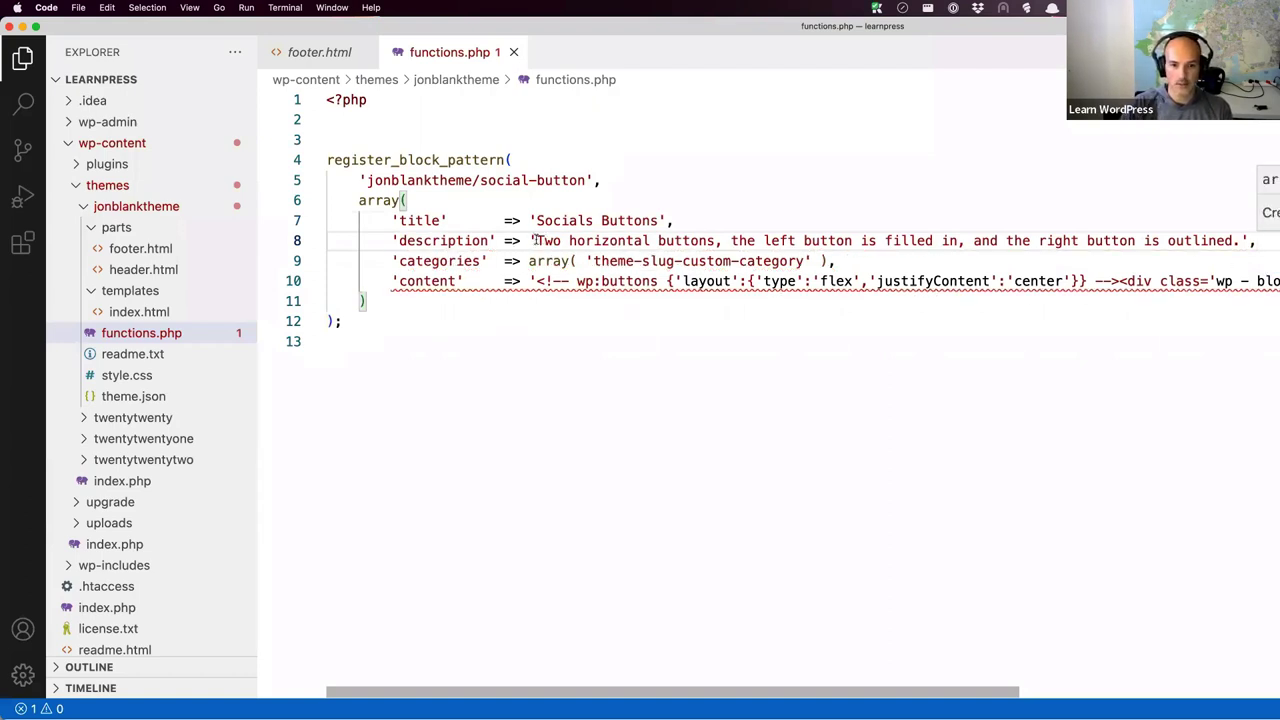
Set the pattern's description to 'A Social Button.' and change its title to 'Socials Button'.
drag(537, 241, 1235, 242)
text(A Social )
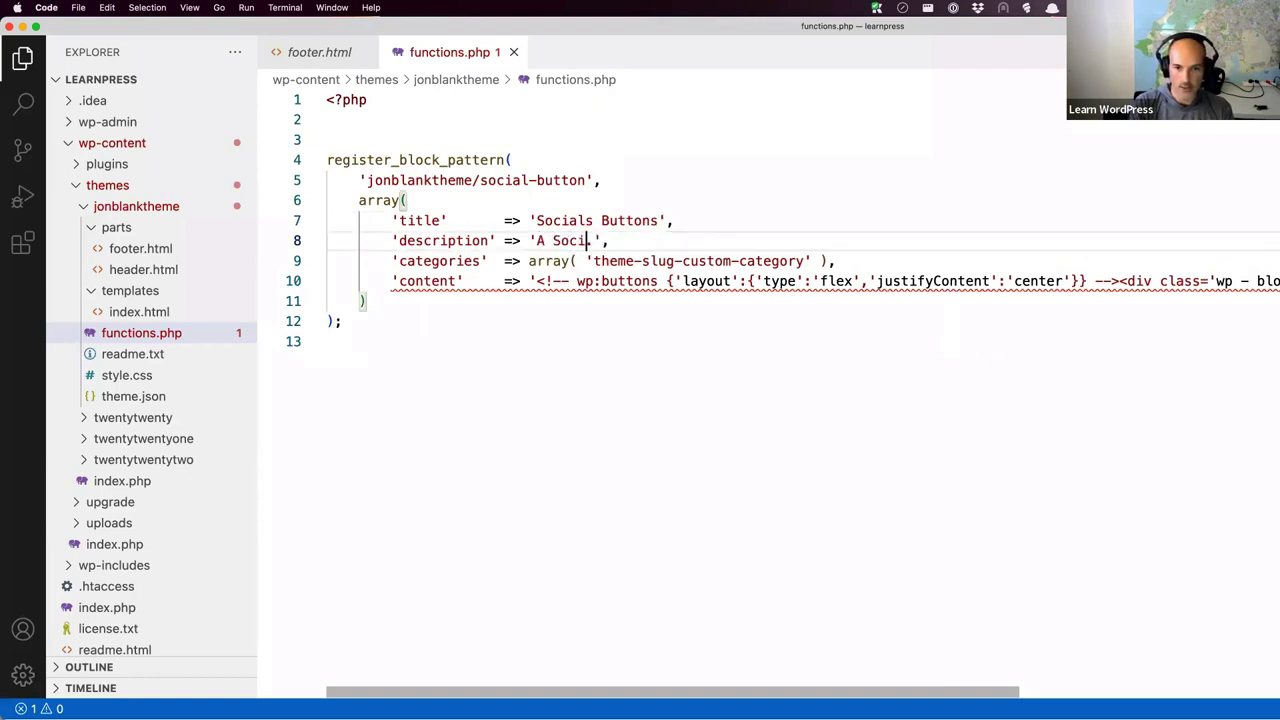
text(Button.)
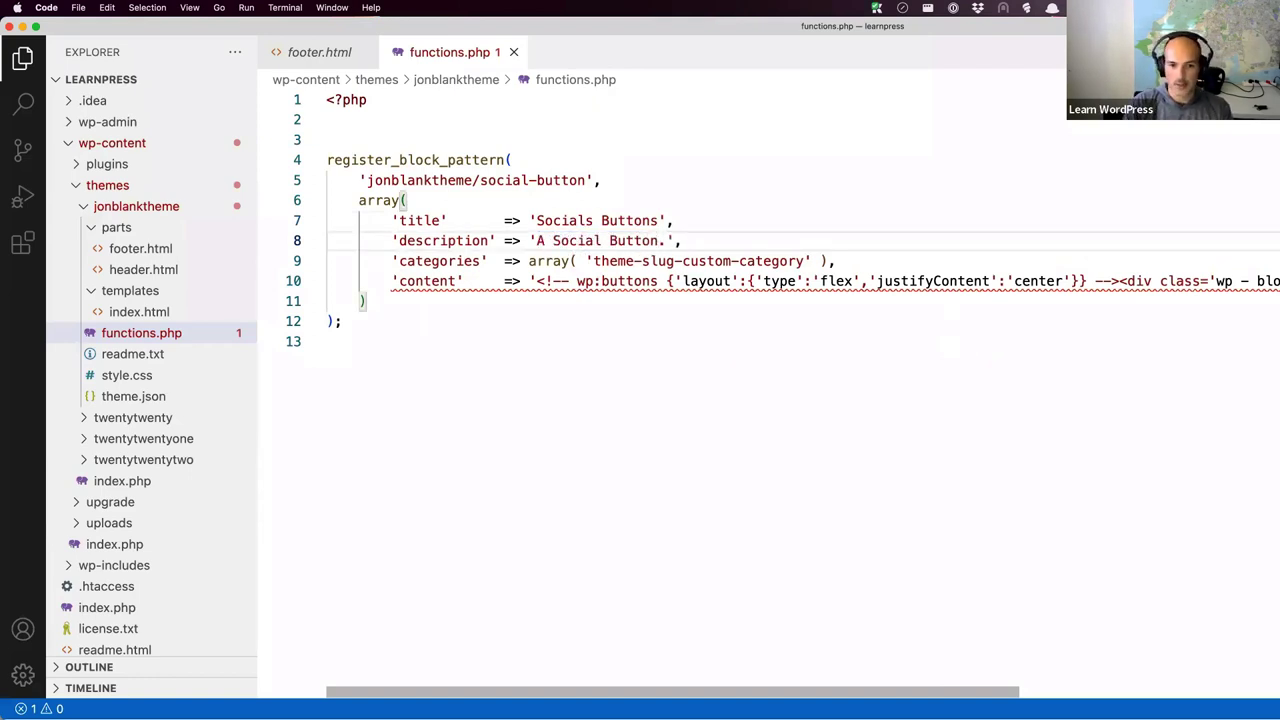
click(660, 220)
key(BackSpace)
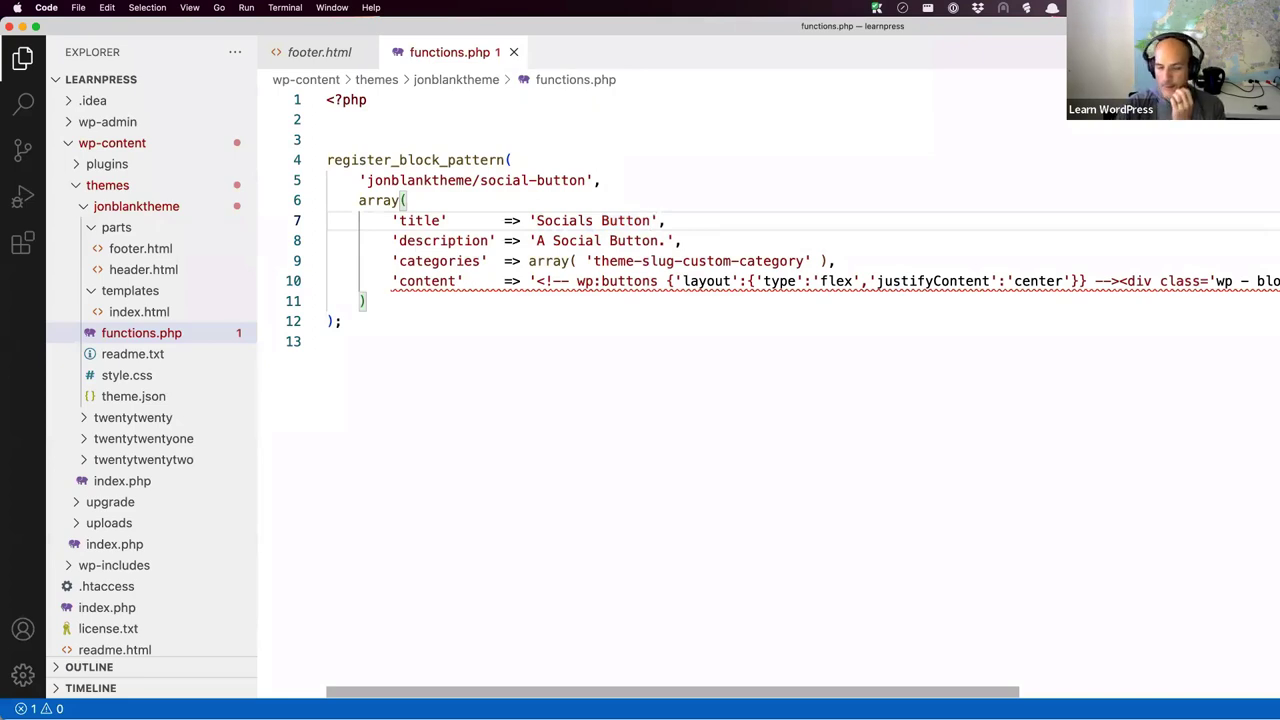
Replace the custom category slug in the pattern's categories array with 'buttons'.
key(Down)
key(Down)
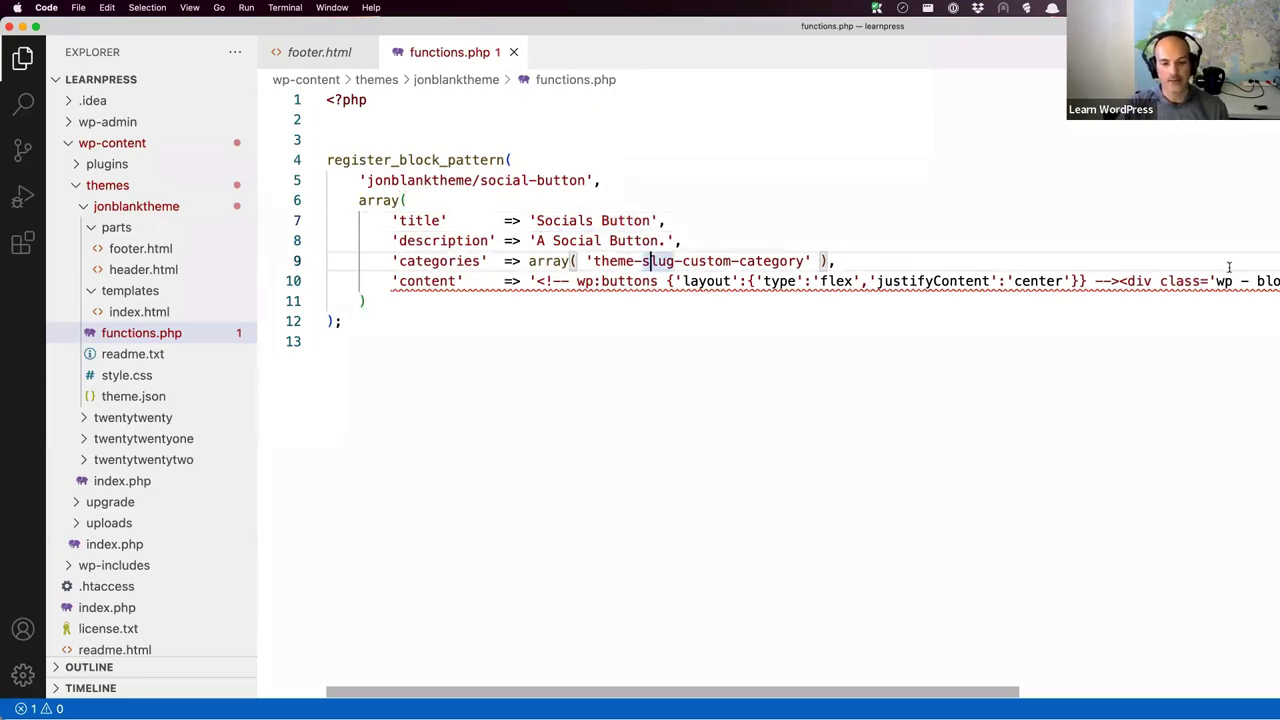
drag(804, 261, 594, 261)
text(buttons)
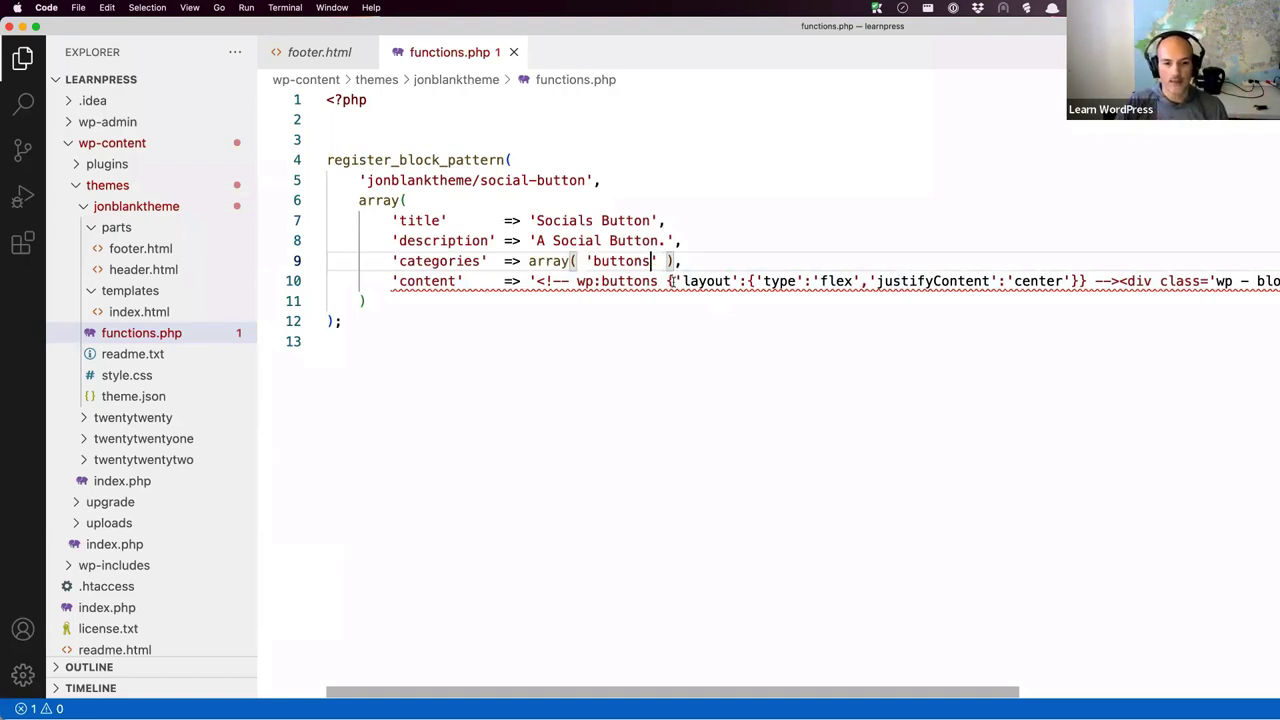
Empty the pattern's content value, leaving only '' followed by a comma.
click(536, 281)
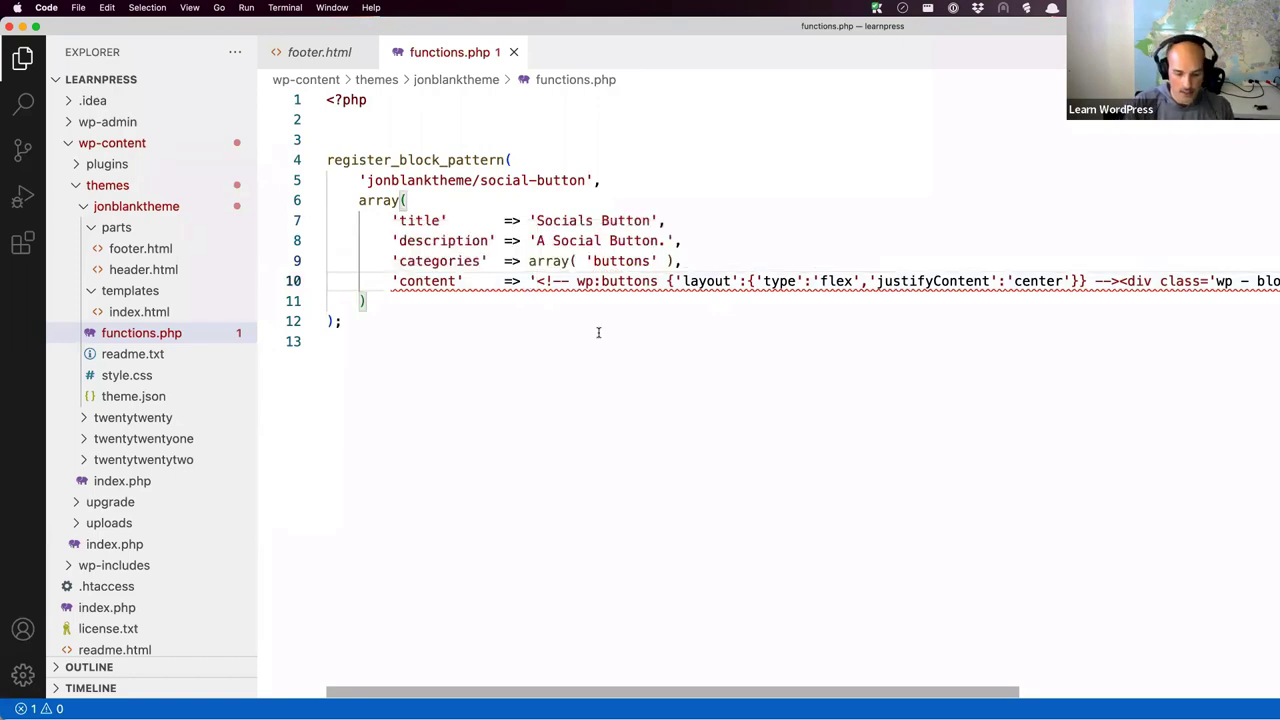
key(super+shift+Right)
key(BackSpace)
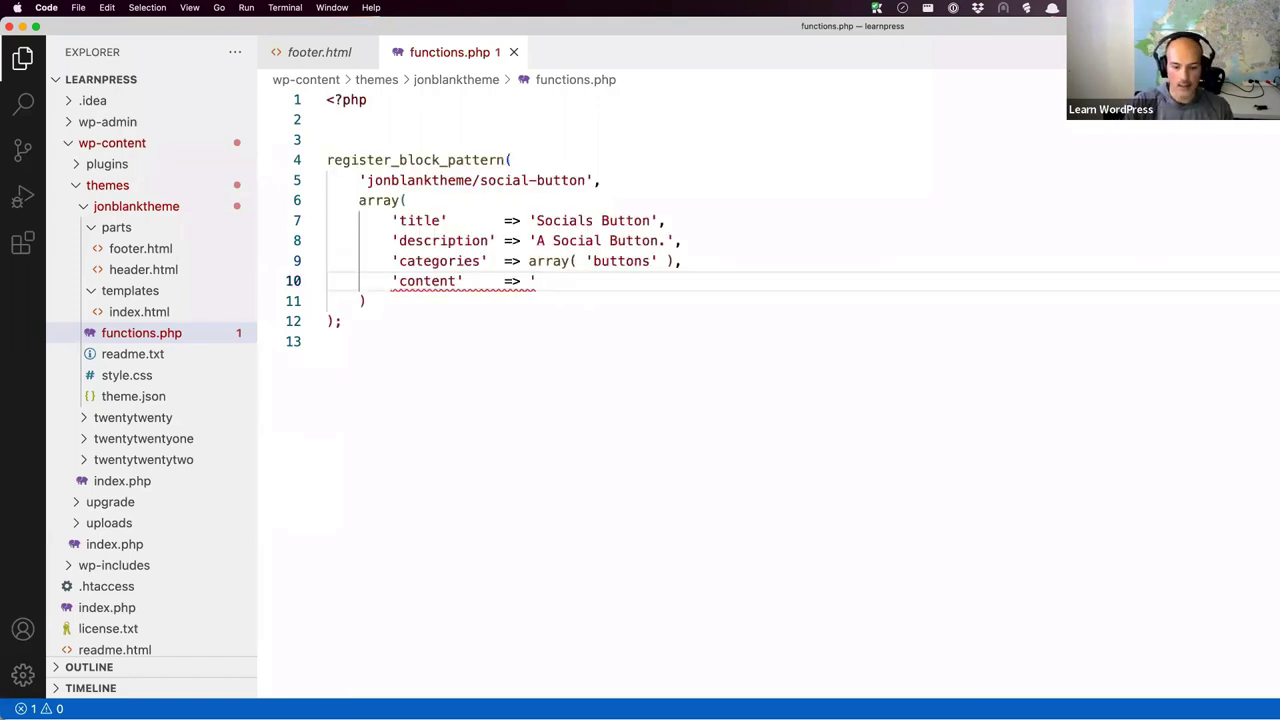
text(',)
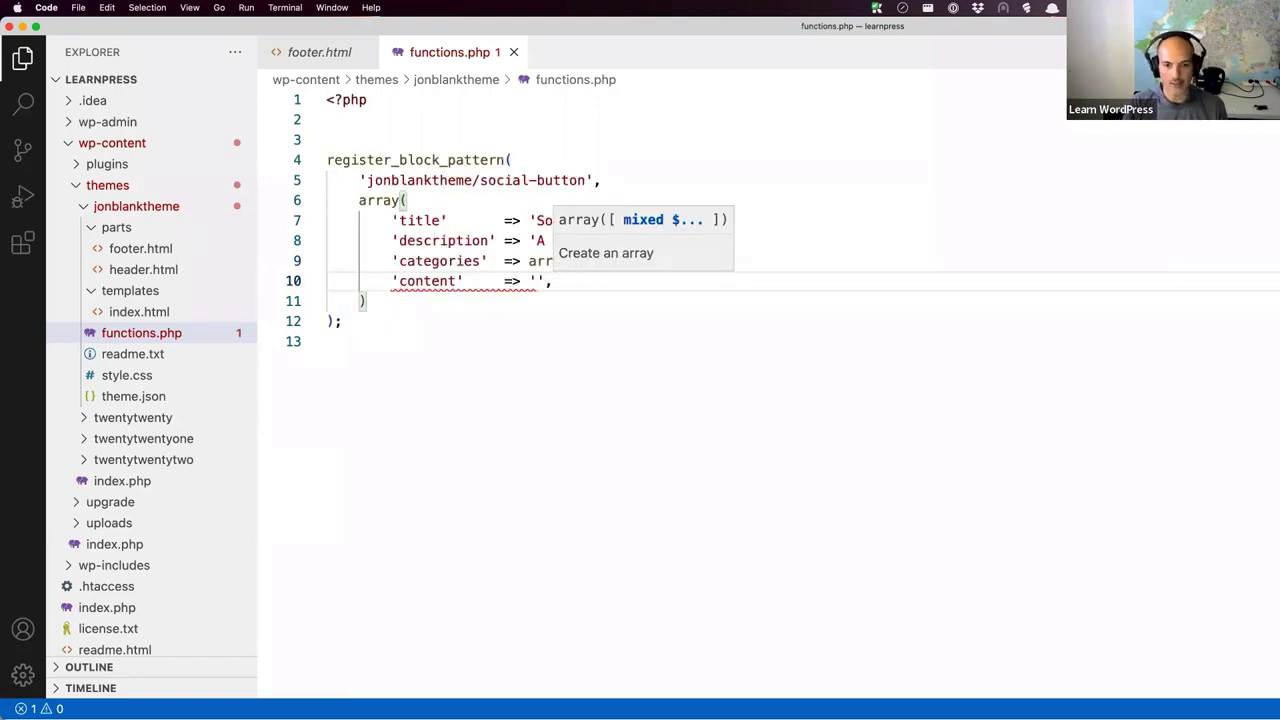
click(598, 369)
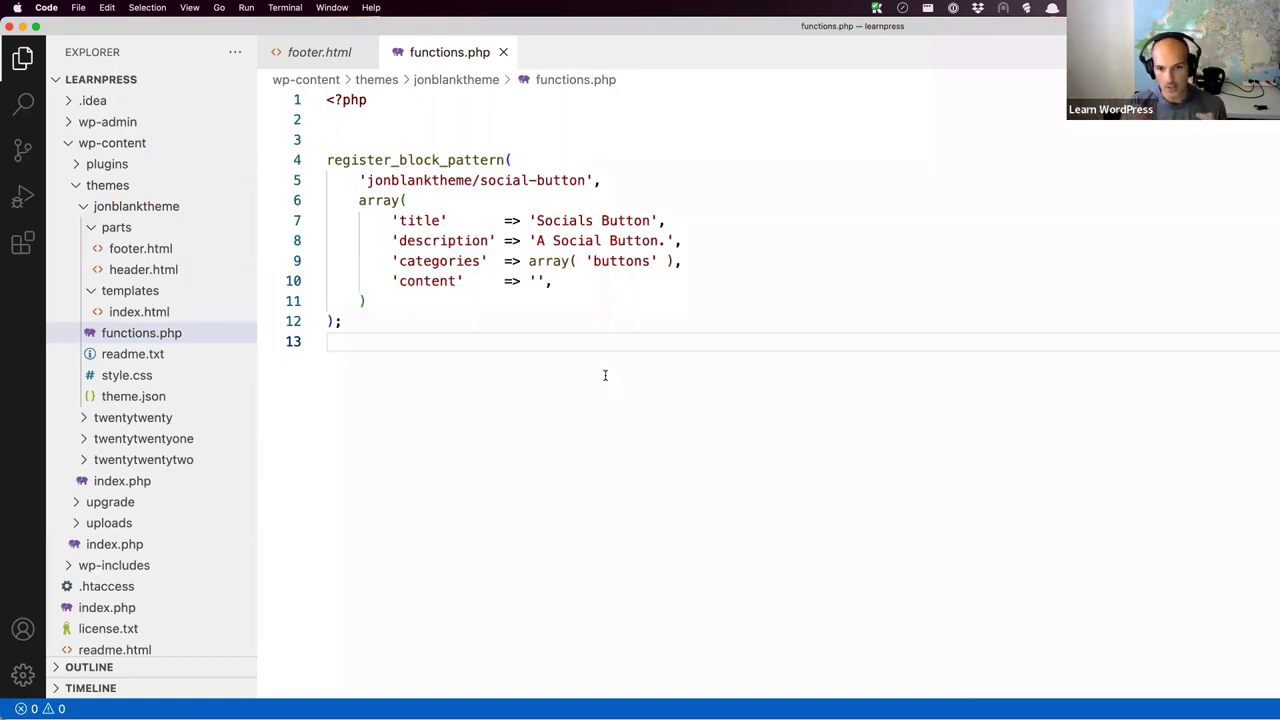
click(677, 220)
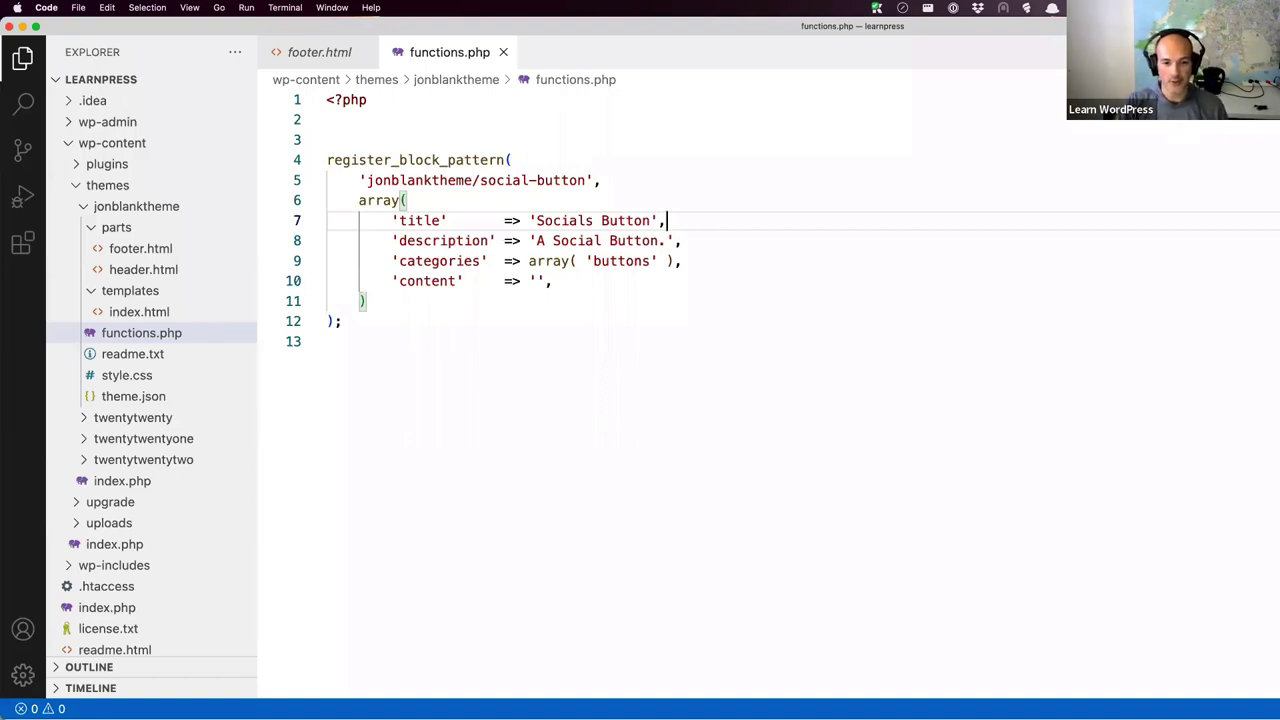
Switch to the site editor in Brave and show the Index template's markup in the code editor.
click(537, 281)
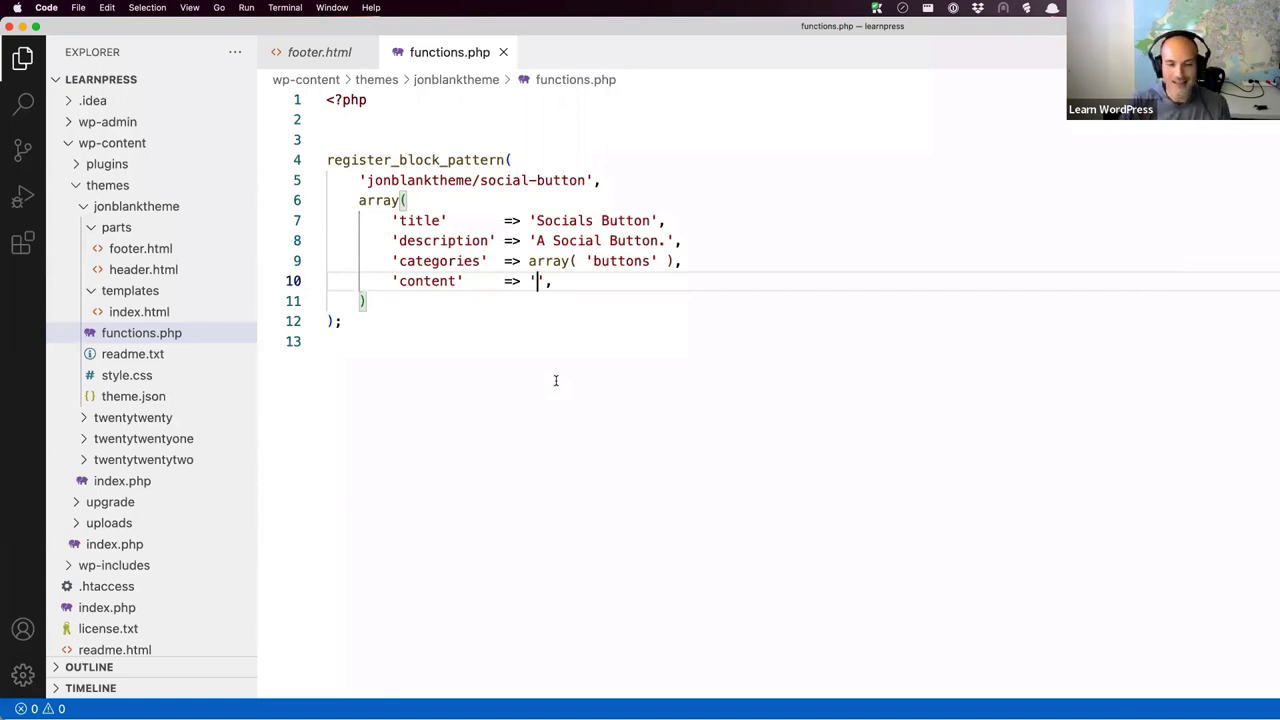
key(super+Tab)
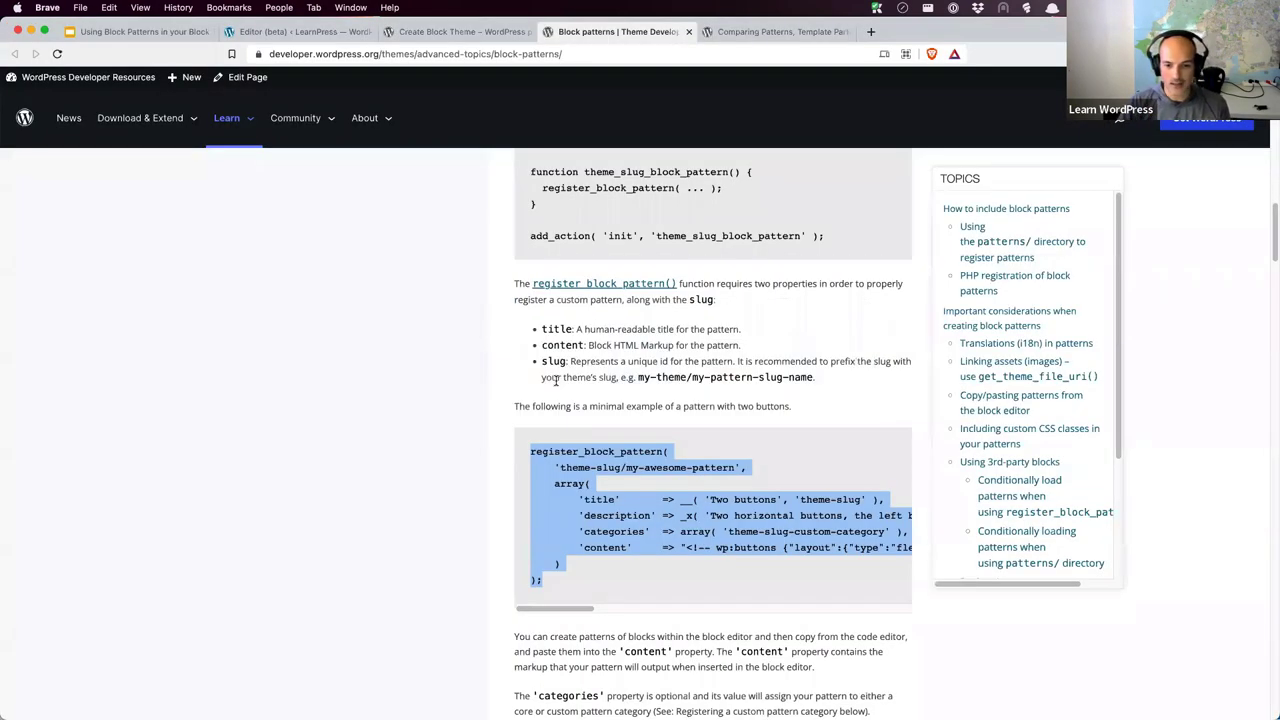
click(323, 33)
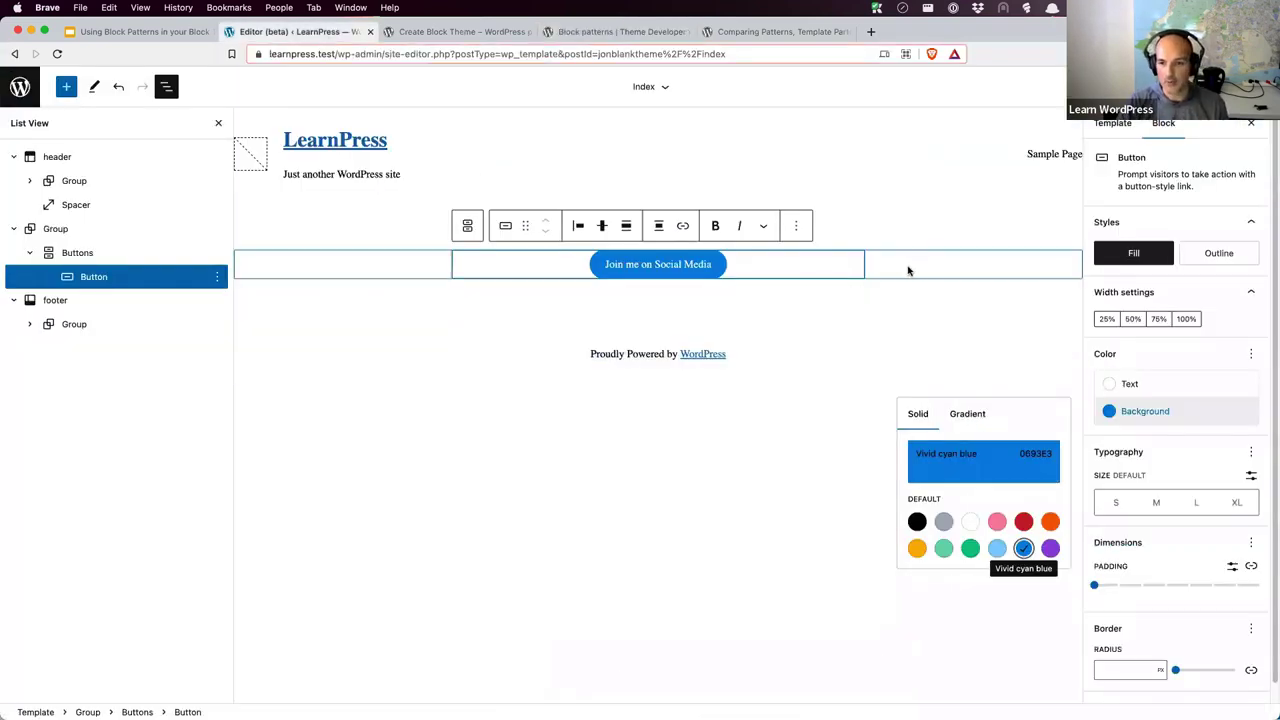
click(797, 228)
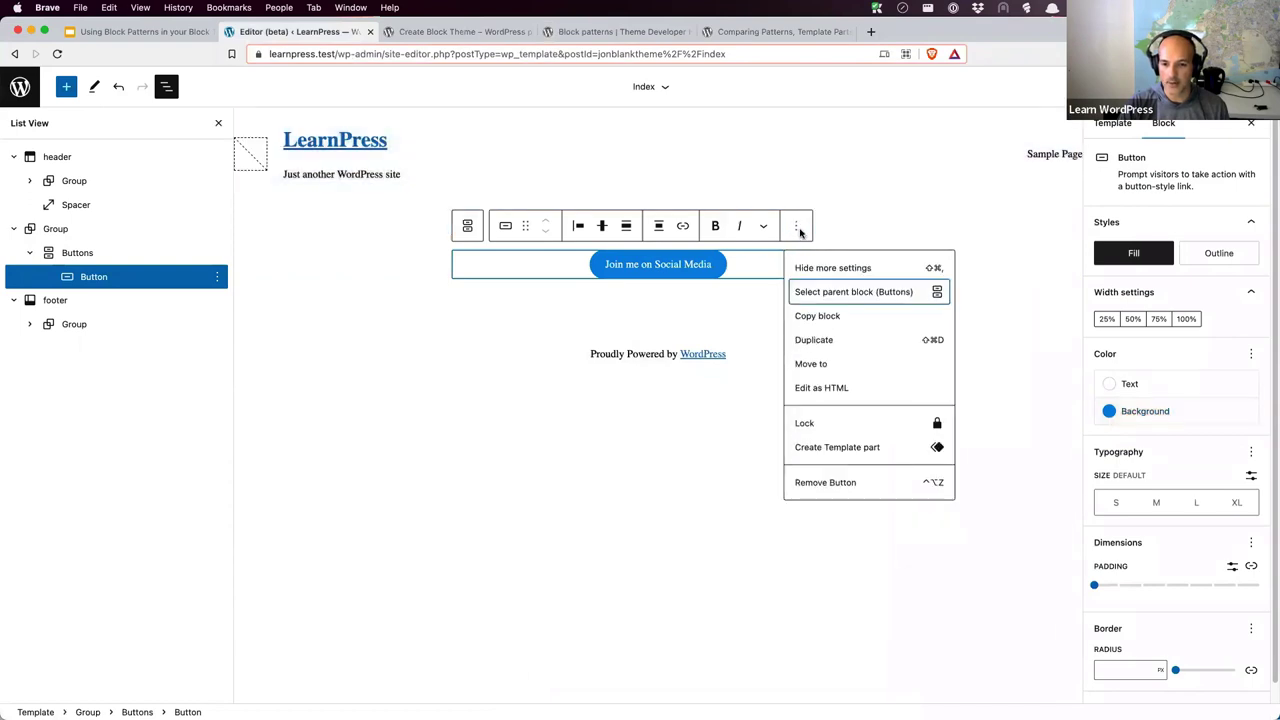
click(801, 228)
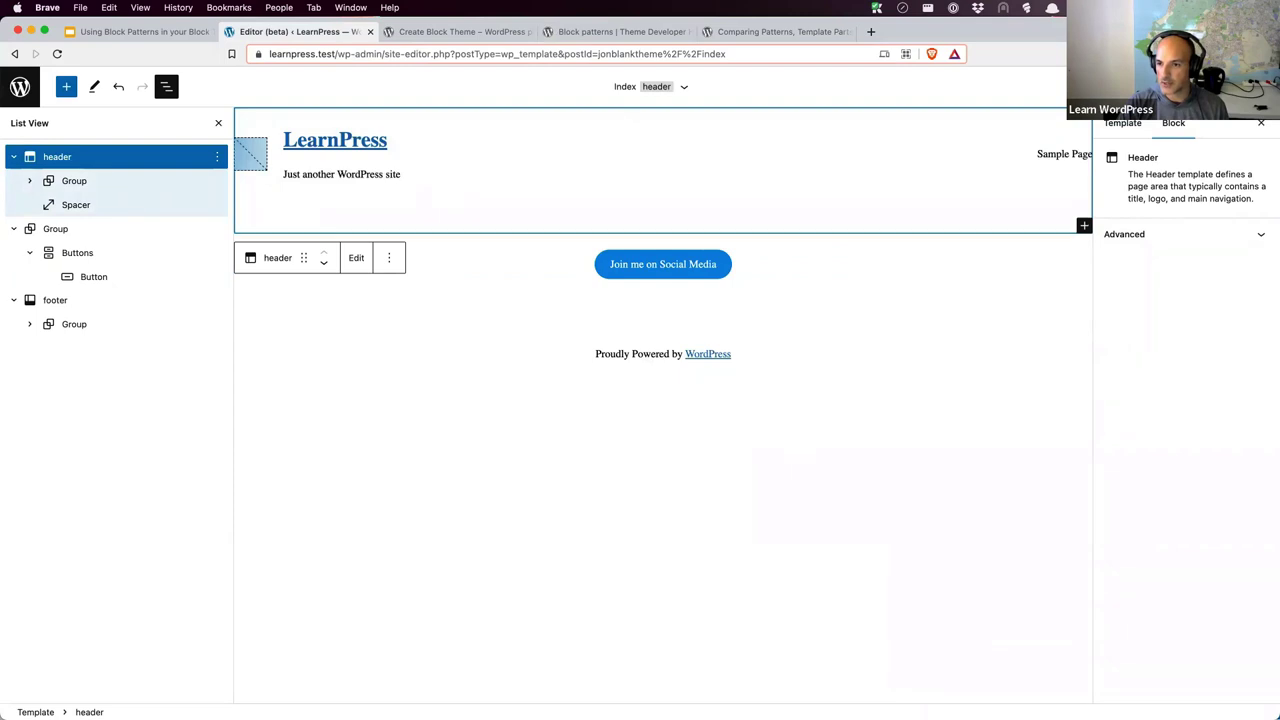
click(1258, 87)
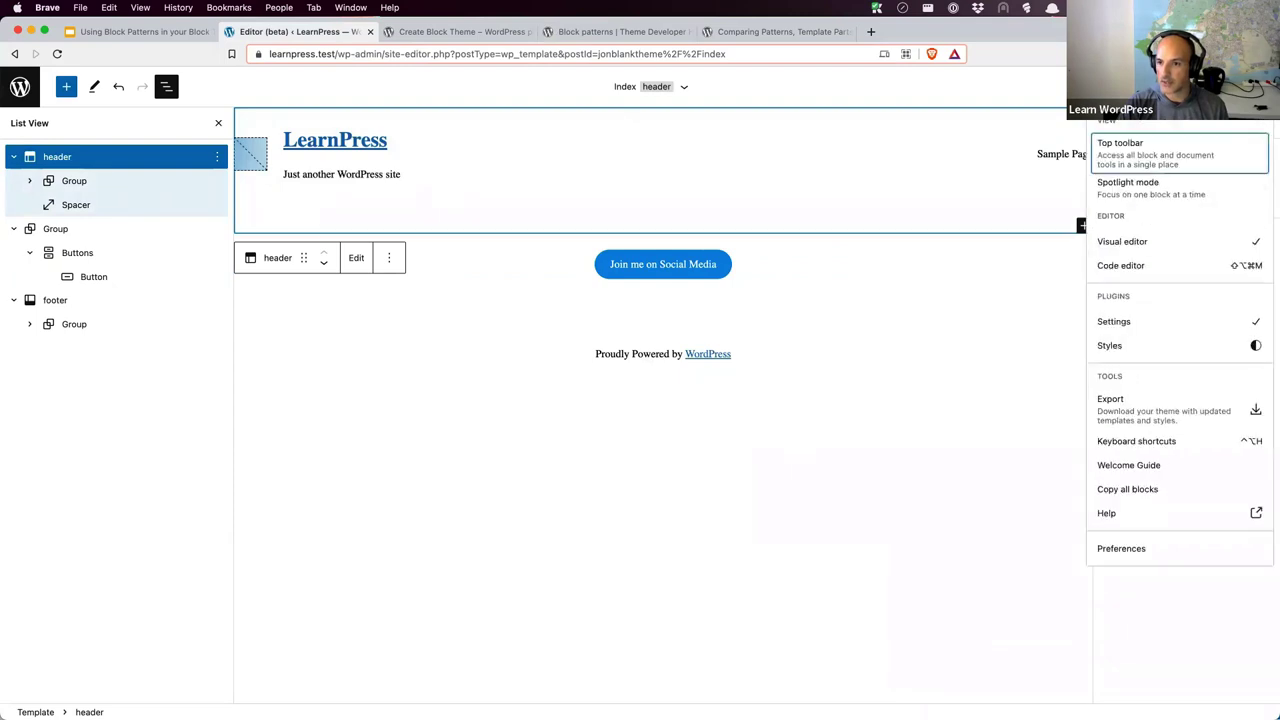
click(1195, 267)
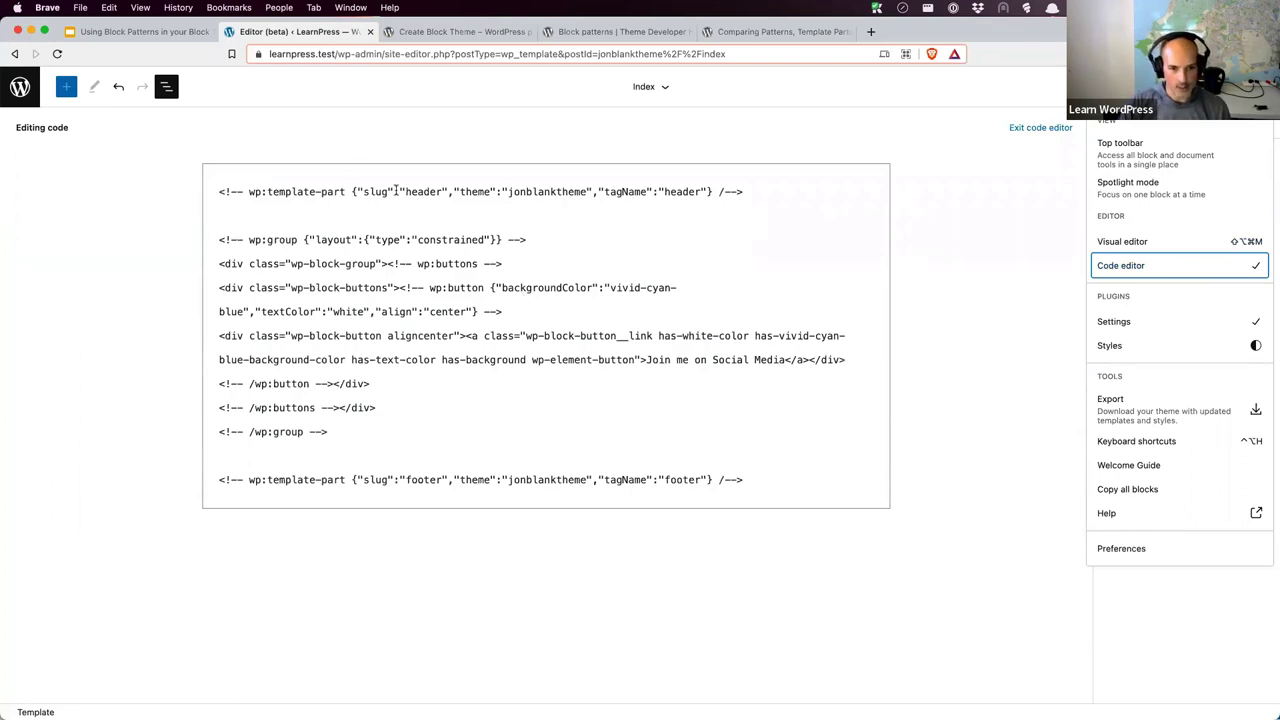
Copy the wp:group block markup holding the social media button, exit the code editor, and paste it as the content string in functions.php in Visual Studio Code.
drag(338, 435, 217, 242)
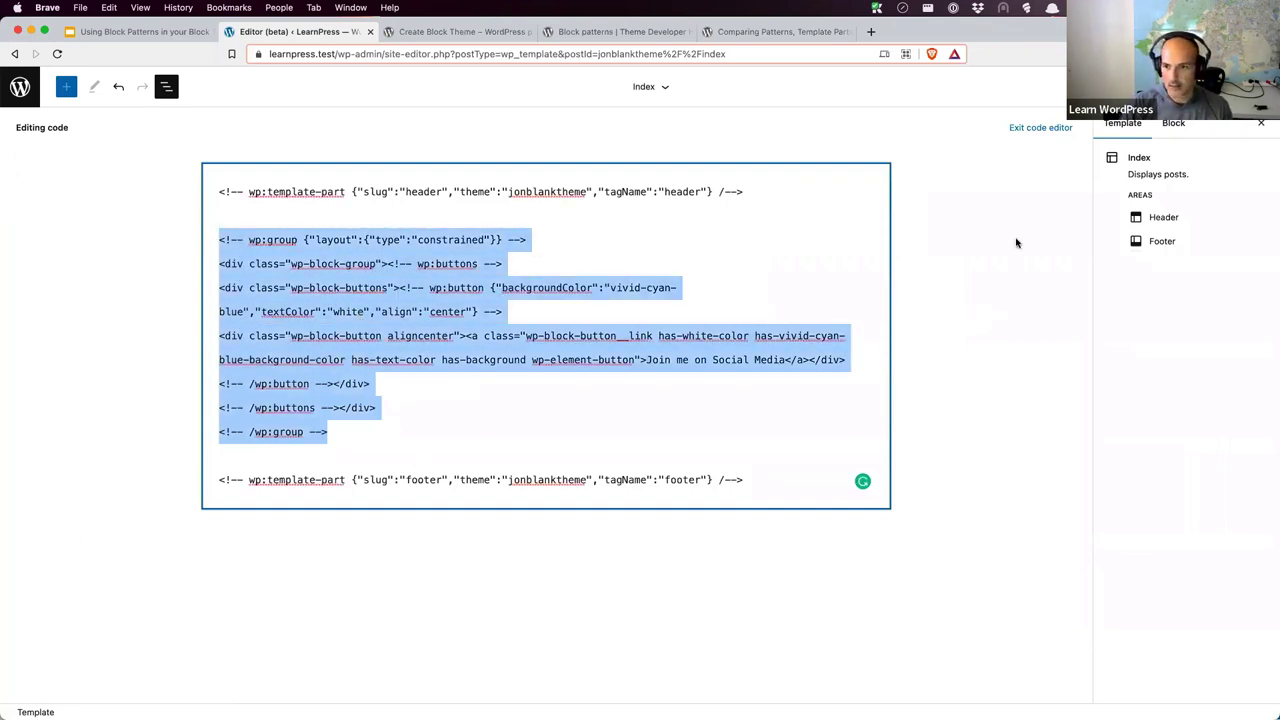
click(1040, 128)
key(super+Tab)
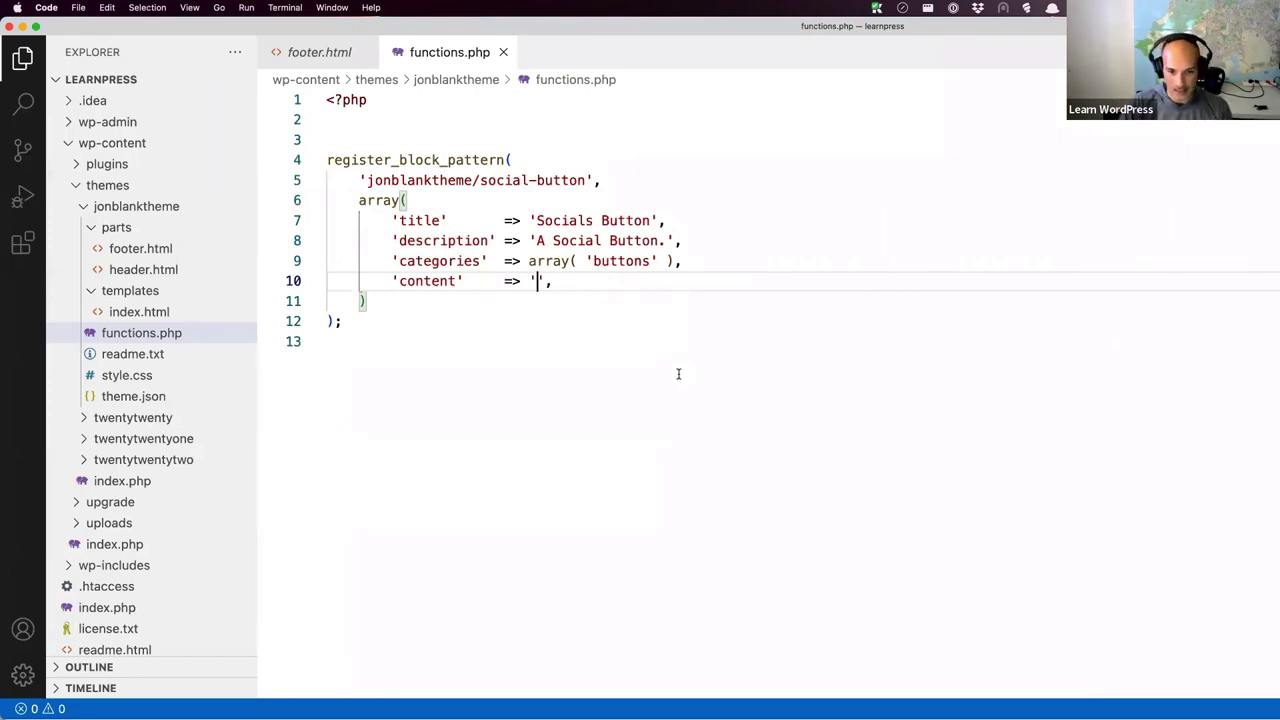
key(super+v)
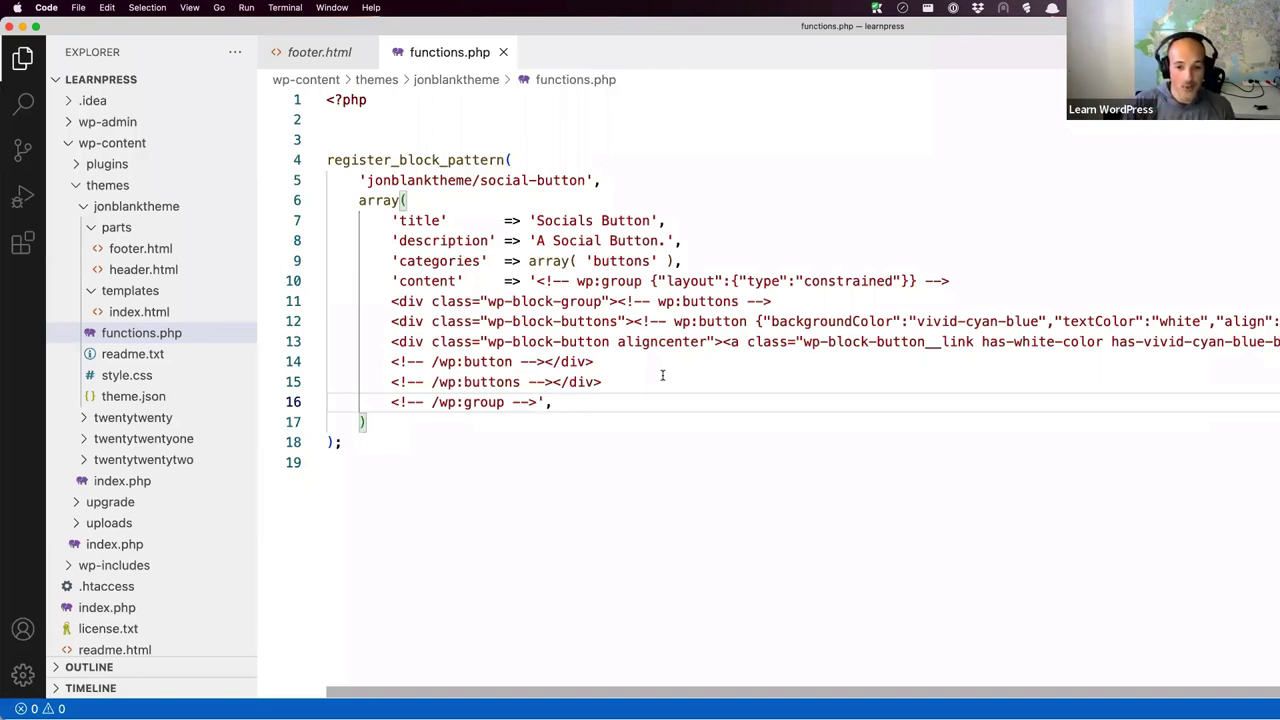
Indent the wp-block-group div beneath the opening wp:group comment and move the opening wp:buttons comment onto its own line.
click(392, 302)
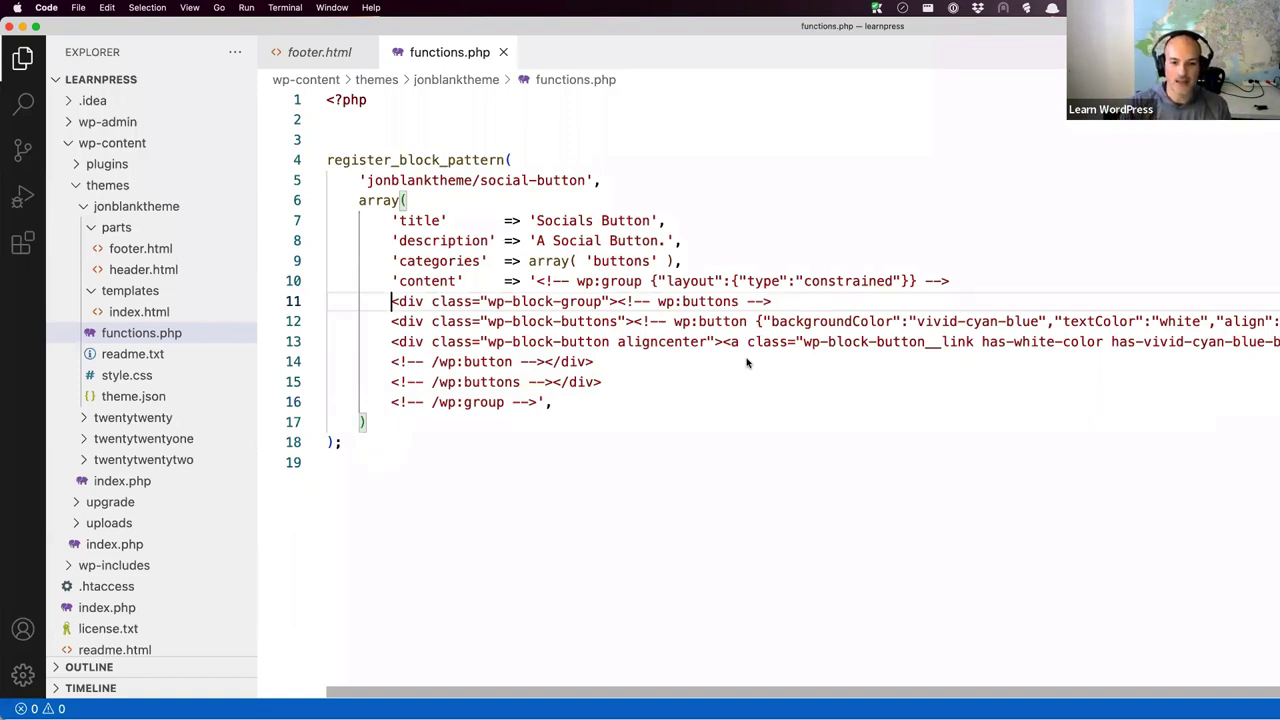
click(538, 402)
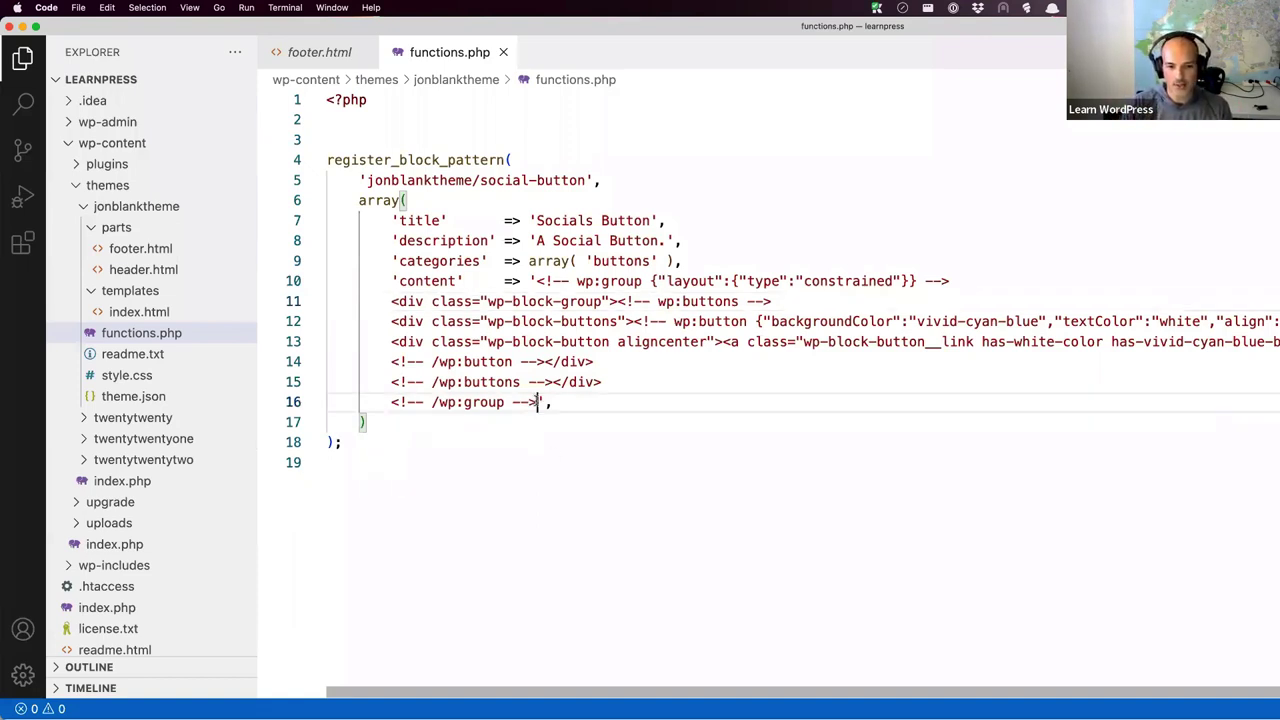
drag(538, 402, 537, 281)
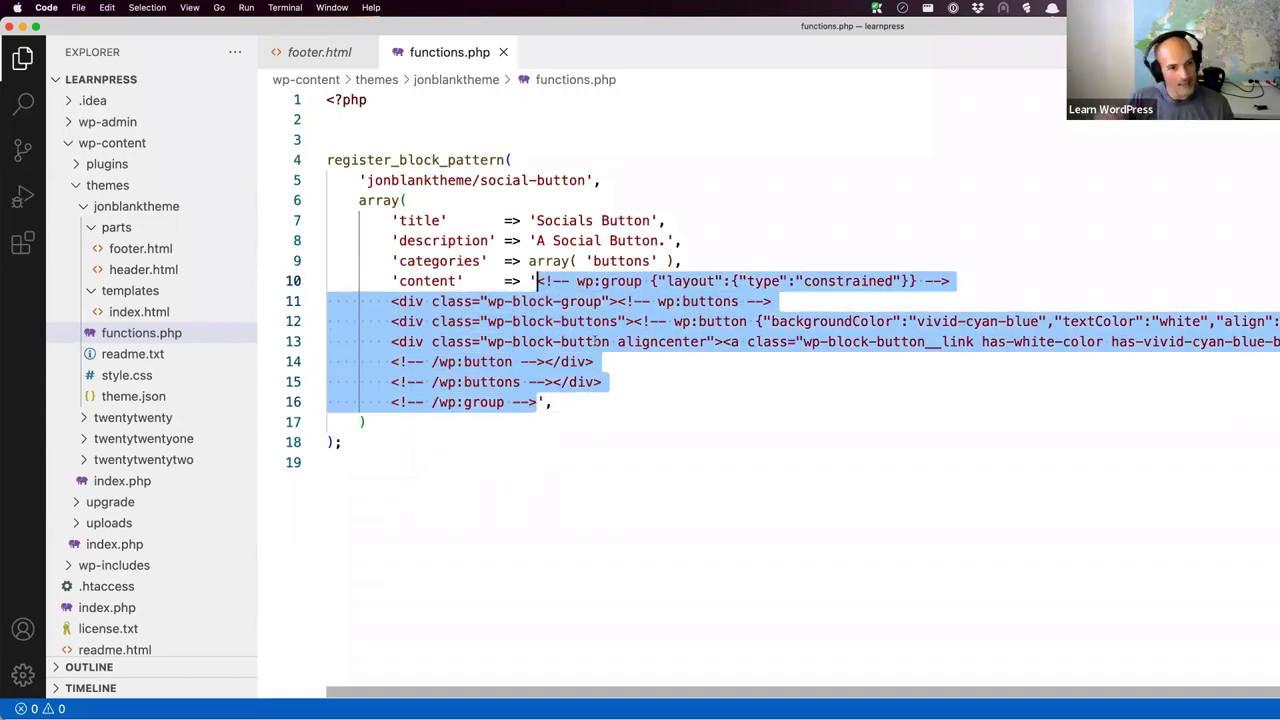
click(390, 302)
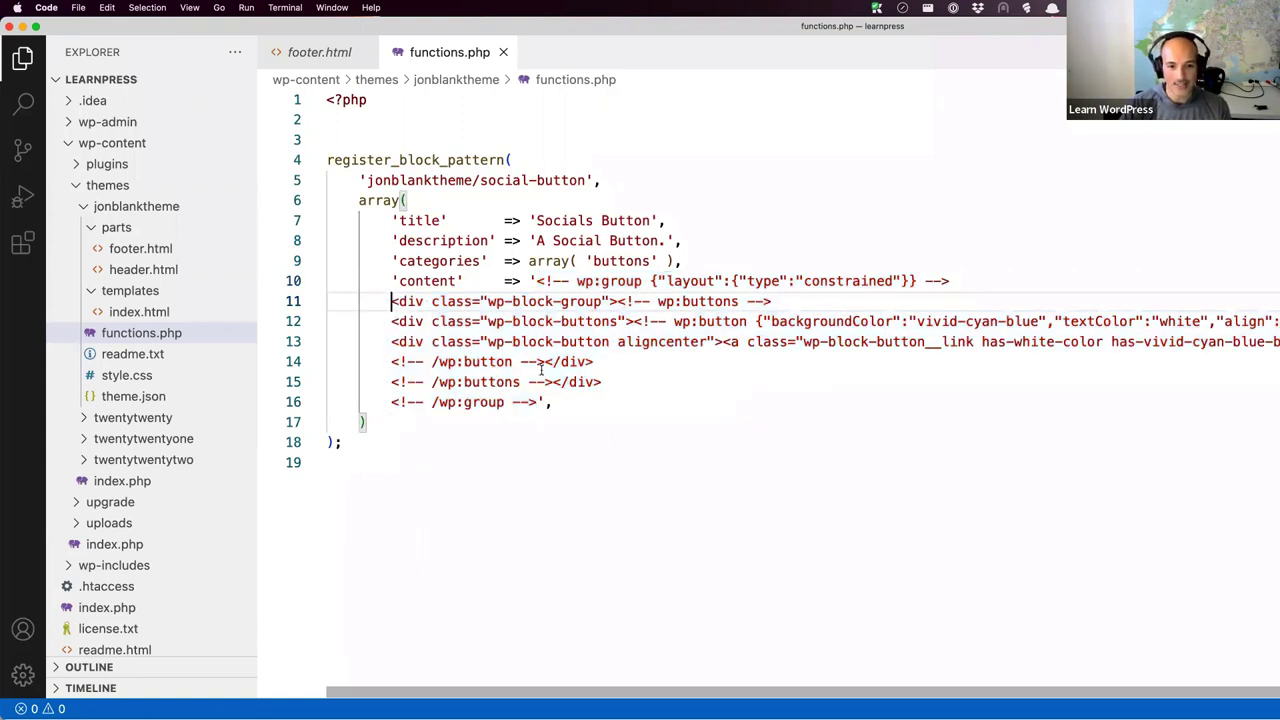
key(Tab)
key(Tab)
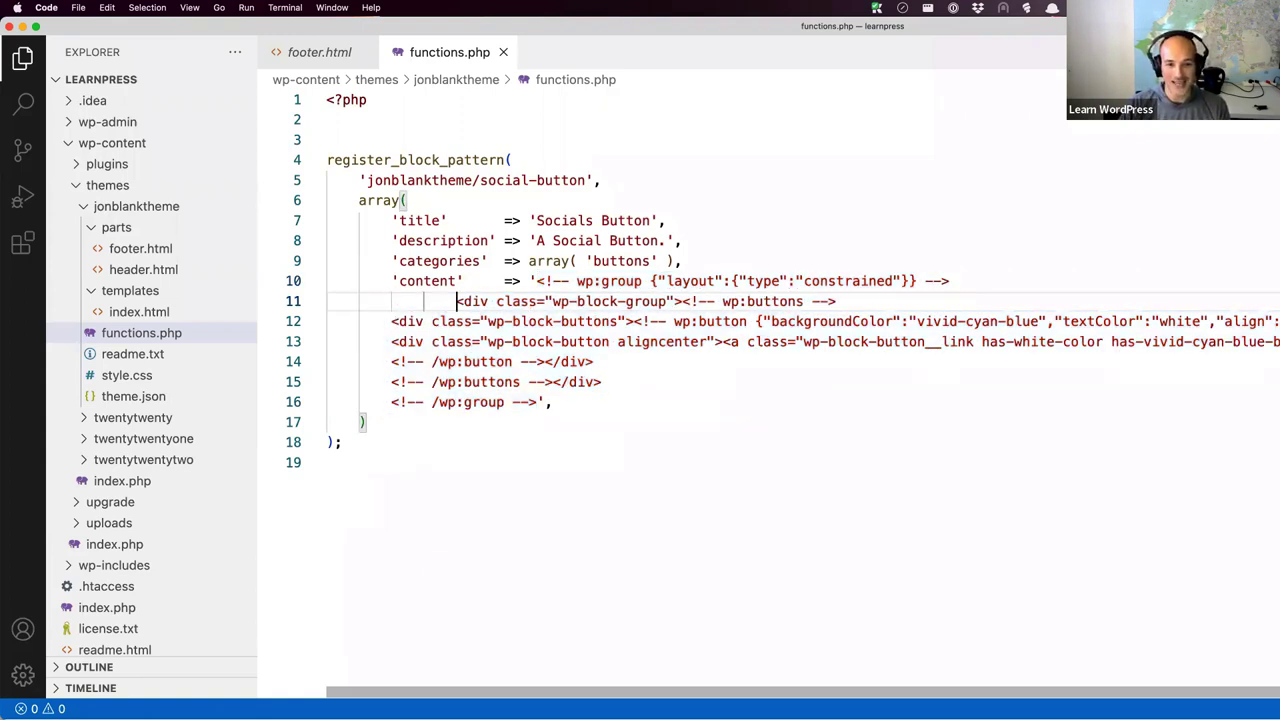
key(Tab)
key(Tab)
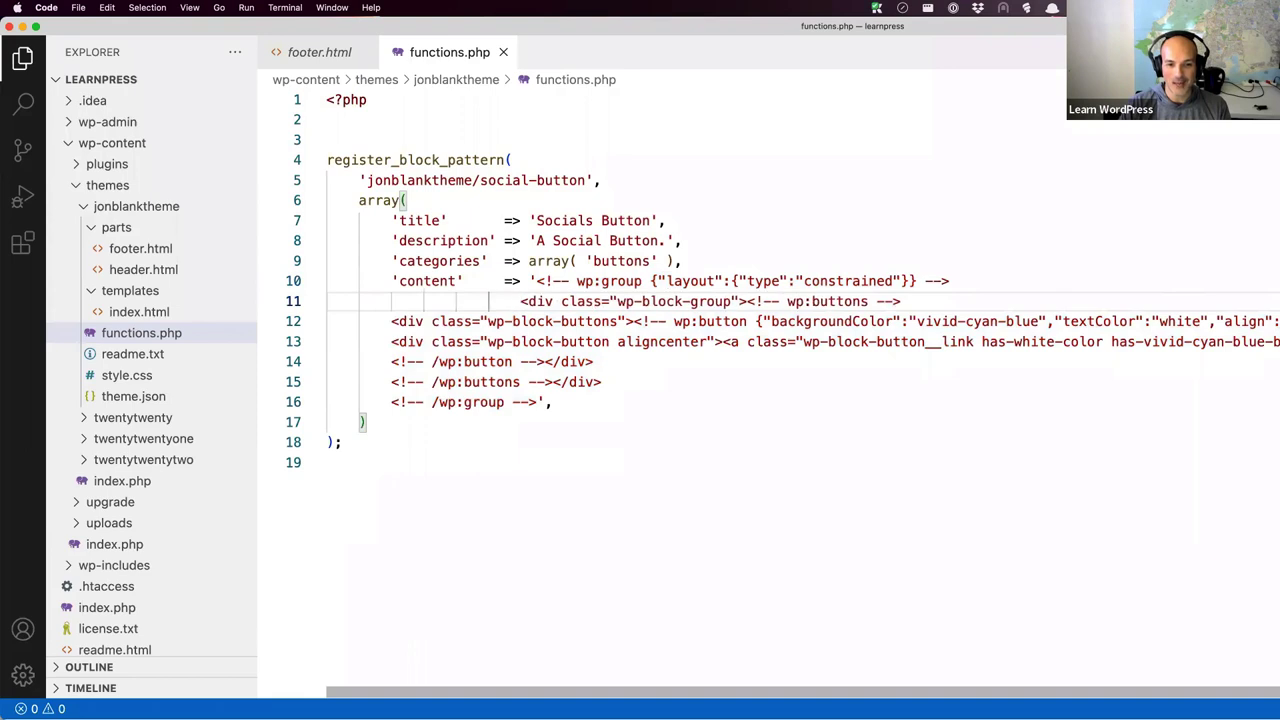
key(Tab)
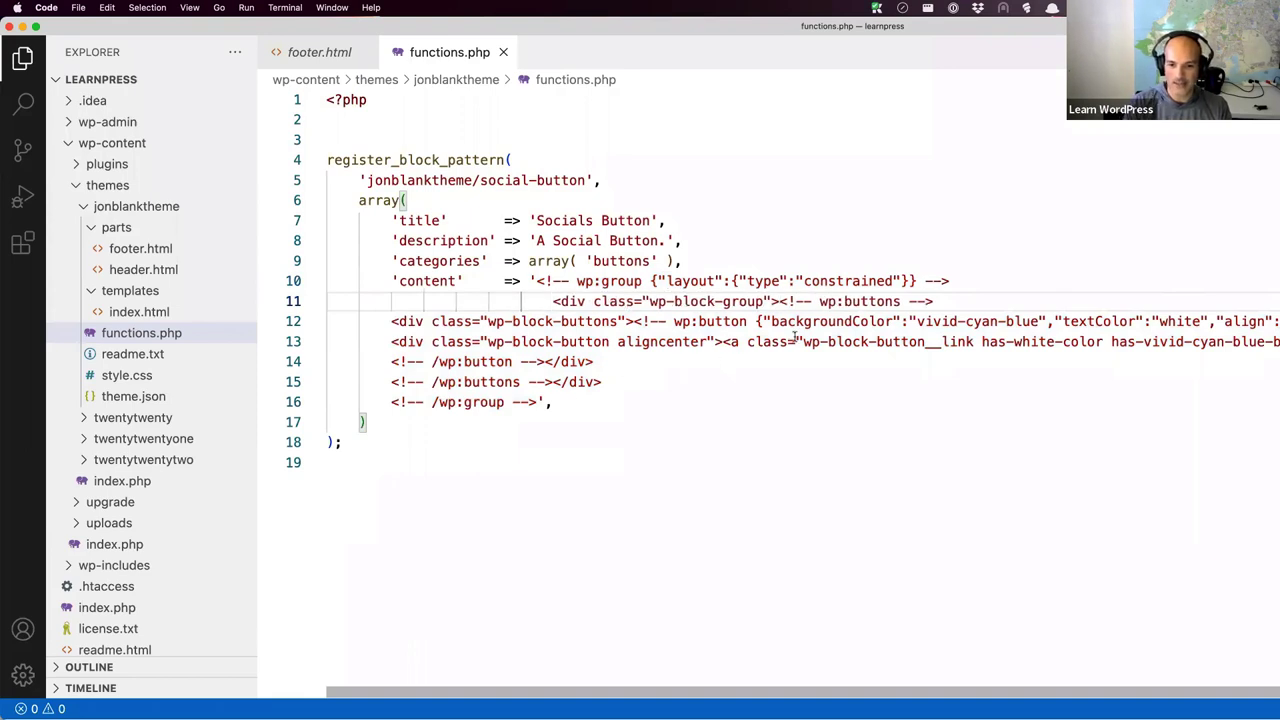
click(779, 301)
key(Return)
Indent the wp-block-buttons div one level deeper than the opening wp:buttons comment and move the opening wp:button comment onto its own line.
click(555, 341)
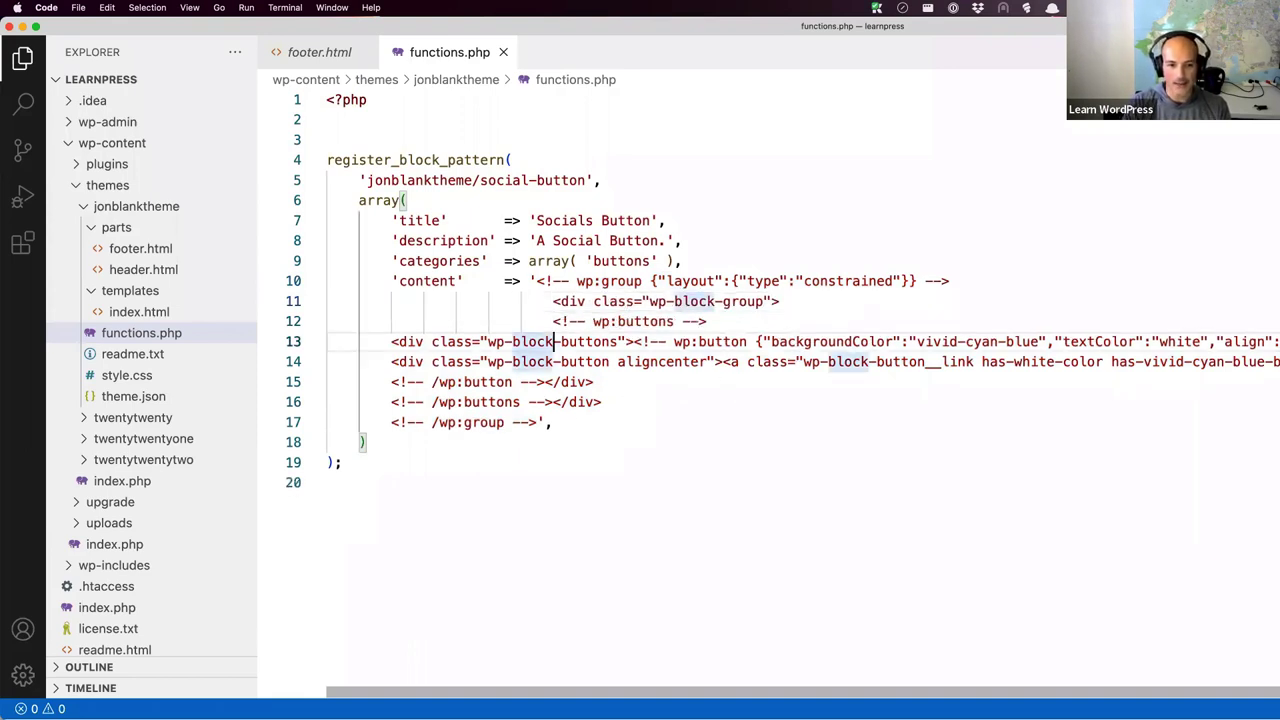
click(391, 341)
key(Tab)
key(Tab)
key(Tab)
key(Tab)
key(Tab)
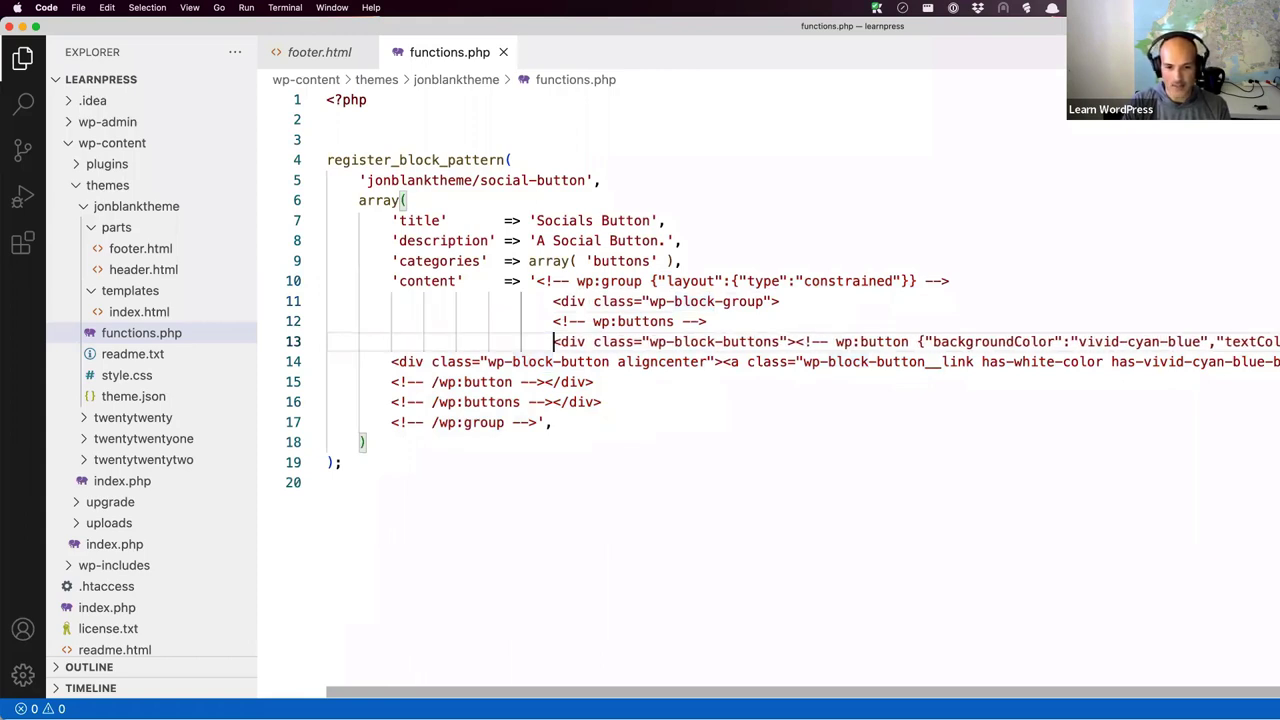
key(Tab)
key(alt+Right)
key(alt+Right)
key(alt+Right)
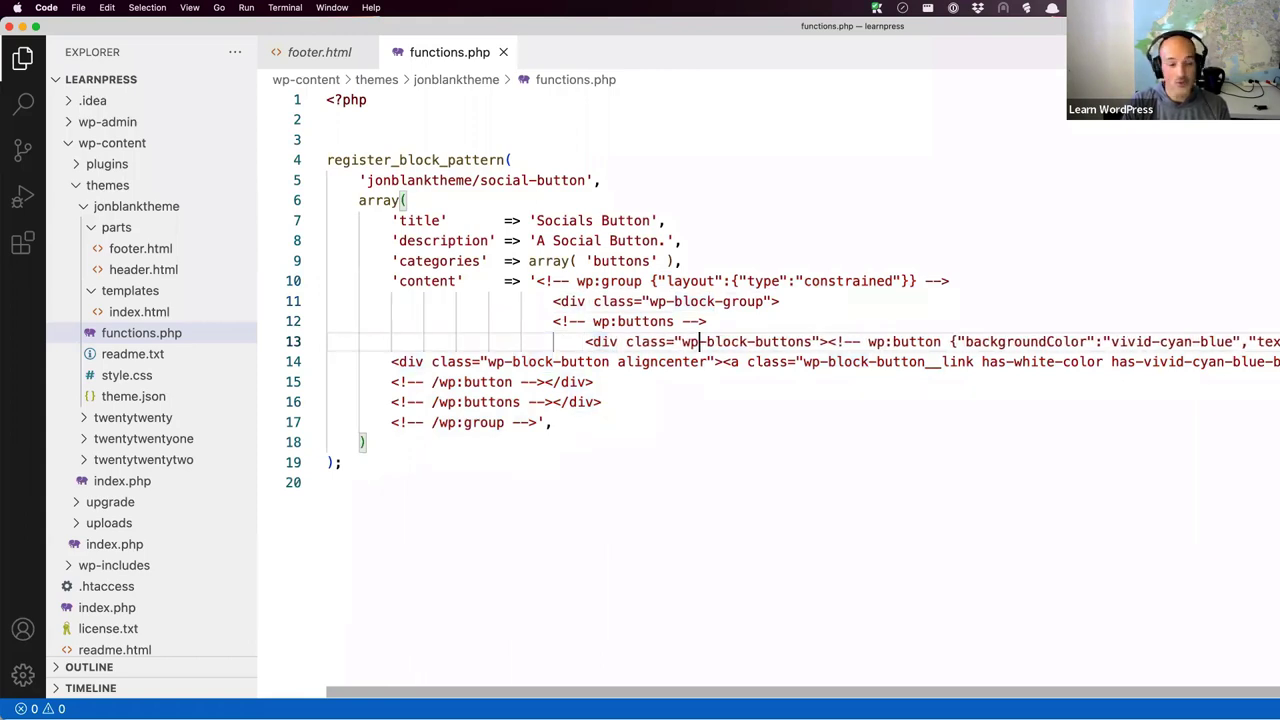
key(Right)
key(Right)
key(Right)
key(Right)
key(Right)
key(Right)
key(Right)
key(Right)
key(Right)
key(Right)
key(Right)
key(Right)
key(Right)
key(Right)
key(Right)
key(Right)
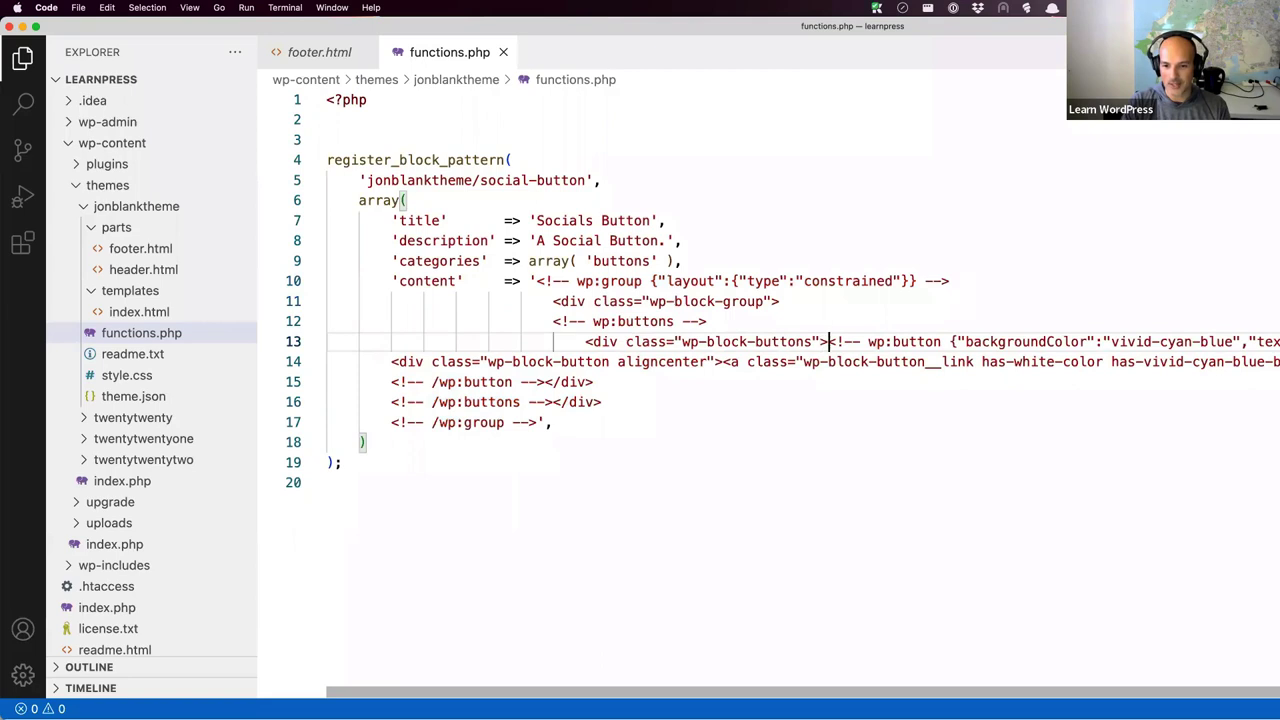
key(Return)
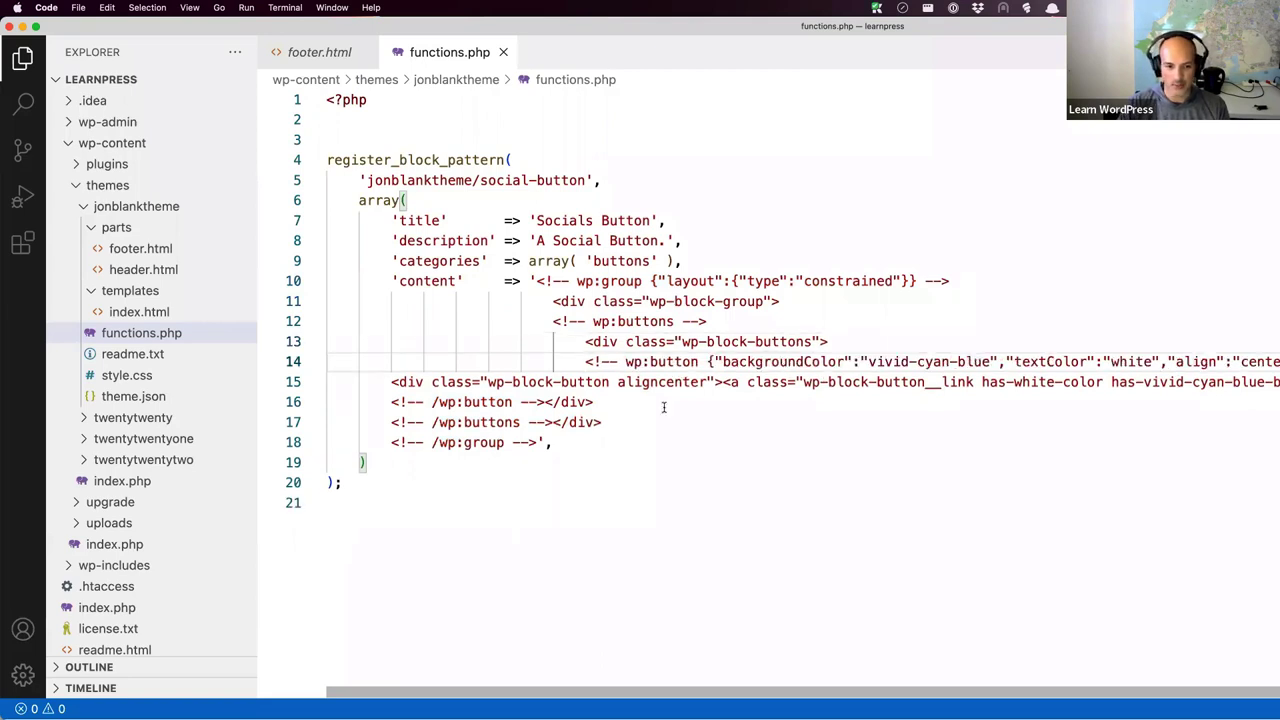
Indent the wp-block-button aligncenter div to the level of the wp:button comment and place its link on its own line, one level deeper.
click(392, 384)
key(Tab)
key(Tab)
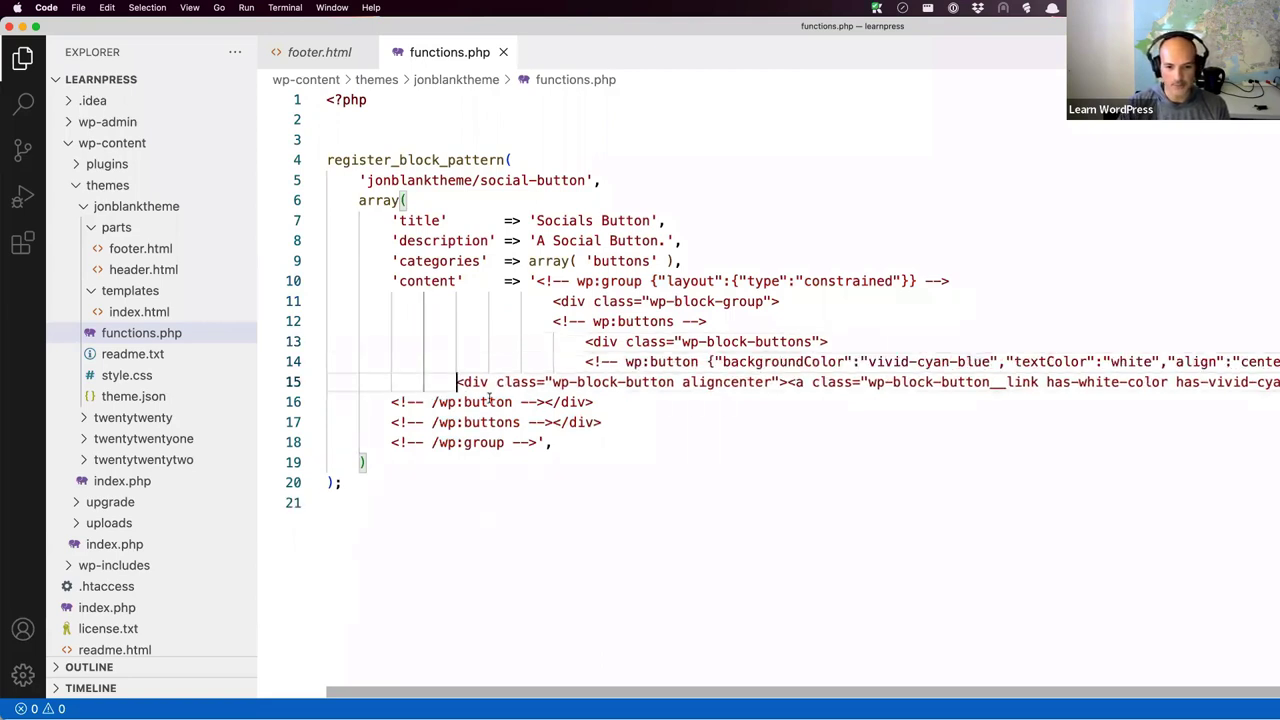
key(Tab)
key(Tab)
key(Tab)
key(Tab)
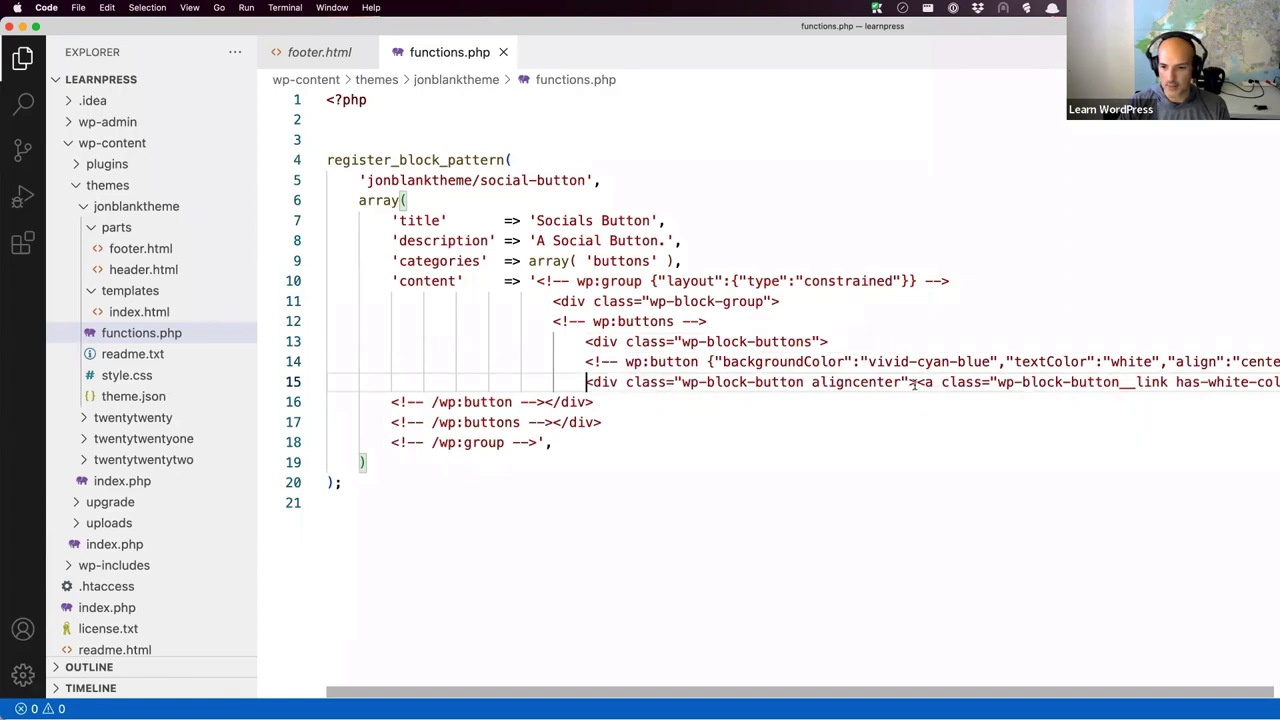
click(912, 383)
key(Return)
key(Tab)
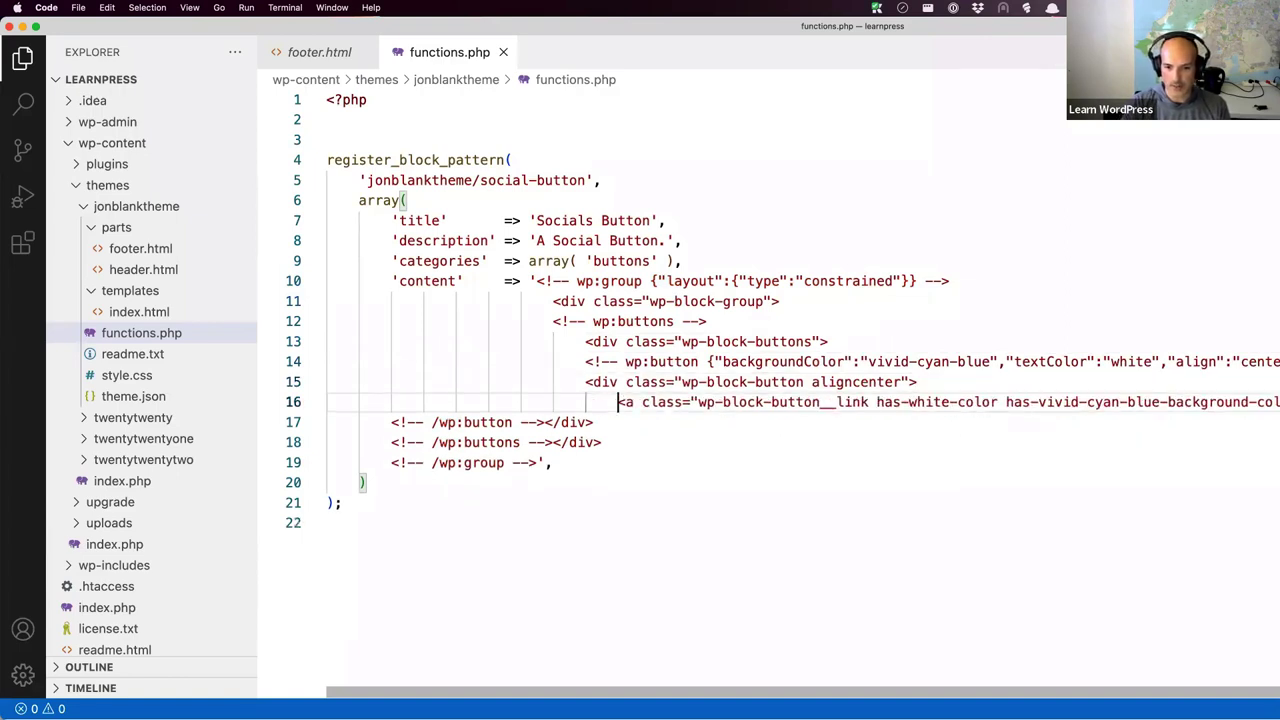
mouse_move(703, 690)
mouse_down()
mouse_move(1023, 696)
mouse_move(720, 690)
mouse_up()
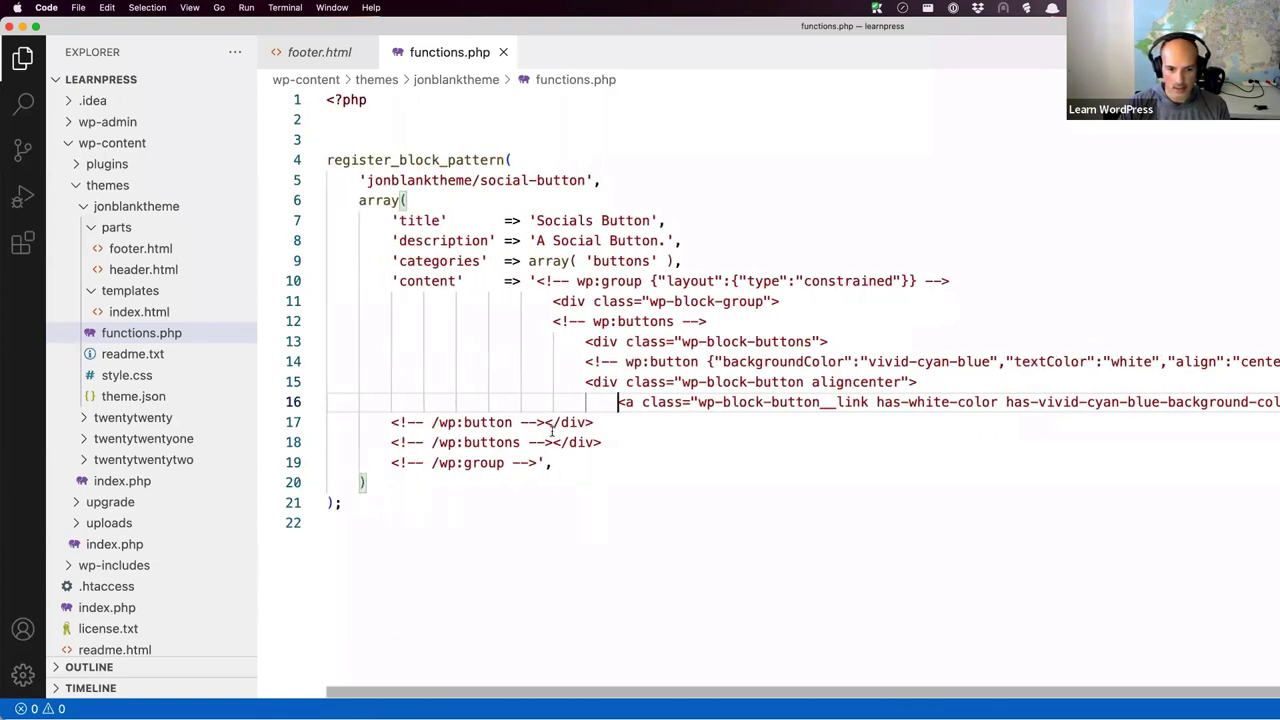
Align the closing wp:button comment with its opening comment and indent the aligncenter div one level deeper.
click(391, 422)
key(Tab)
key(Tab)
key(Tab)
key(Tab)
key(Tab)
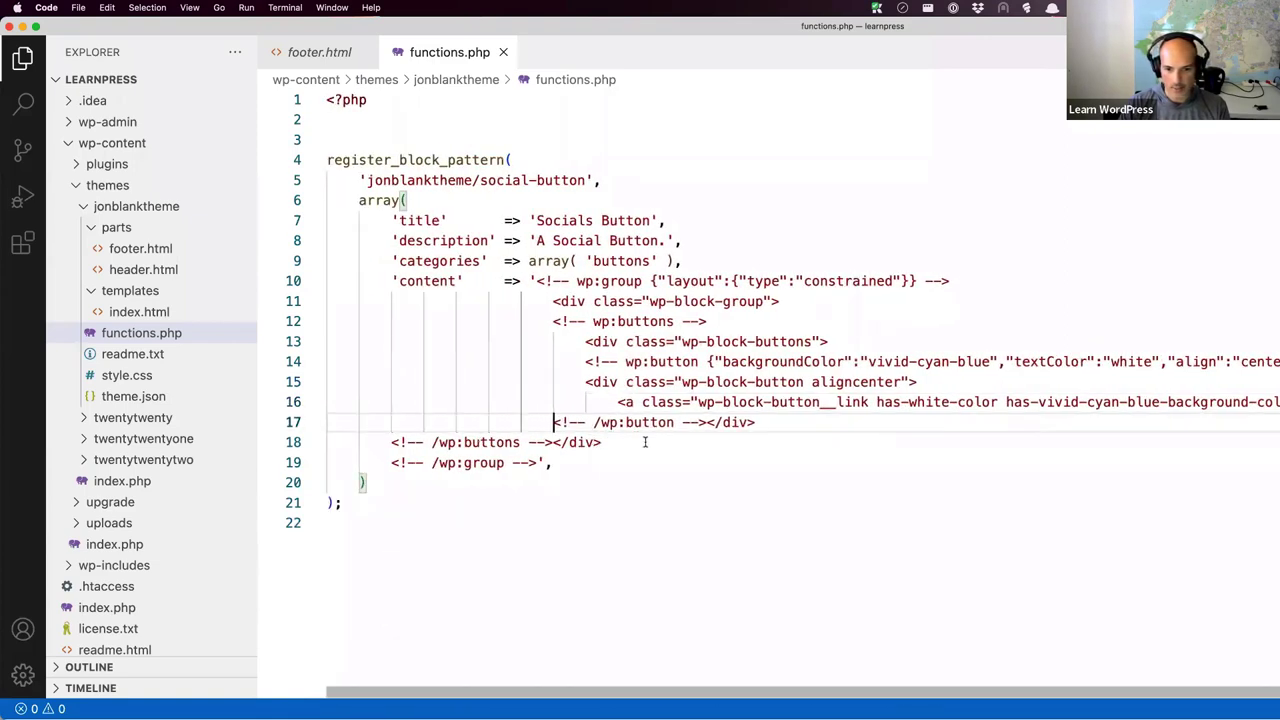
key(Tab)
key(Up)
key(Up)
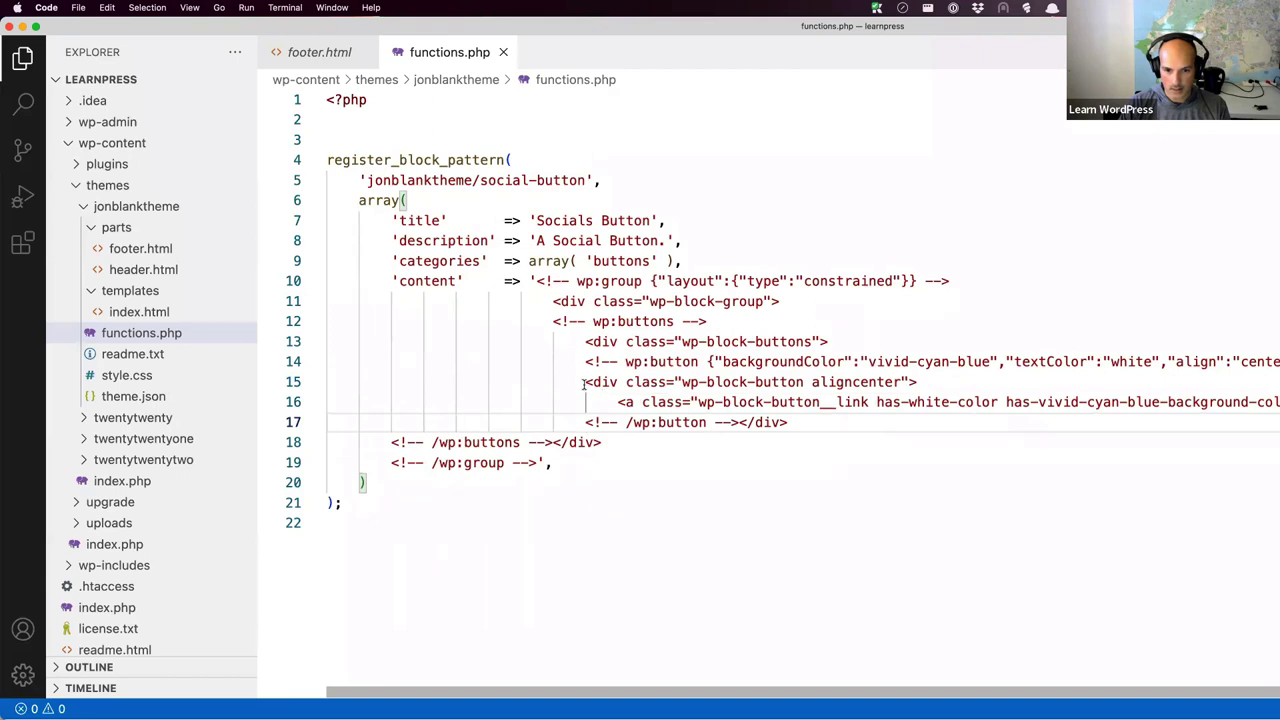
key(Tab)
Put the closing divs after the wp:button and wp:buttons closing comments on their own lines, indenting the closing wp:buttons comment to match its opening one.
click(739, 422)
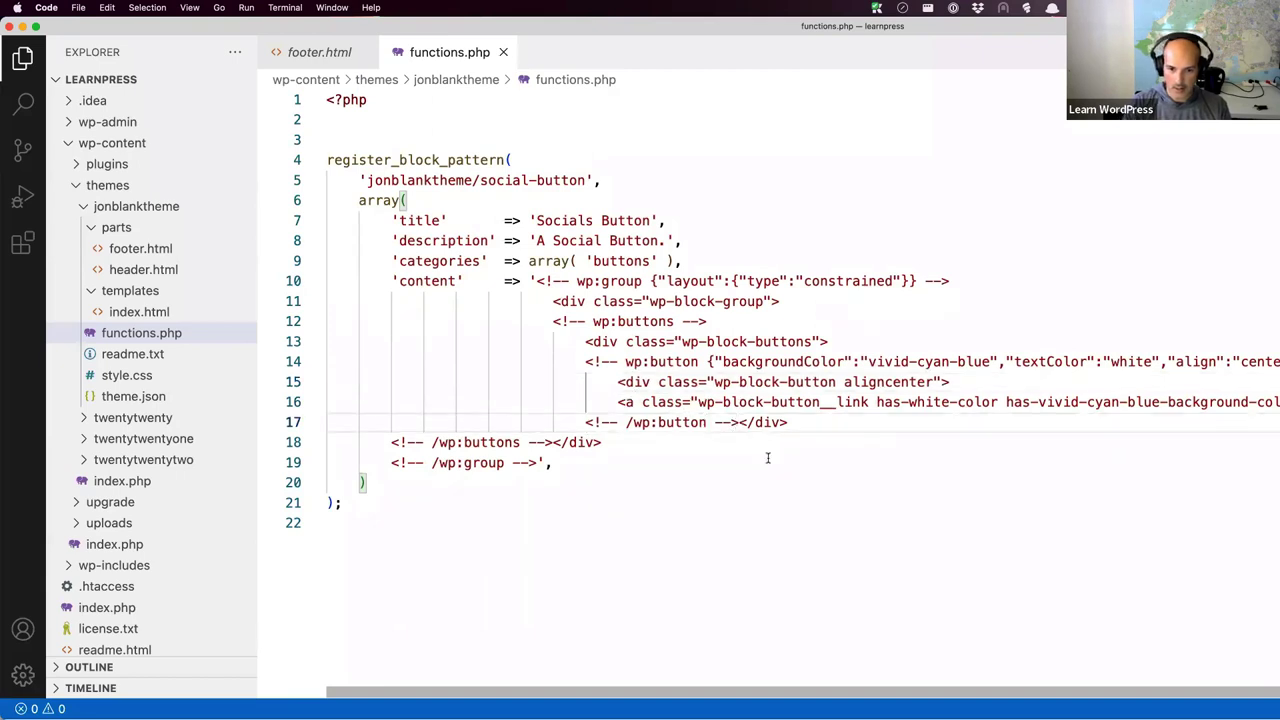
key(Return)
click(577, 462)
click(391, 462)
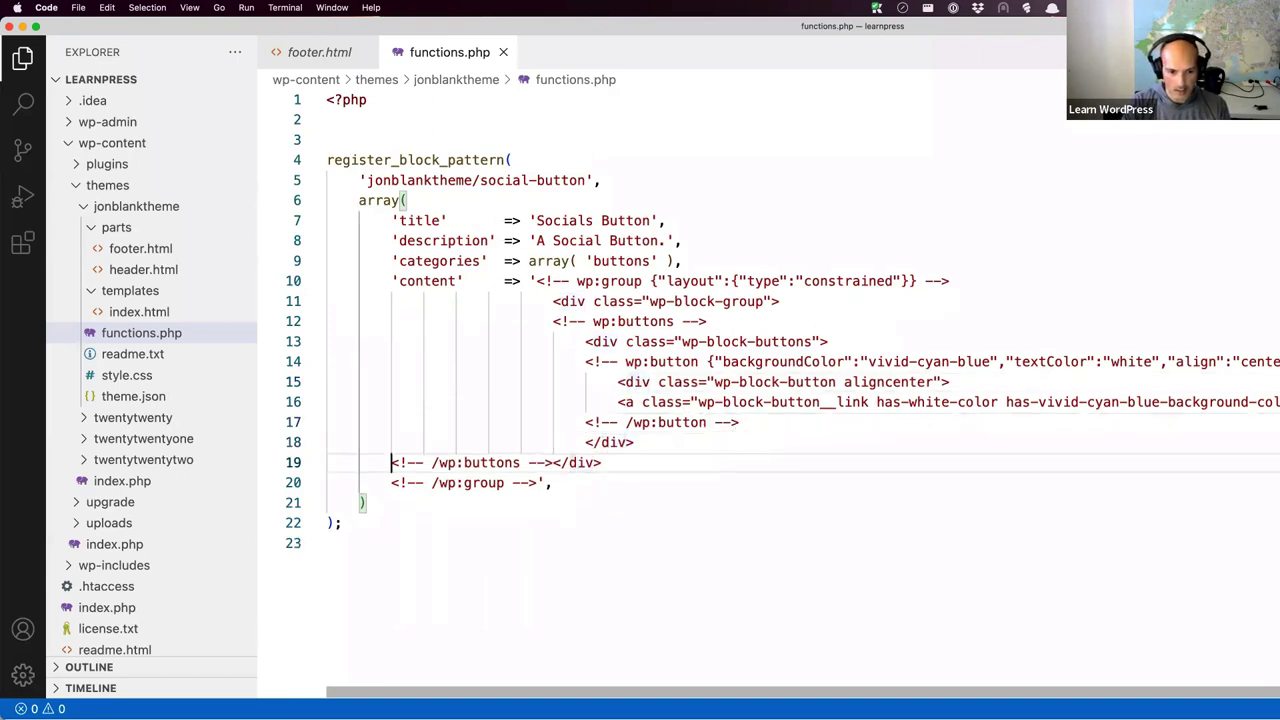
key(Tab)
key(Tab)
key(Tab)
key(Tab)
key(Tab)
key(alt+Right)
key(alt+Right)
key(alt+Right)
key(alt+Right)
key(alt+Right)
key(alt+Right)
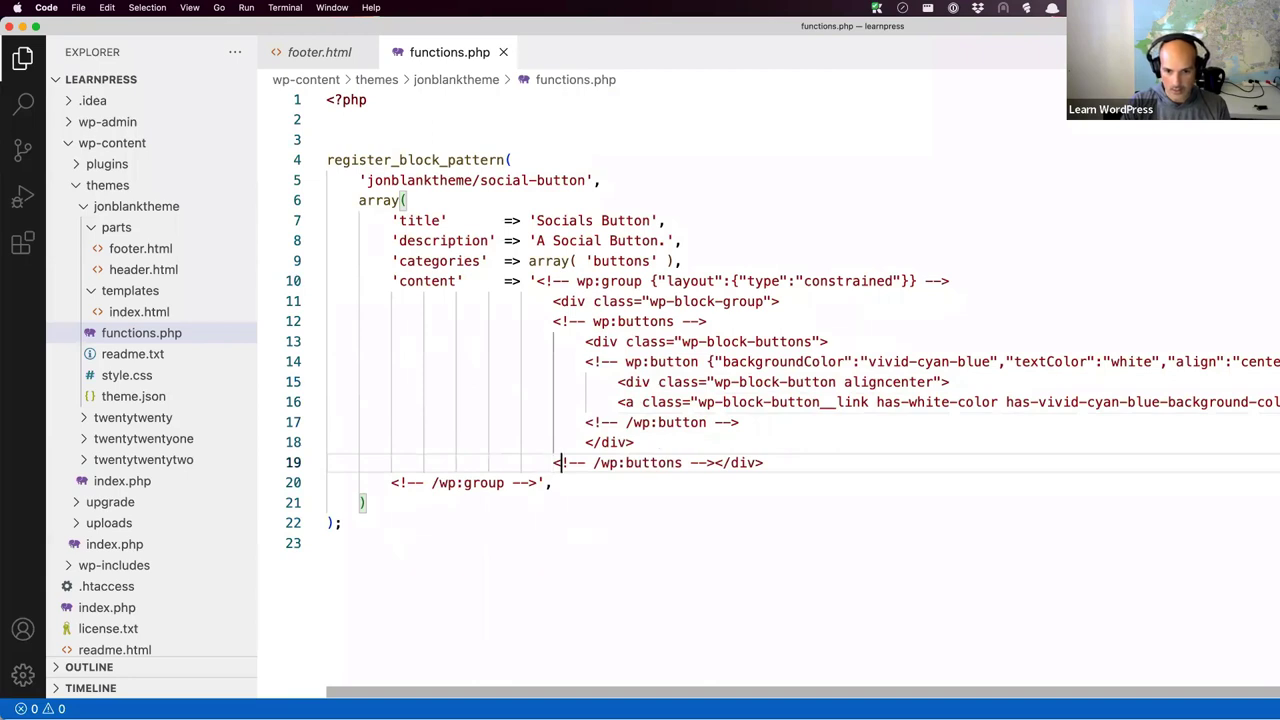
key(alt+Right)
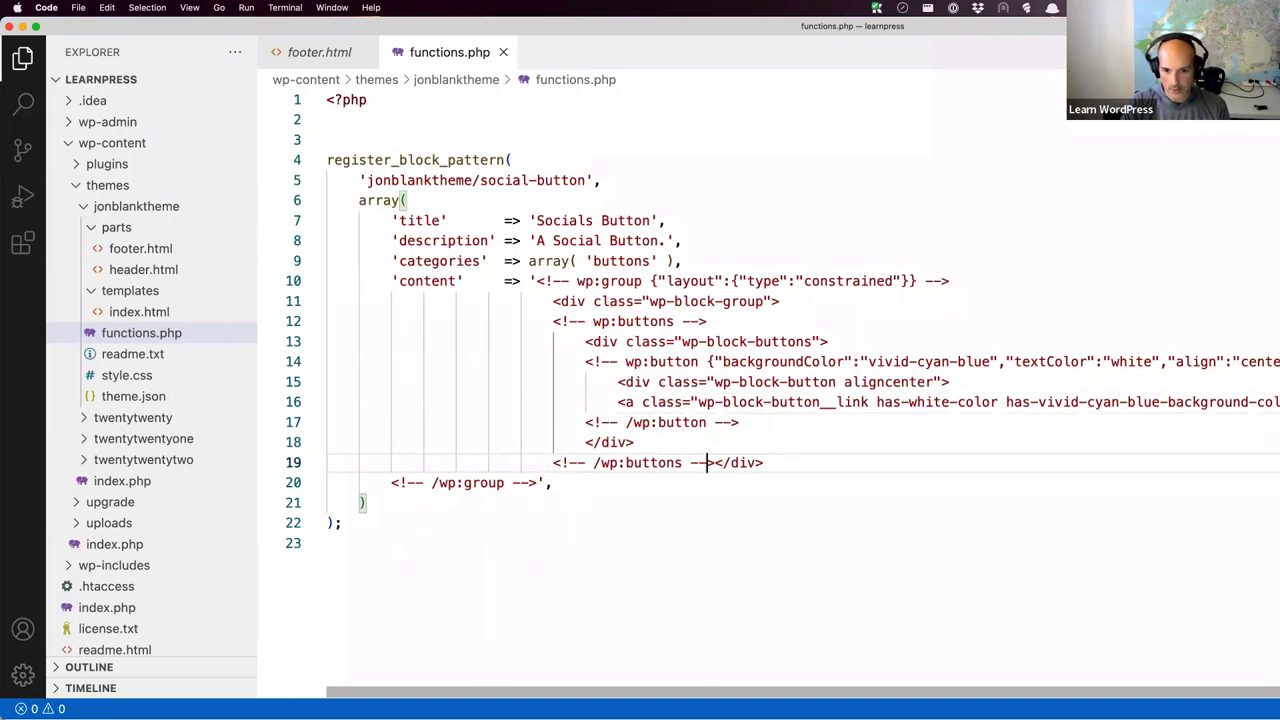
key(Return)
Indent the closing wp:group comment four levels, so it sits one level outside the group's closing div.
key(Down)
key(Left)
key(Left)
key(alt+Left)
key(alt+Left)
key(alt+Left)
key(alt+Left)
key(alt+Left)
key(alt+Left)
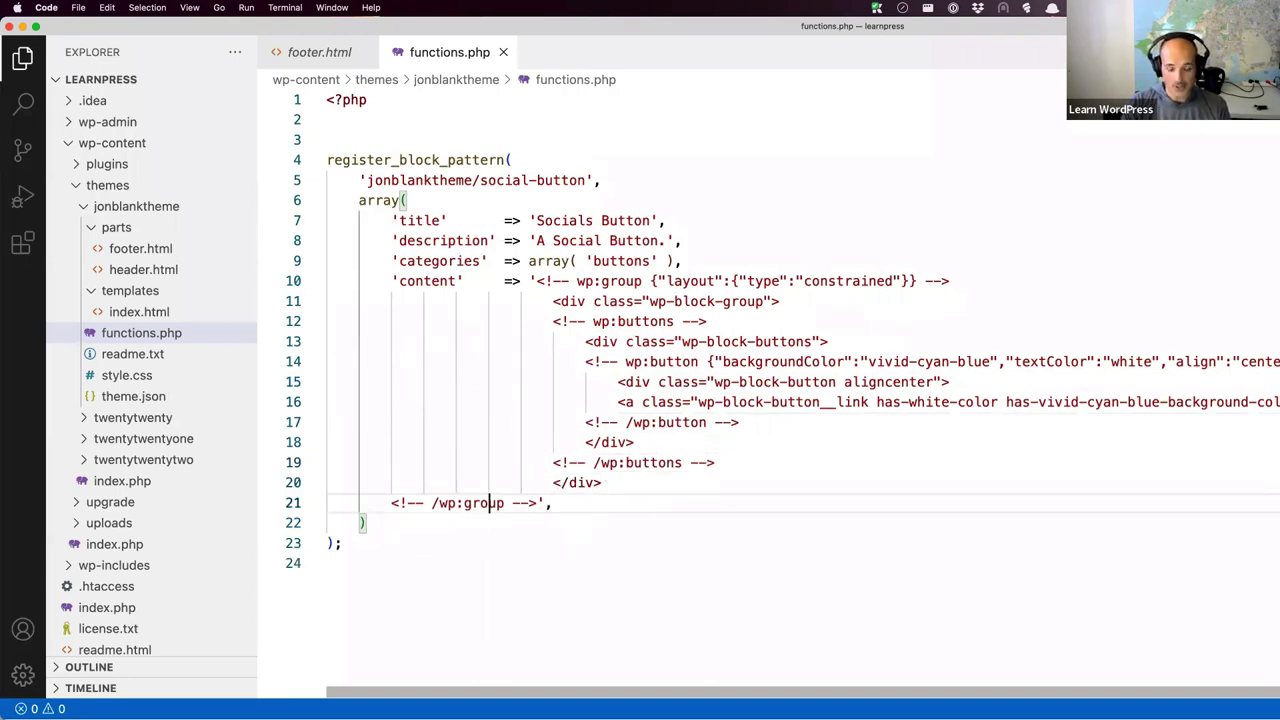
key(Tab)
key(Tab)
key(Tab)
key(Tab)
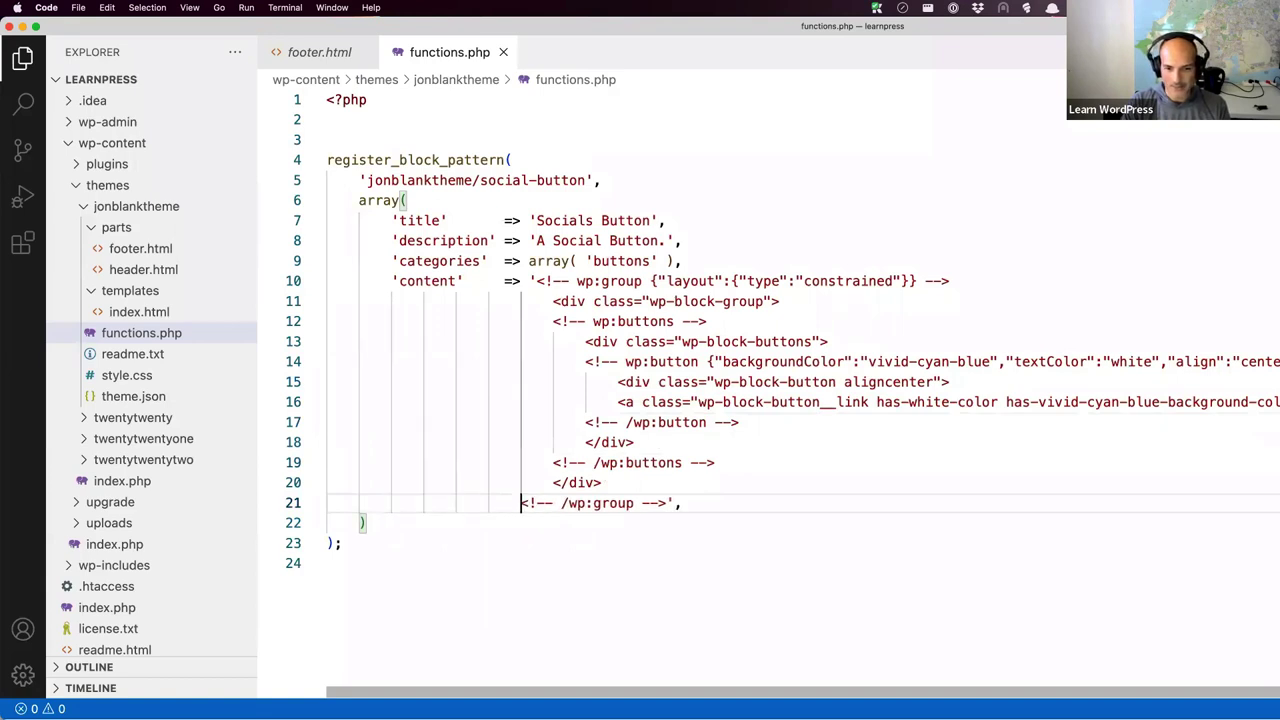
Indent the opening and closing wp:buttons comments one level deeper inside the wp-block-group div.
key(Up)
key(Up)
key(Up)
key(Up)
key(Up)
key(Up)
key(Up)
key(Up)
key(Up)
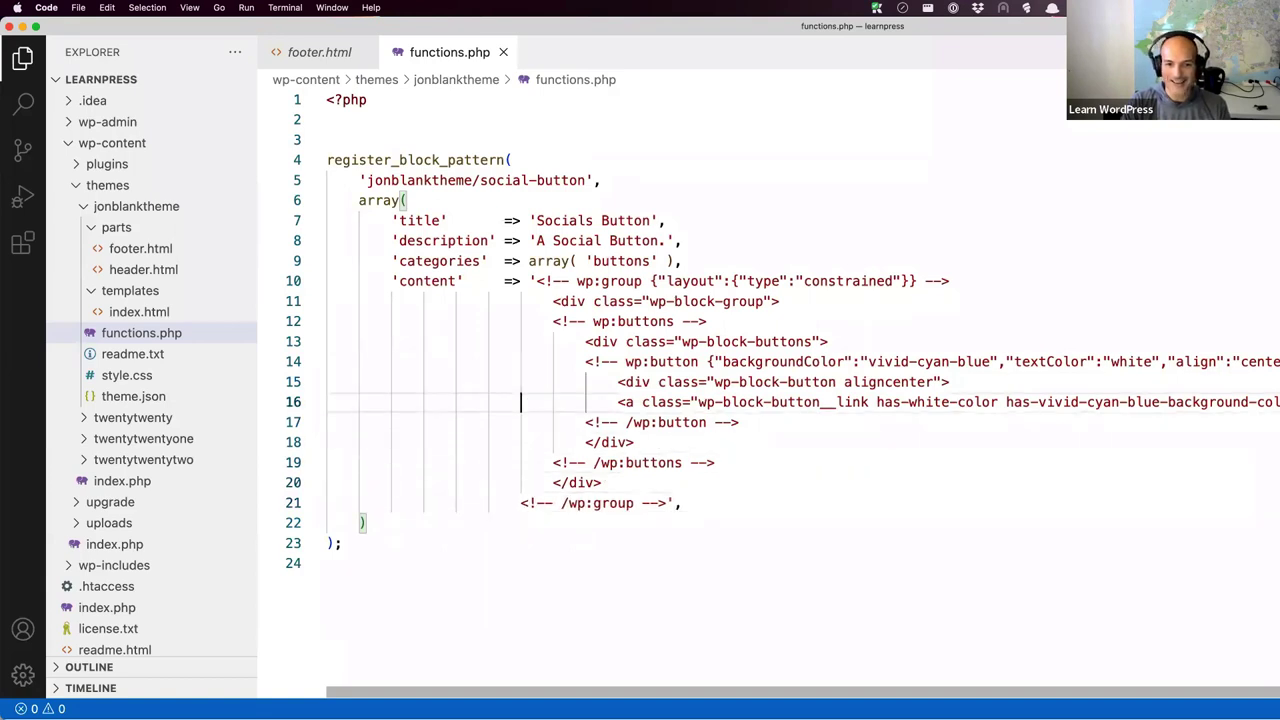
key(Tab)
key(Down)
key(Down)
key(Down)
key(Down)
key(Down)
key(Down)
key(Down)
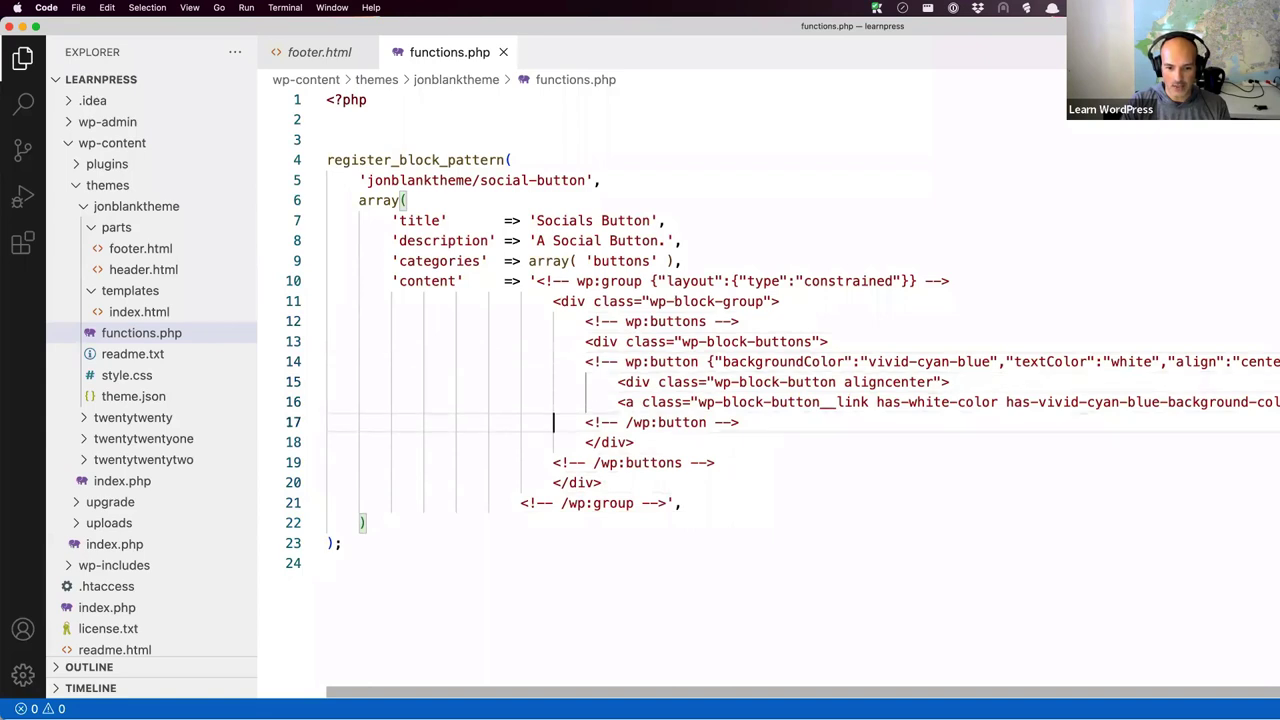
key(Tab)
Indent the whole wp:button block one level inside the wp-block-buttons div, keeping the closing div aligned with that div's opening tag.
key(Up)
key(Up)
key(Up)
key(Up)
key(Up)
key(Up)
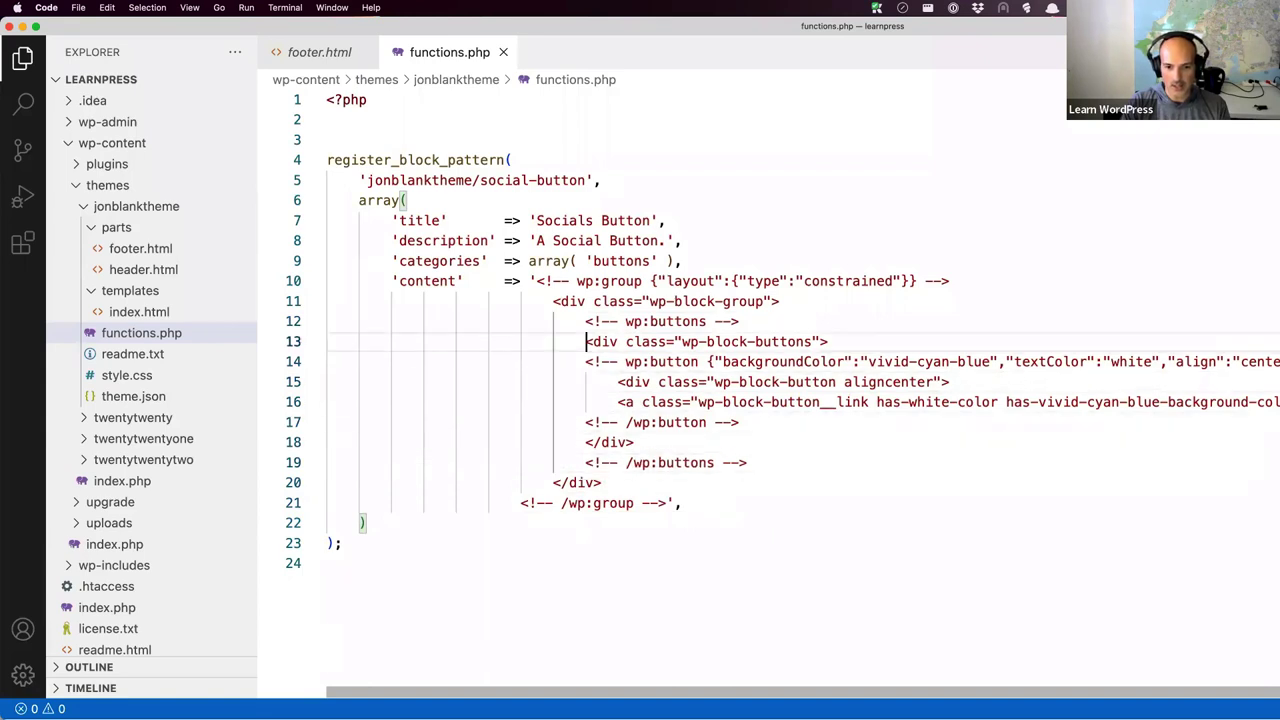
key(Down)
key(shift+Down)
key(shift+Down)
key(shift+Down)
key(shift+Down)
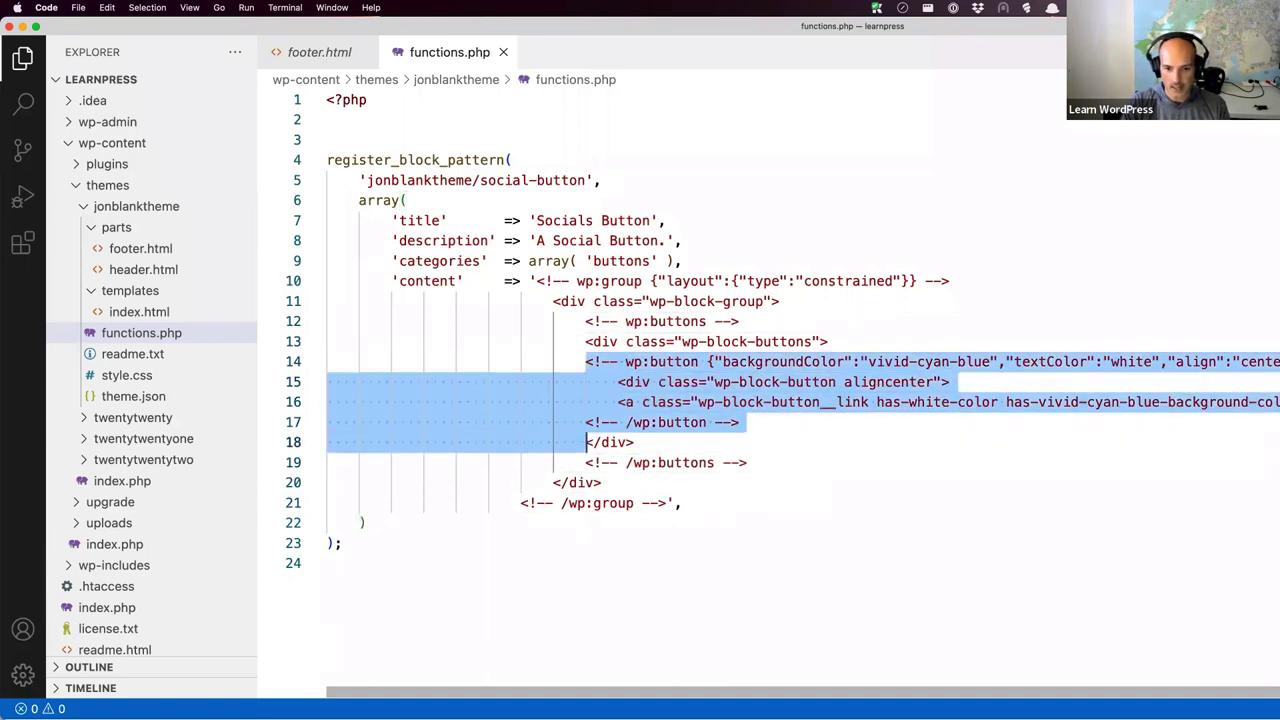
key(Tab)
key(Escape)
key(Tab)
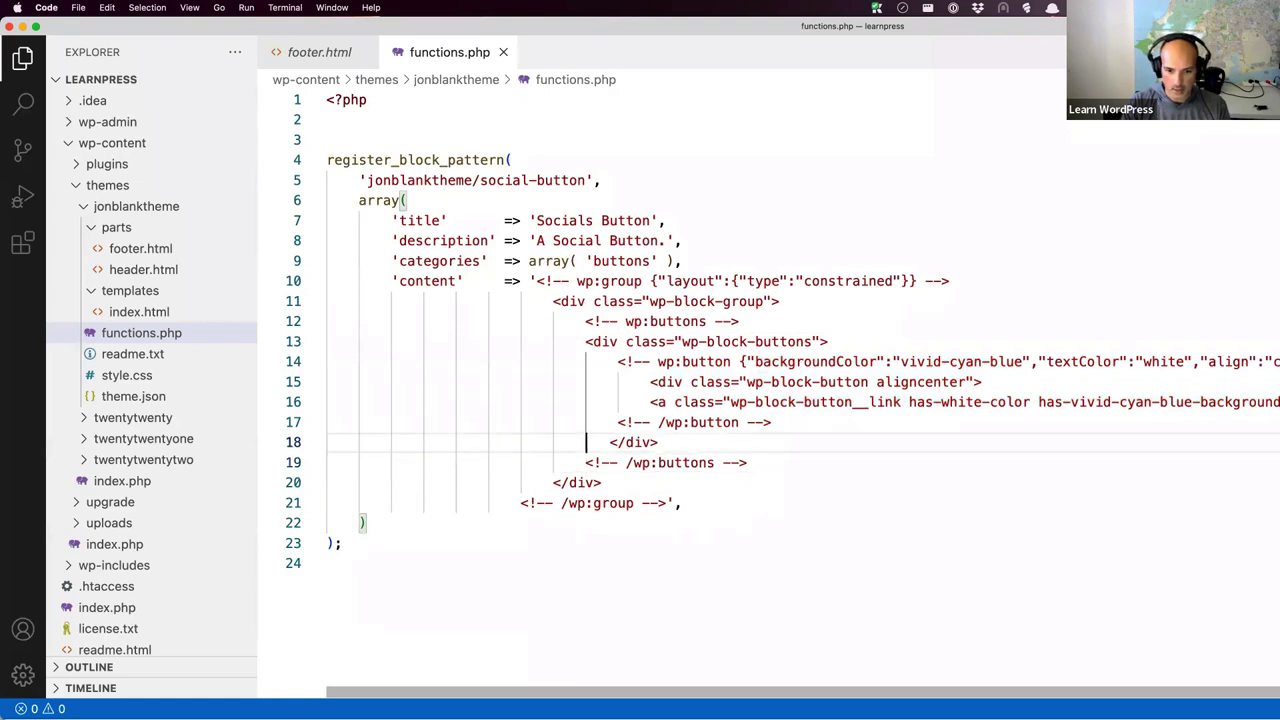
key(BackSpace)
key(BackSpace)
key(BackSpace)
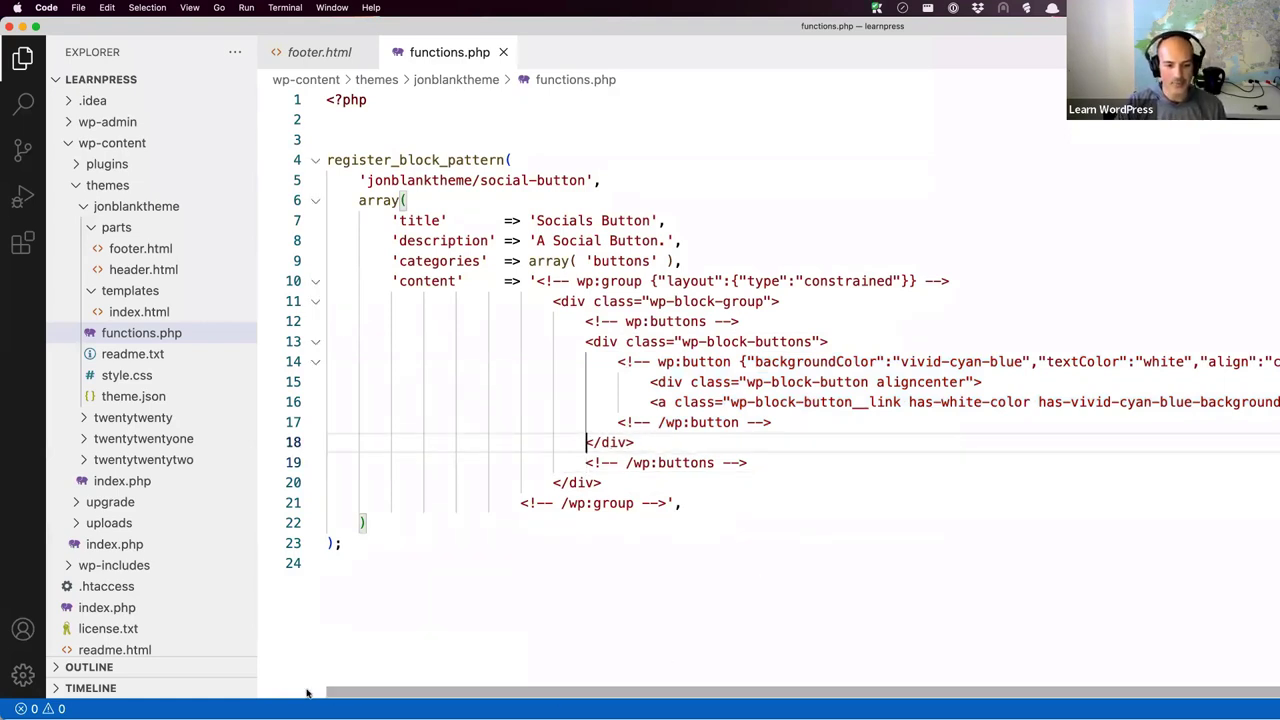
Review the button link's class names and the closing quote and comma that end the content string.
drag(314, 692, 618, 692)
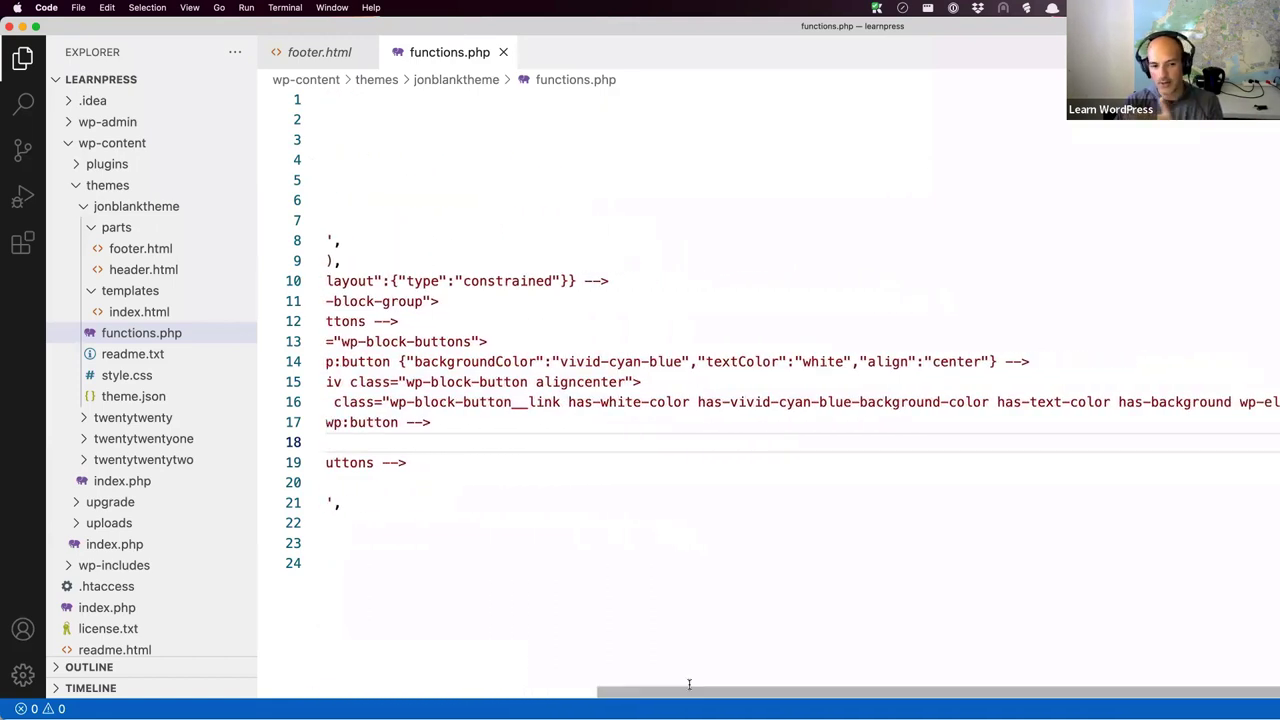
click(790, 402)
click(948, 402)
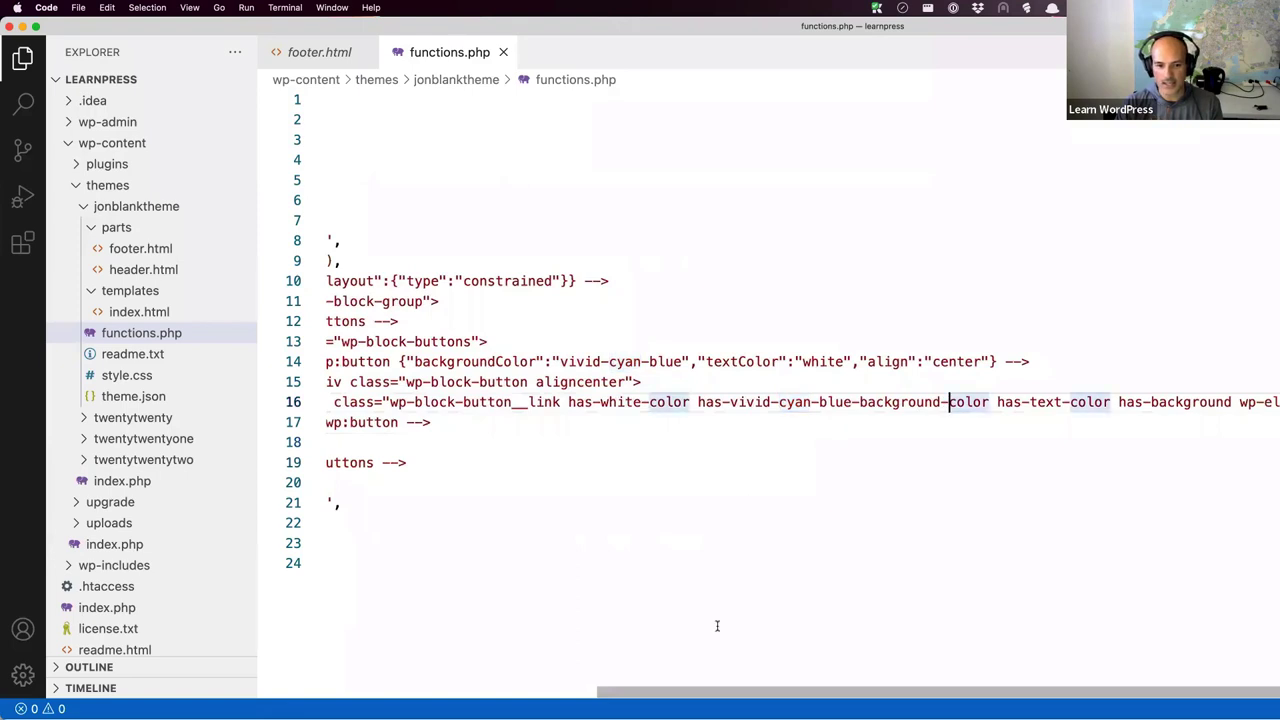
scroll(717, 626, left, 5)
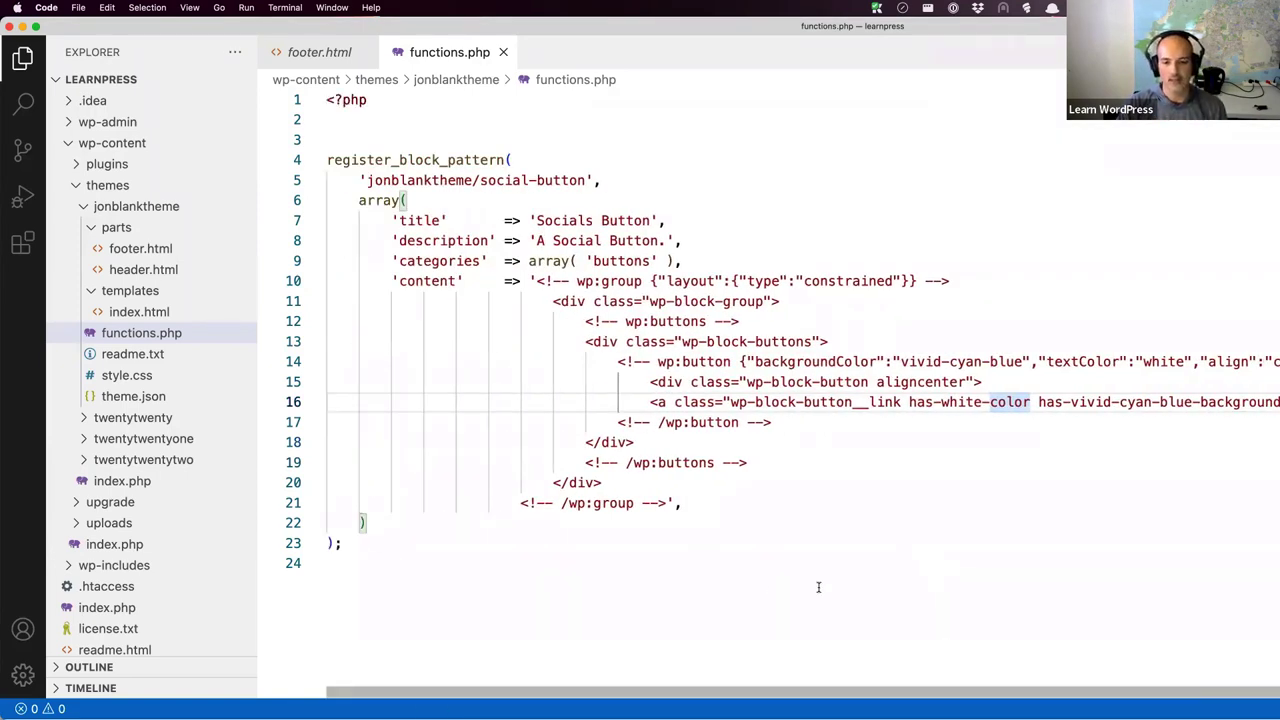
click(480, 564)
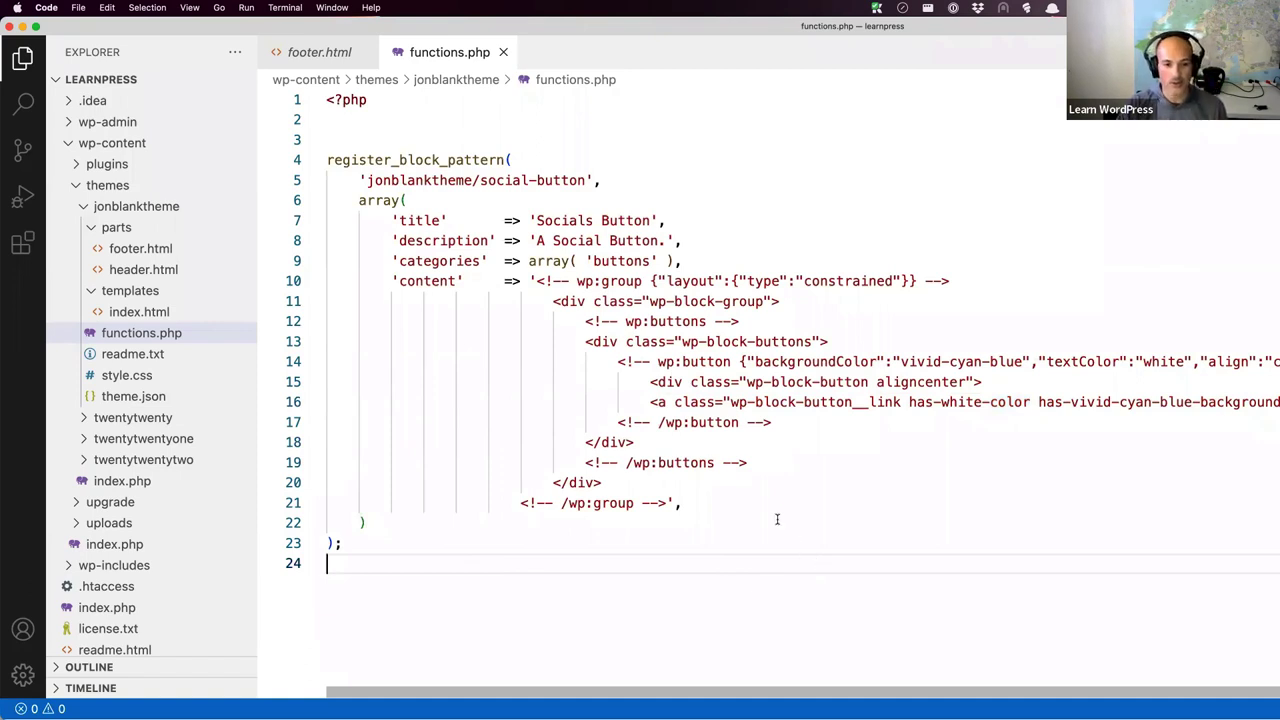
click(668, 503)
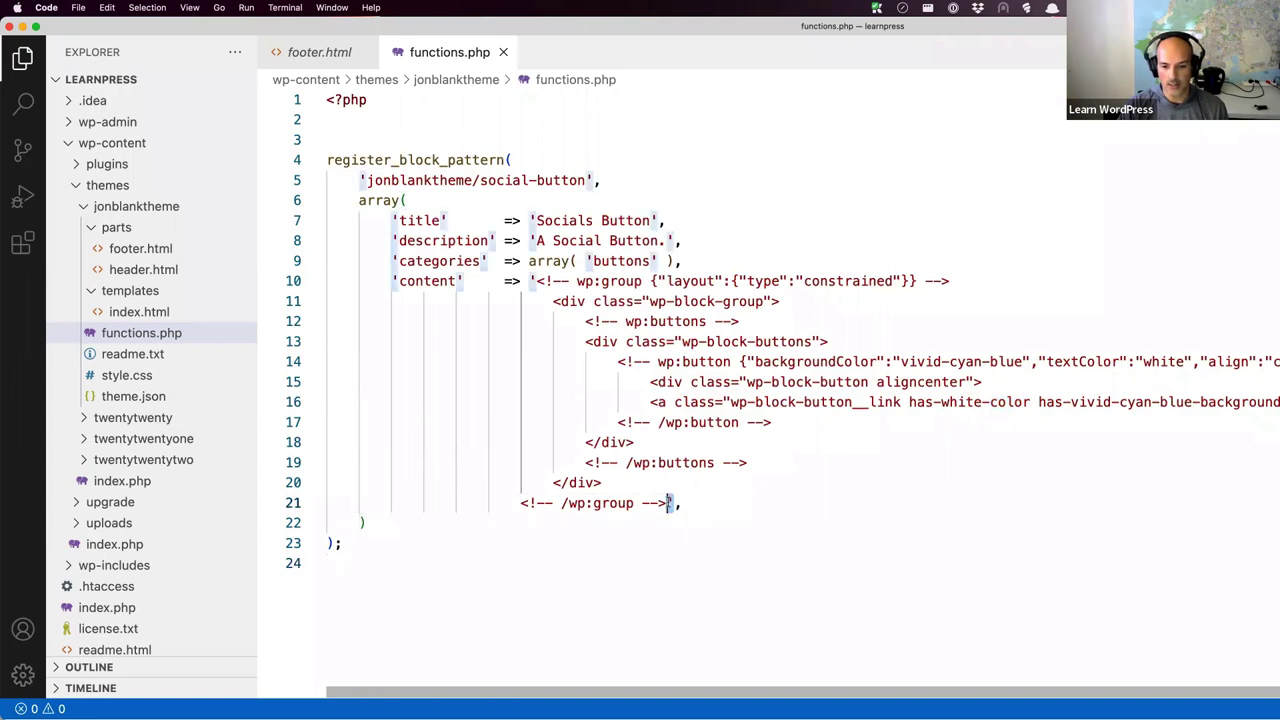
key(Right)
key(Right)
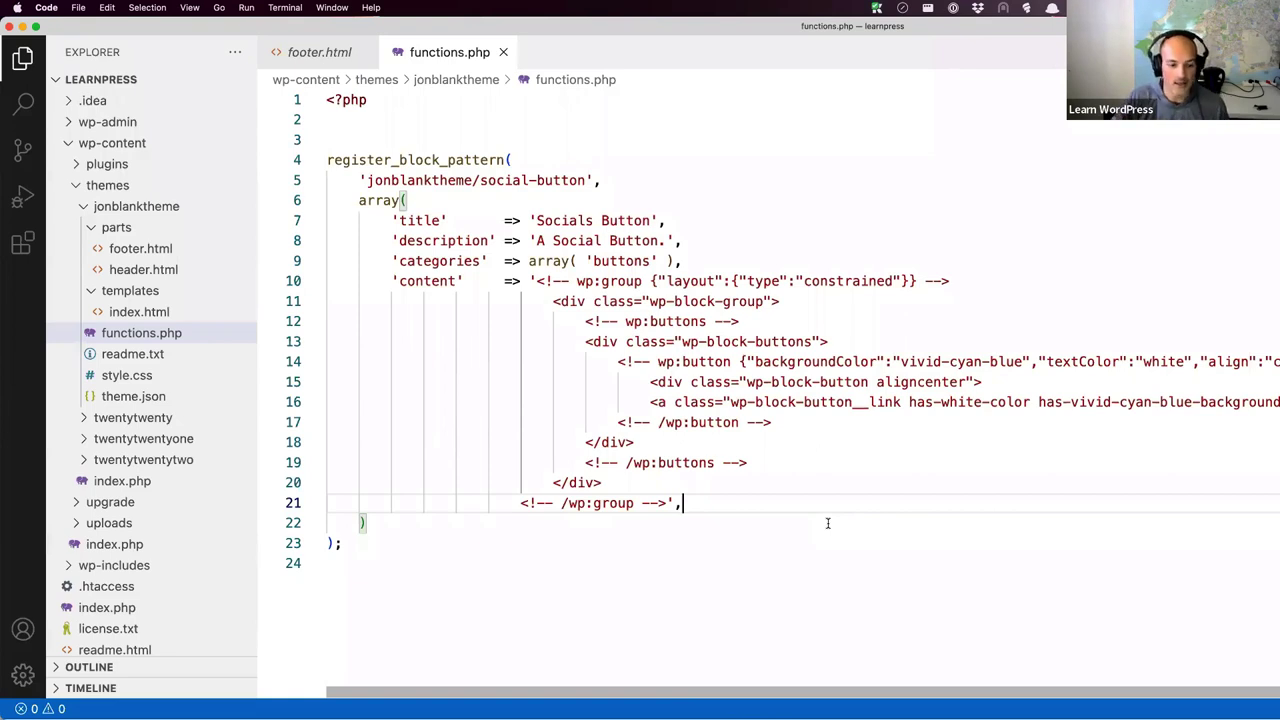
Check the register_block_pattern example on the Block patterns handbook page in Brave, and return to functions.php in Visual Studio Code.
key(super+Tab)
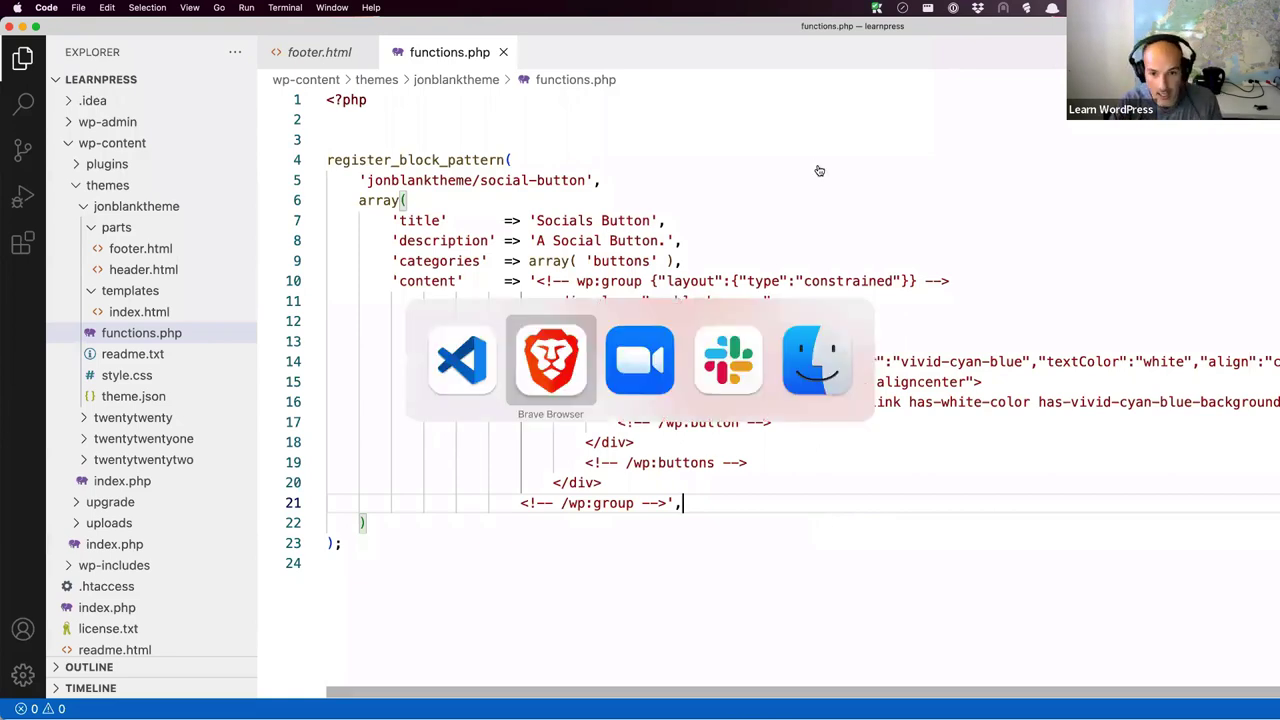
key(super+Tab)
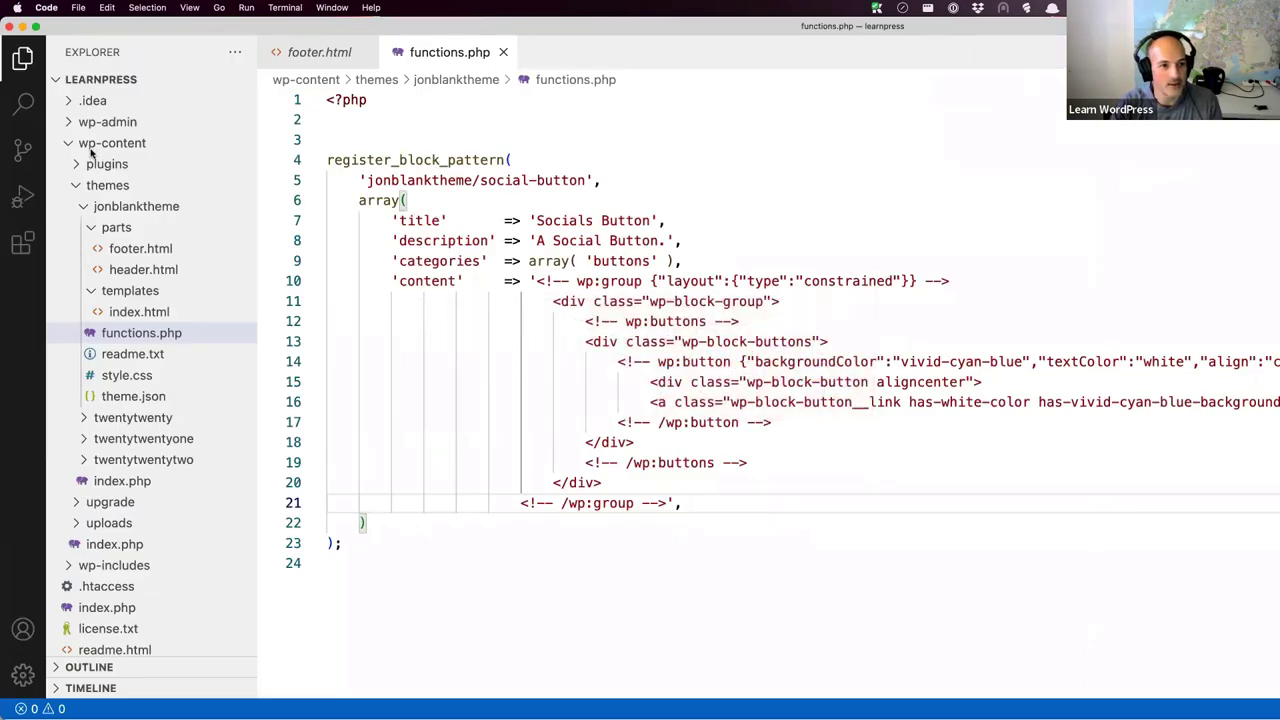
key(super+Tab)
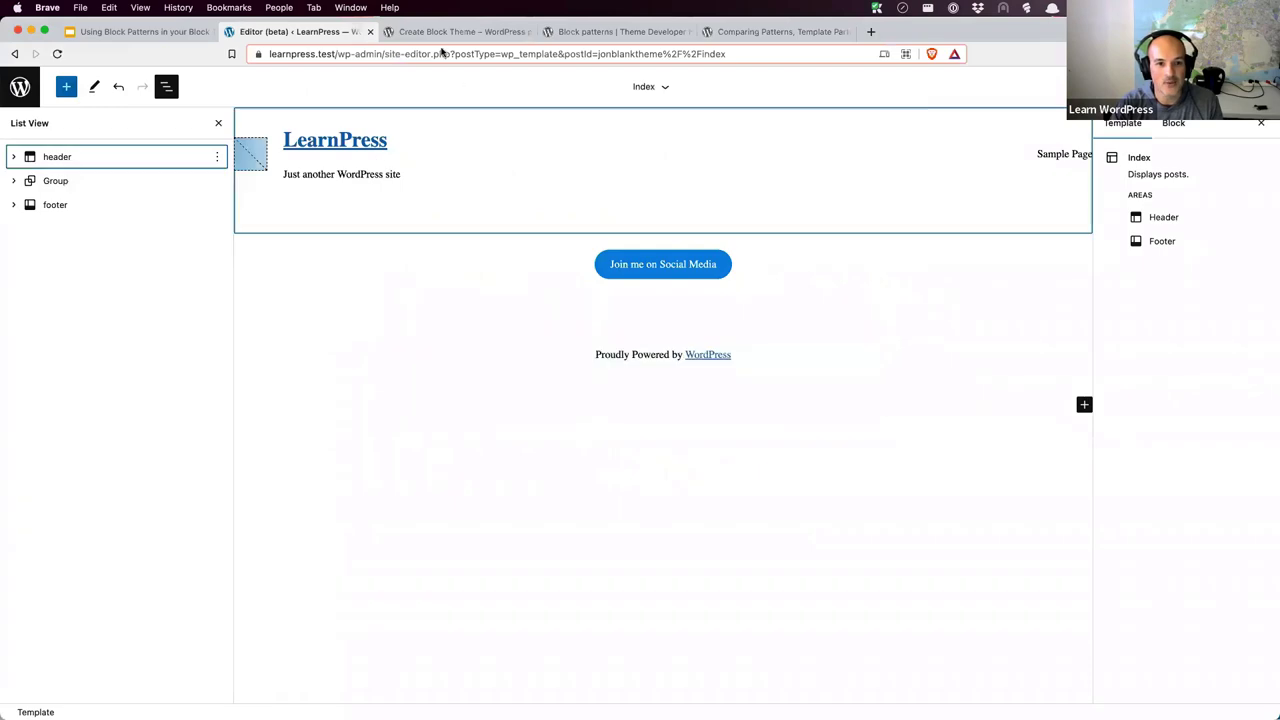
click(455, 31)
click(597, 33)
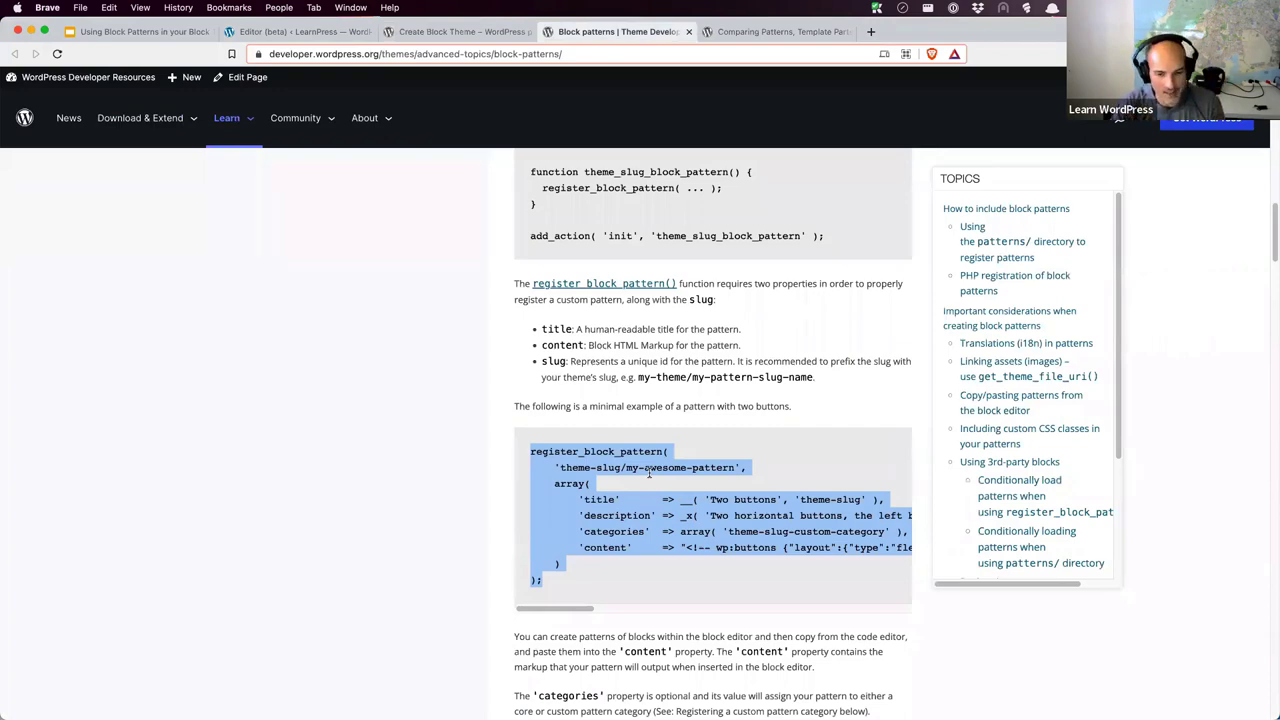
key(super+Tab)
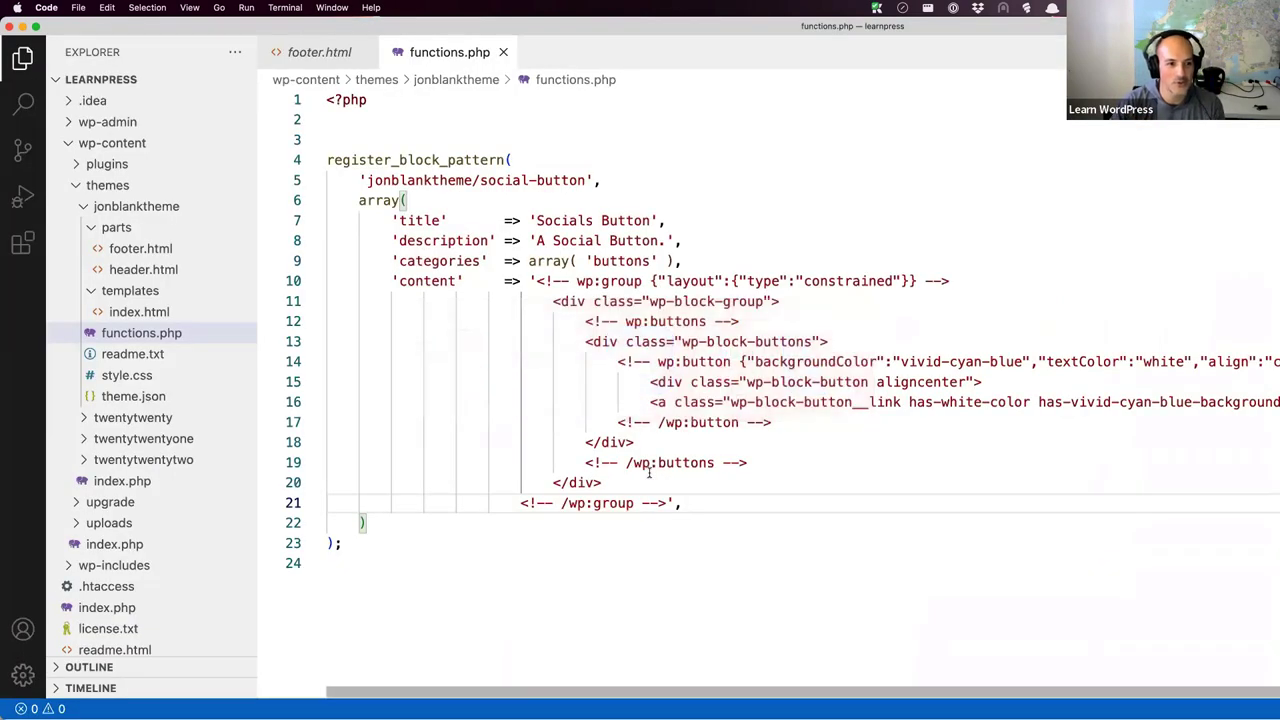
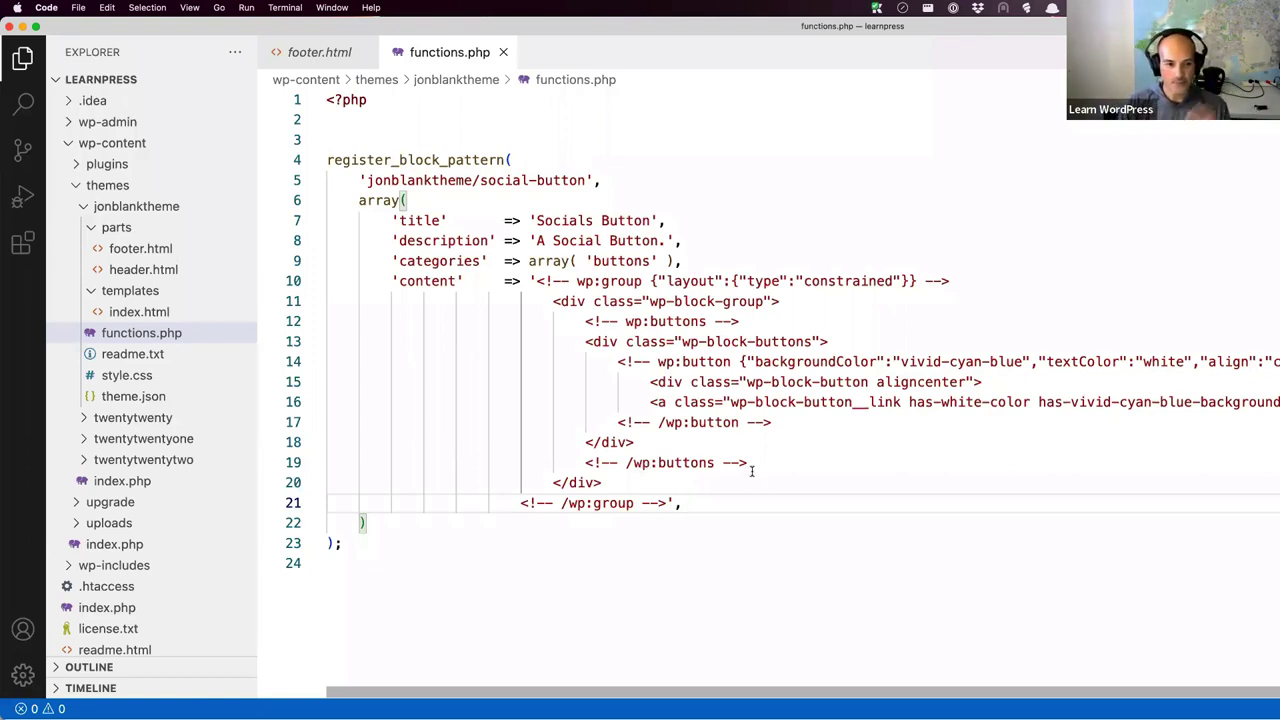
Switch to the site editor page in Brave and reload it, discarding the unsaved changes.
click(600, 568)
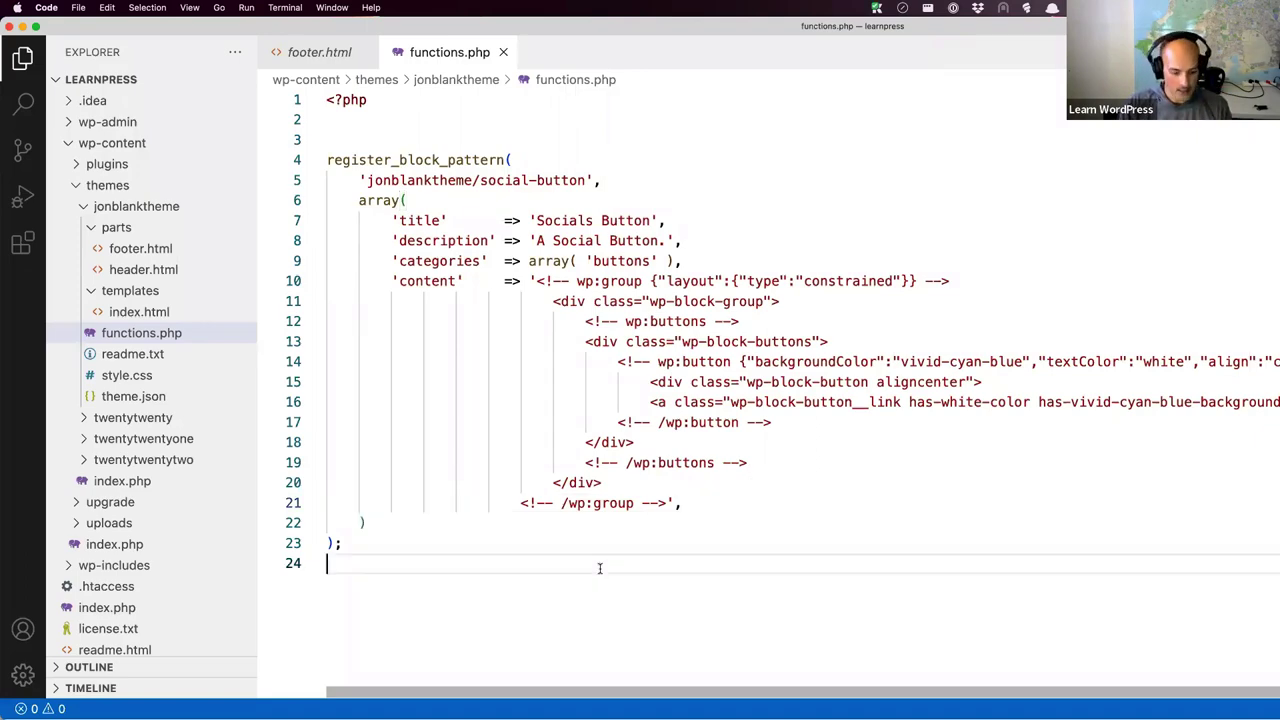
key(super+Tab)
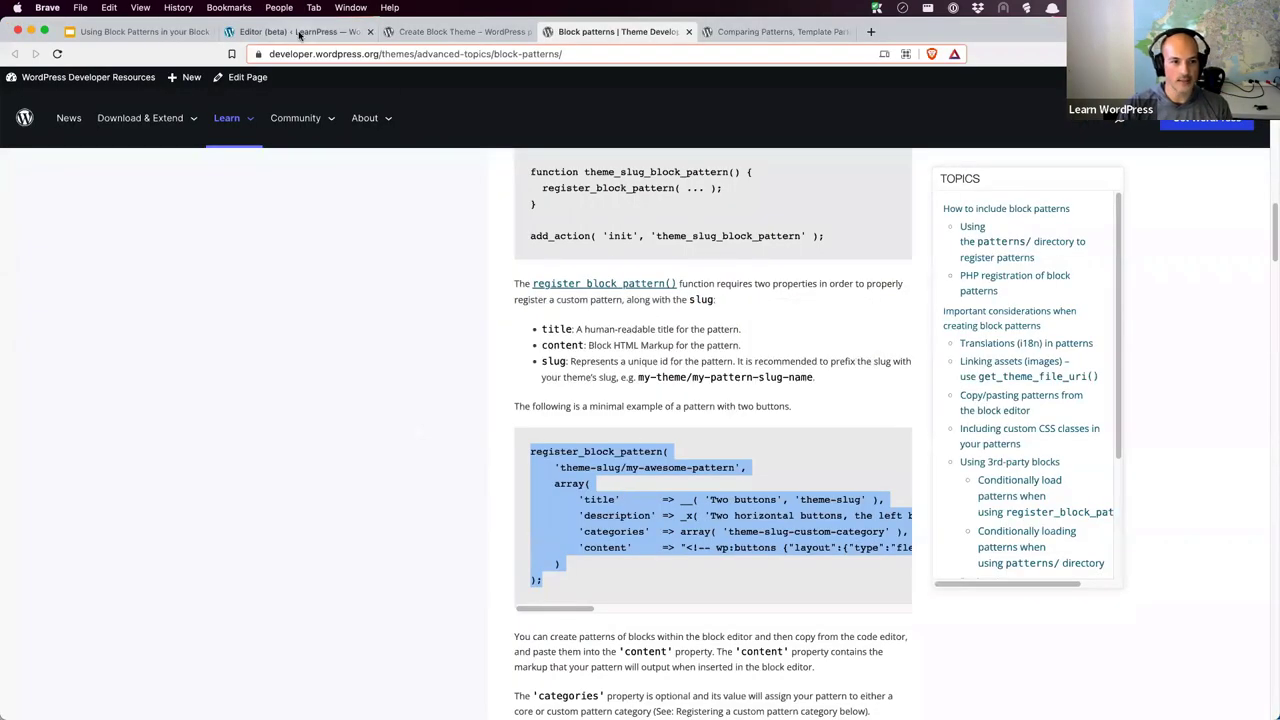
click(297, 32)
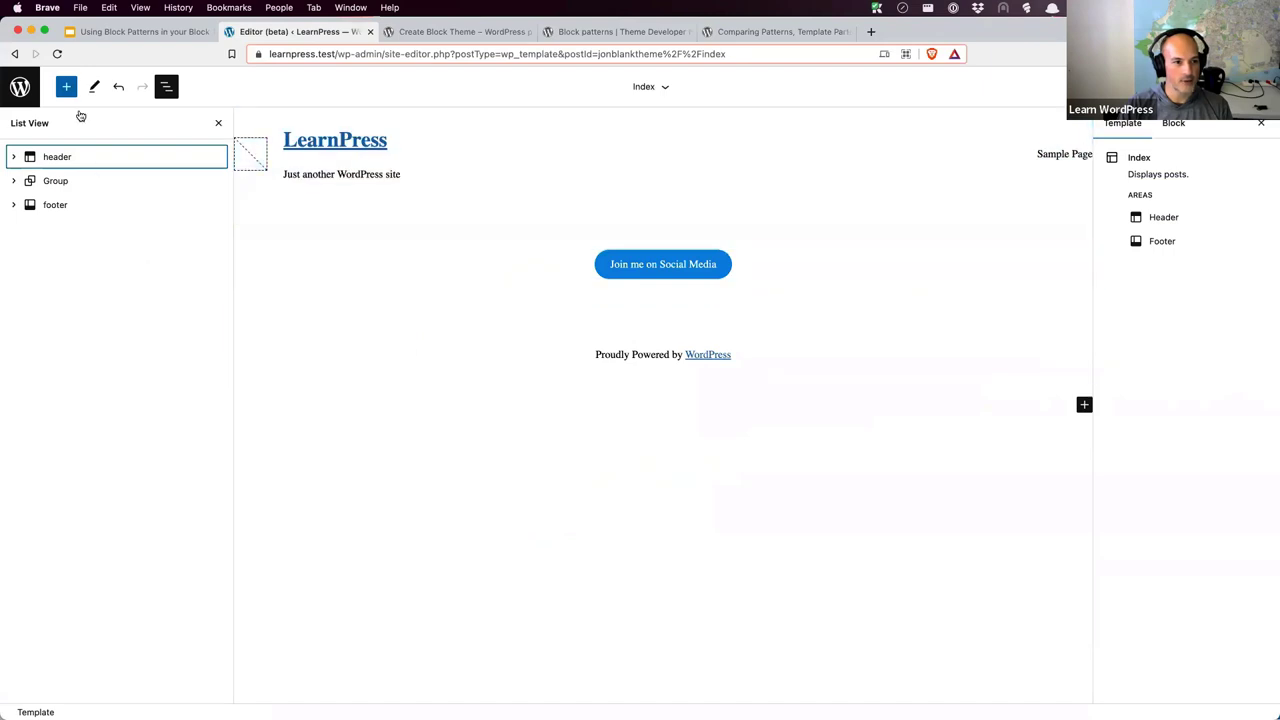
click(57, 54)
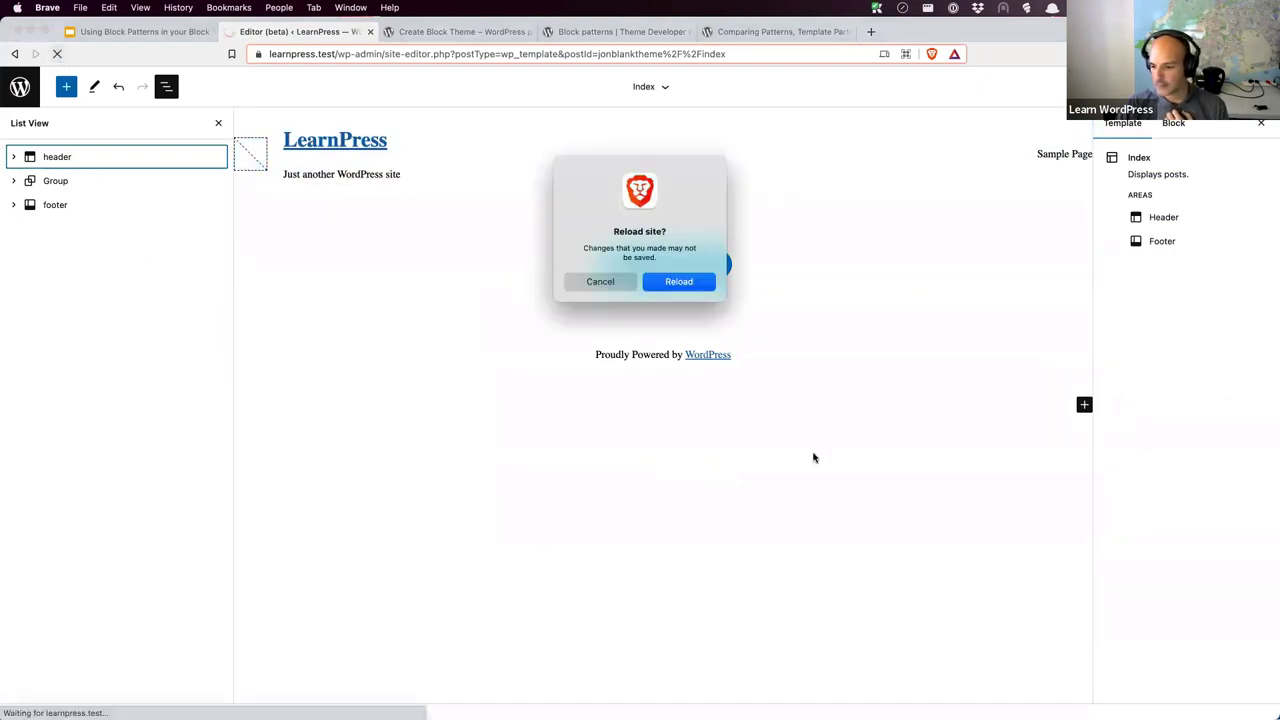
click(689, 285)
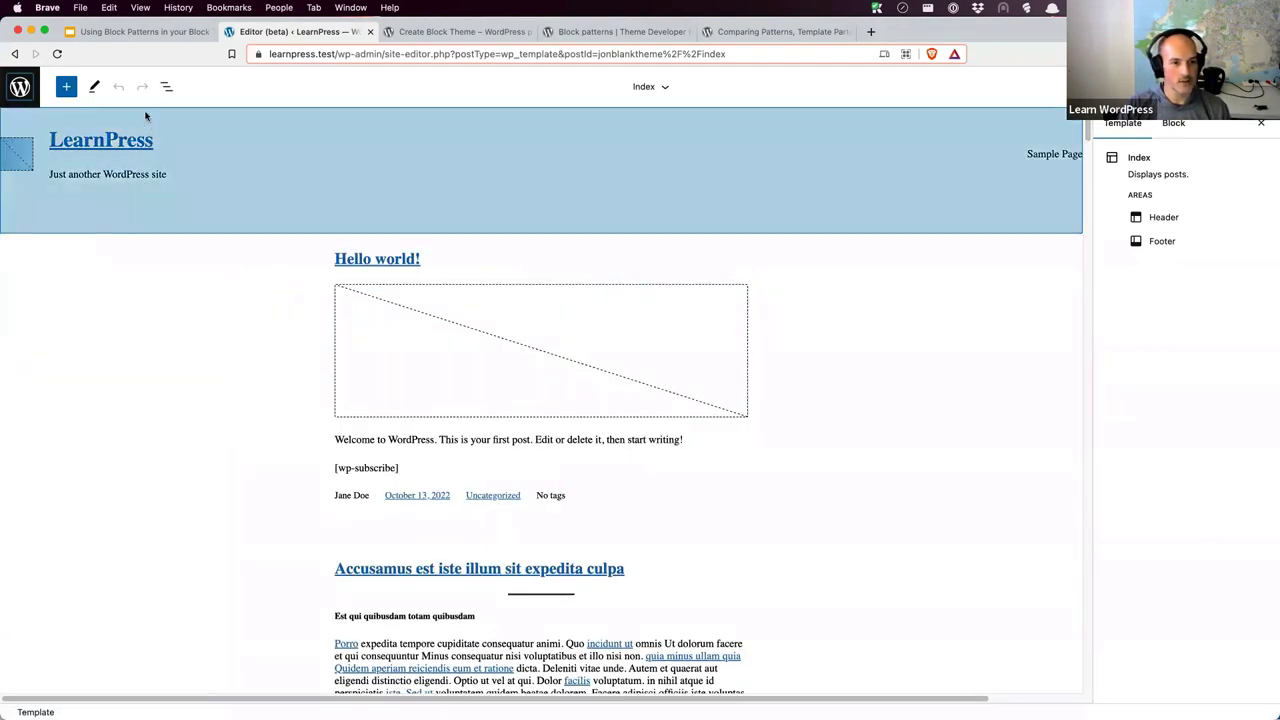
Remove the Query Loop block from the Index template and insert an empty paragraph block after the header.
click(166, 86)
click(75, 185)
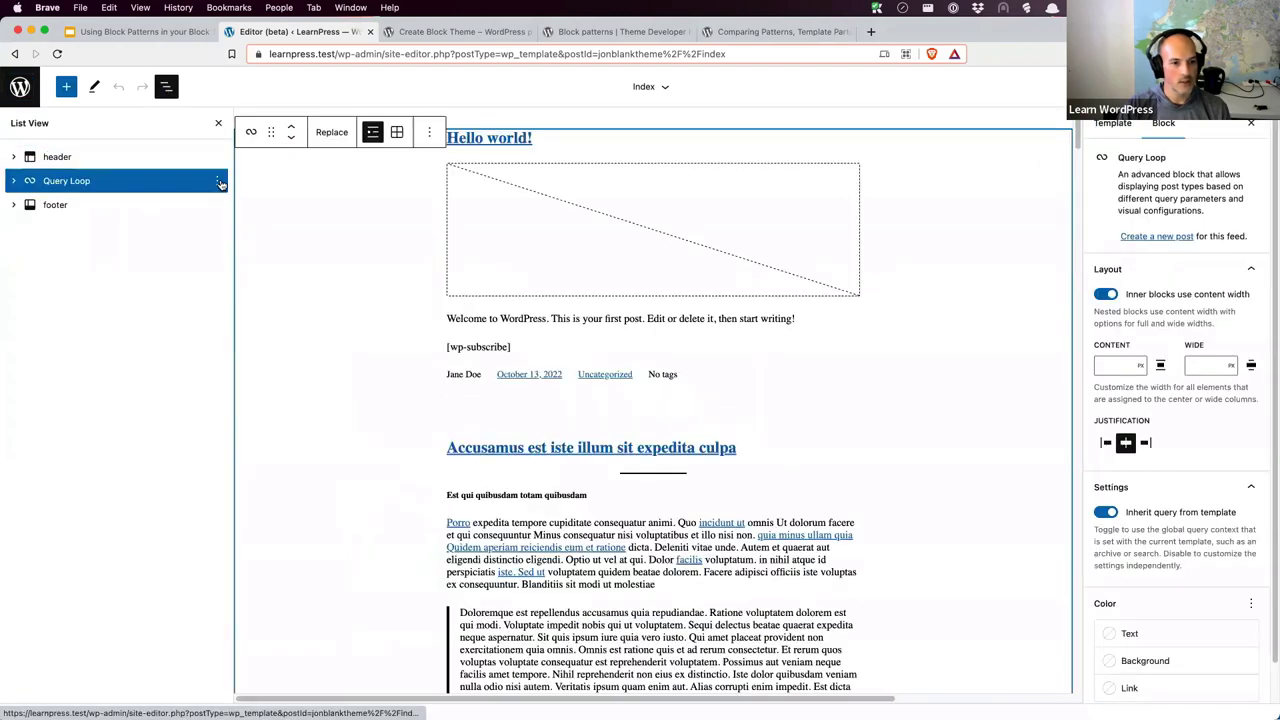
click(217, 181)
click(291, 475)
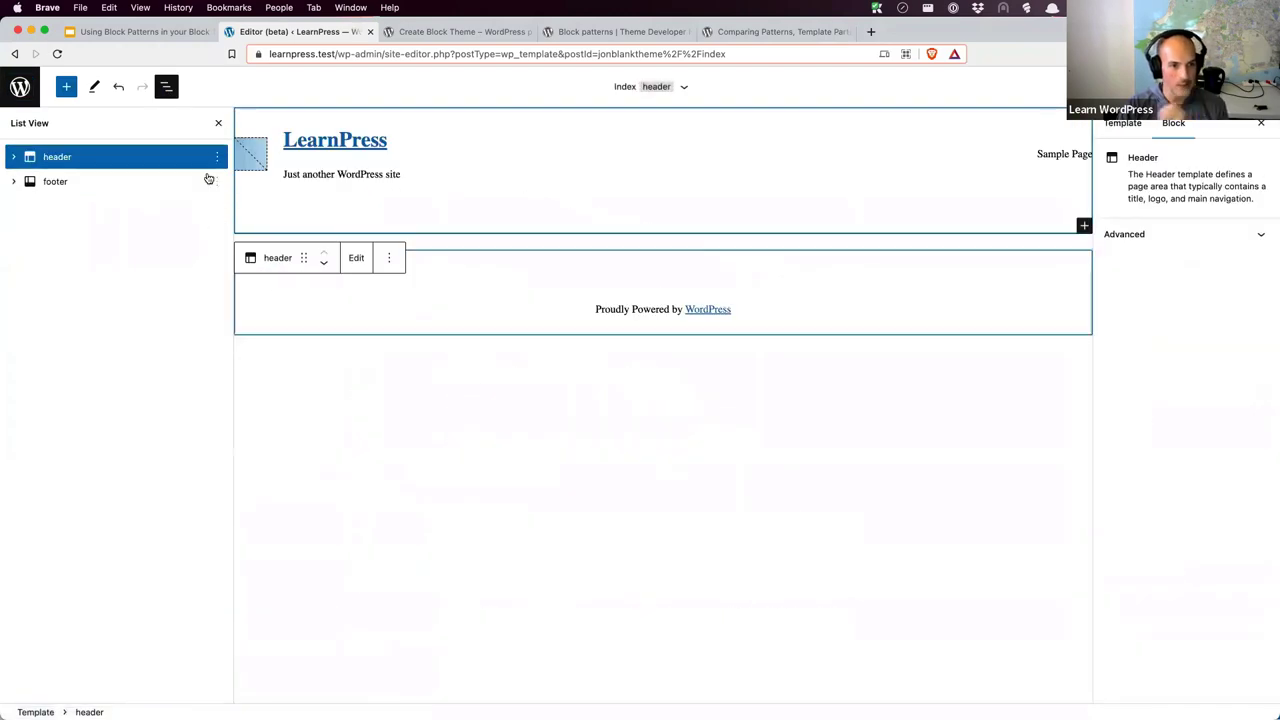
click(217, 156)
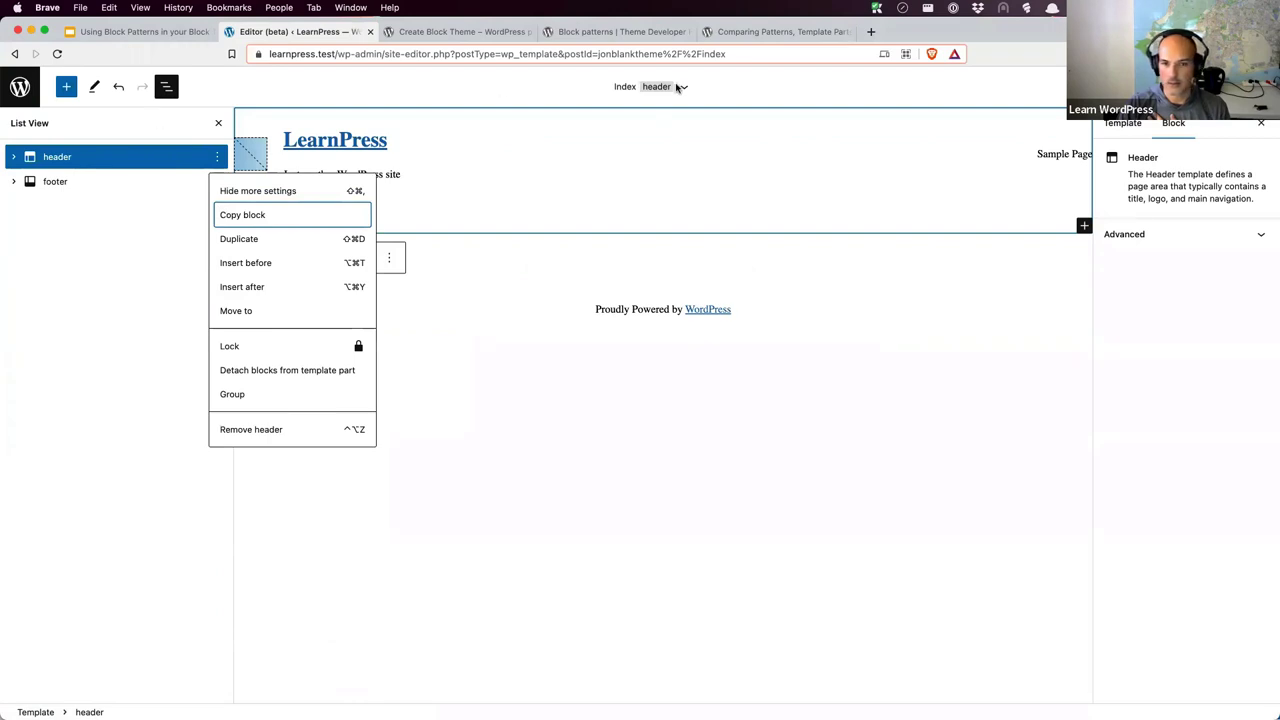
click(259, 286)
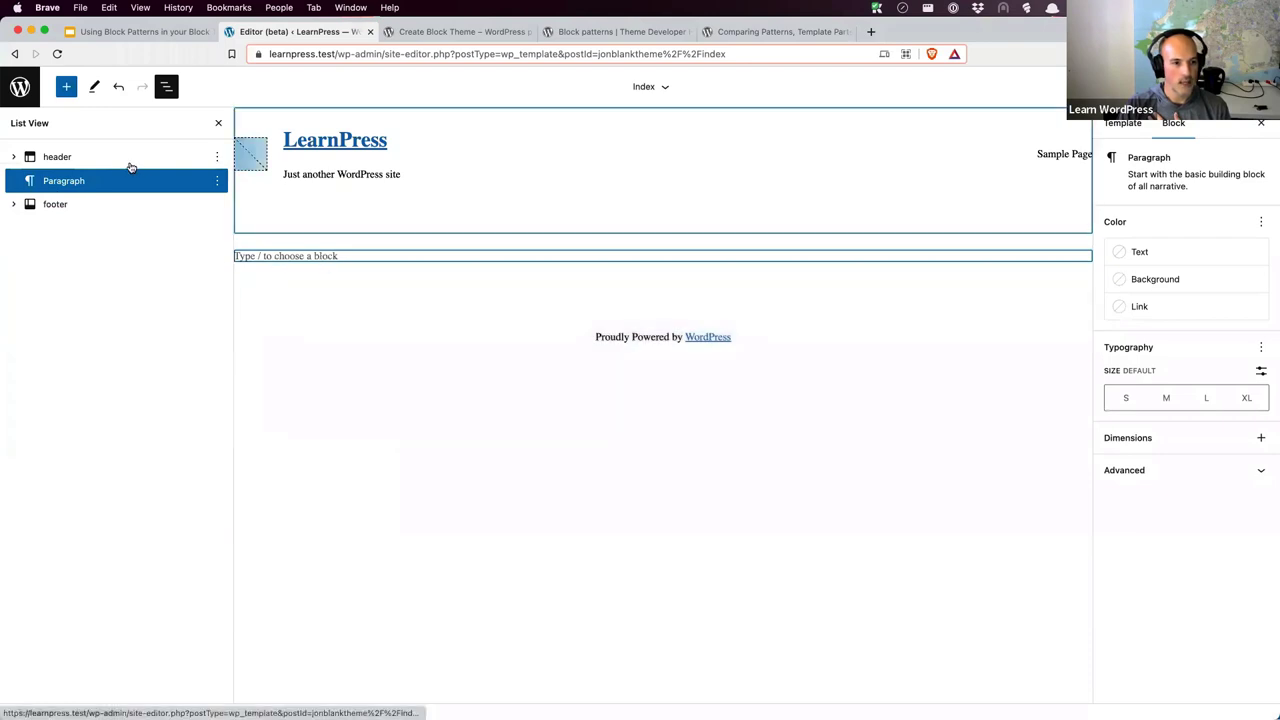
Open the block inserter's patterns and show the Buttons category.
click(66, 88)
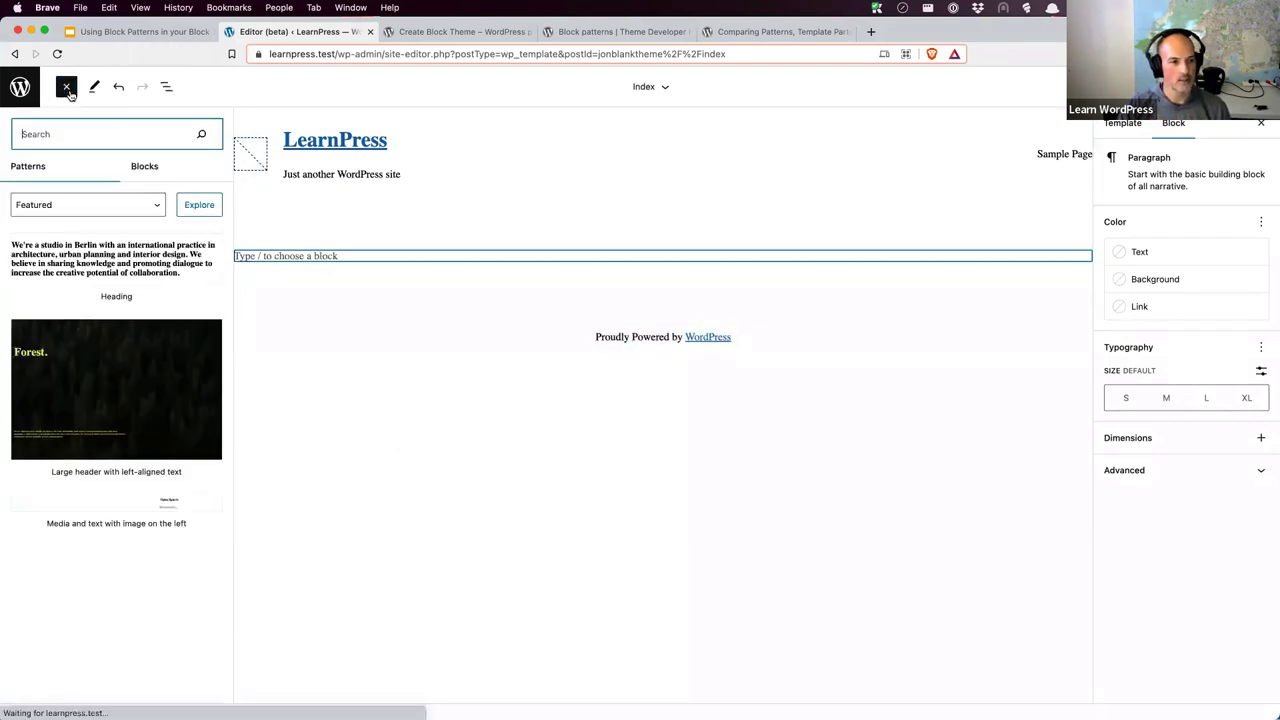
click(143, 167)
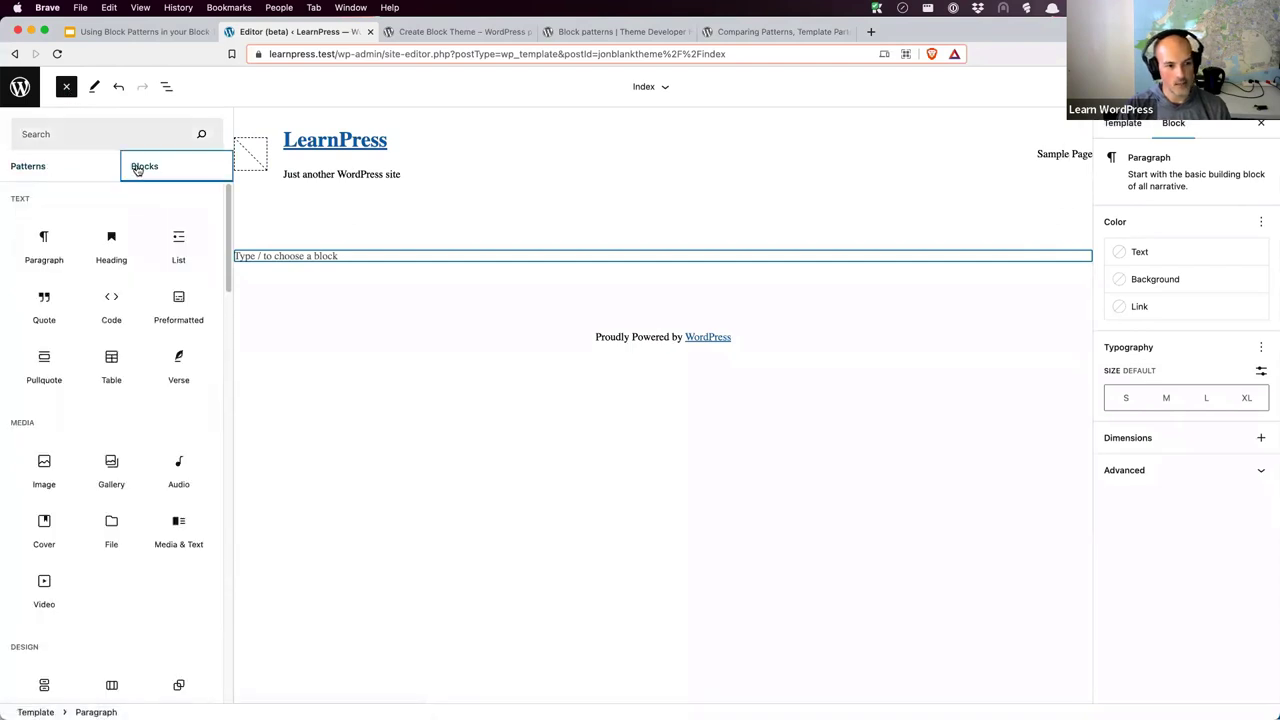
click(59, 166)
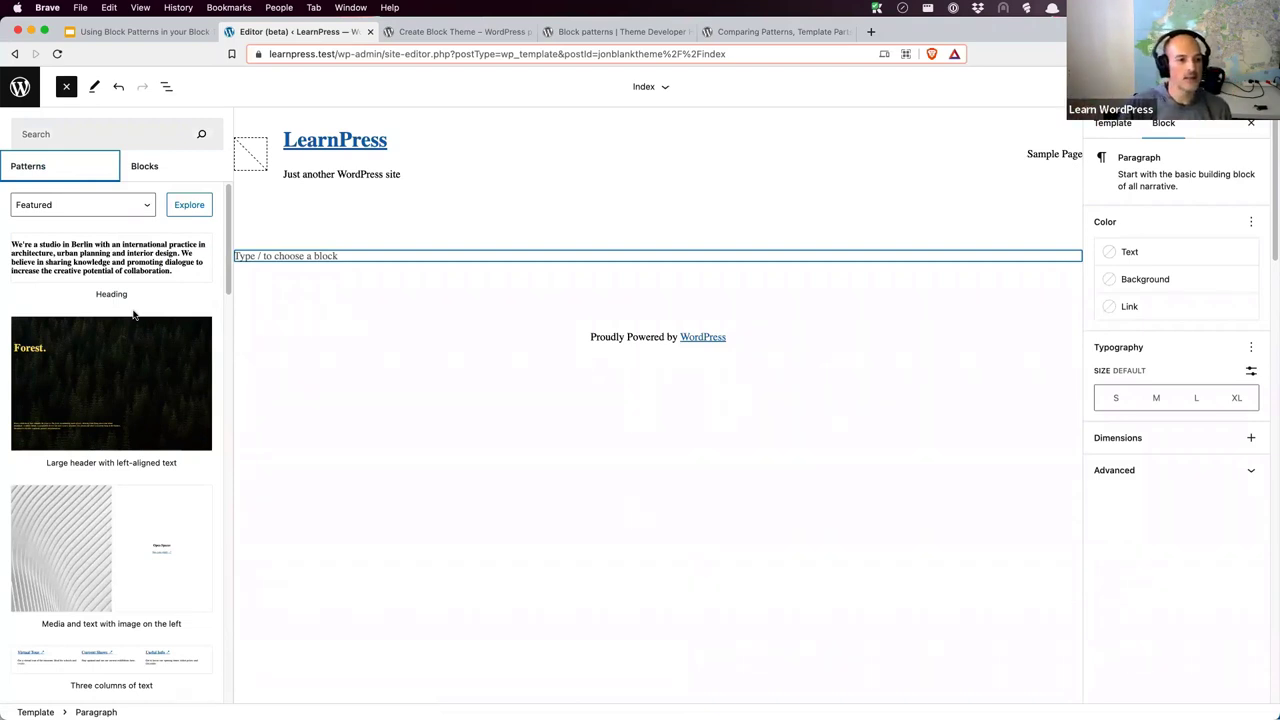
click(147, 209)
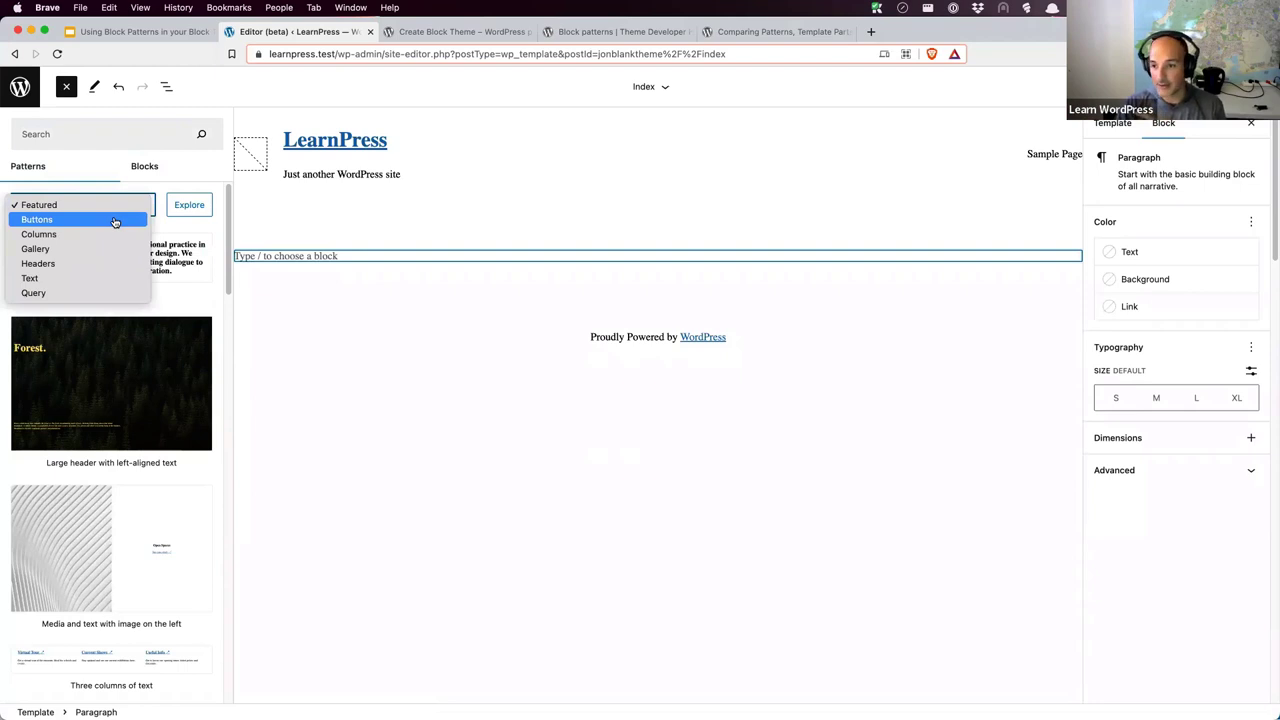
click(115, 222)
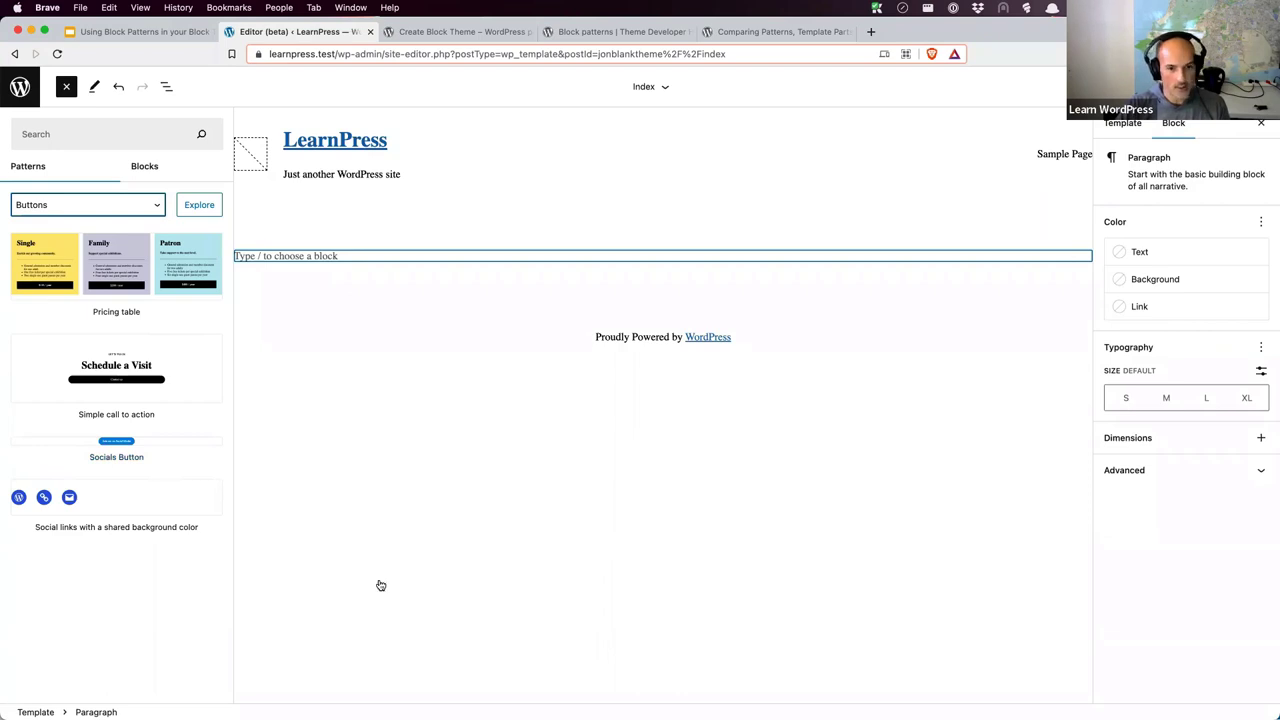
Return to functions.php in Visual Studio Code and delete the extra blank line above register_block_pattern.
key(super+Tab)
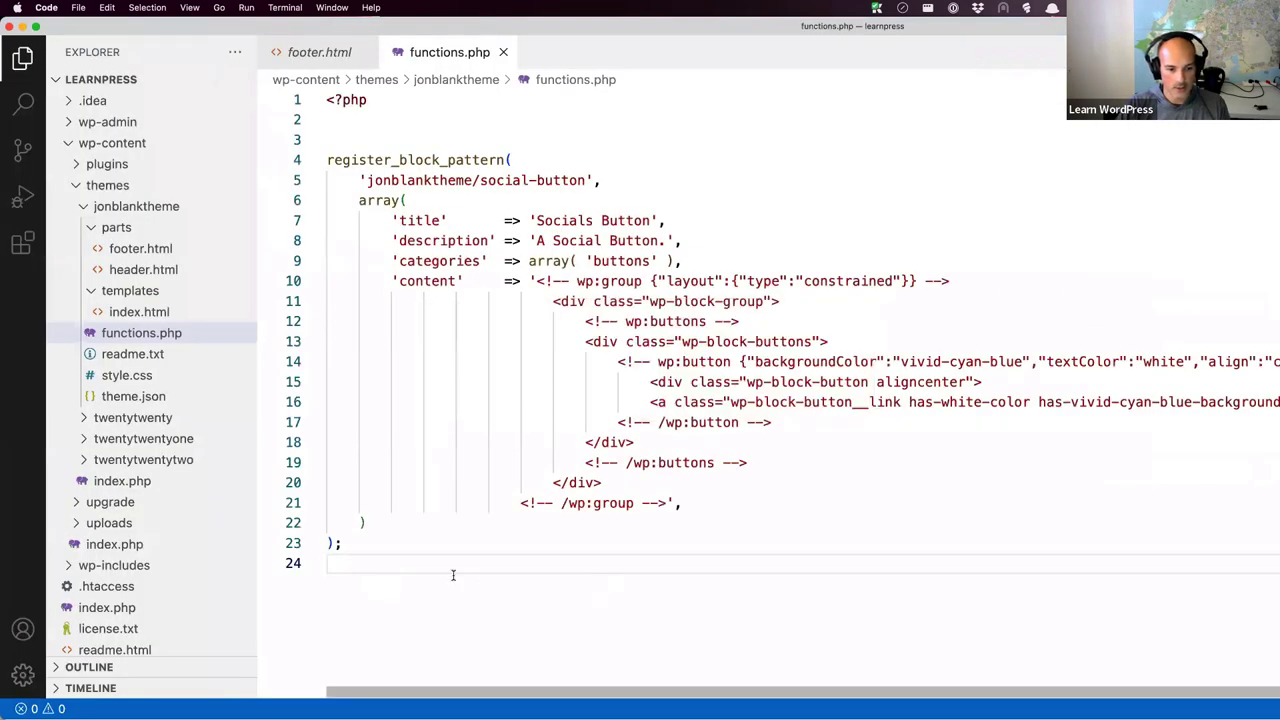
click(386, 549)
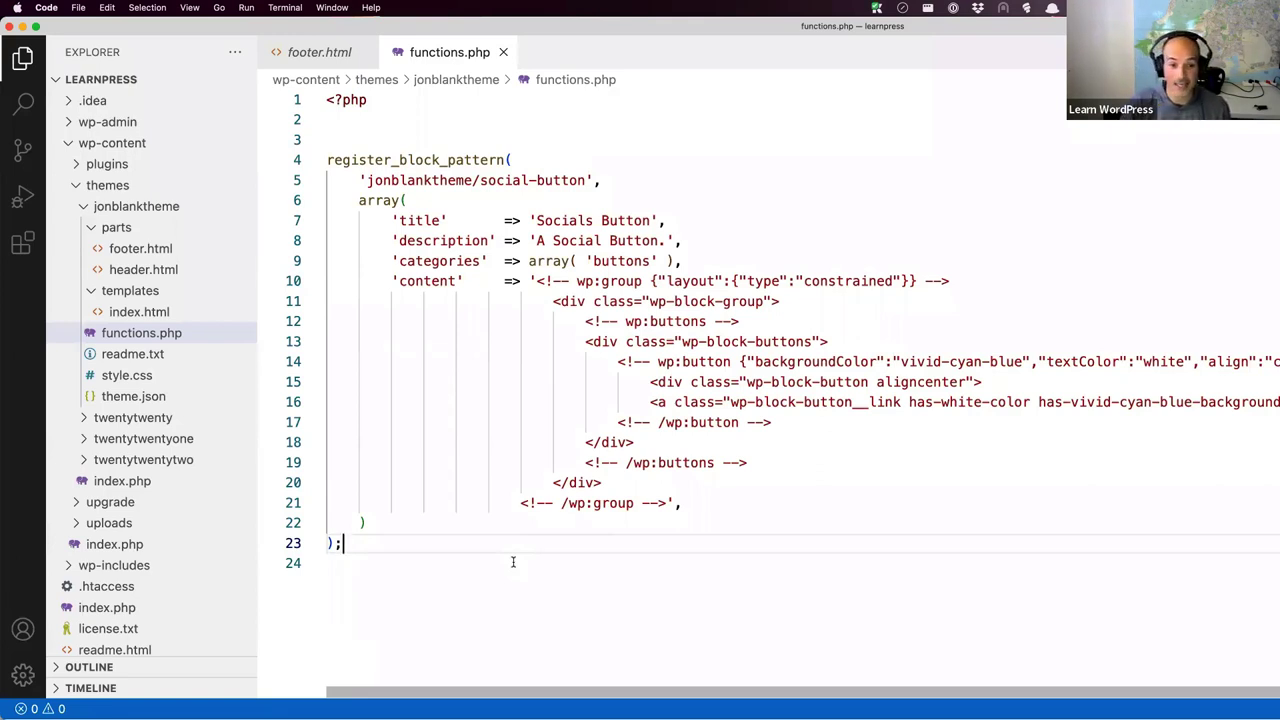
click(702, 260)
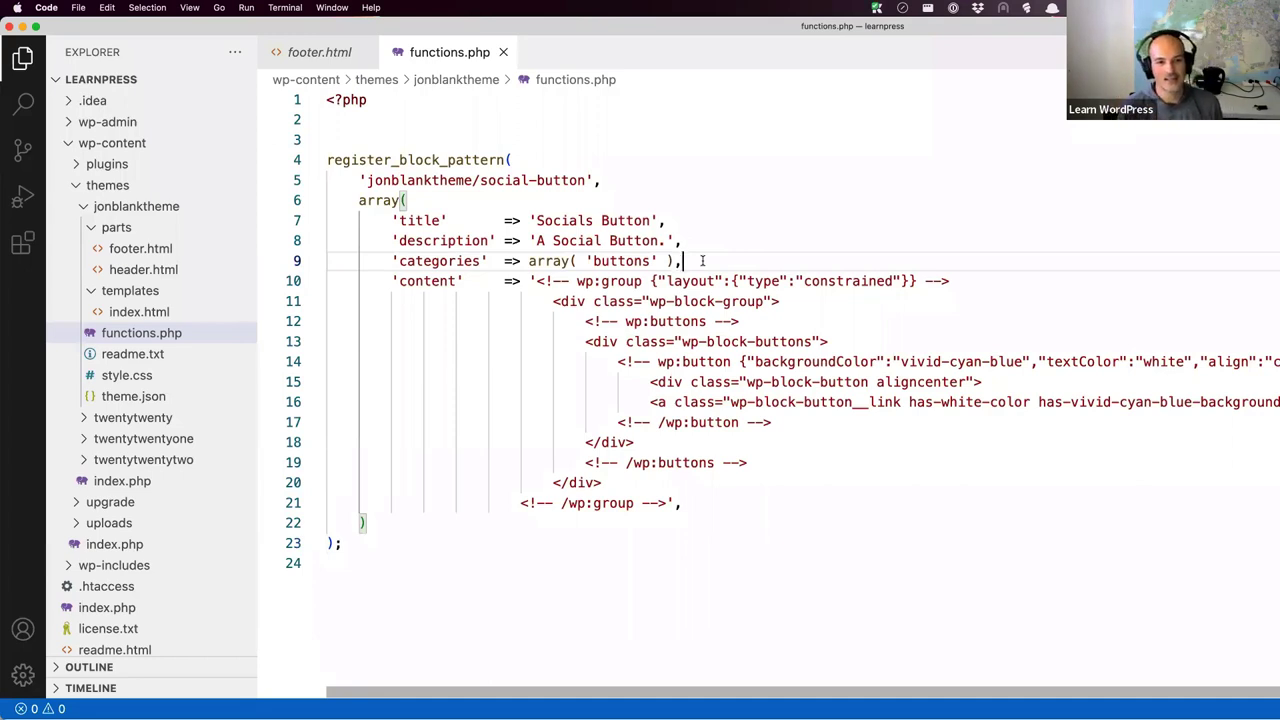
click(360, 140)
key(Delete)
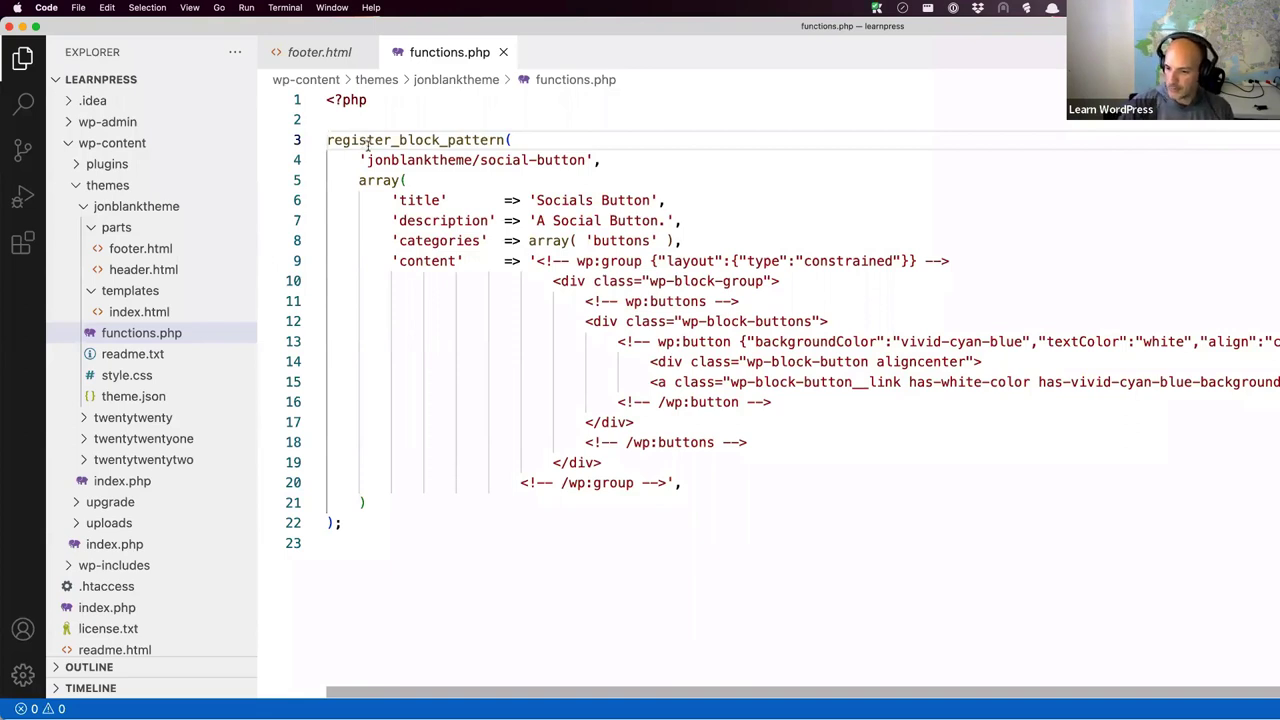
click(420, 549)
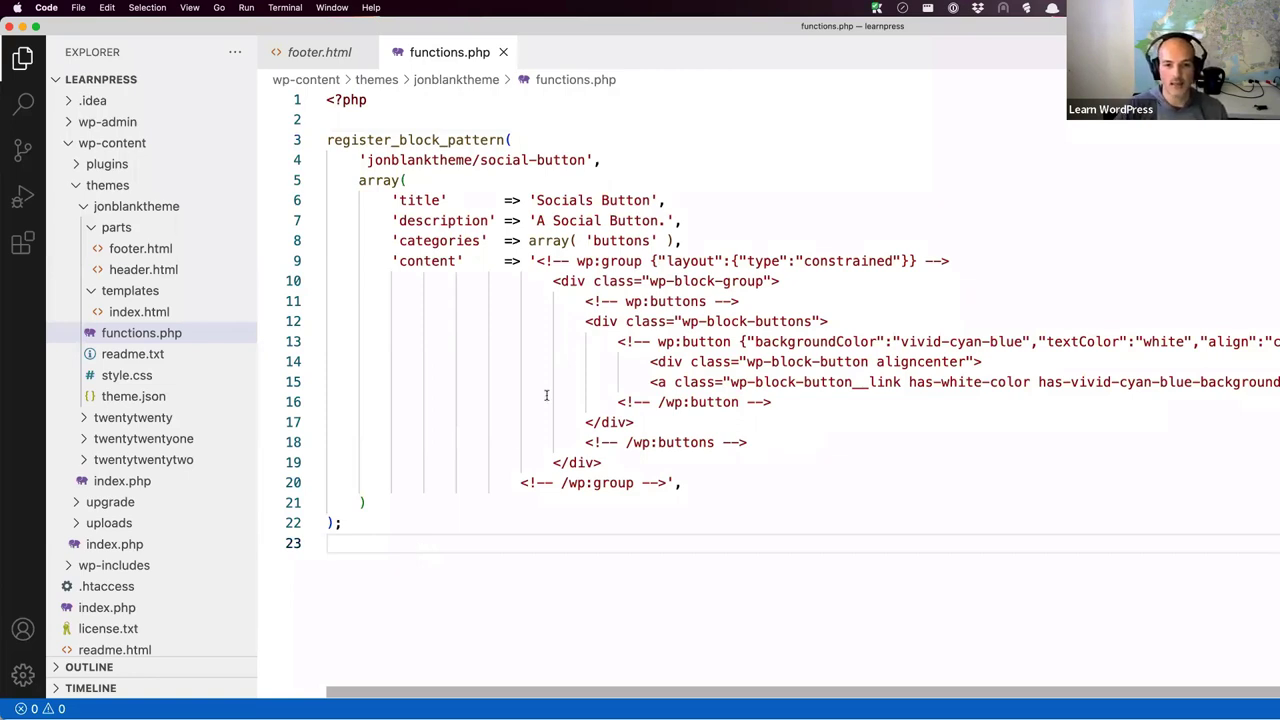
Examine the 'buttons' category value in functions.php and compare it with the Buttons pattern category in the site editor in Brave.
click(609, 240)
double_click(609, 240)
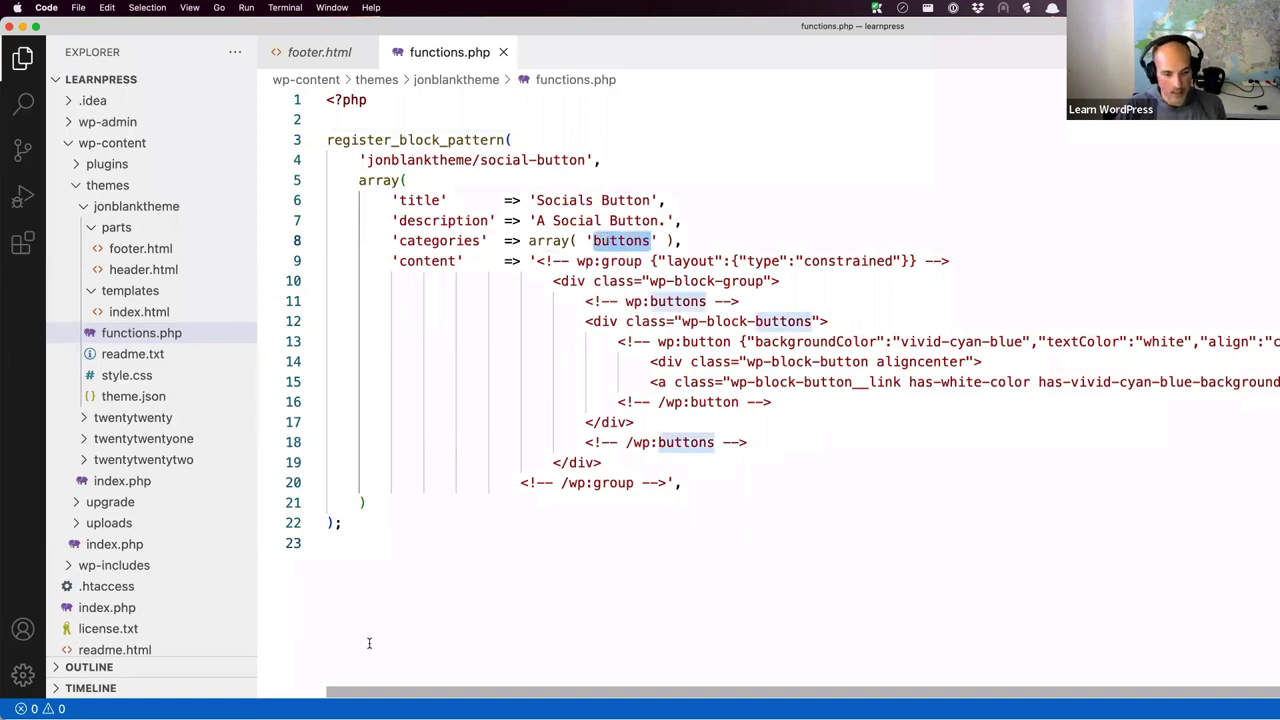
key(super+Tab)
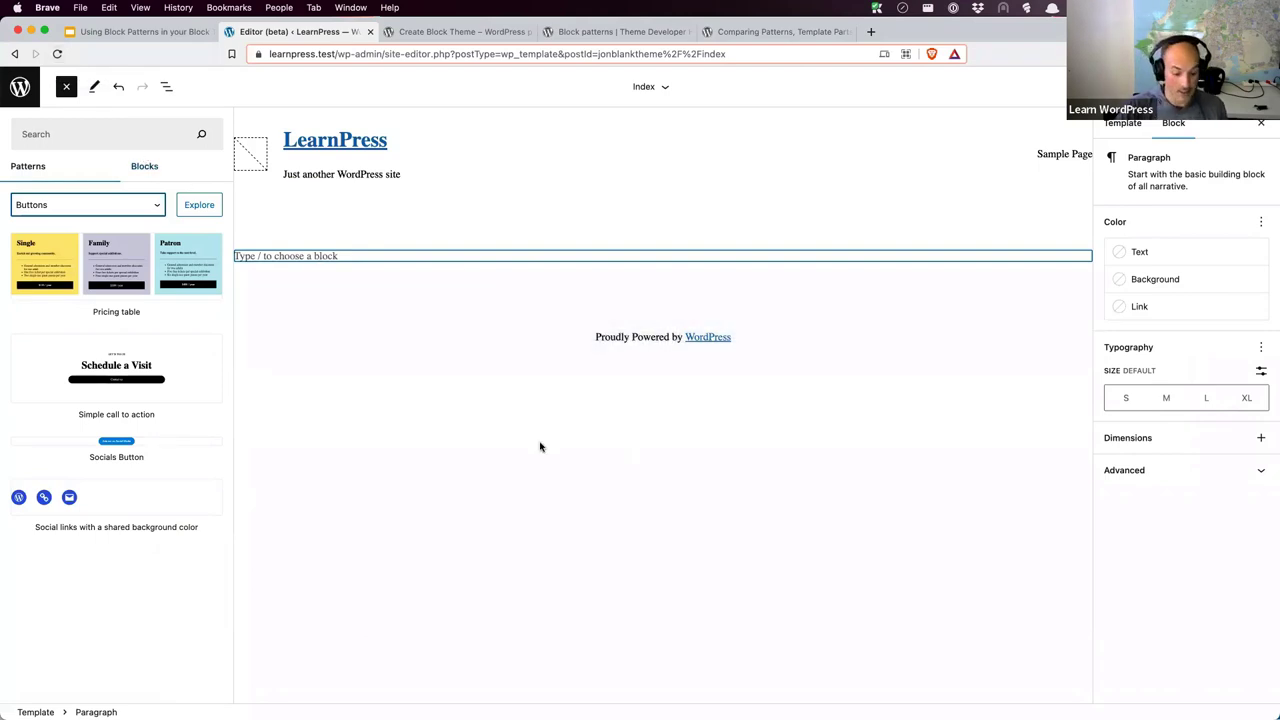
key(super+Tab)
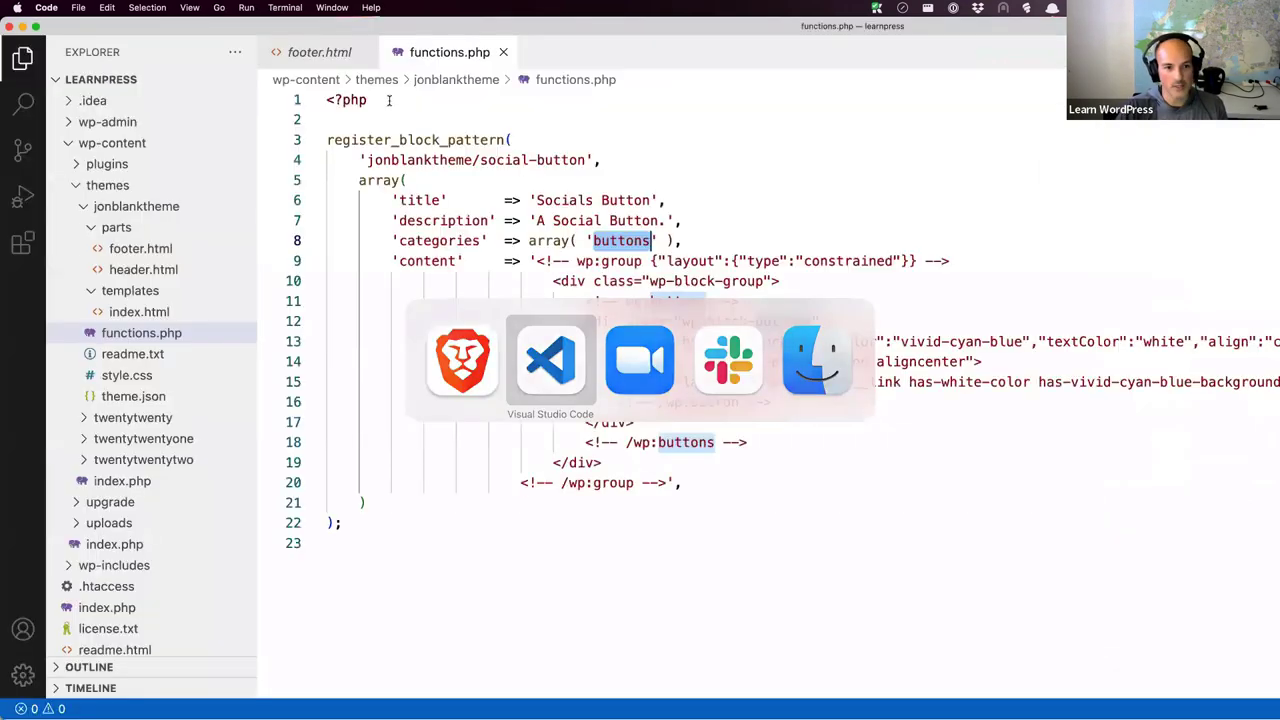
click(326, 99)
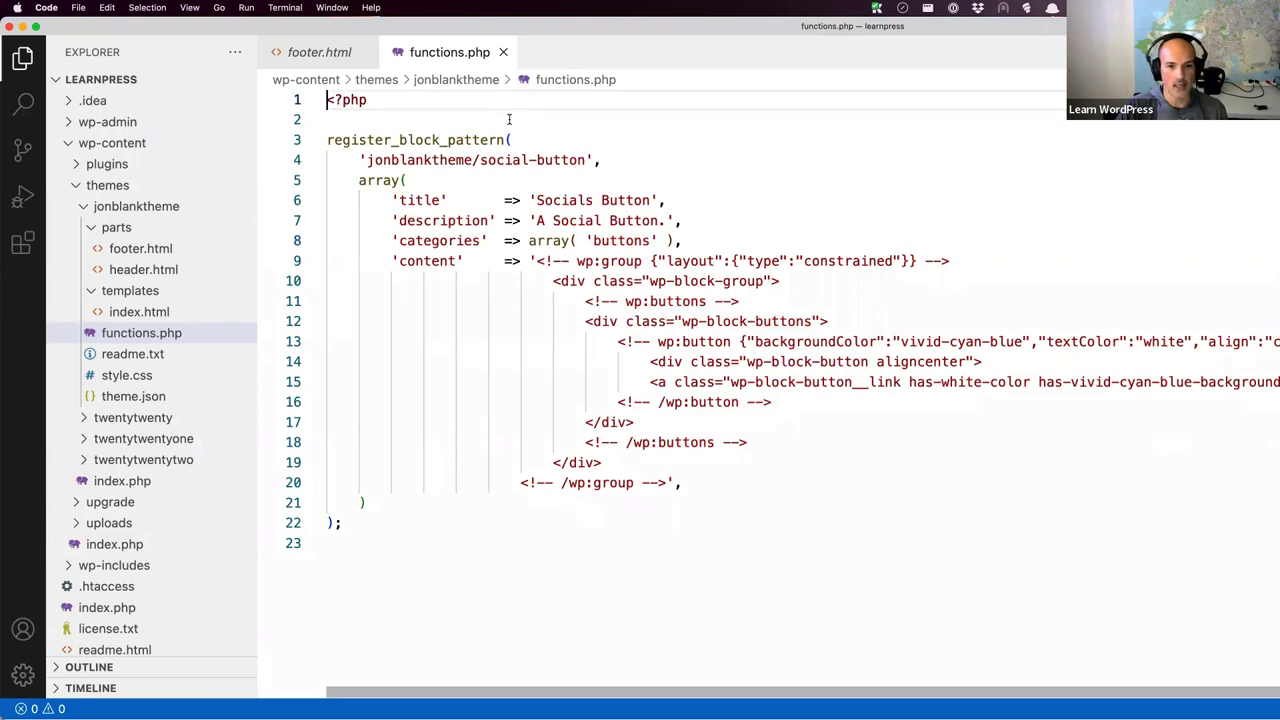
Switch to the site editor in Brave and insert the Socials Button pattern in the empty paragraph between header and footer.
key(super+Tab)
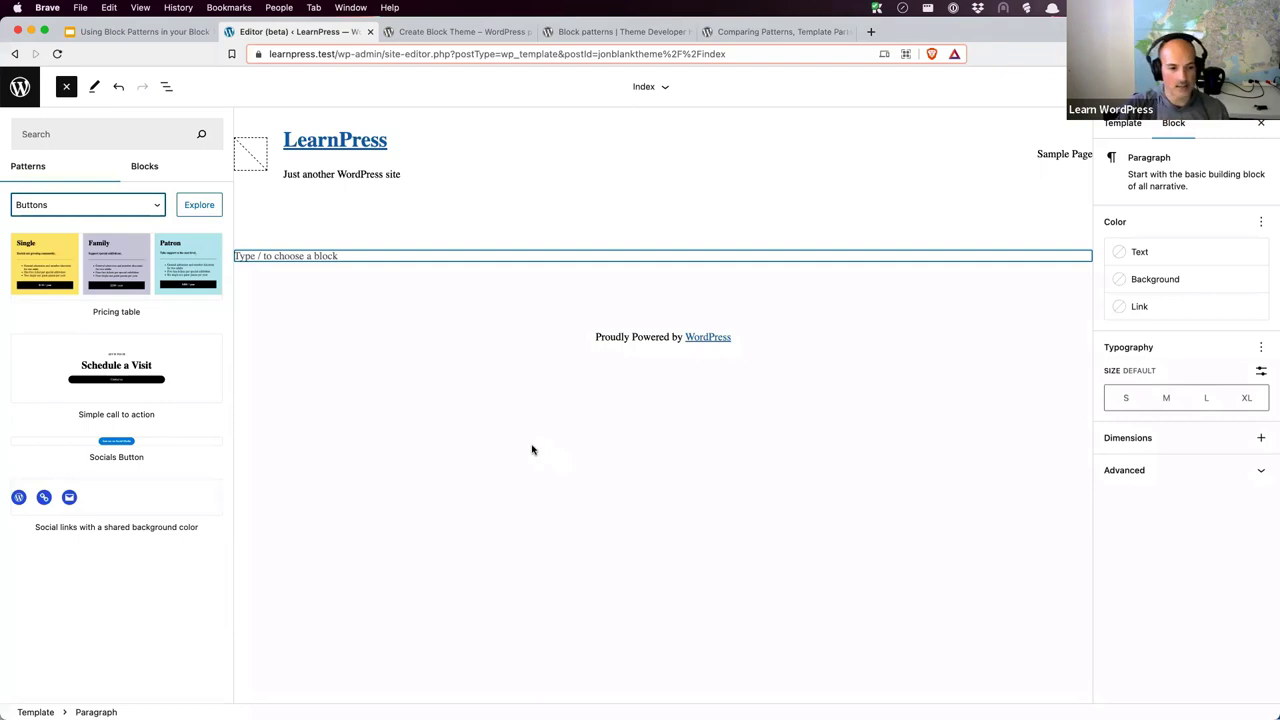
click(310, 257)
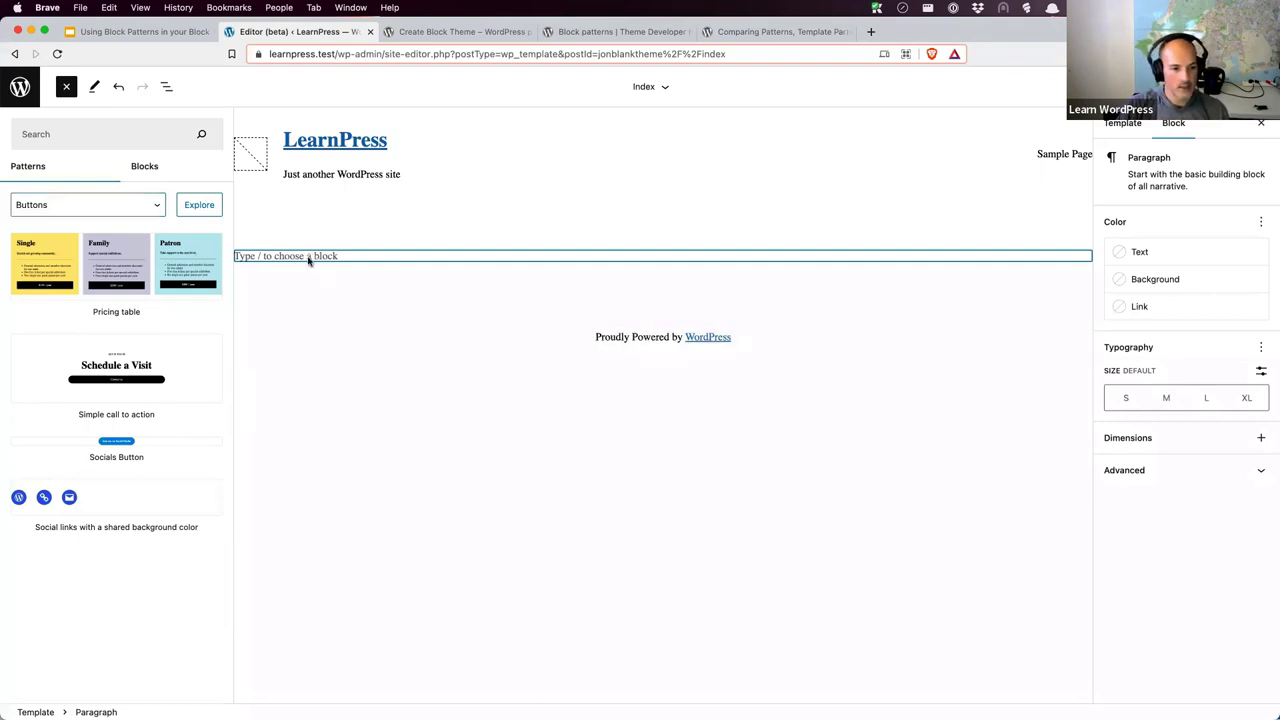
click(155, 459)
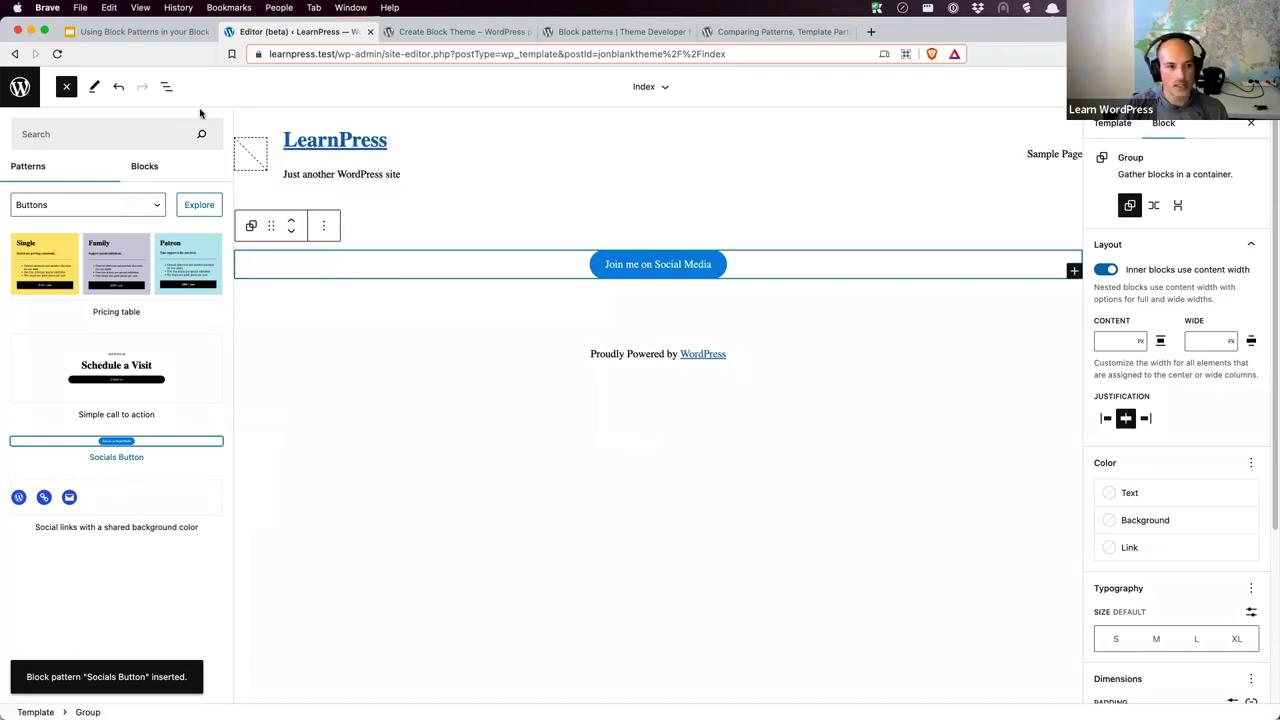
Inspect the nested blocks of the inserted Group and of the header in the List View.
click(167, 88)
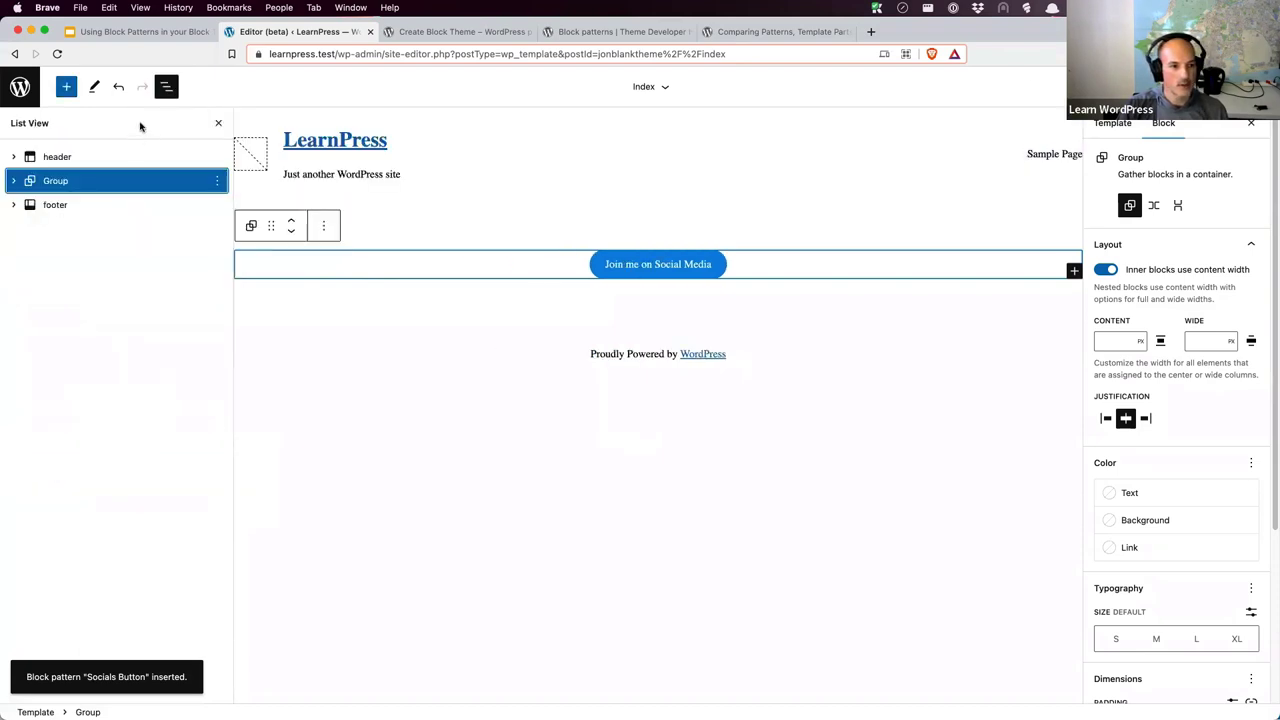
click(14, 182)
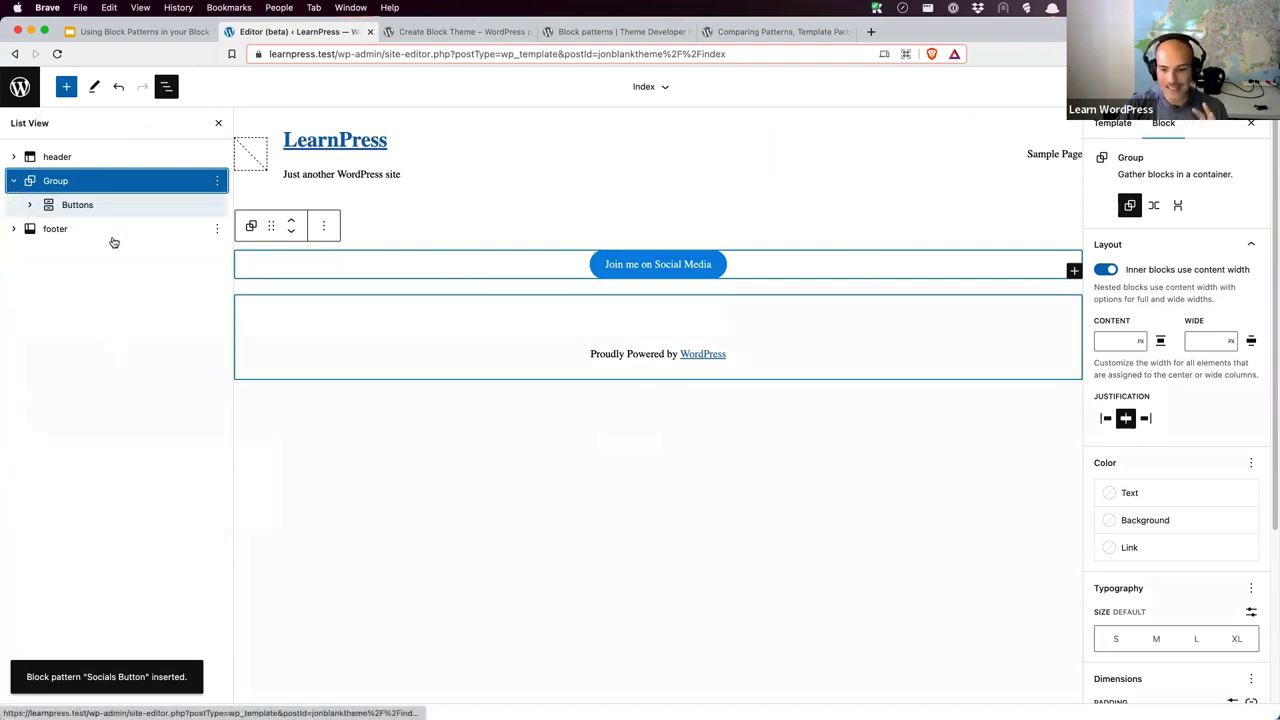
click(30, 205)
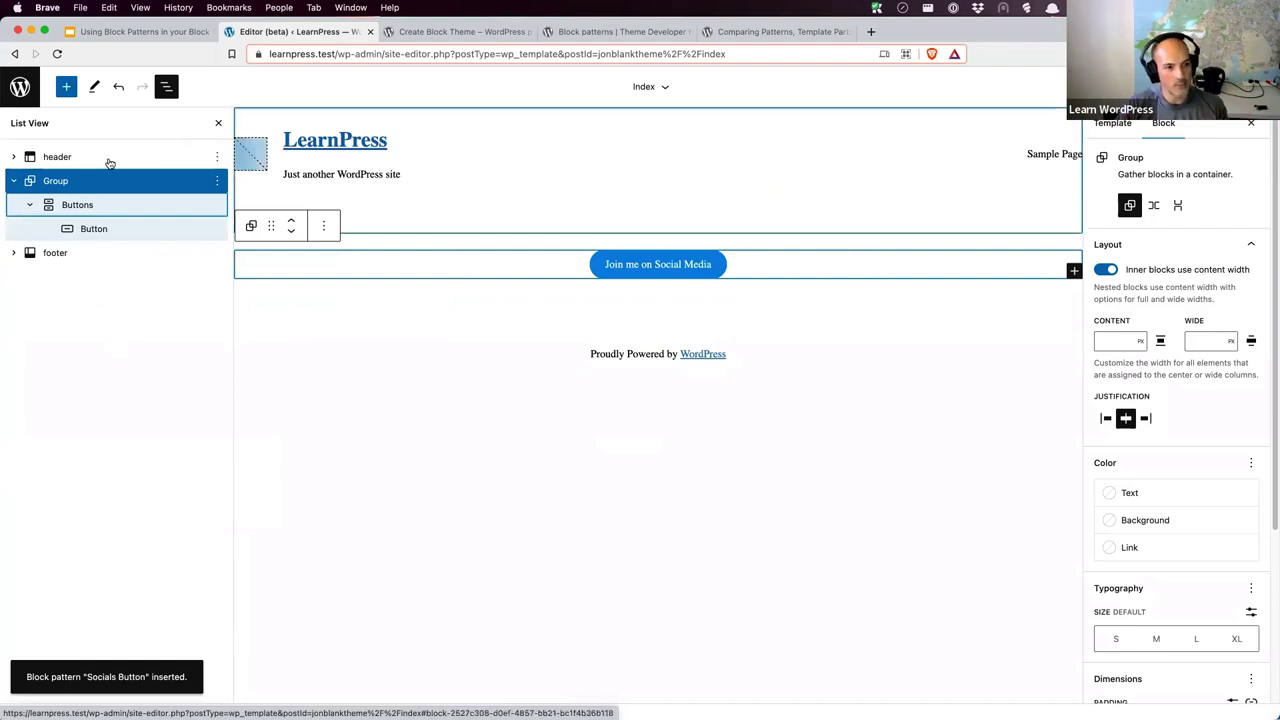
click(16, 158)
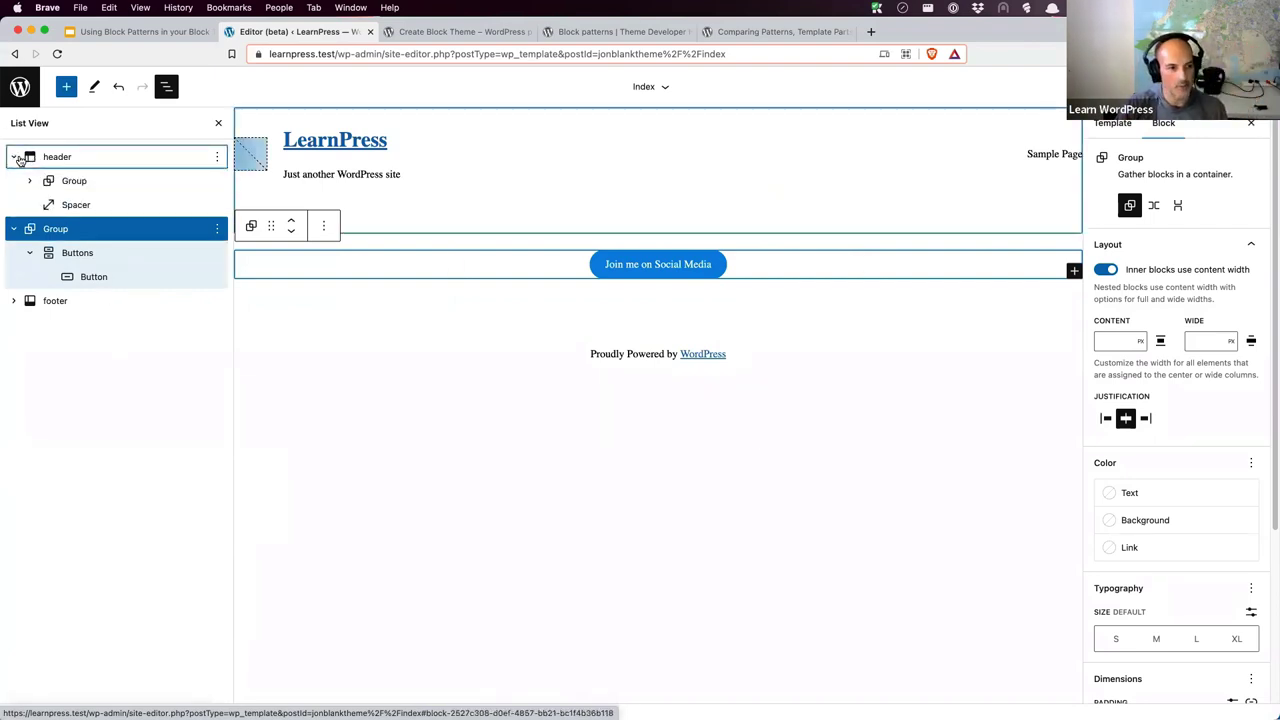
click(16, 158)
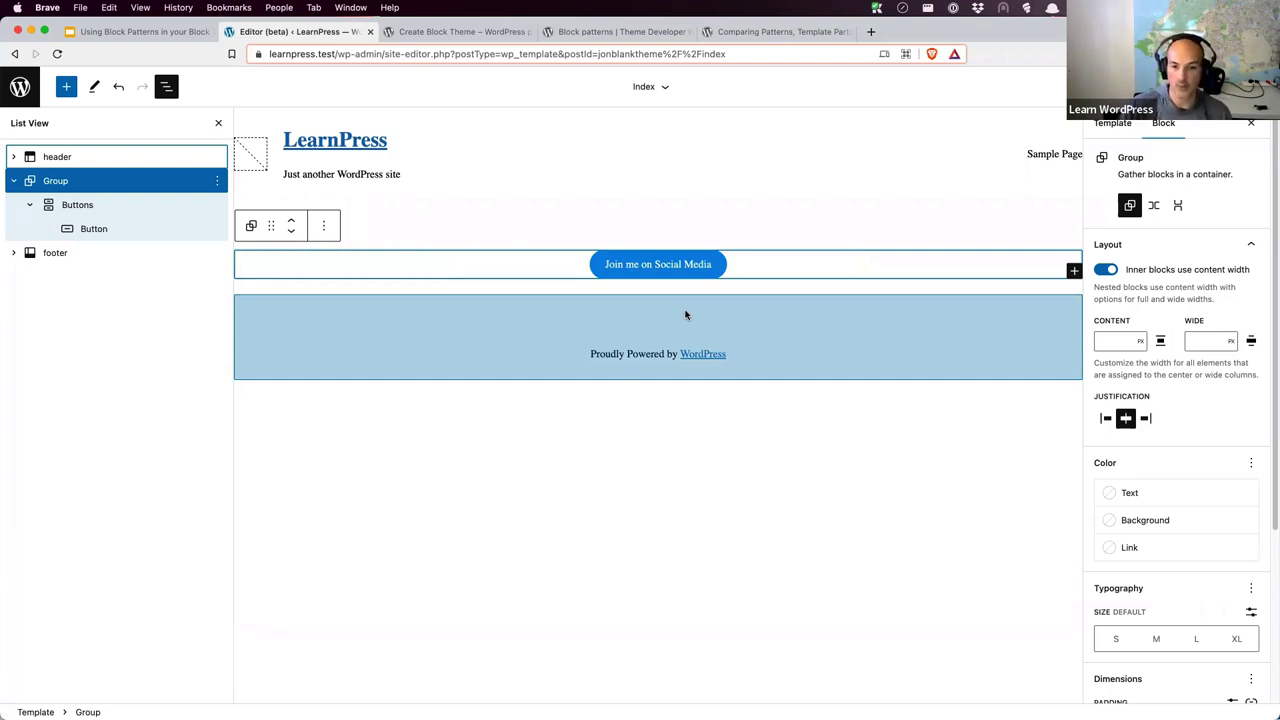
Replace "Social Media" in the button's label so it reads "Join me on Twitter".
double_click(664, 265)
drag(655, 265, 714, 266)
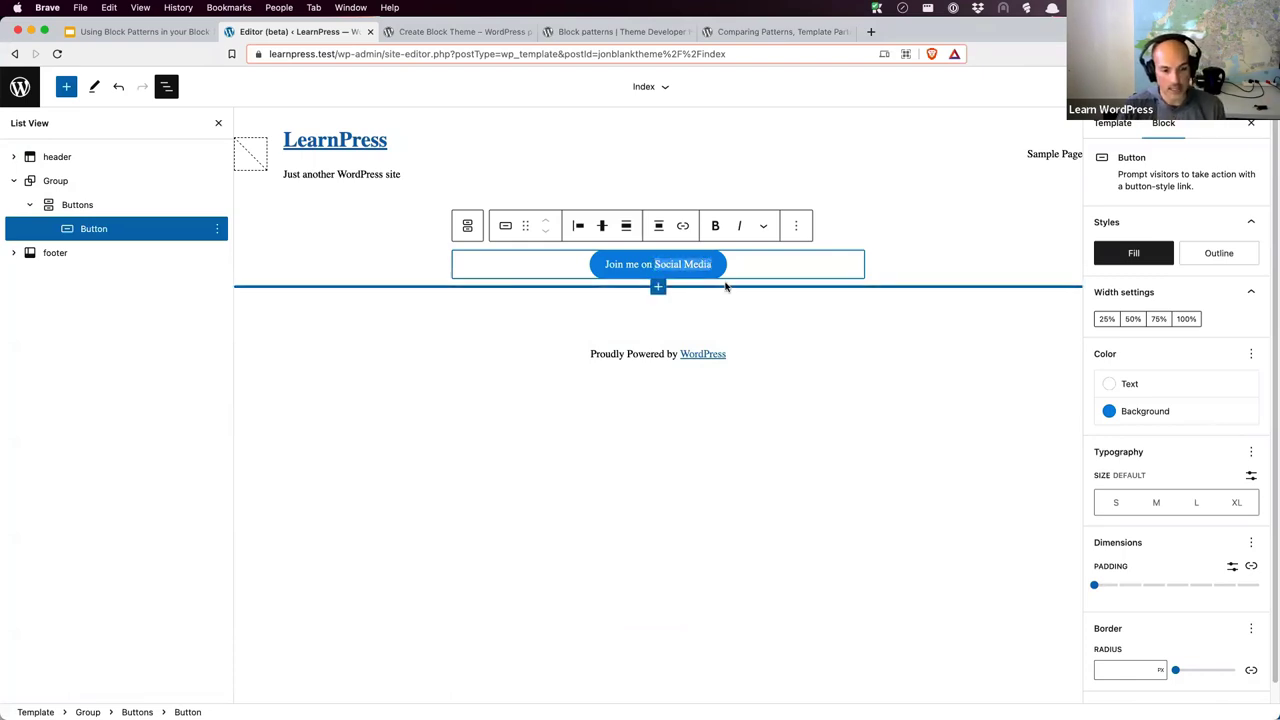
text(Twitter)
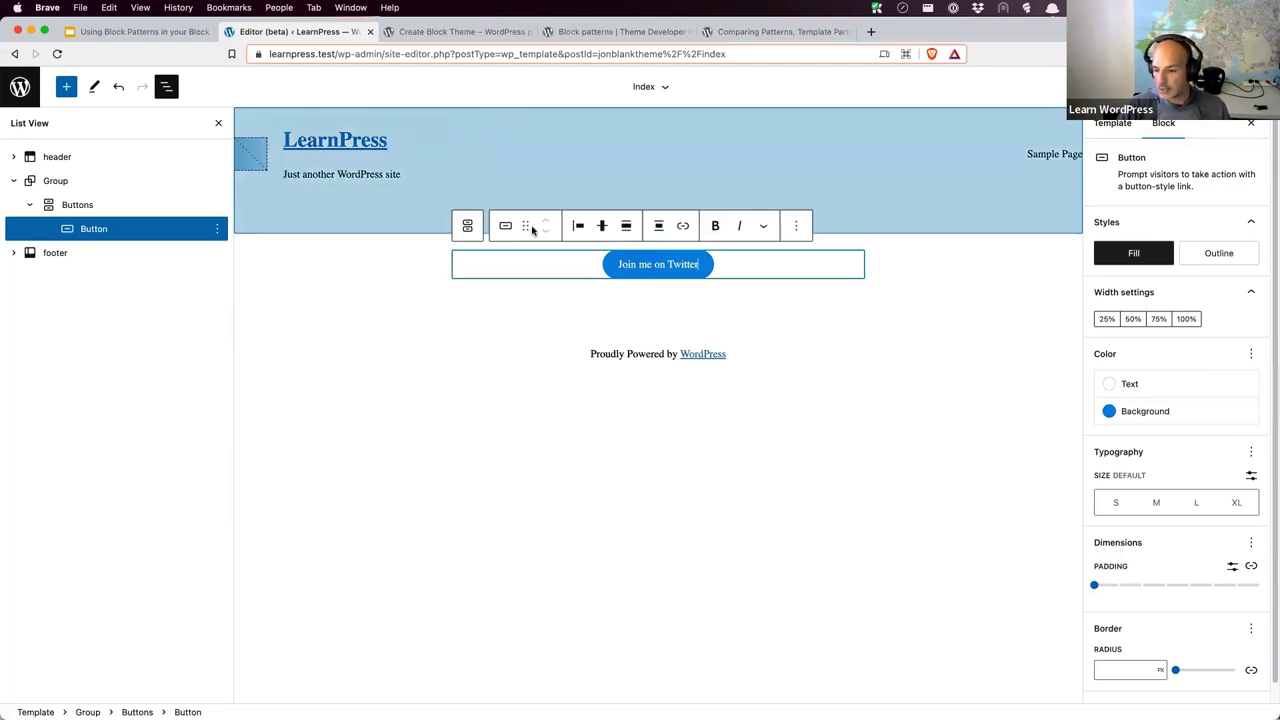
Add an empty paragraph after the footer and bring up the available block patterns for it.
click(66, 88)
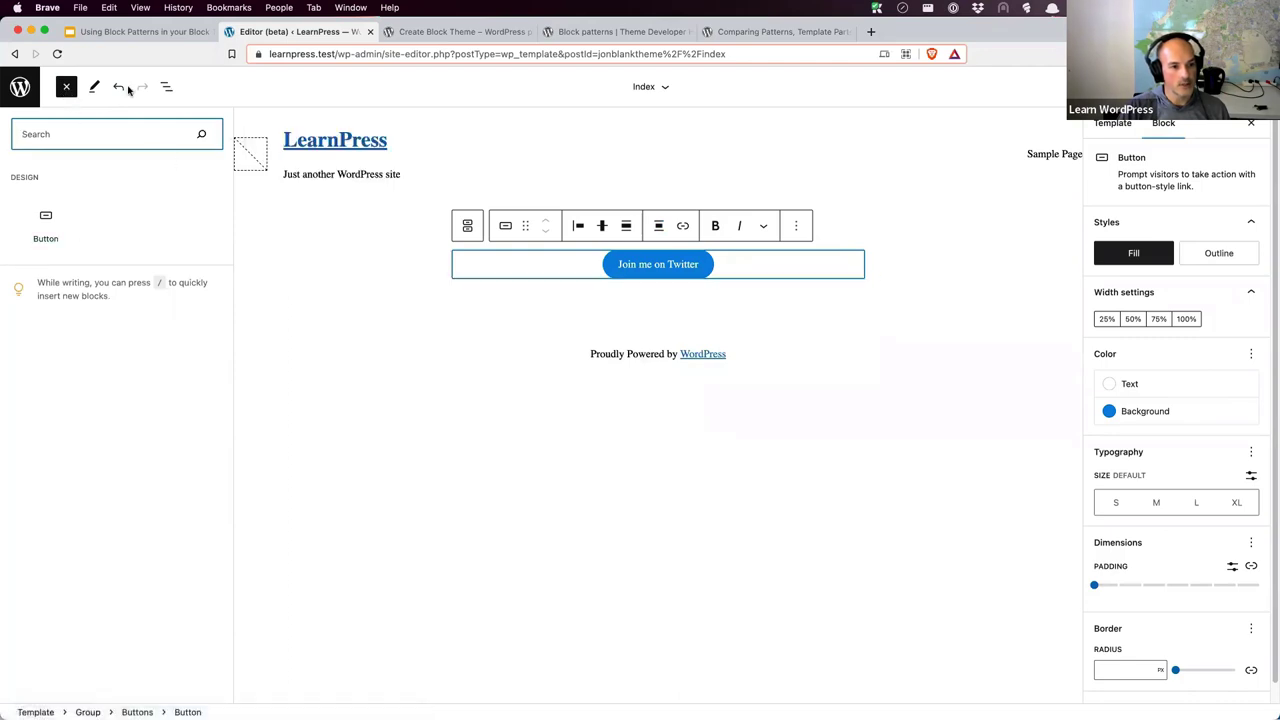
click(484, 356)
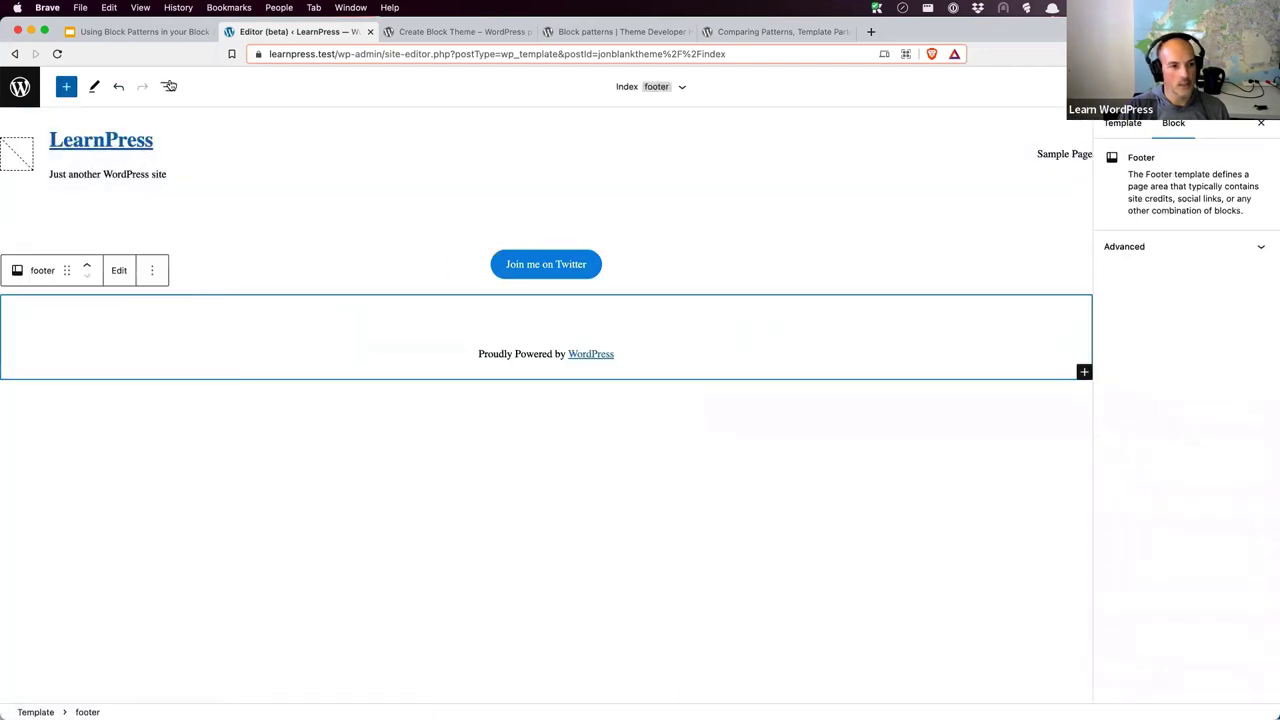
click(166, 86)
click(217, 204)
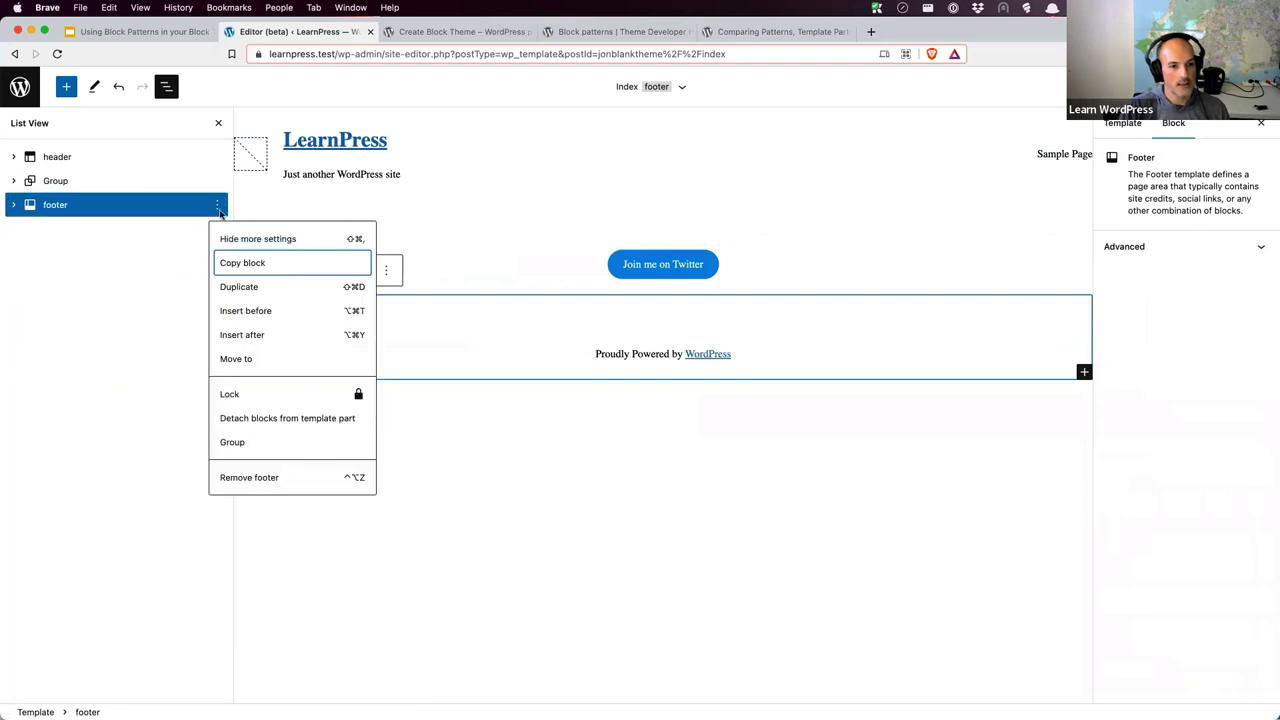
click(244, 334)
click(66, 86)
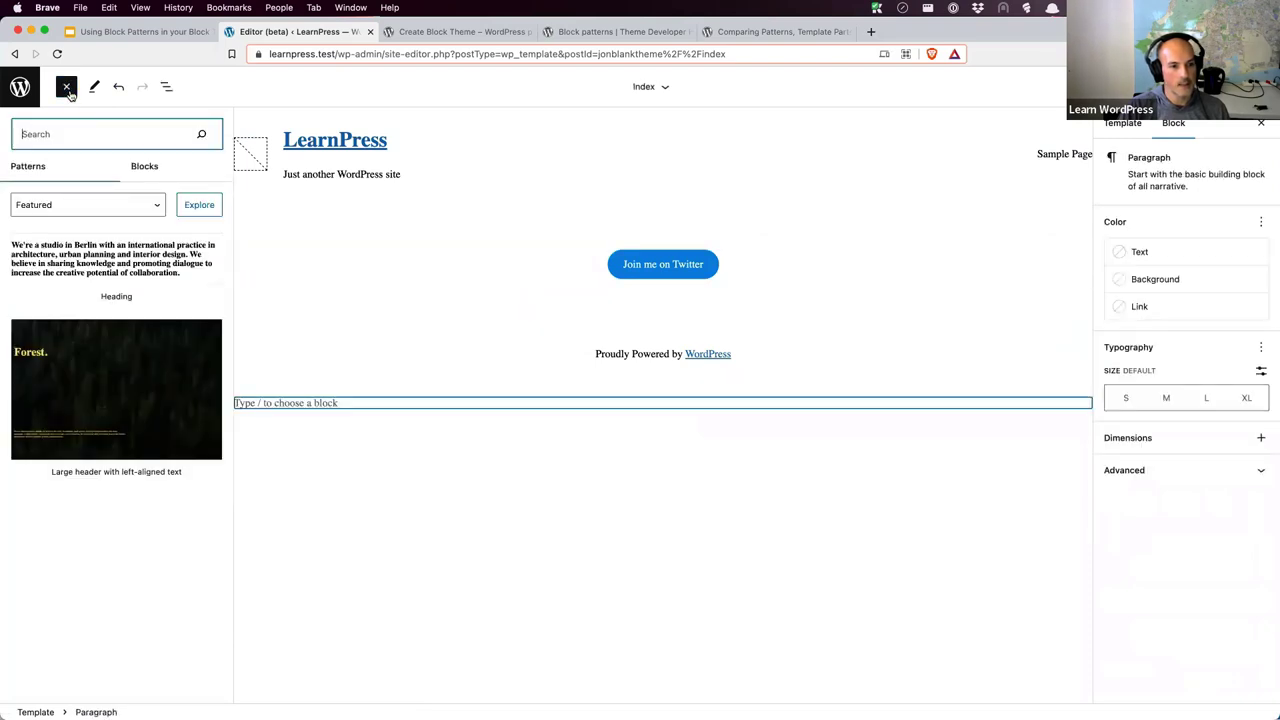
click(52, 170)
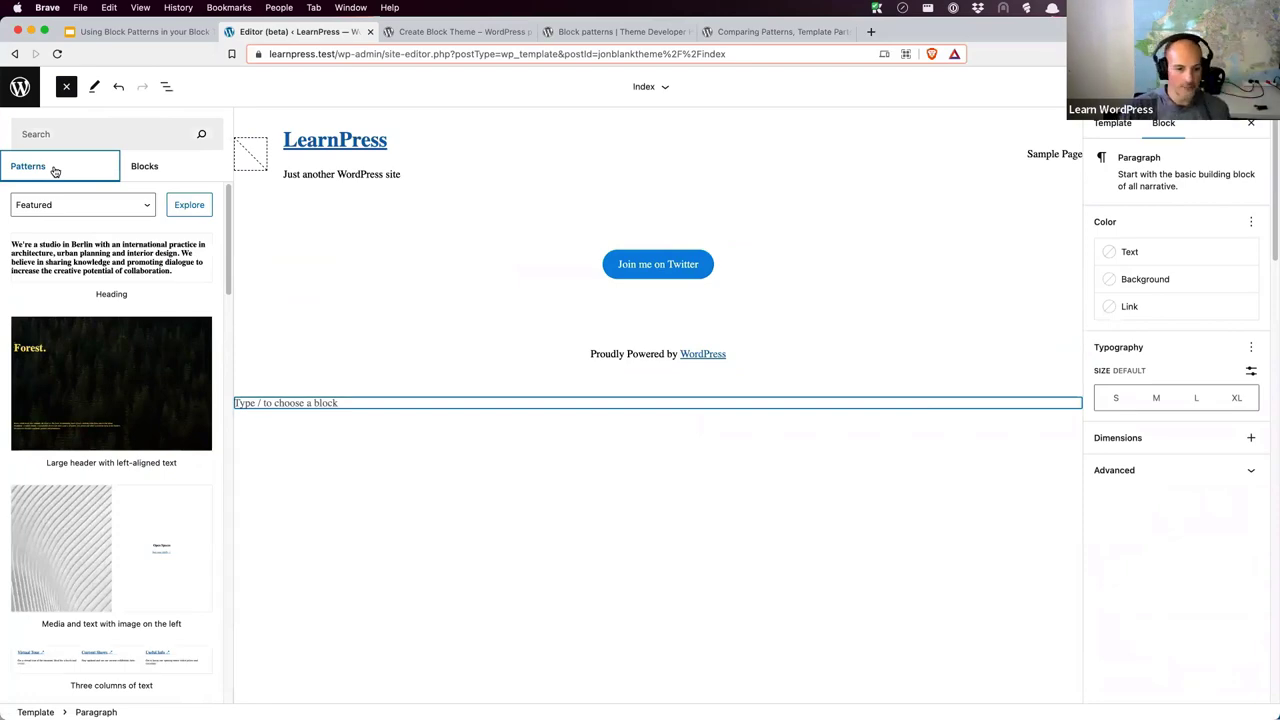
Search the web for "block pattern directory" in a new tab, open the WordPress.org Block Pattern Directory and browse its patterns.
click(870, 31)
text(block pattern )
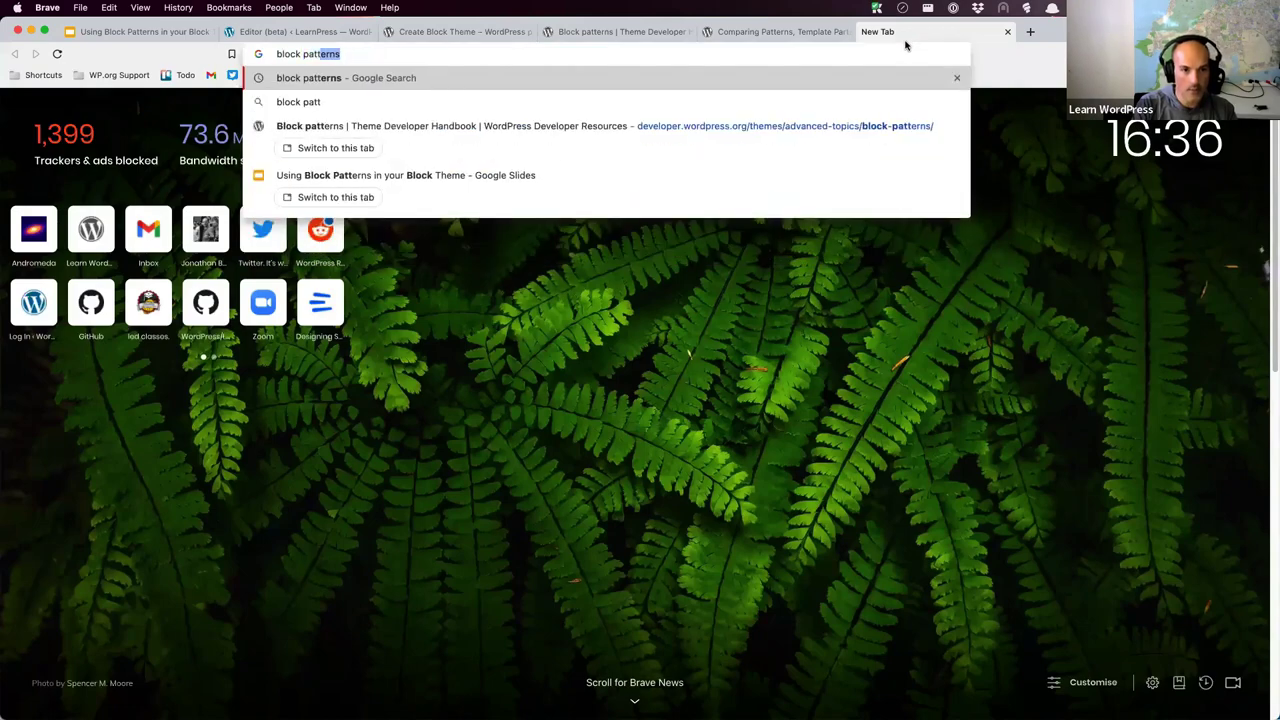
text(directory)
key(Return)
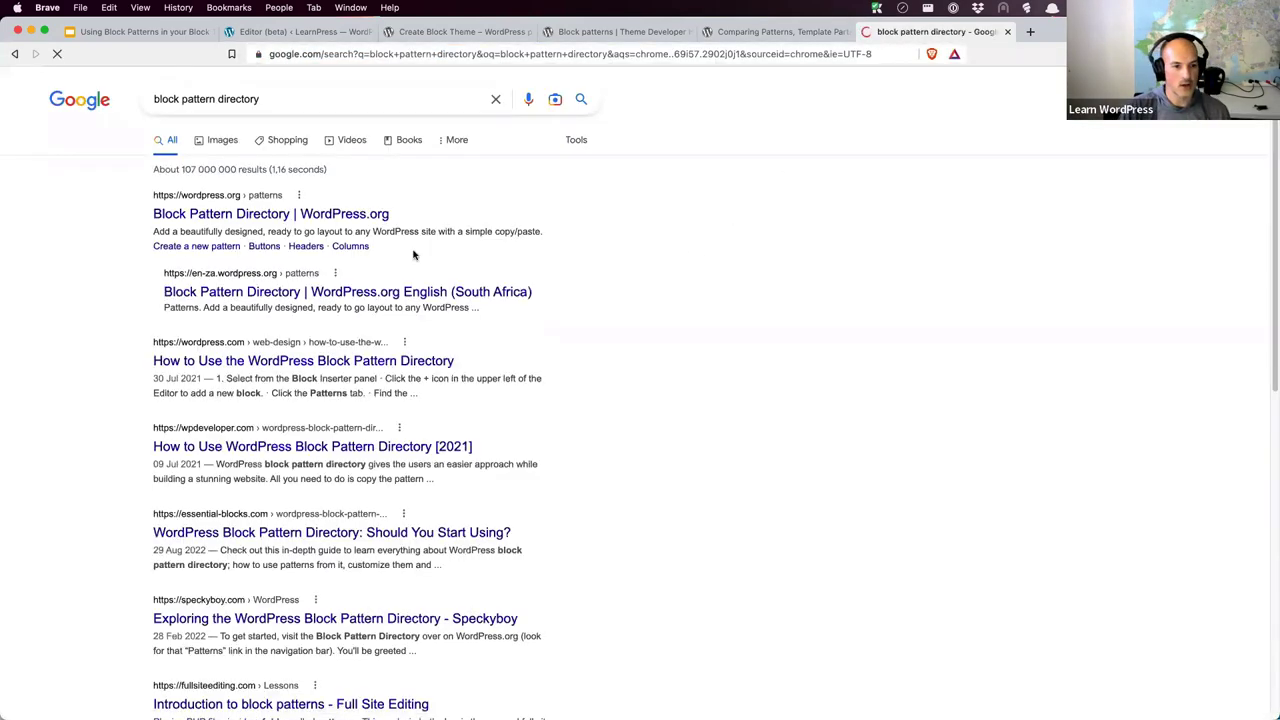
click(245, 220)
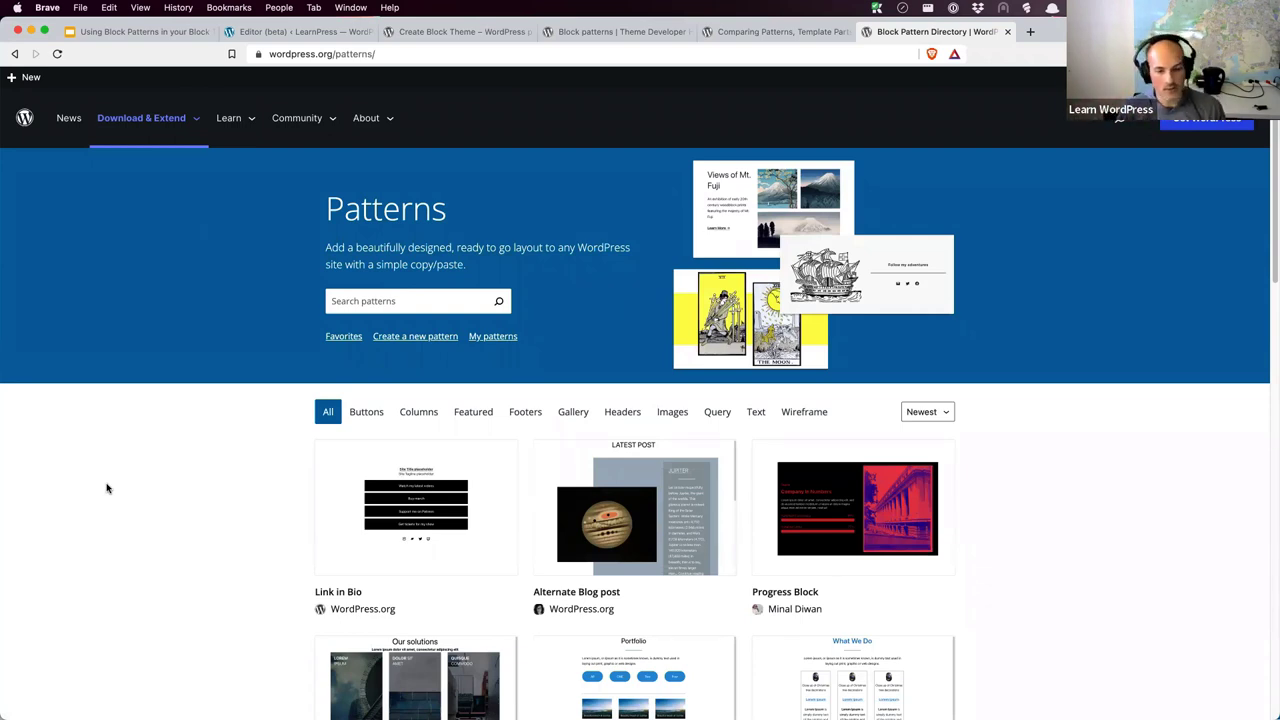
scroll(110, 495, down, 1)
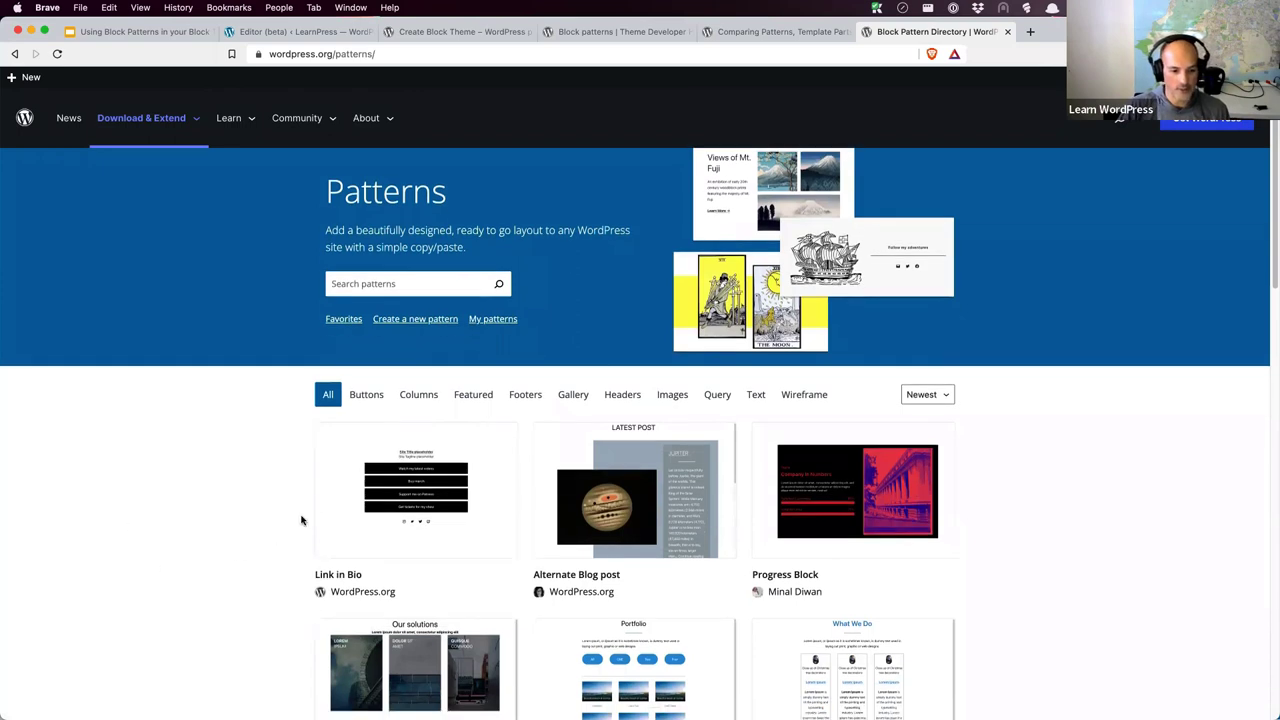
mouse_move(333, 493)
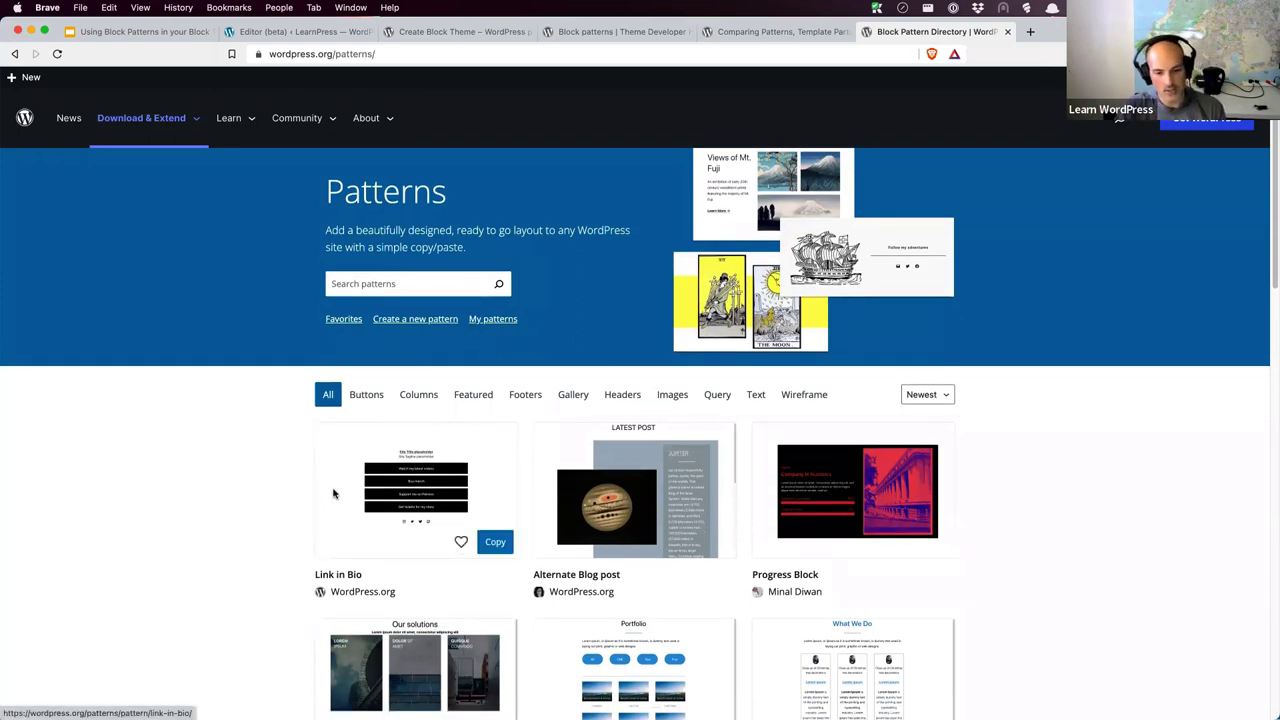
scroll(333, 493, down, 4)
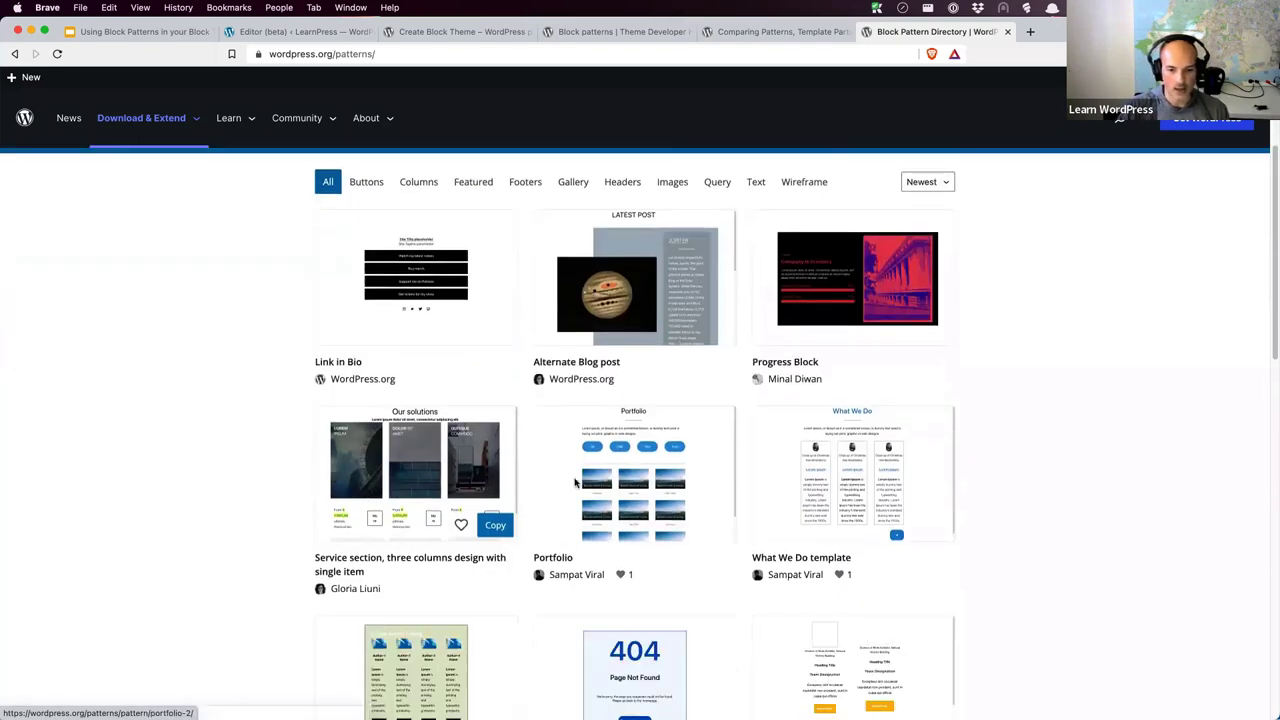
mouse_move(603, 483)
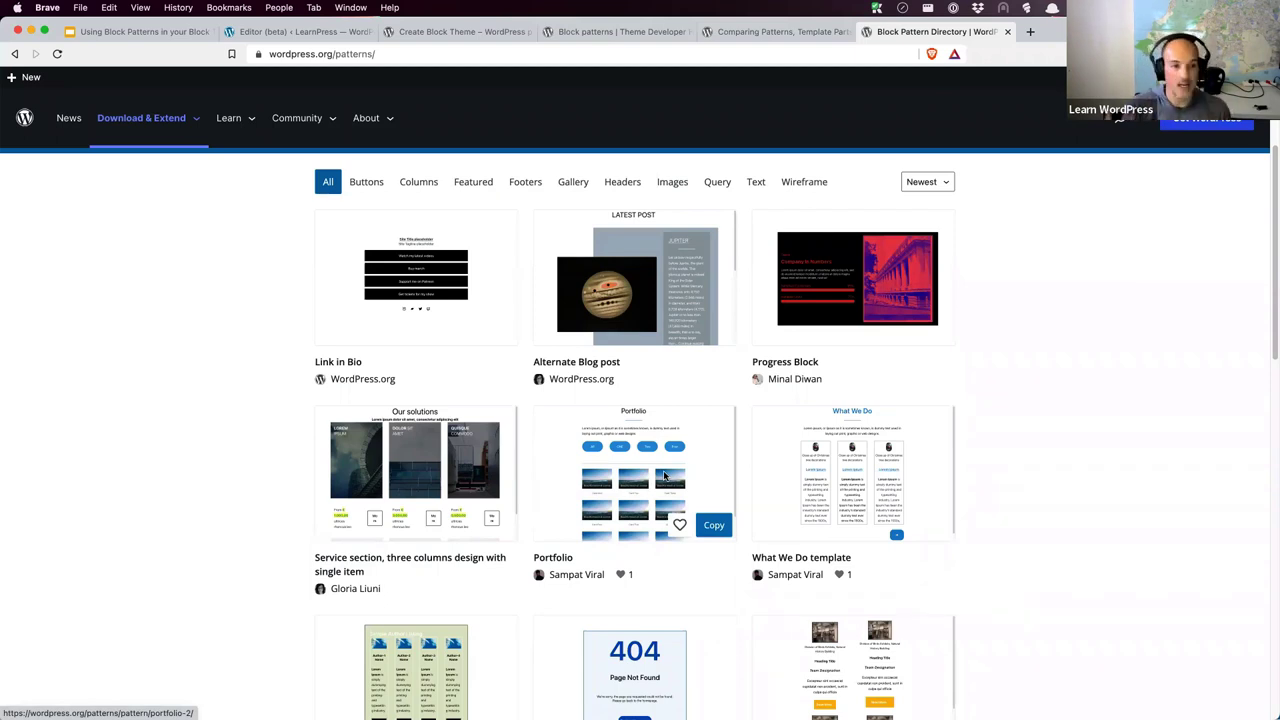
Return to the site editor and insert the Pricing table pattern from the Columns category in the paragraph below the footer.
click(795, 33)
click(456, 33)
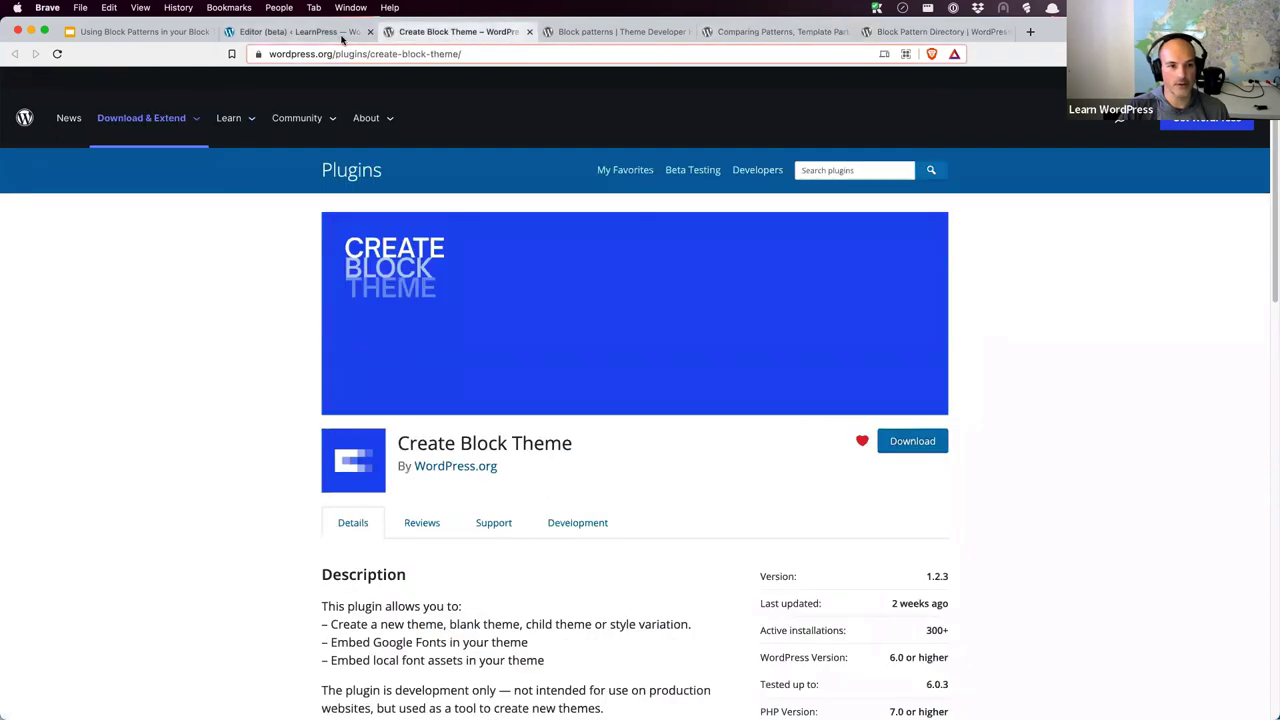
click(300, 31)
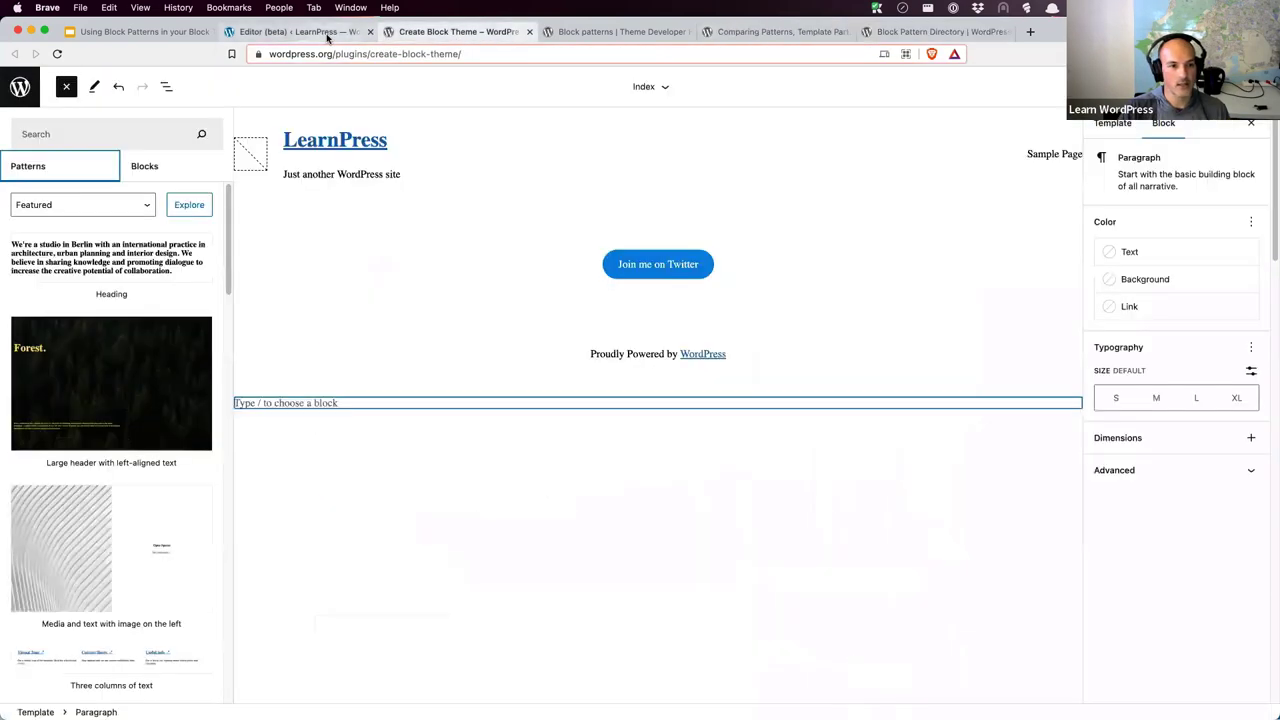
click(129, 212)
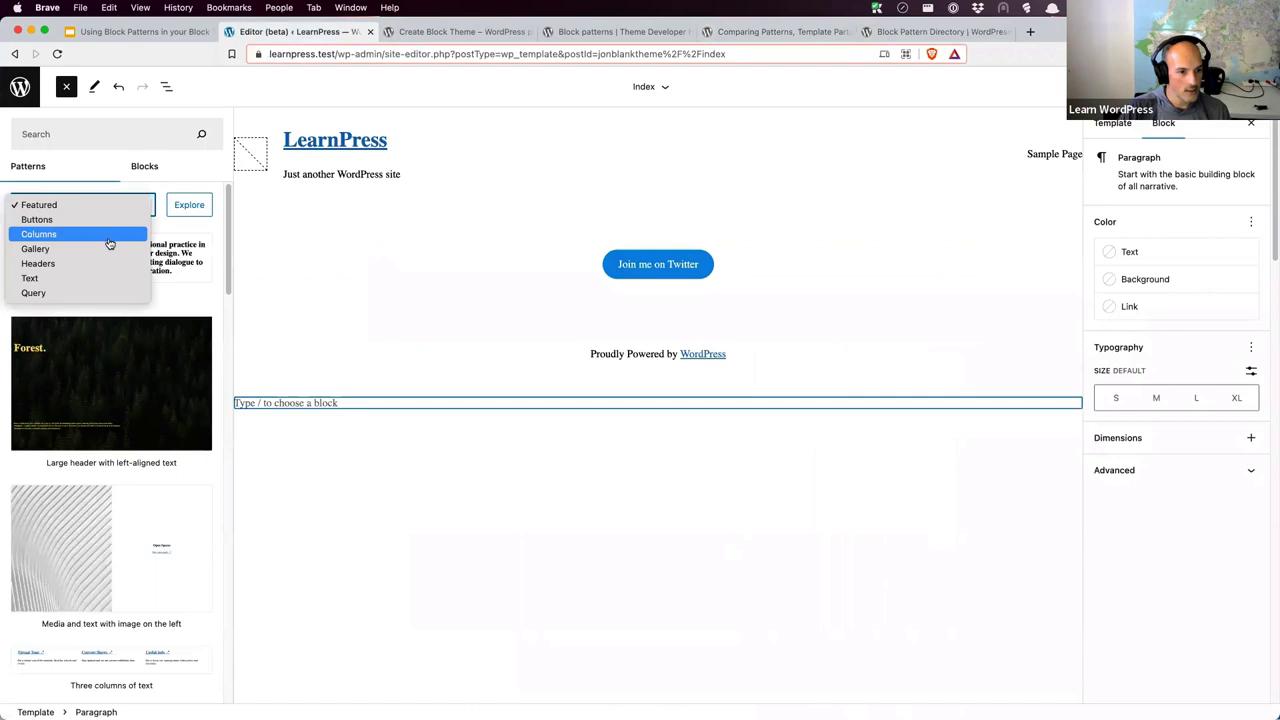
click(108, 236)
scroll(146, 295, down, 2)
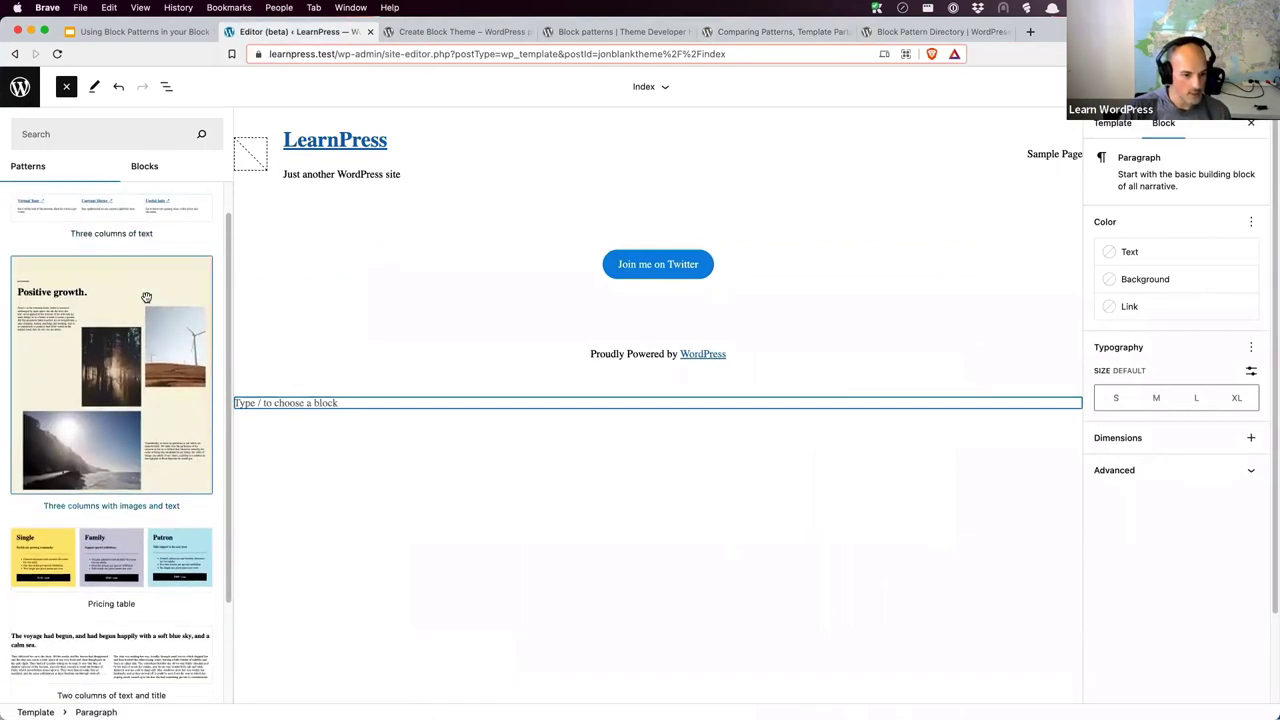
scroll(146, 297, down, 1)
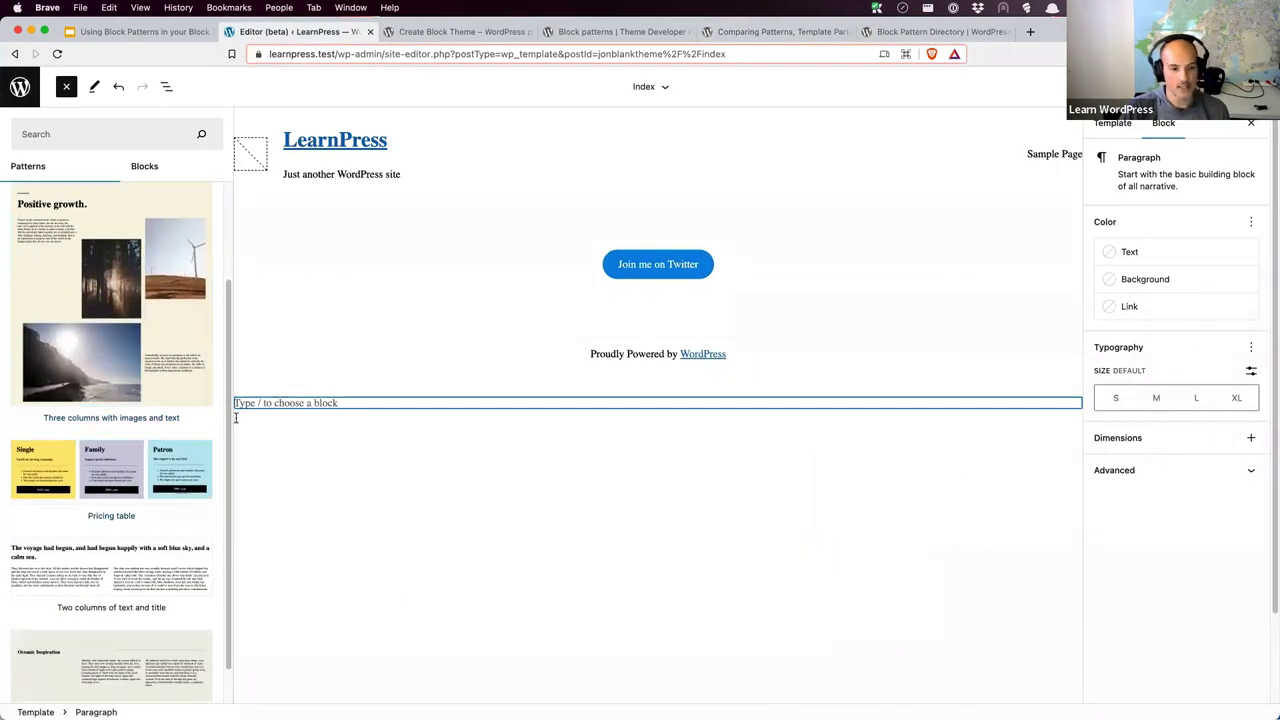
click(63, 467)
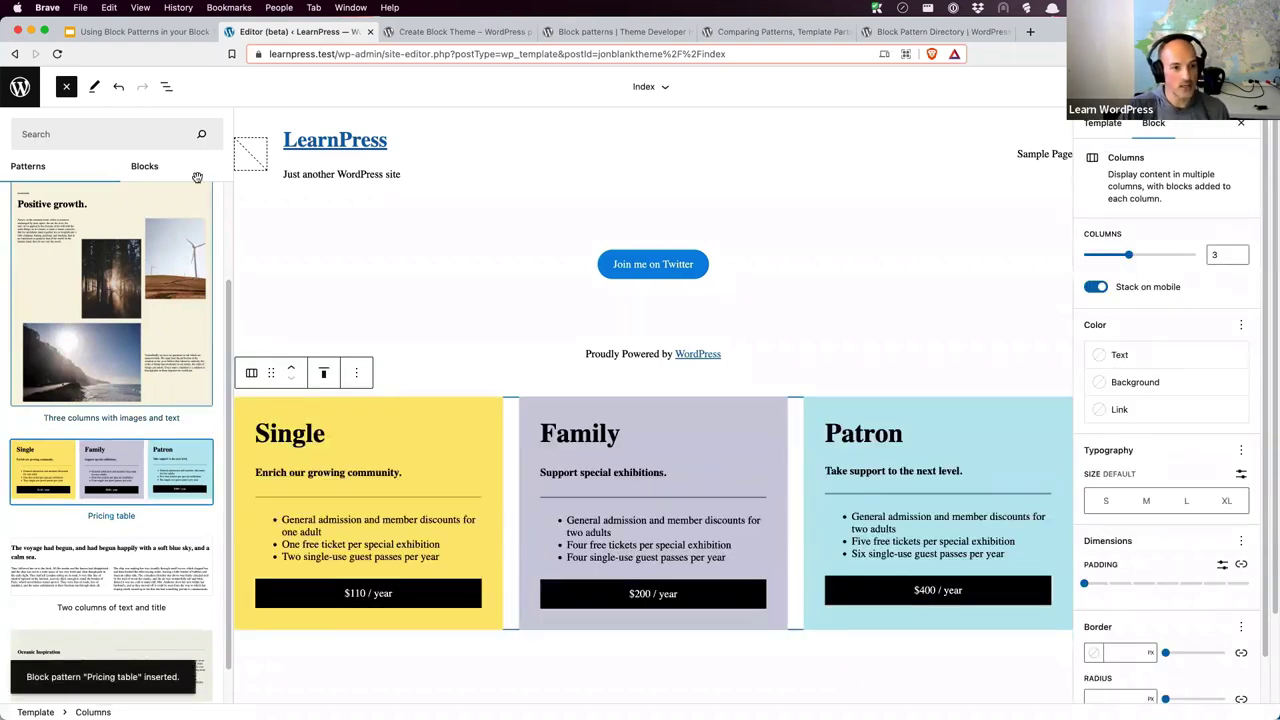
Inspect the pricing table's nested columns in the List View, including the "Single" heading and its price button.
click(166, 86)
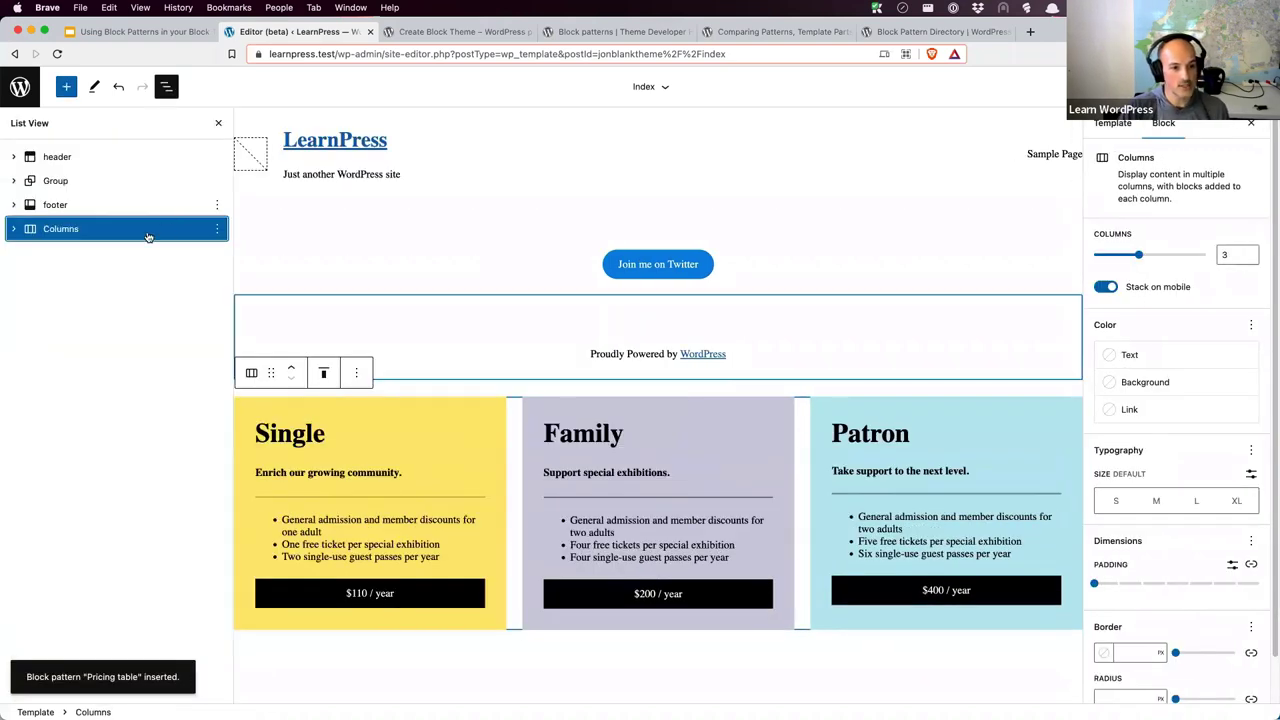
click(13, 229)
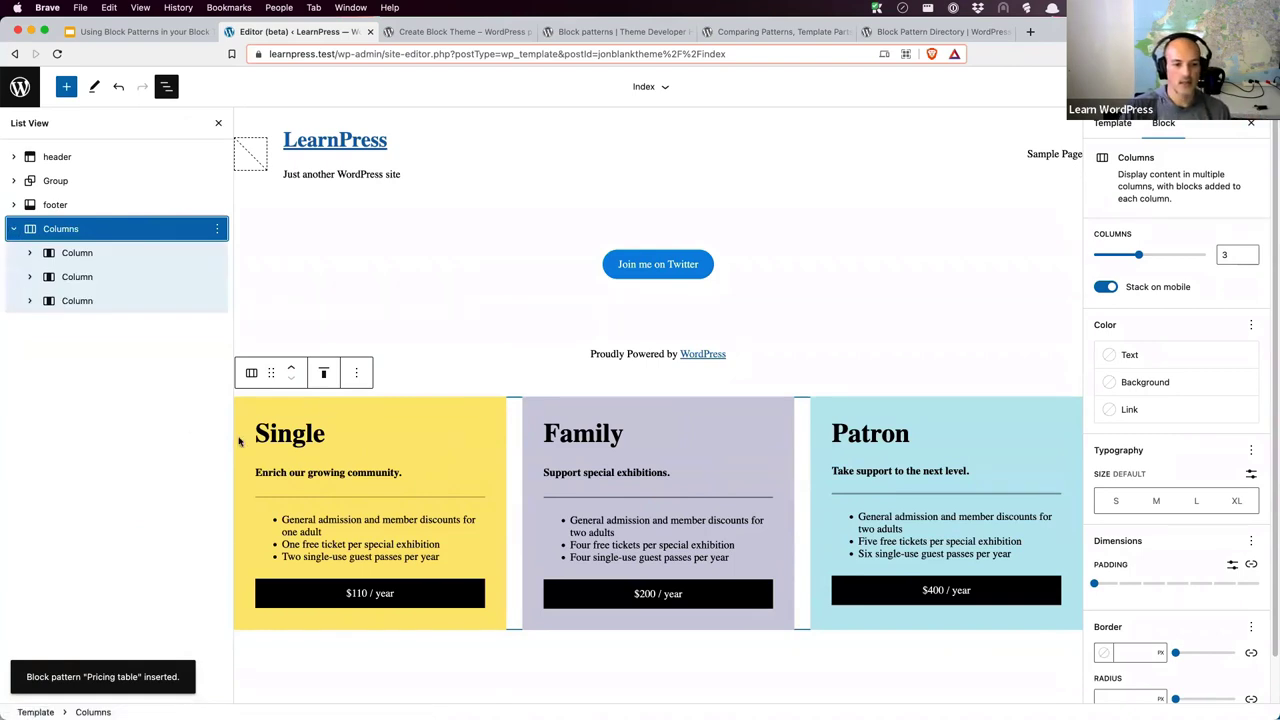
click(324, 464)
click(330, 432)
double_click(330, 432)
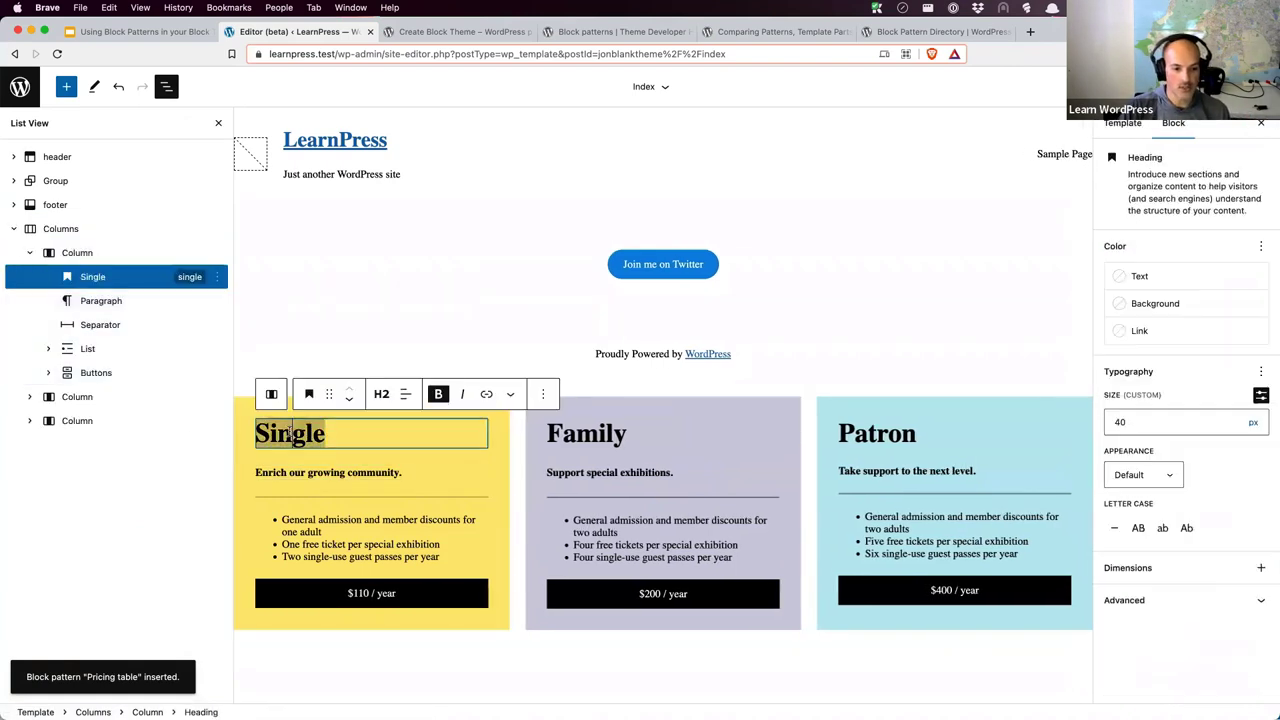
double_click(362, 594)
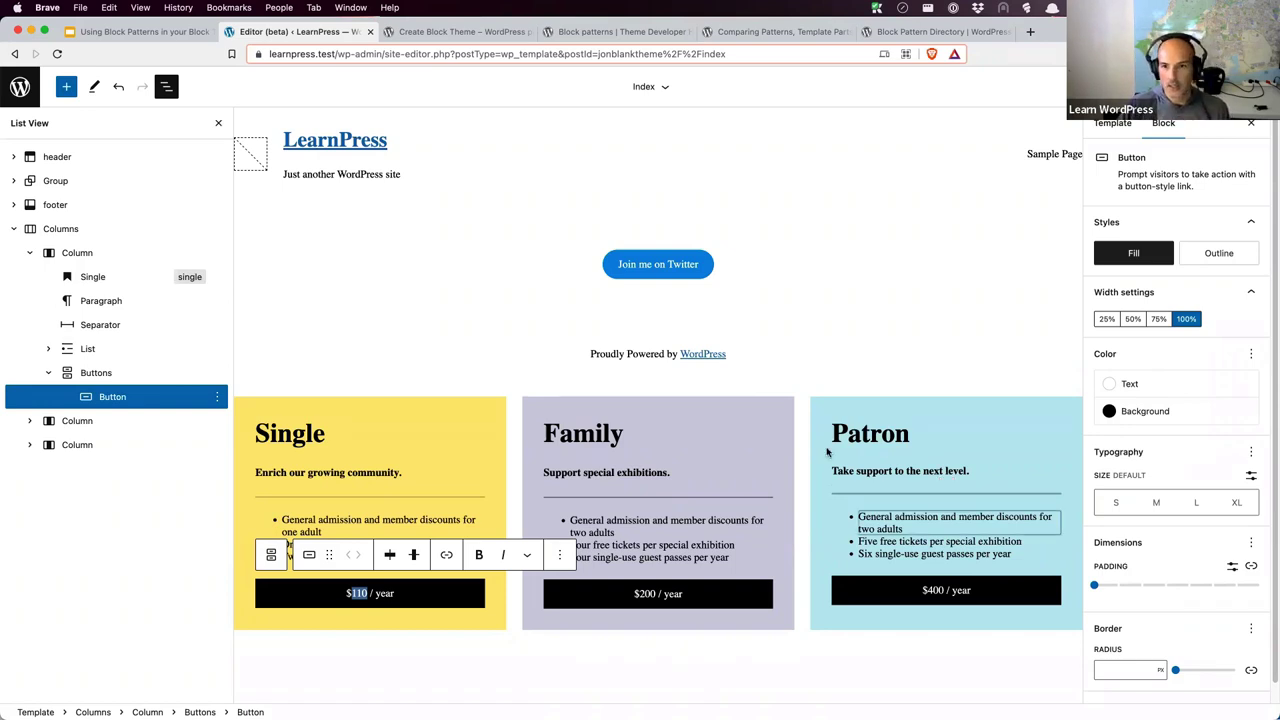
Review the Objectives 1 slide in the Google Slides presentation, focusing on the custom footer pattern objective.
click(155, 34)
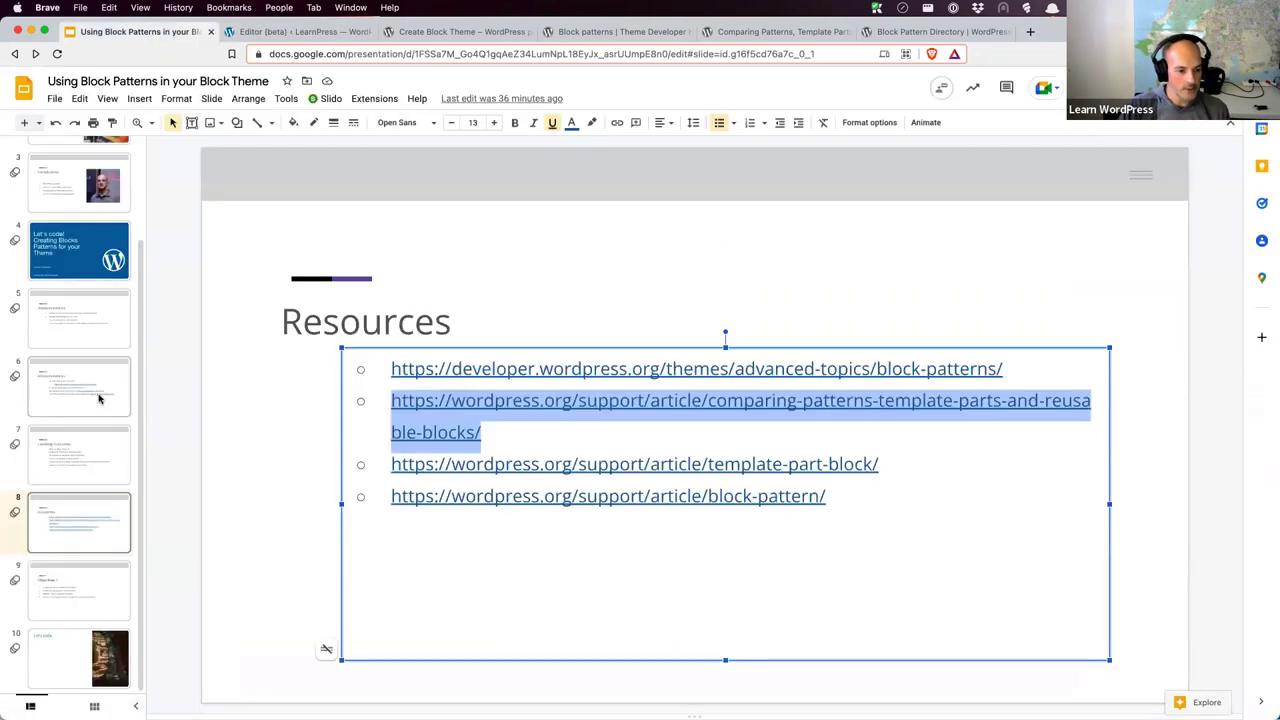
click(64, 588)
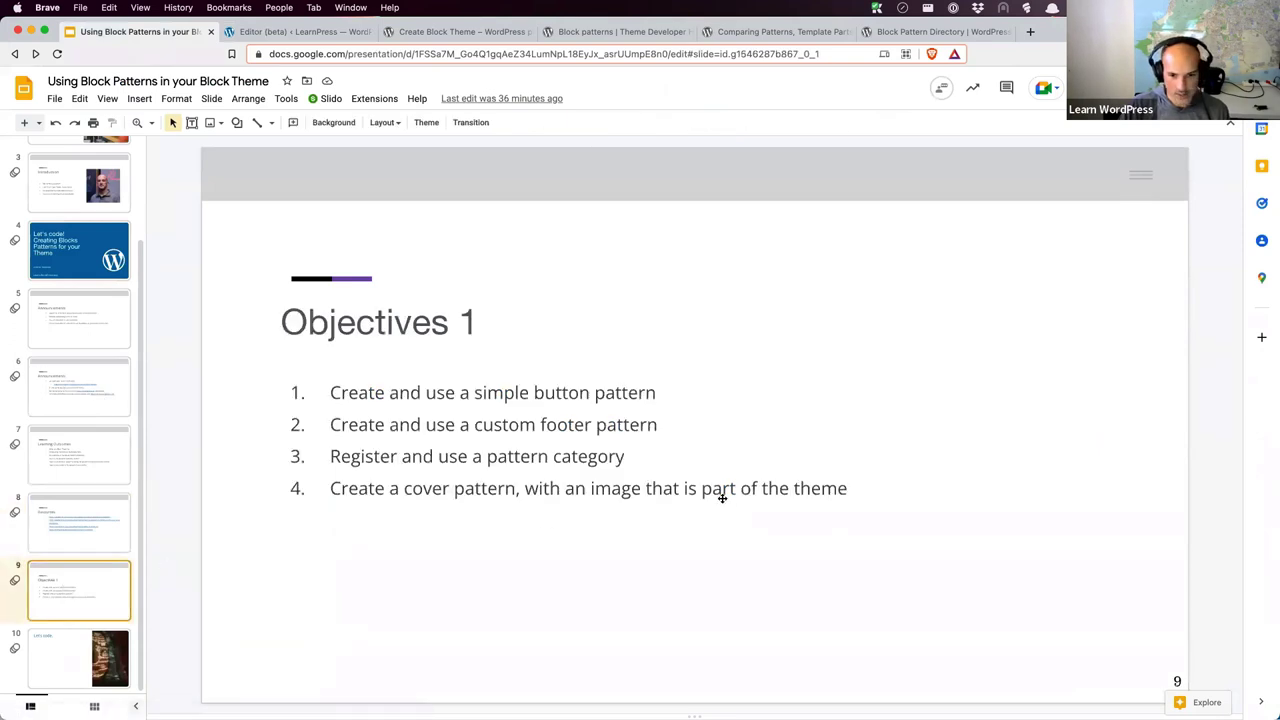
drag(668, 428, 333, 420)
click(660, 423)
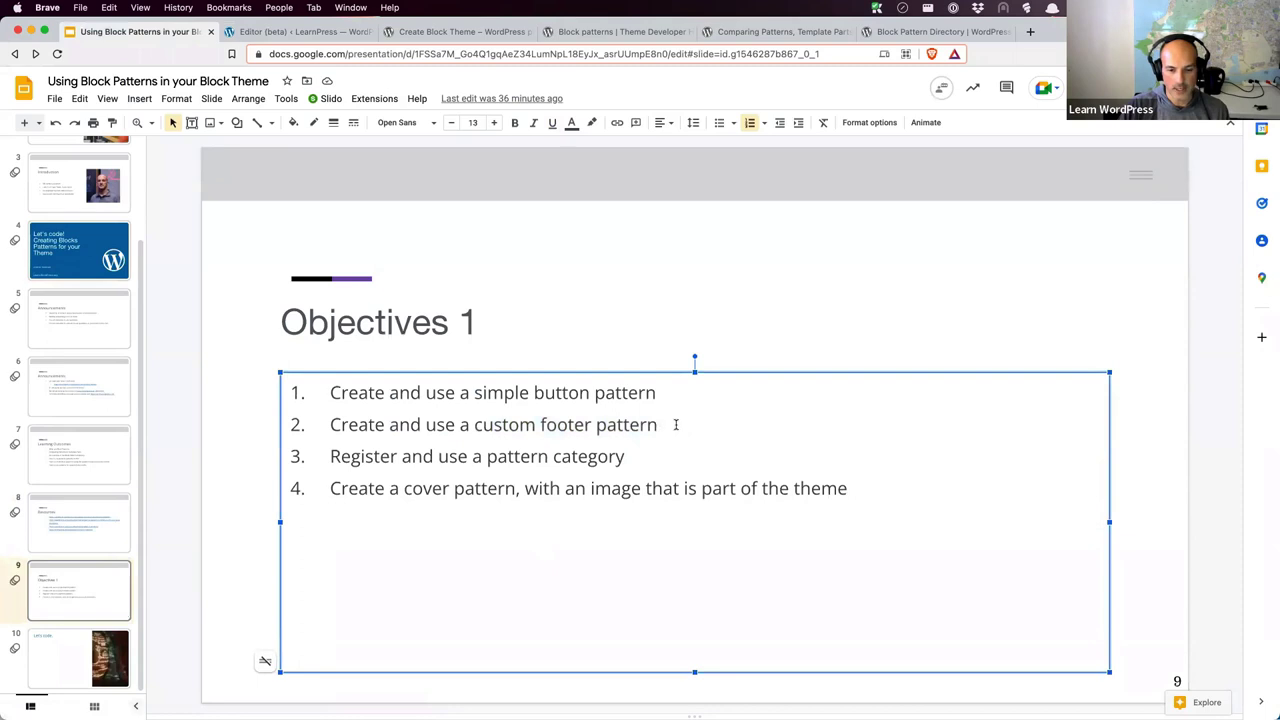
drag(674, 423, 326, 427)
click(827, 438)
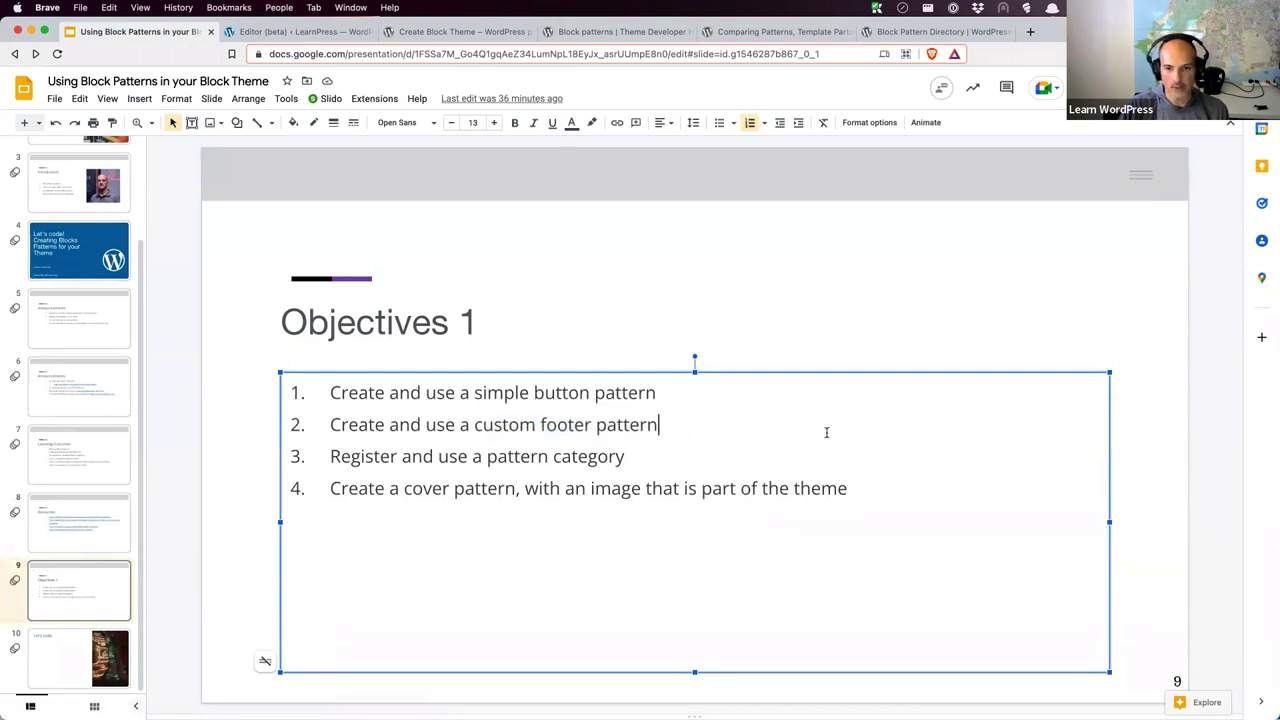
Revisit the article comparing patterns, template parts and reusable blocks, and the Block Pattern Directory.
click(920, 31)
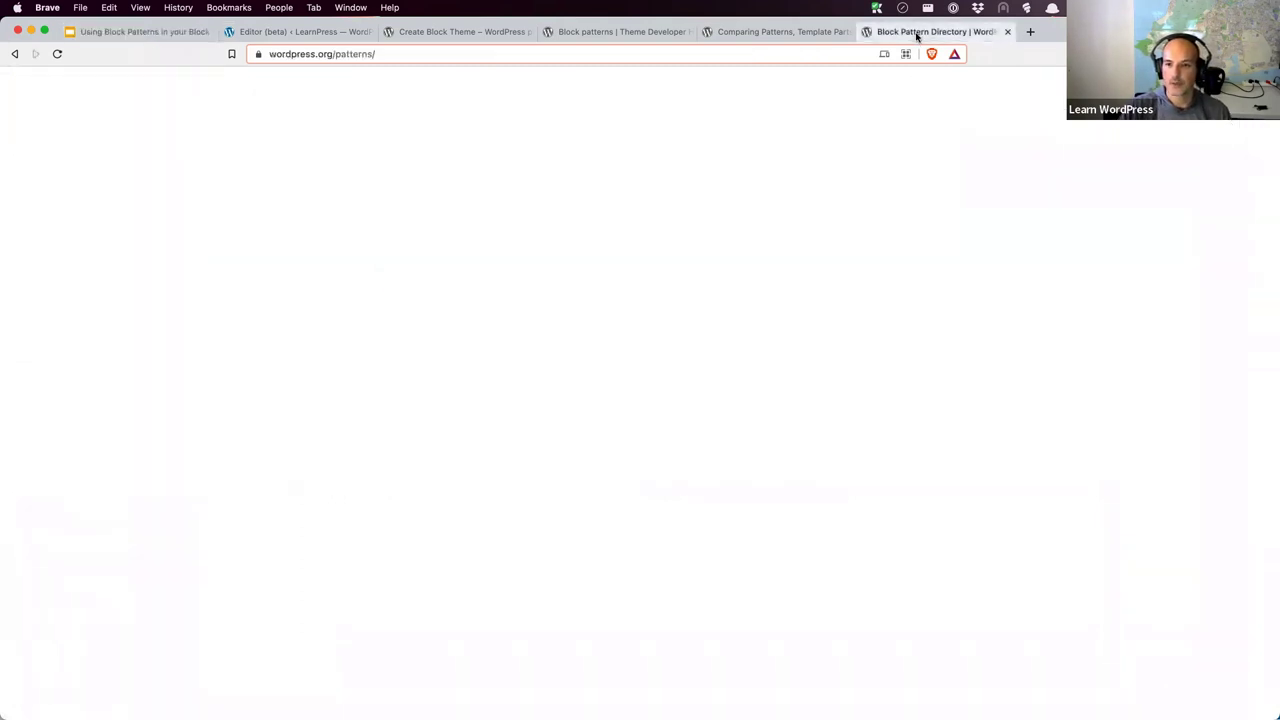
click(820, 32)
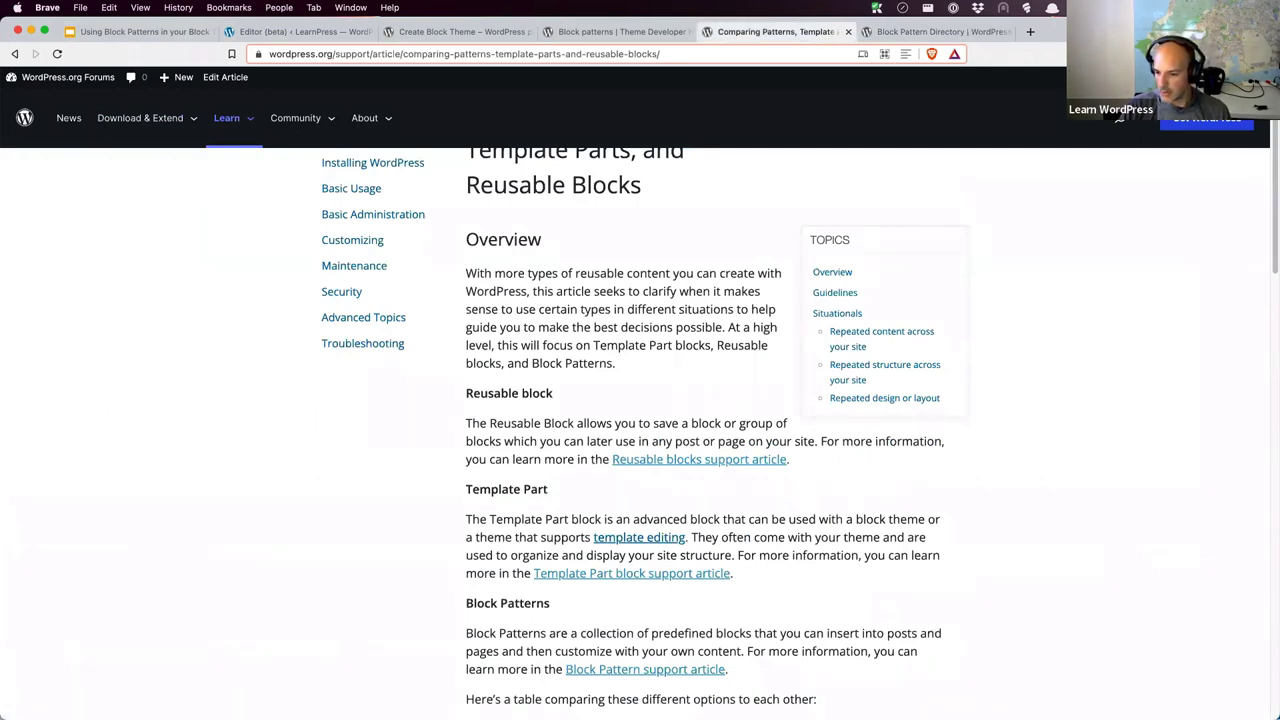
click(940, 31)
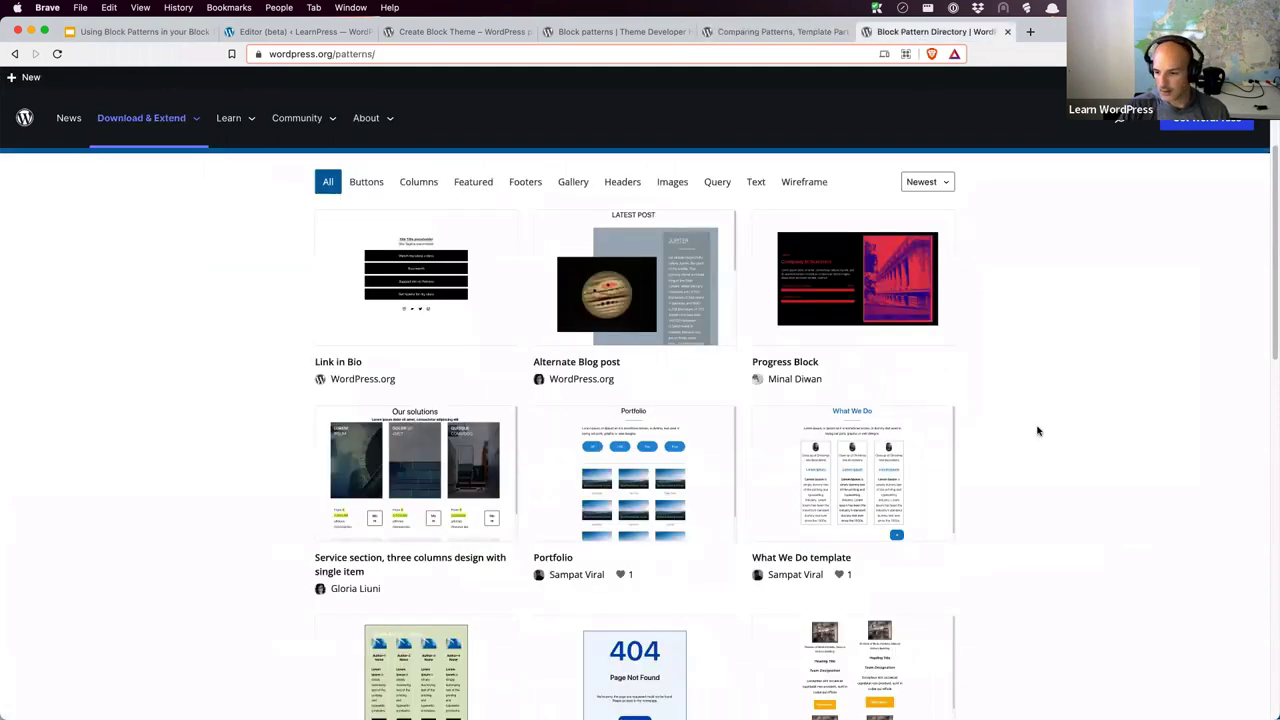
Return to the site editor and remove the pricing table's Columns block from the template.
click(300, 31)
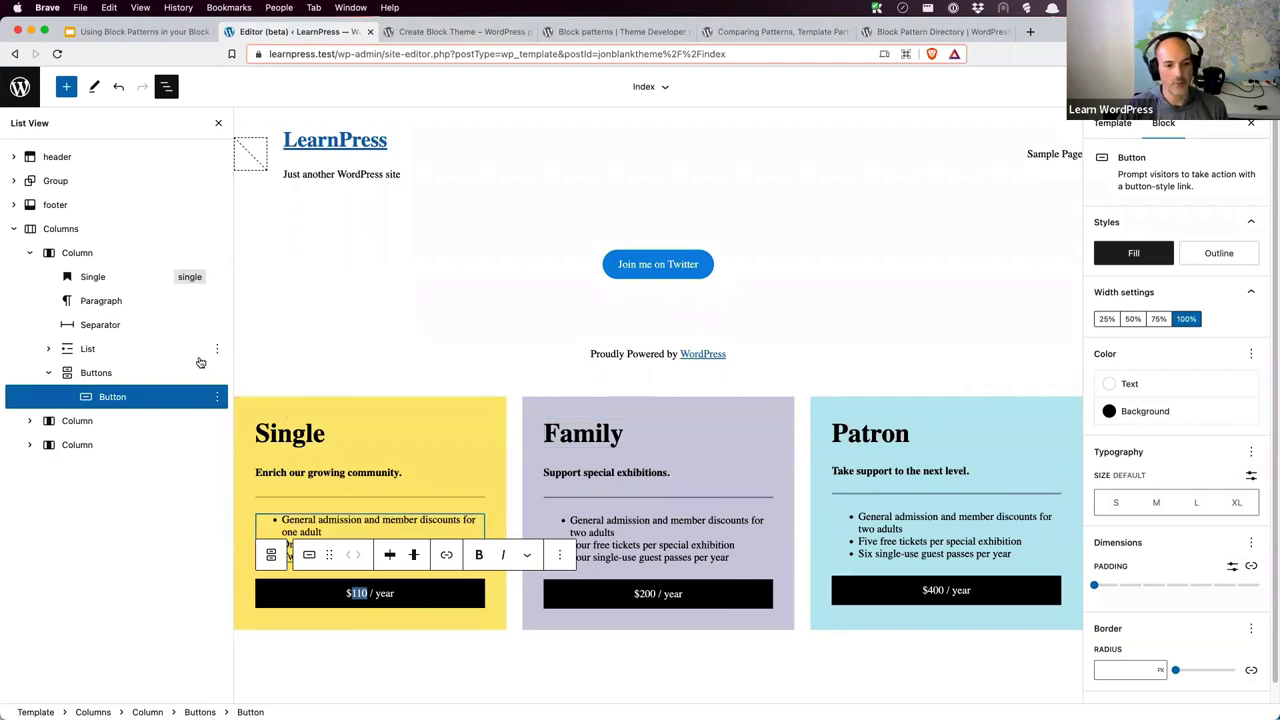
click(217, 229)
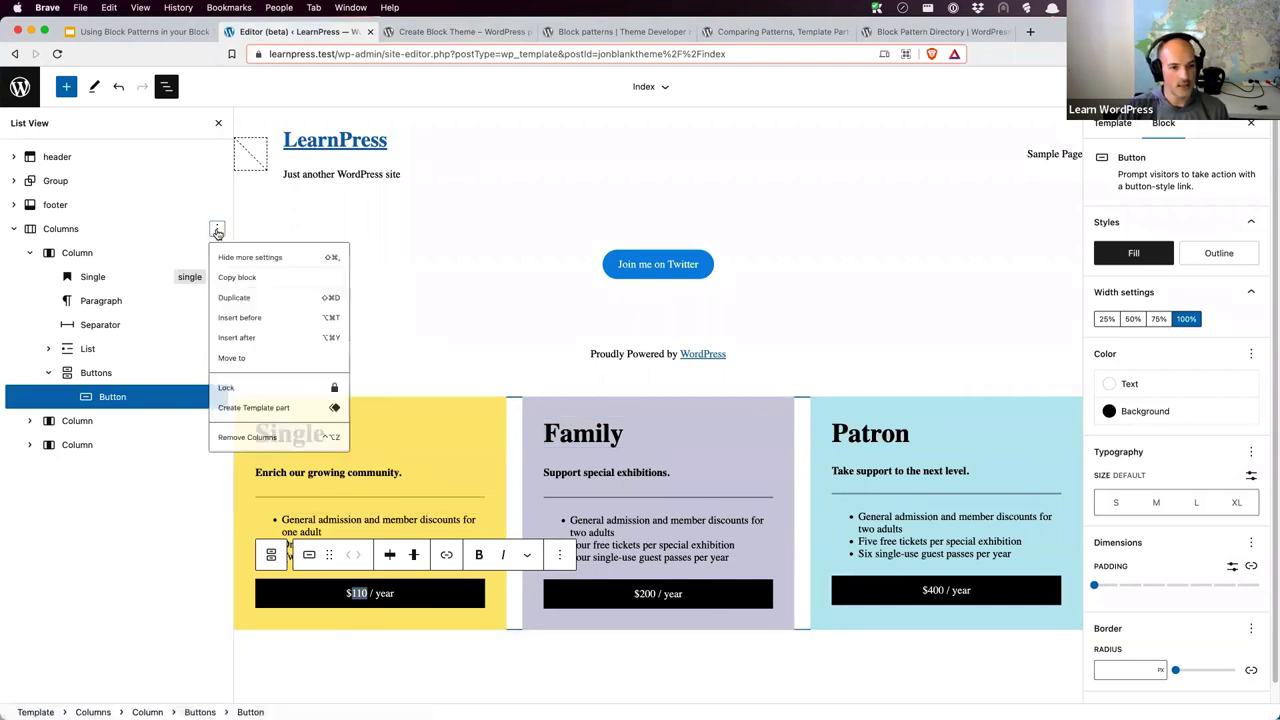
click(288, 477)
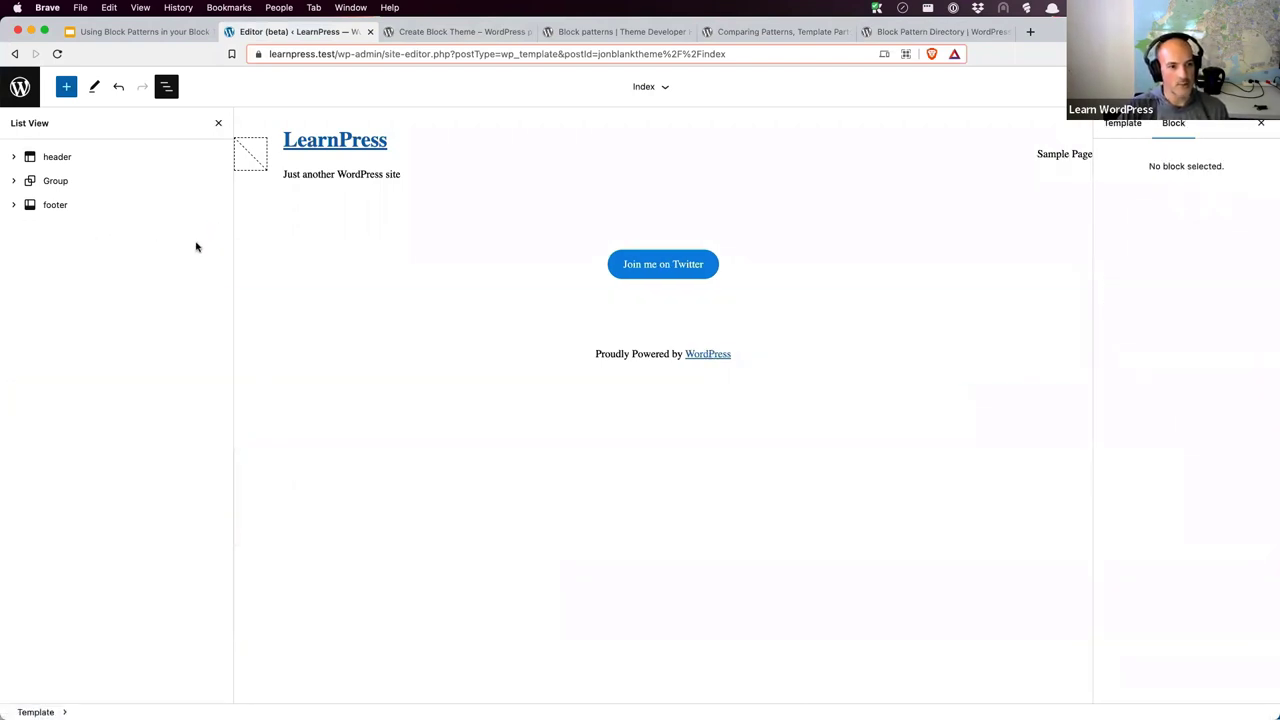
Insert the Pricing table pattern from the Columns category after the Group block holding the Twitter button.
click(217, 181)
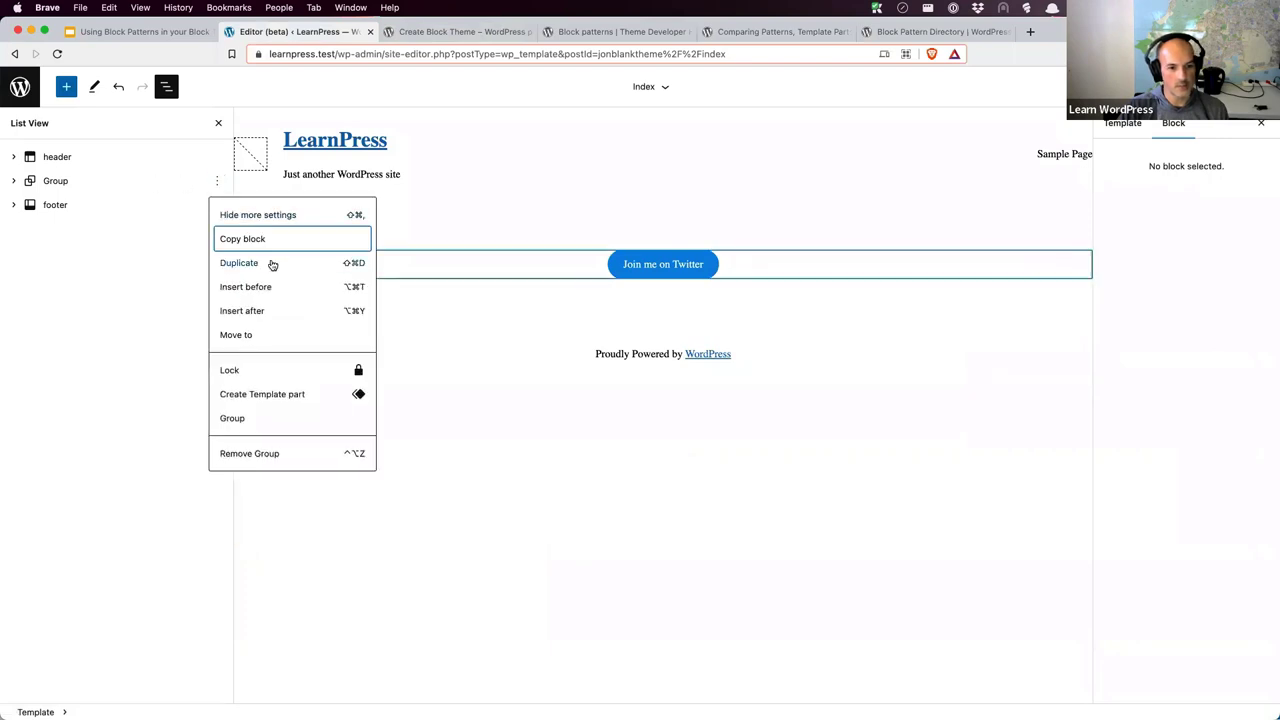
click(288, 310)
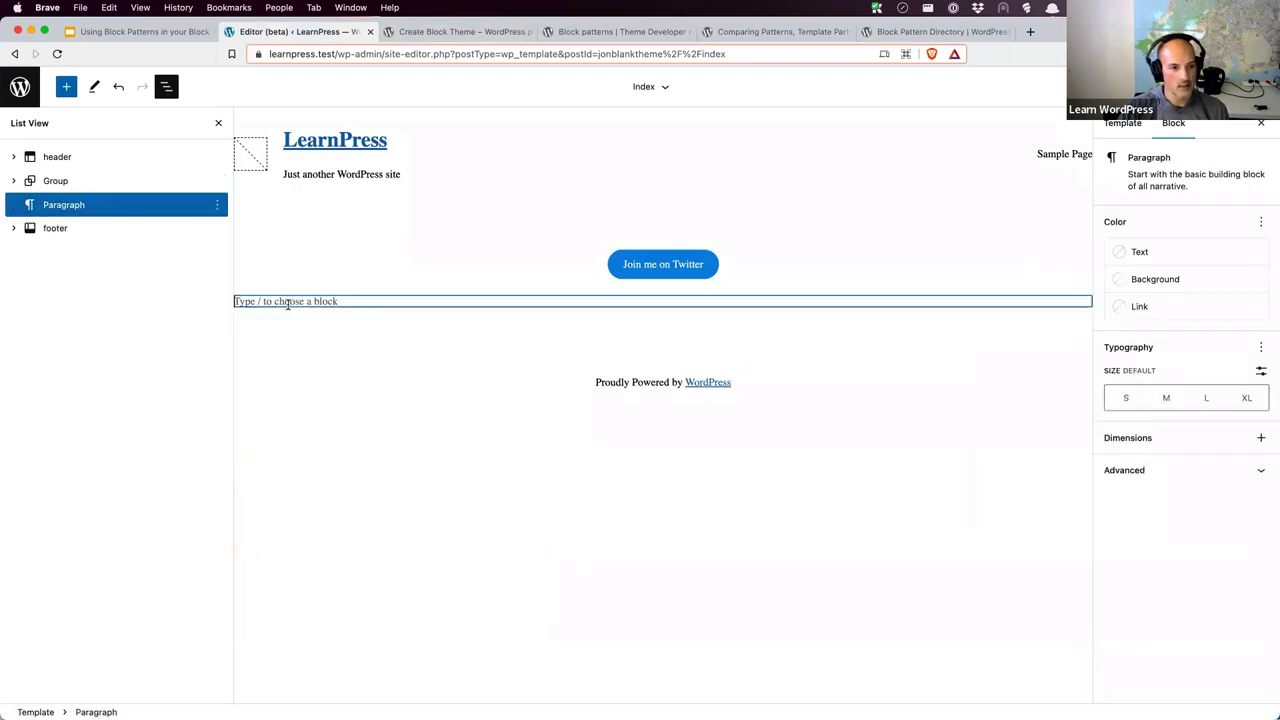
click(66, 88)
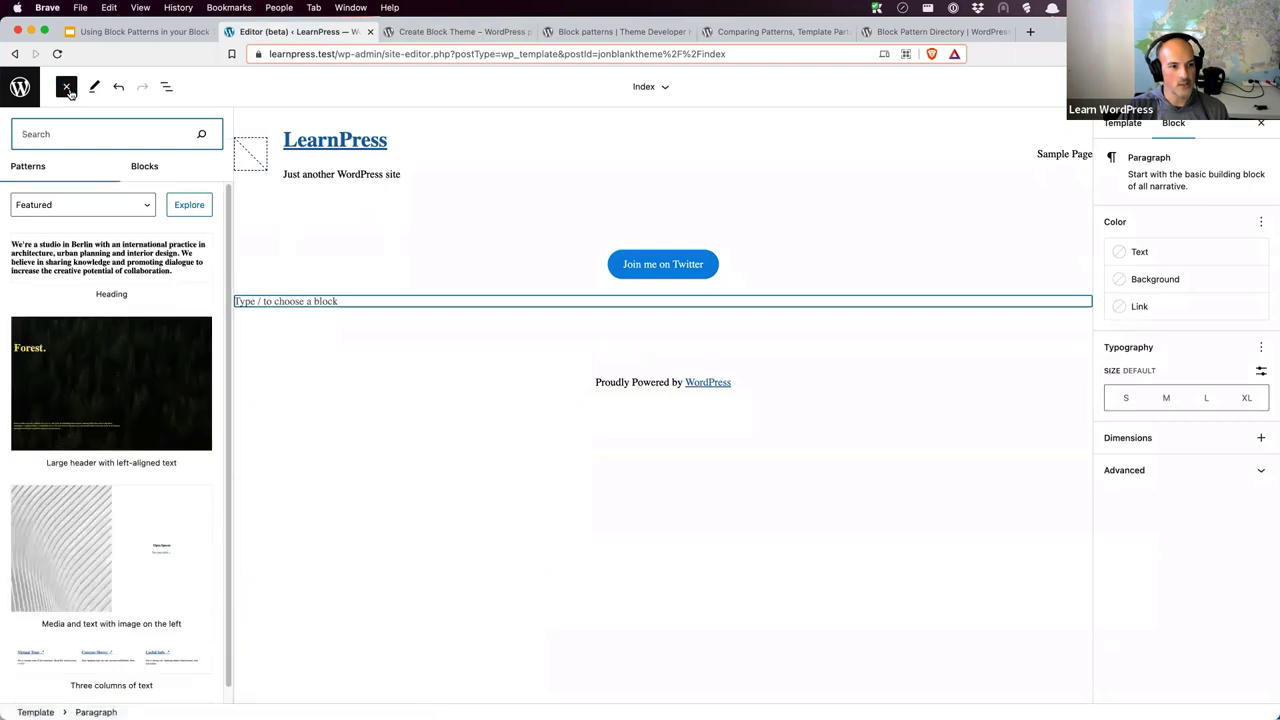
click(92, 204)
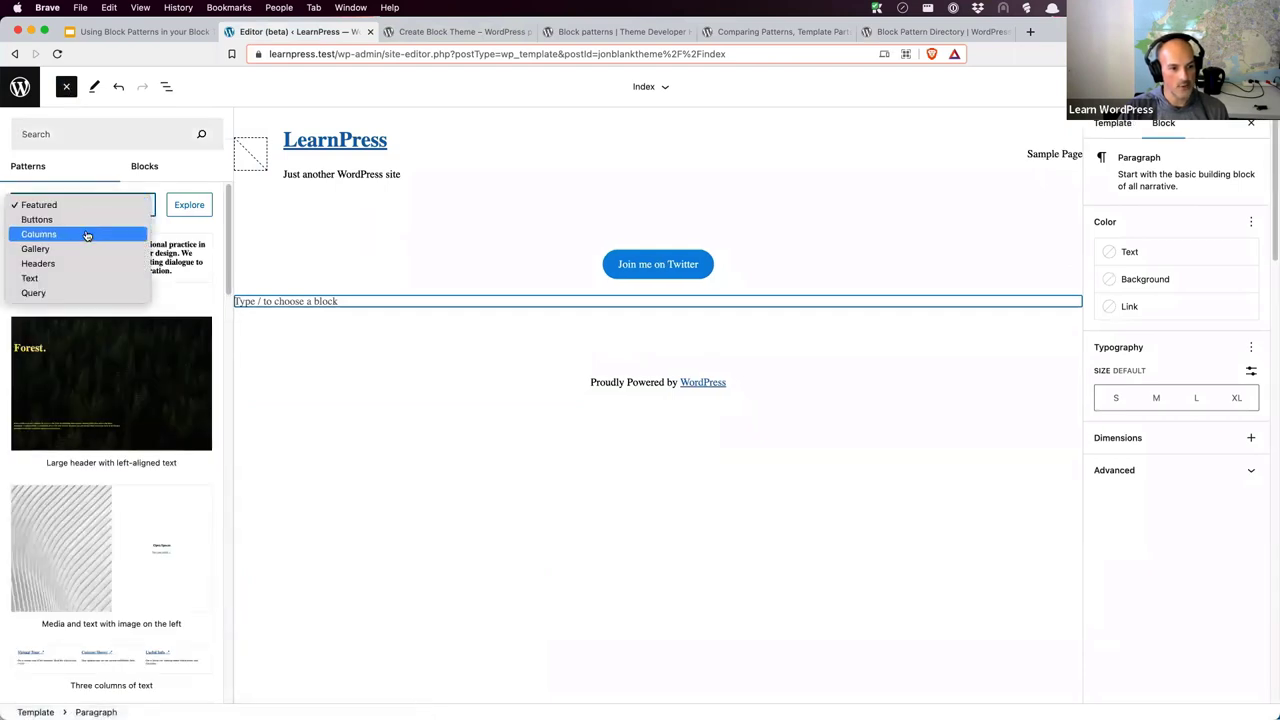
click(86, 234)
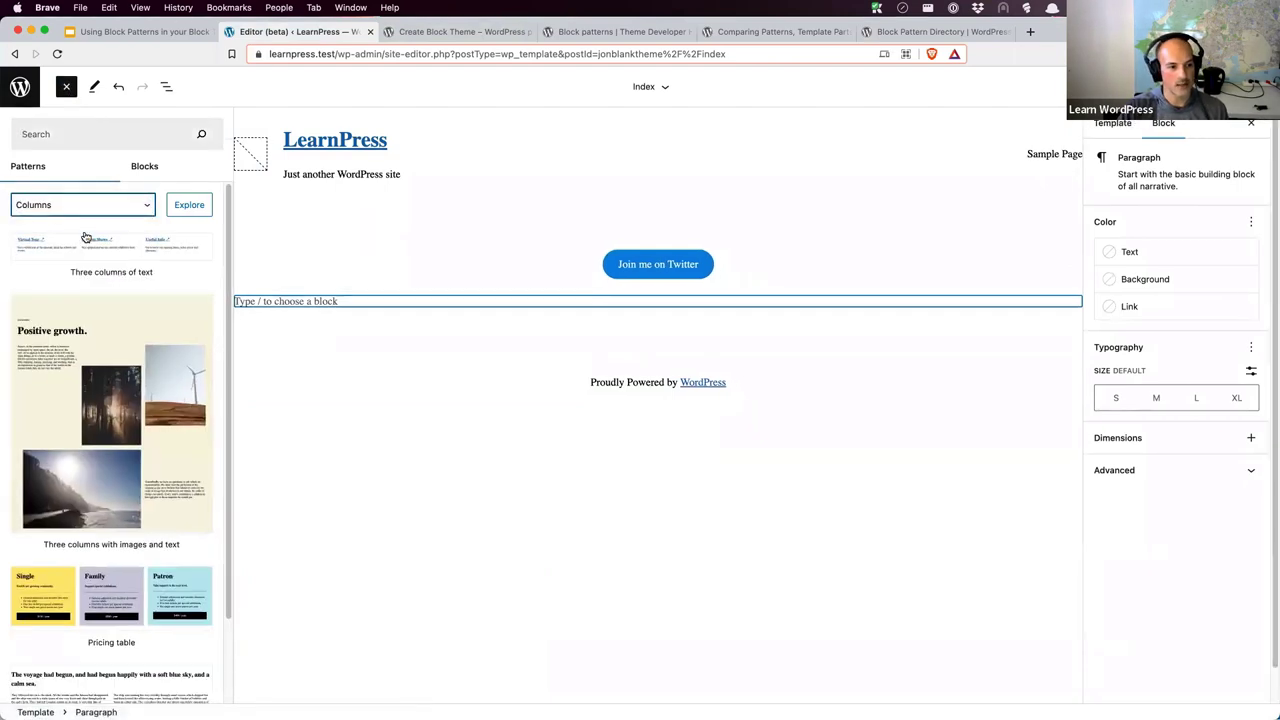
scroll(80, 595, down, 1)
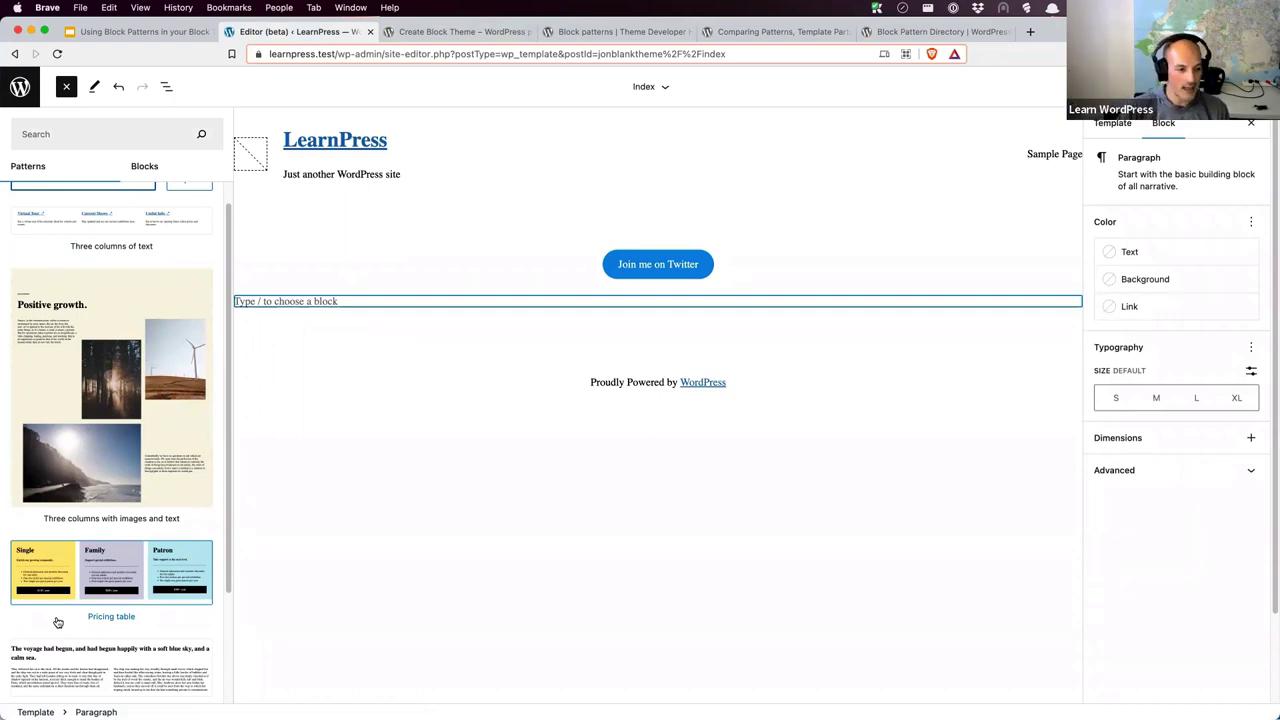
click(57, 620)
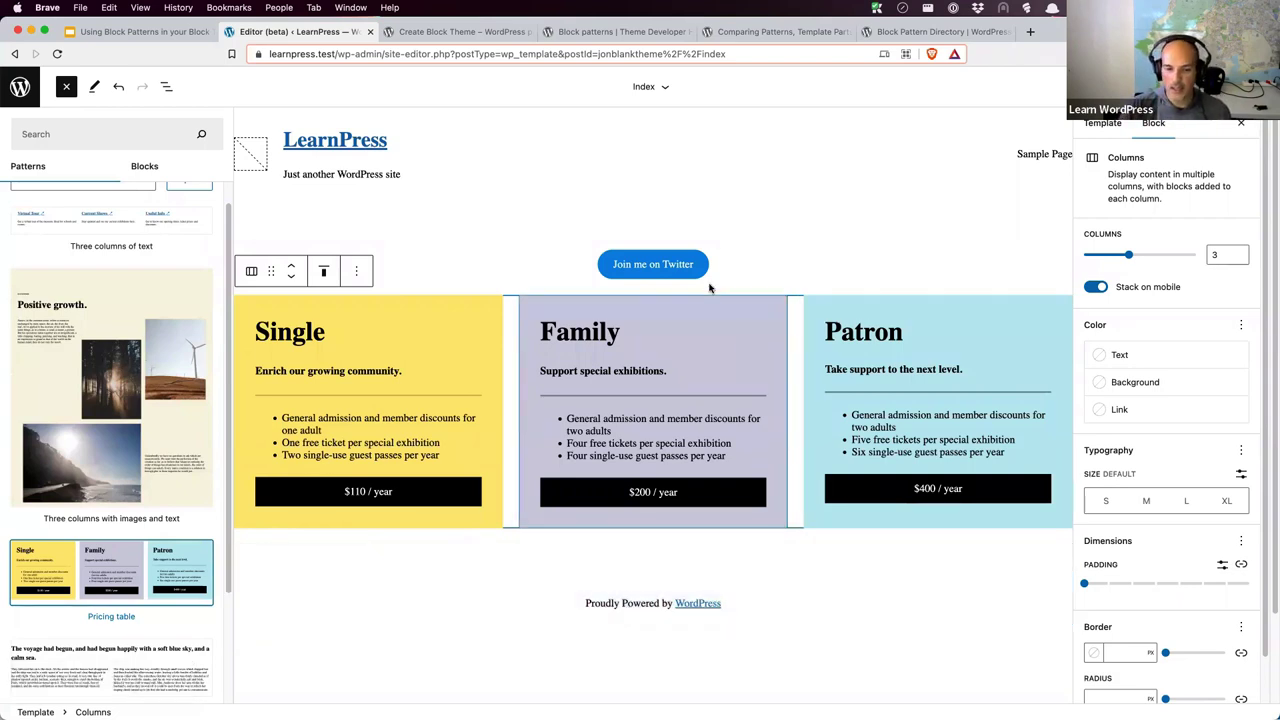
Highlight the word "Twitter" in the button text and revisit the article comparing patterns, template parts and reusable blocks.
click(680, 268)
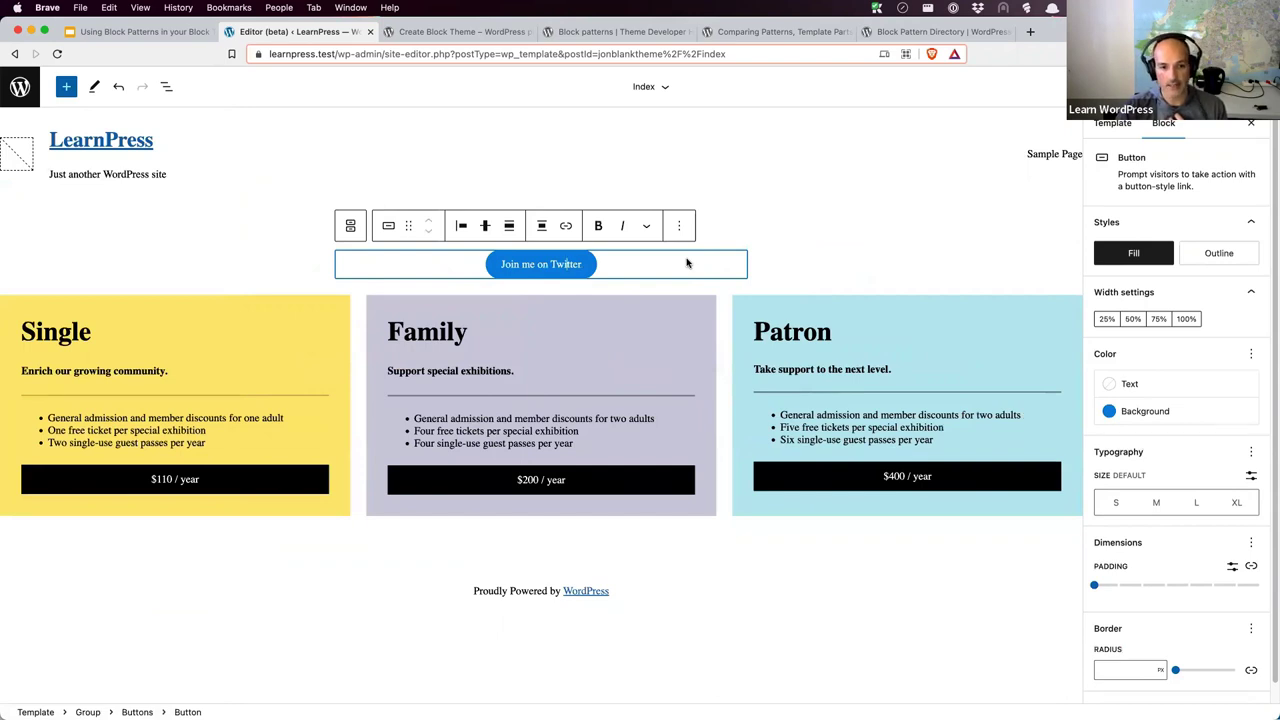
double_click(566, 264)
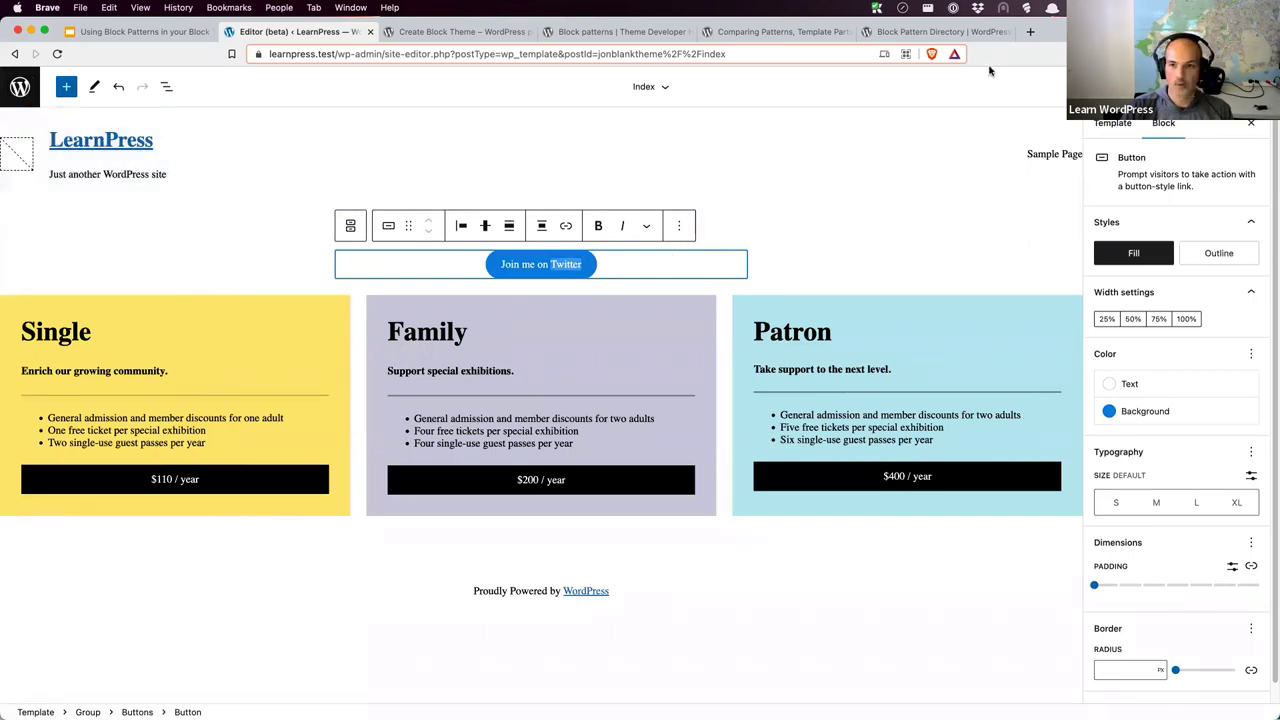
click(890, 31)
click(826, 32)
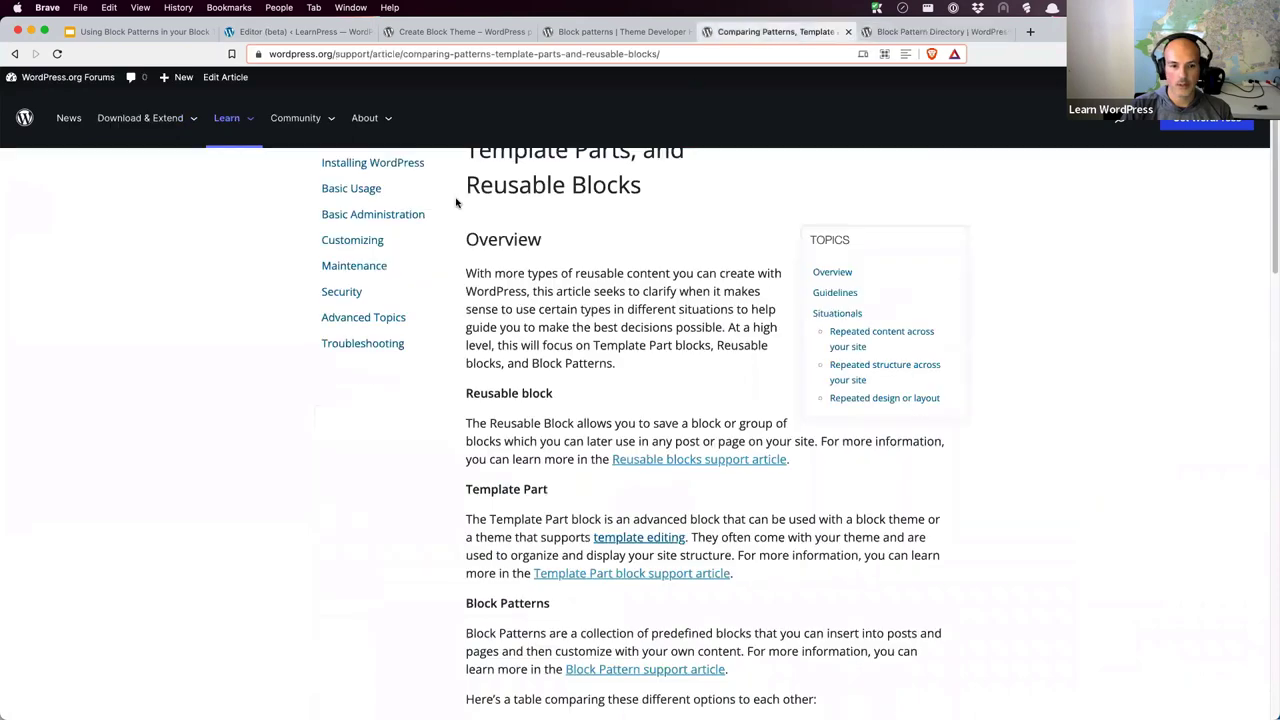
Switch to the Google Slides presentation and change "footer" to "header" in the second objective of the Objectives 1 slide.
click(142, 33)
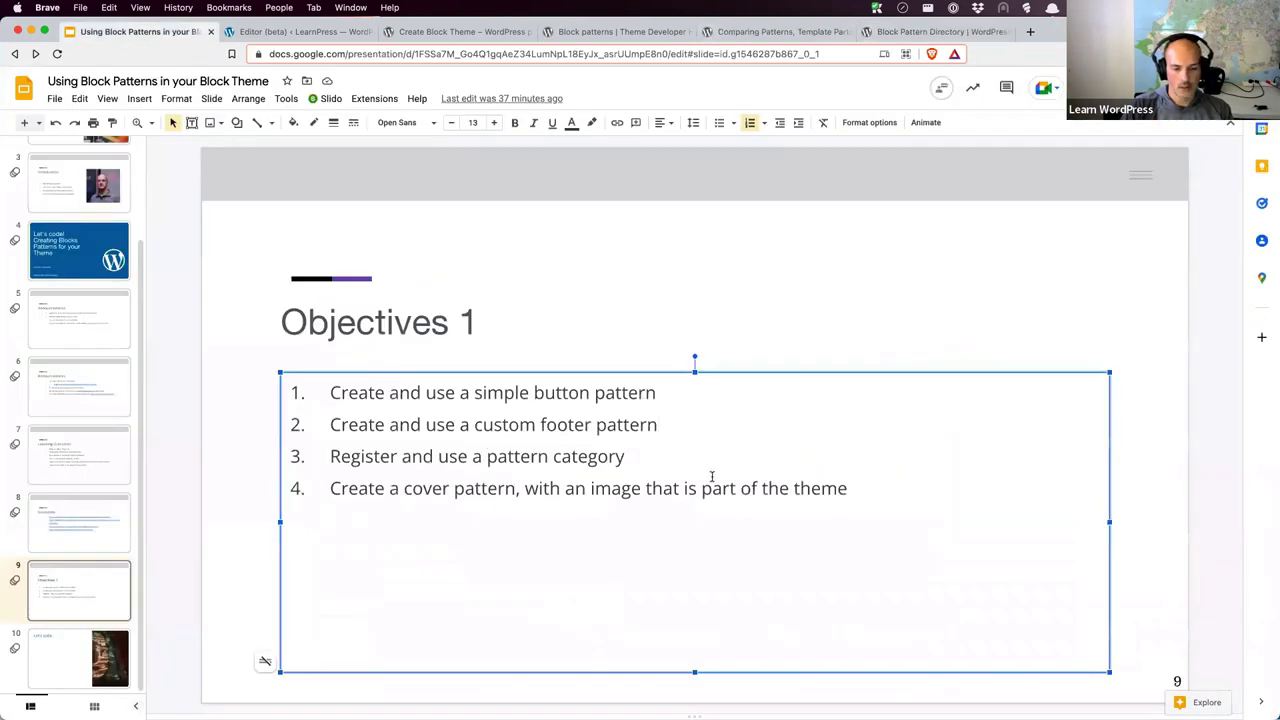
click(770, 450)
click(760, 431)
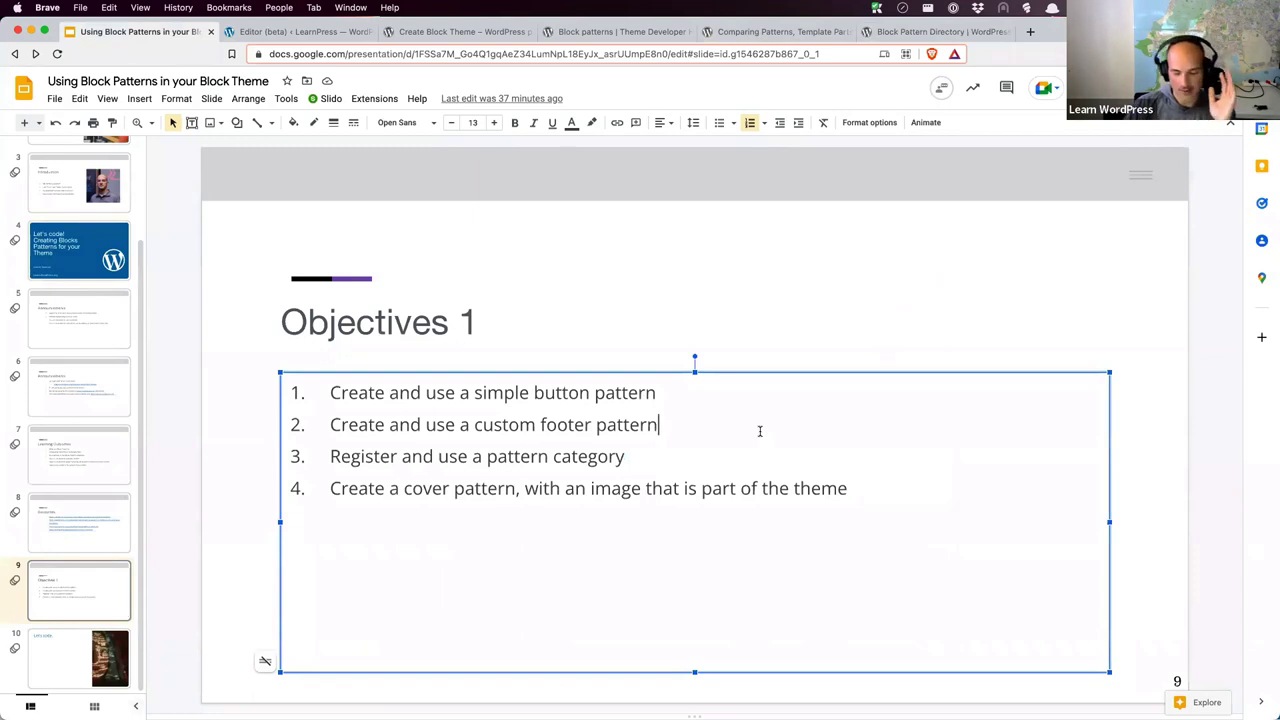
drag(685, 427, 333, 424)
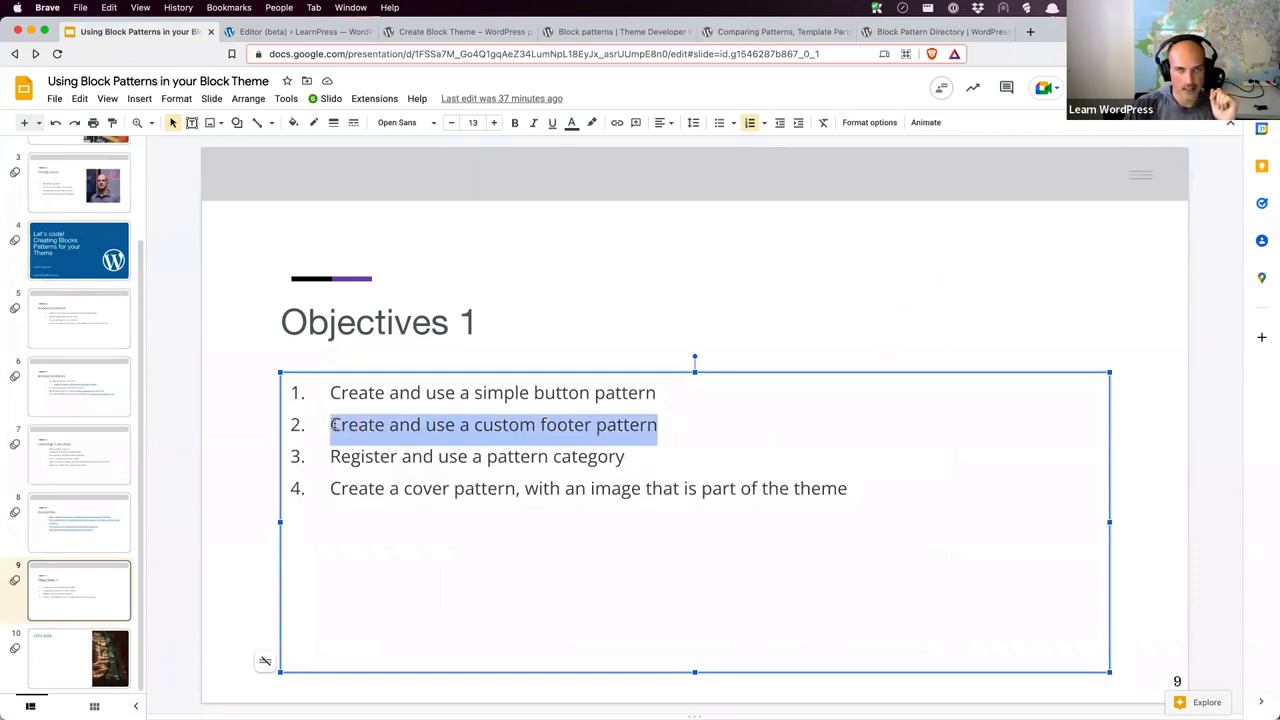
double_click(562, 427)
text(header)
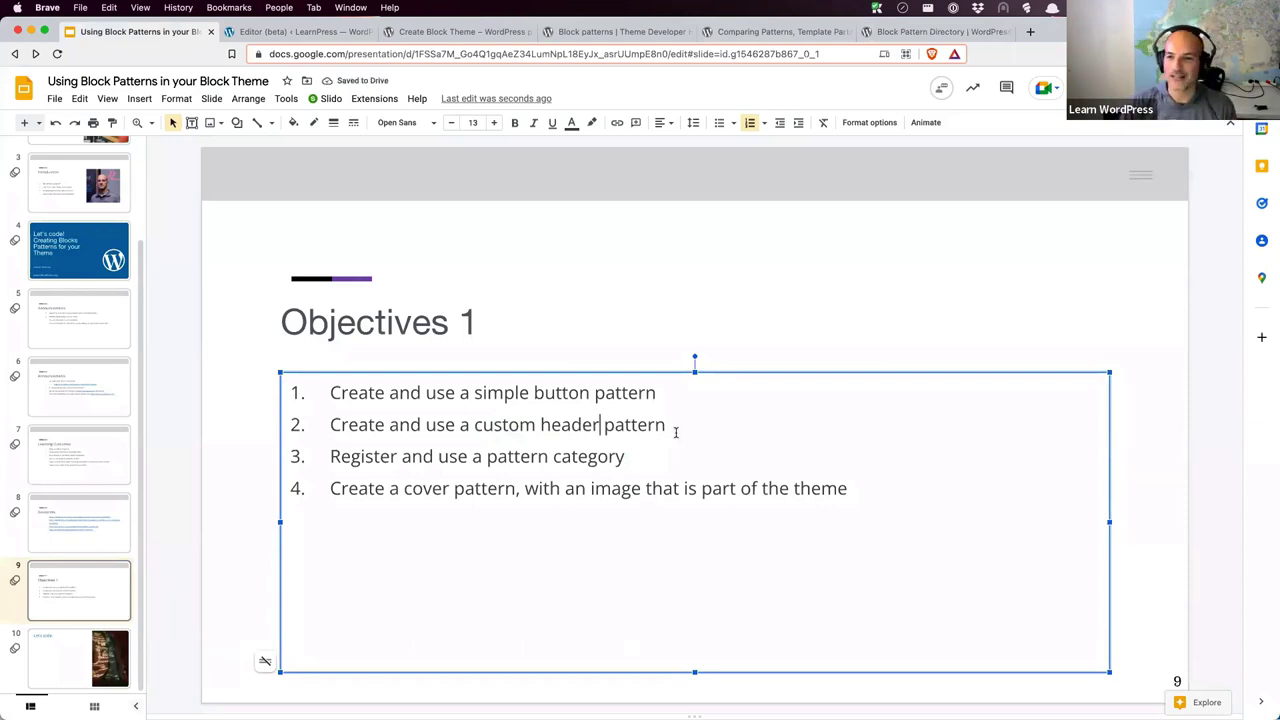
Return to the site editor and delete the Columns block containing the Single, Family and Patron pricing columns.
click(913, 40)
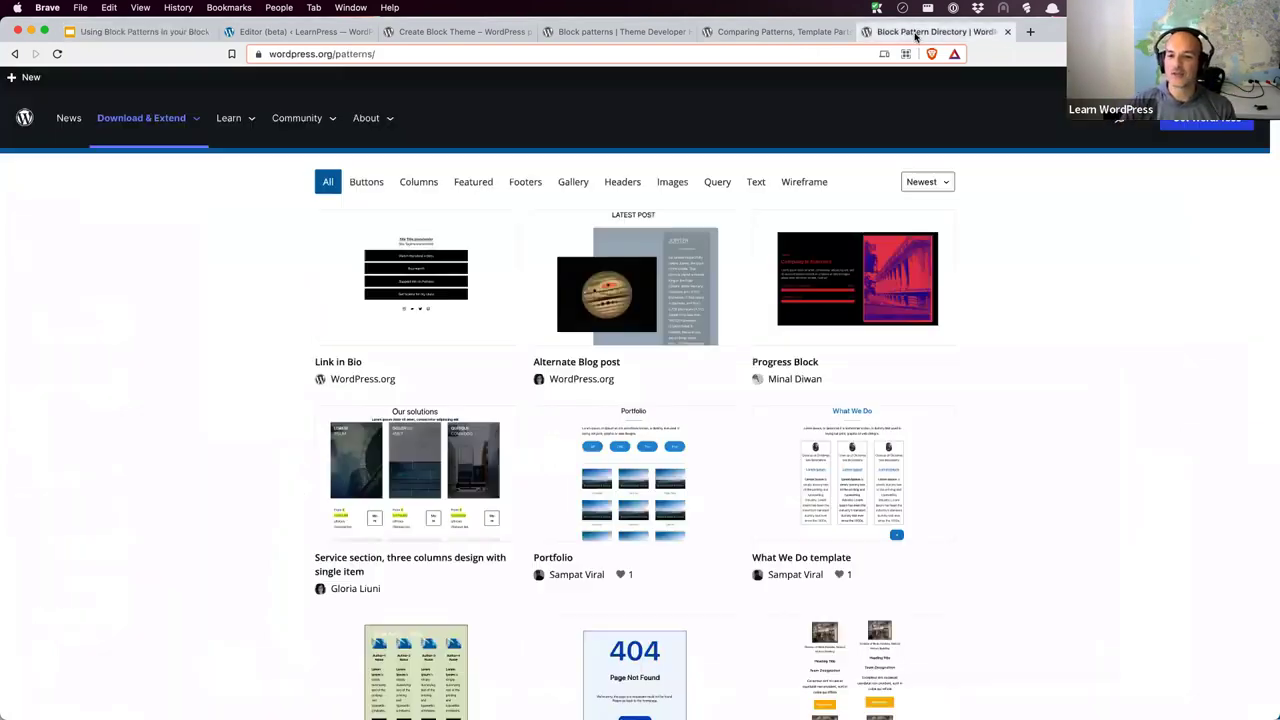
click(808, 33)
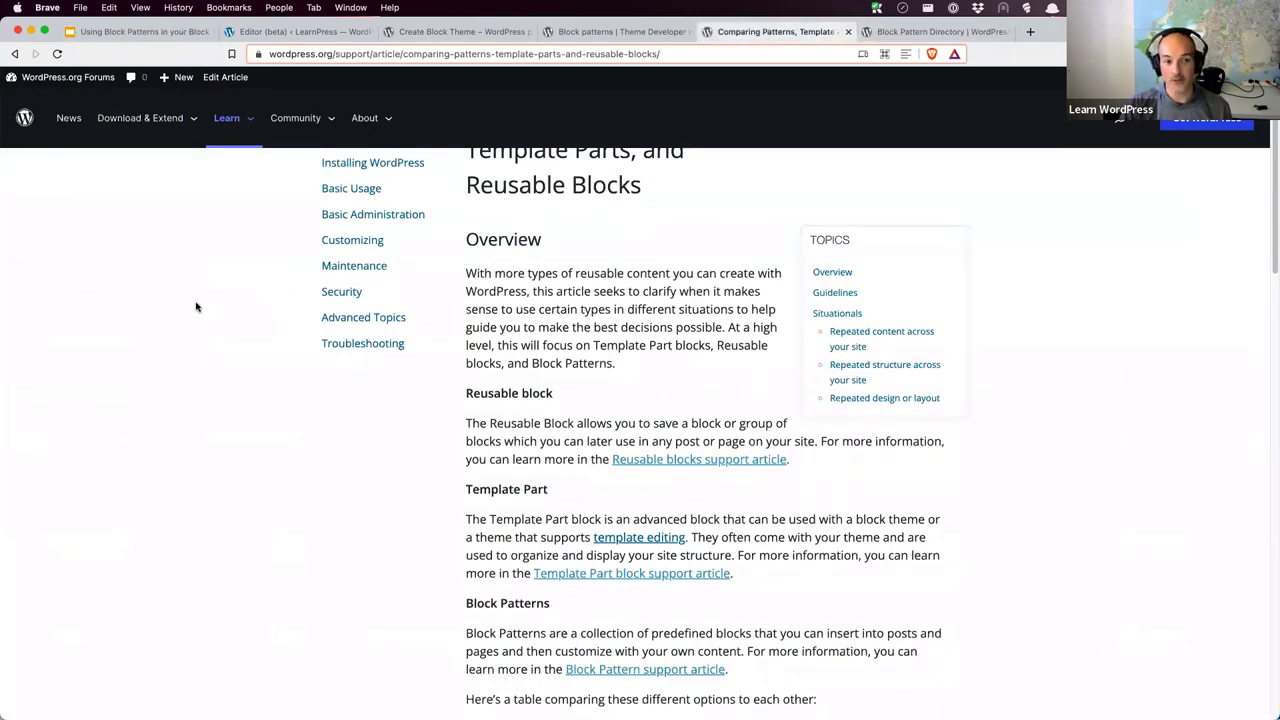
click(266, 33)
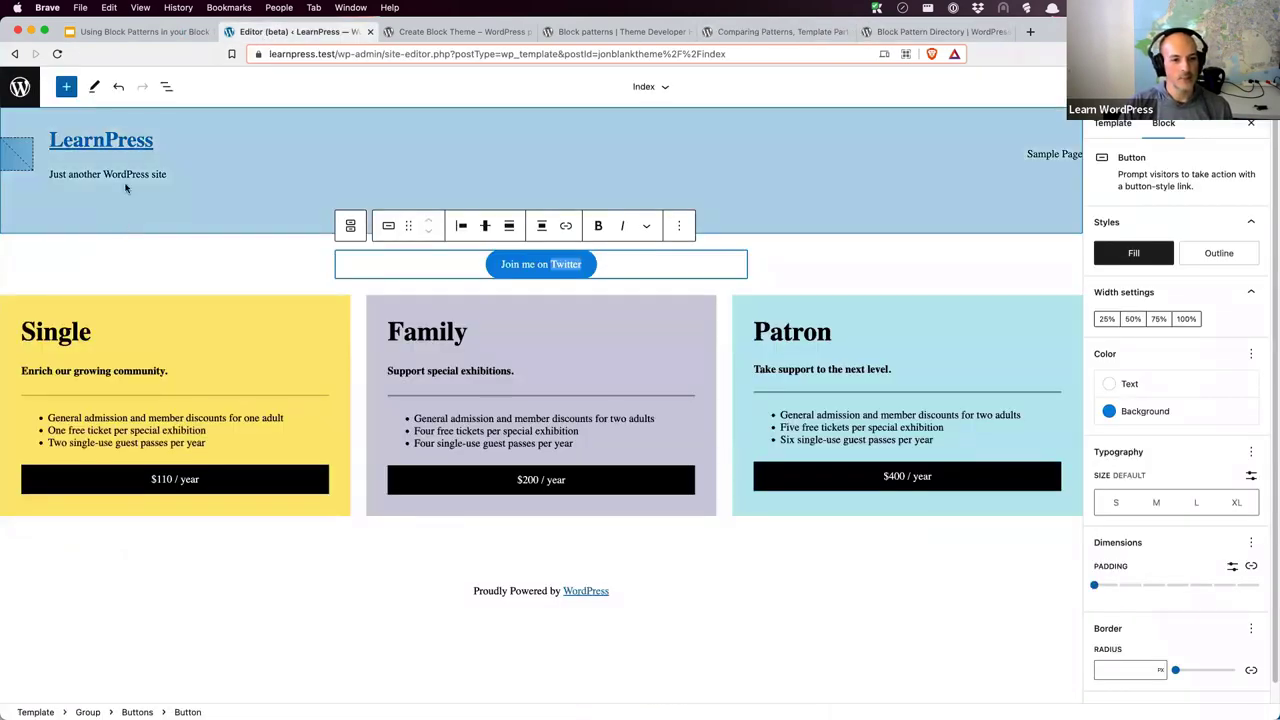
click(168, 90)
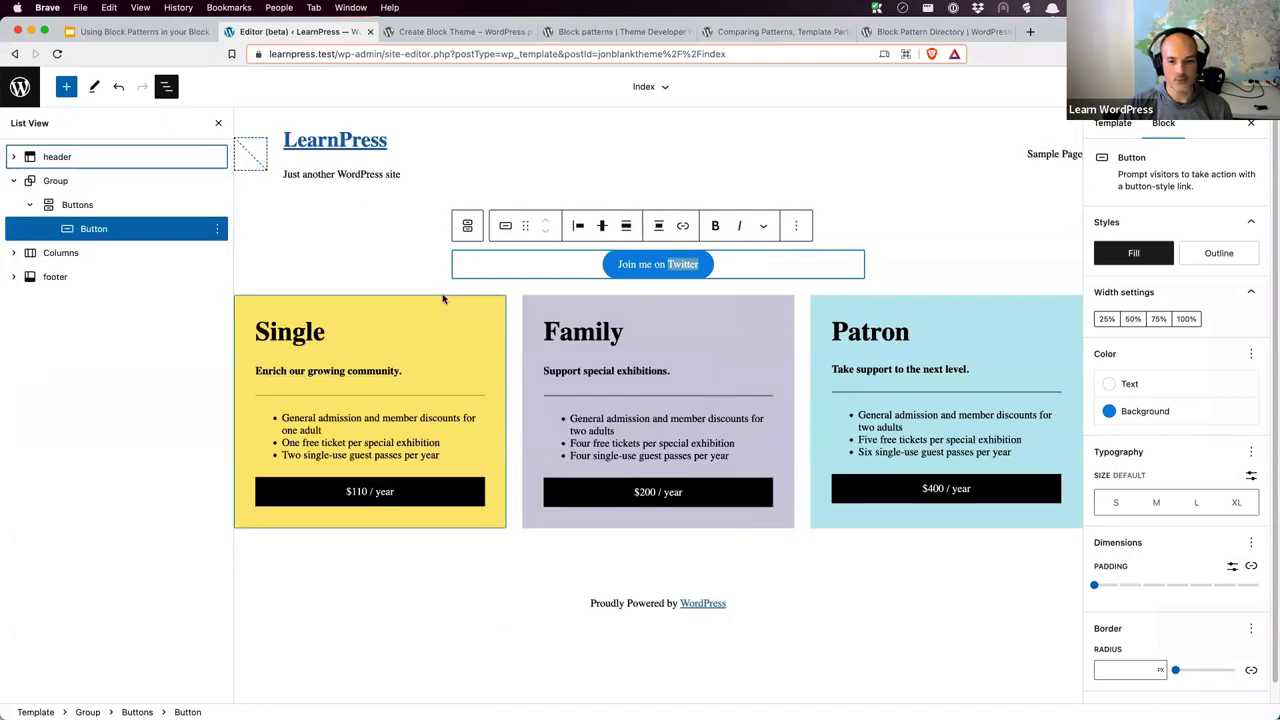
click(394, 300)
click(401, 271)
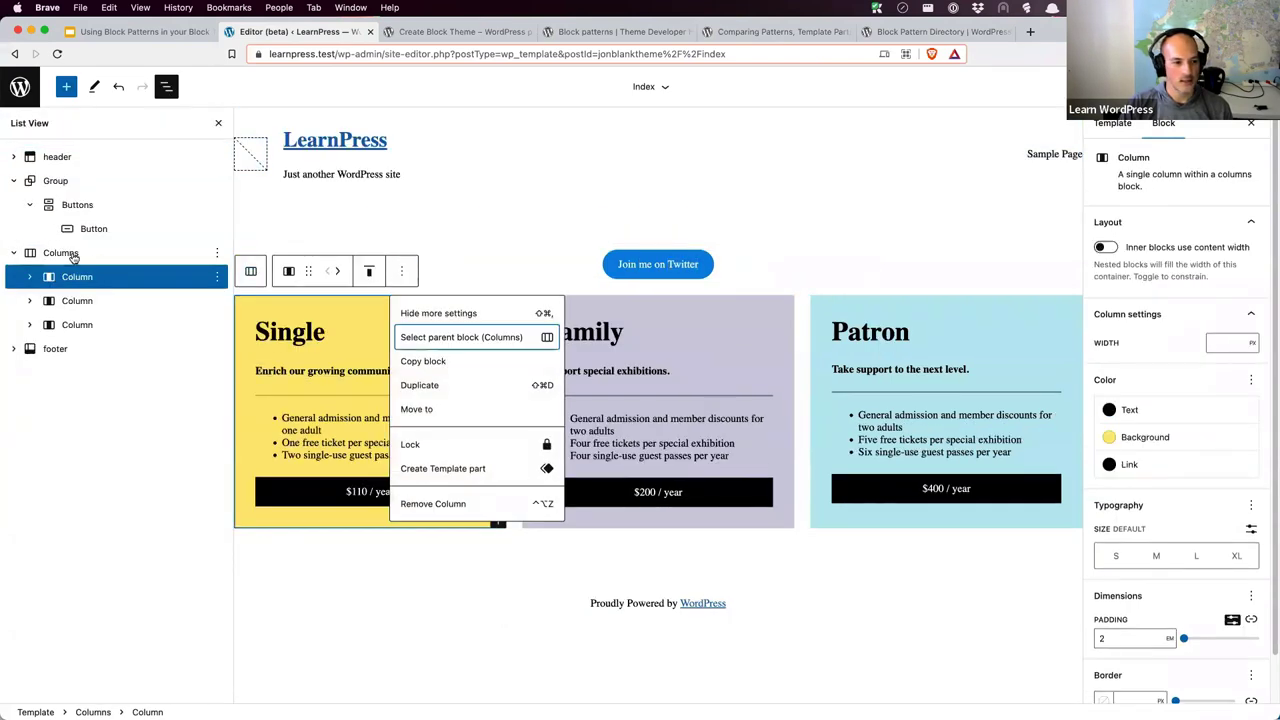
click(73, 255)
click(217, 253)
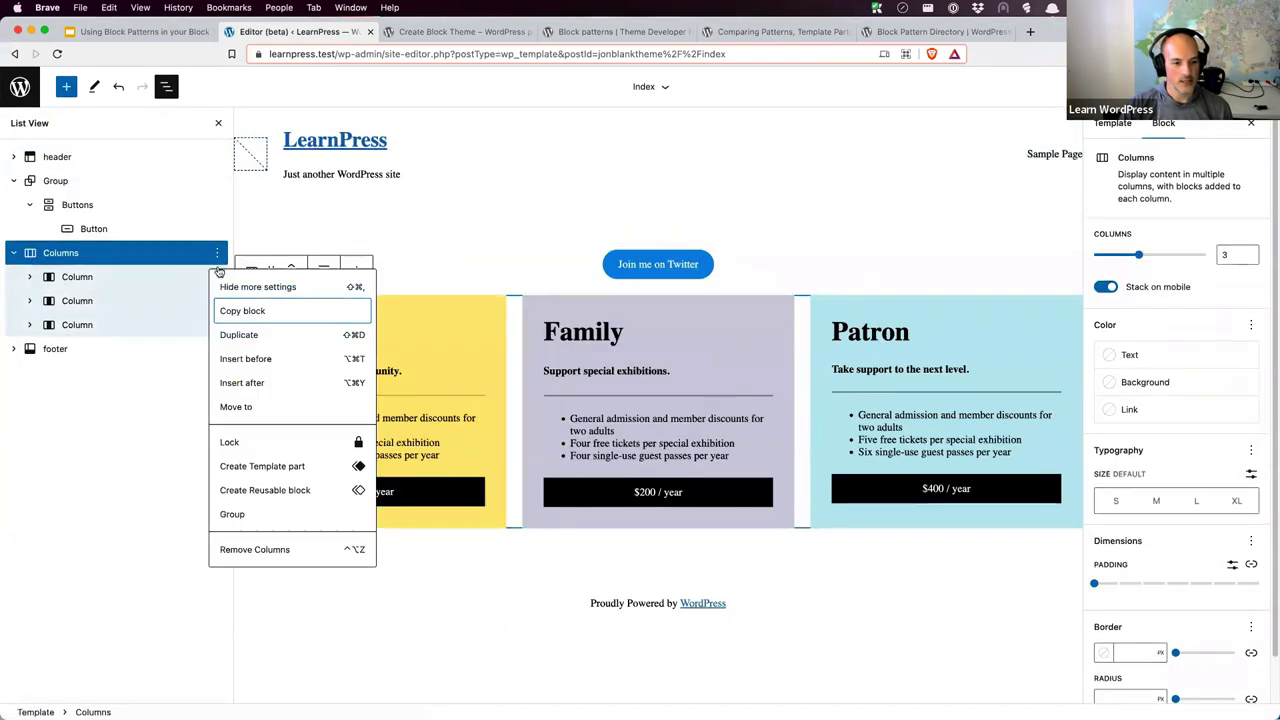
click(256, 550)
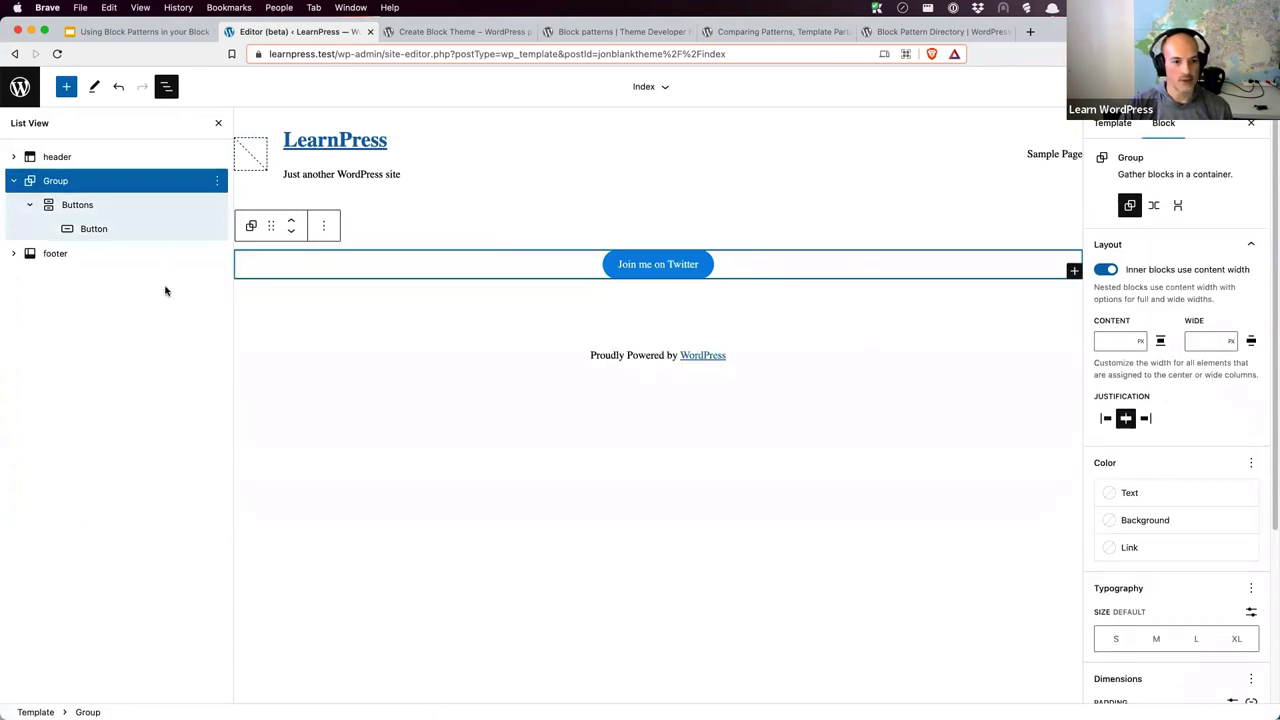
Insert a Cover block directly after the header template part.
click(436, 158)
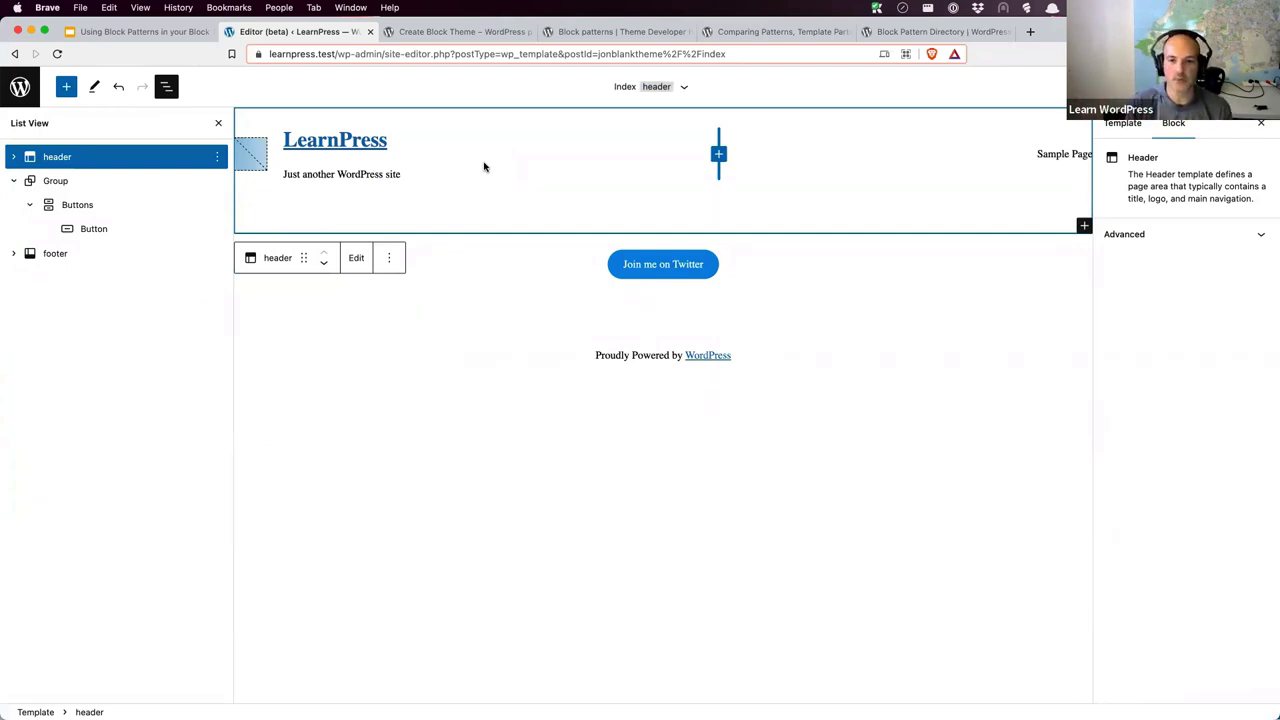
click(217, 160)
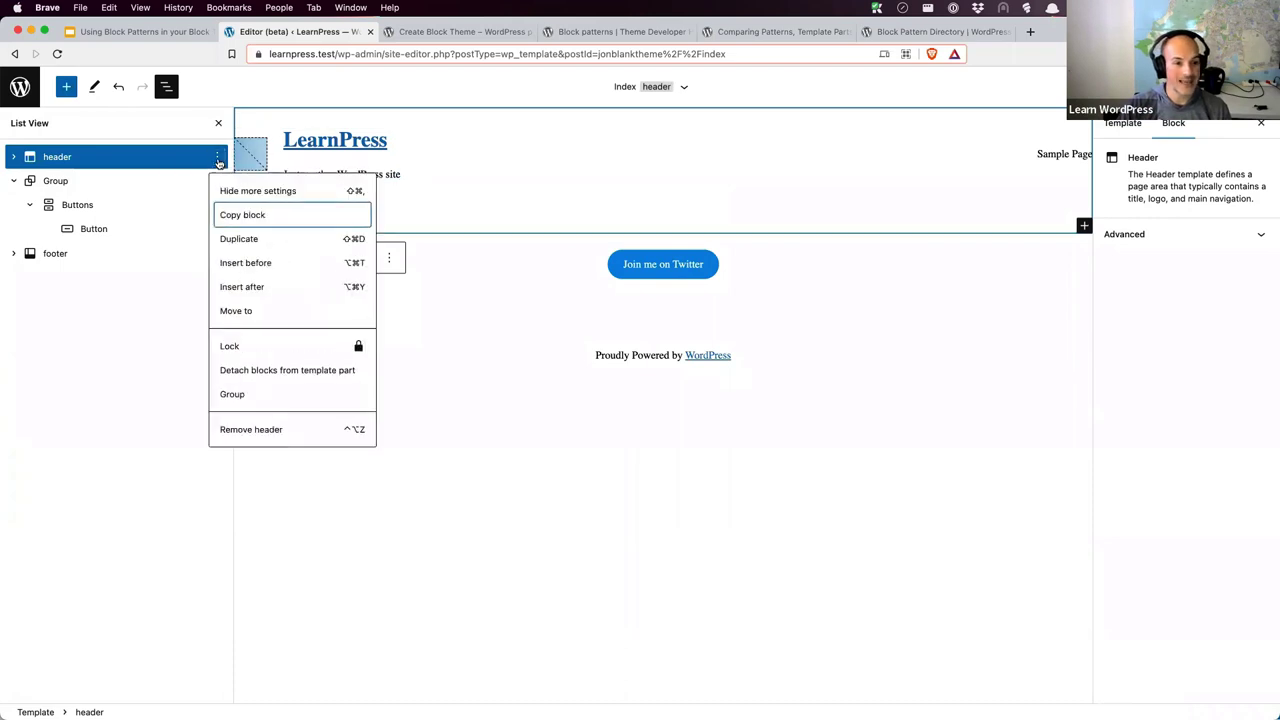
click(245, 287)
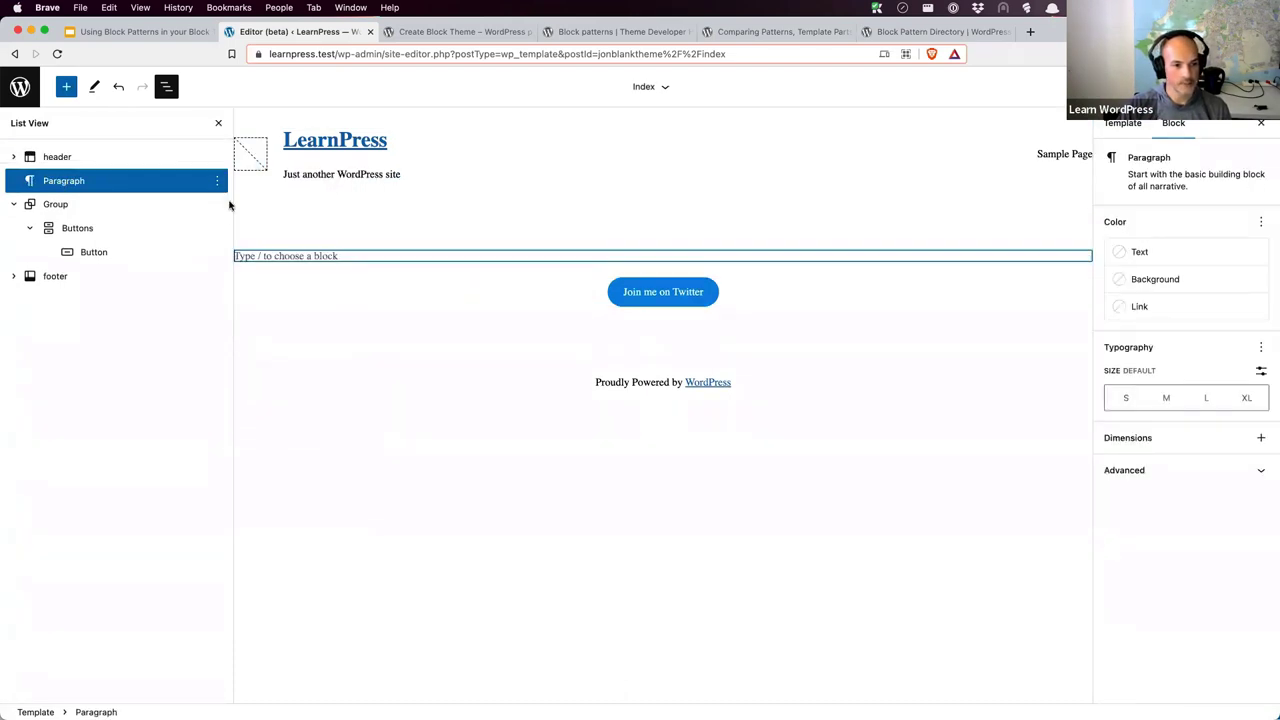
text(/image)
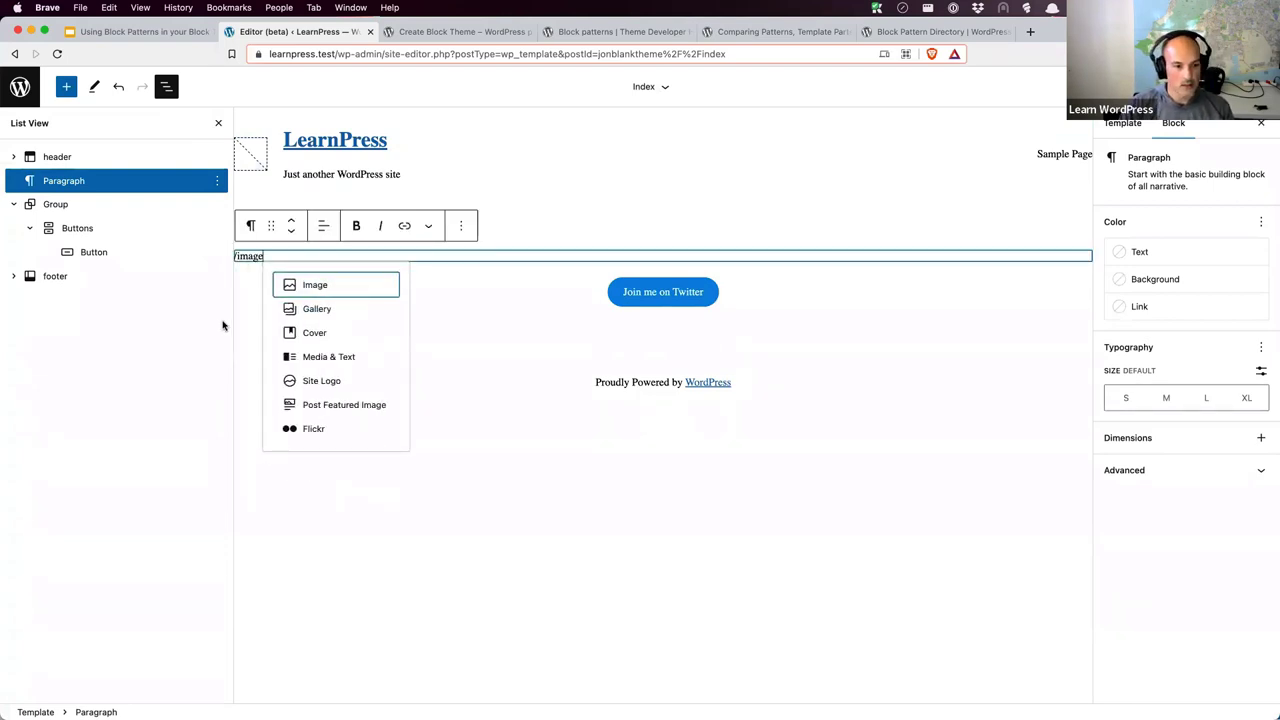
click(312, 333)
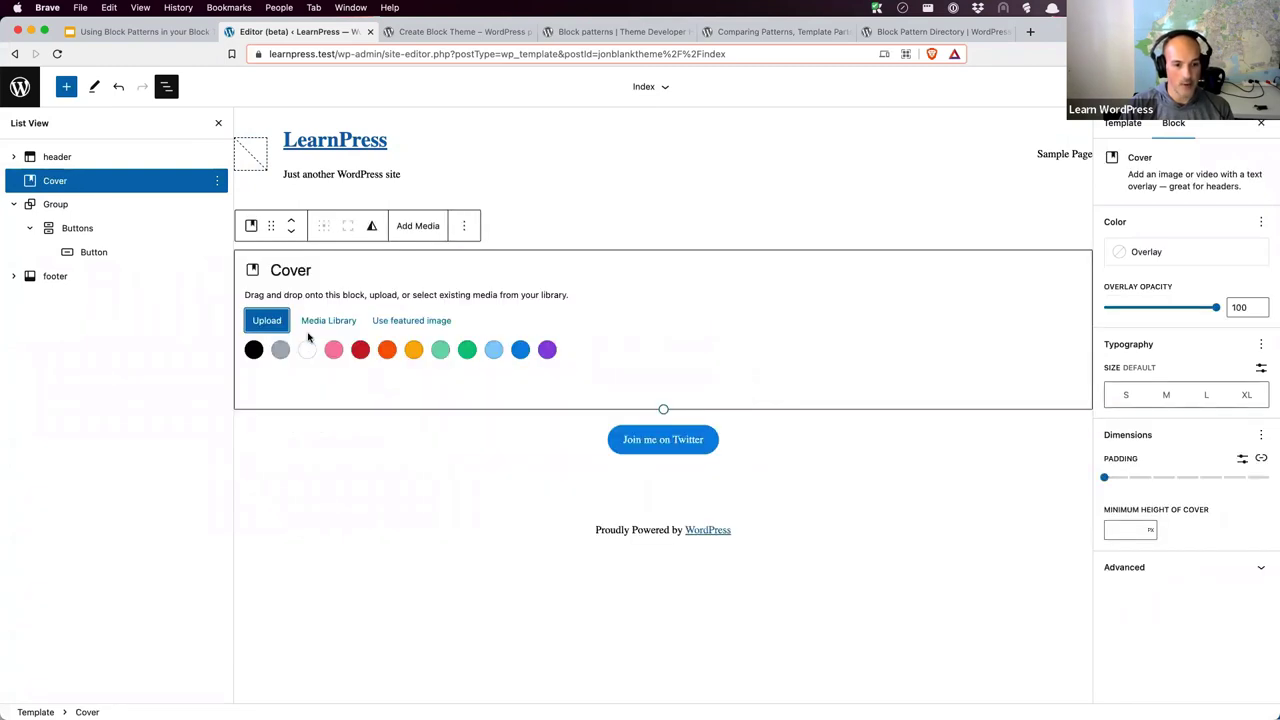
Upload water-4.jpeg from the Samples folder in Pictures as the Cover block's image.
click(265, 321)
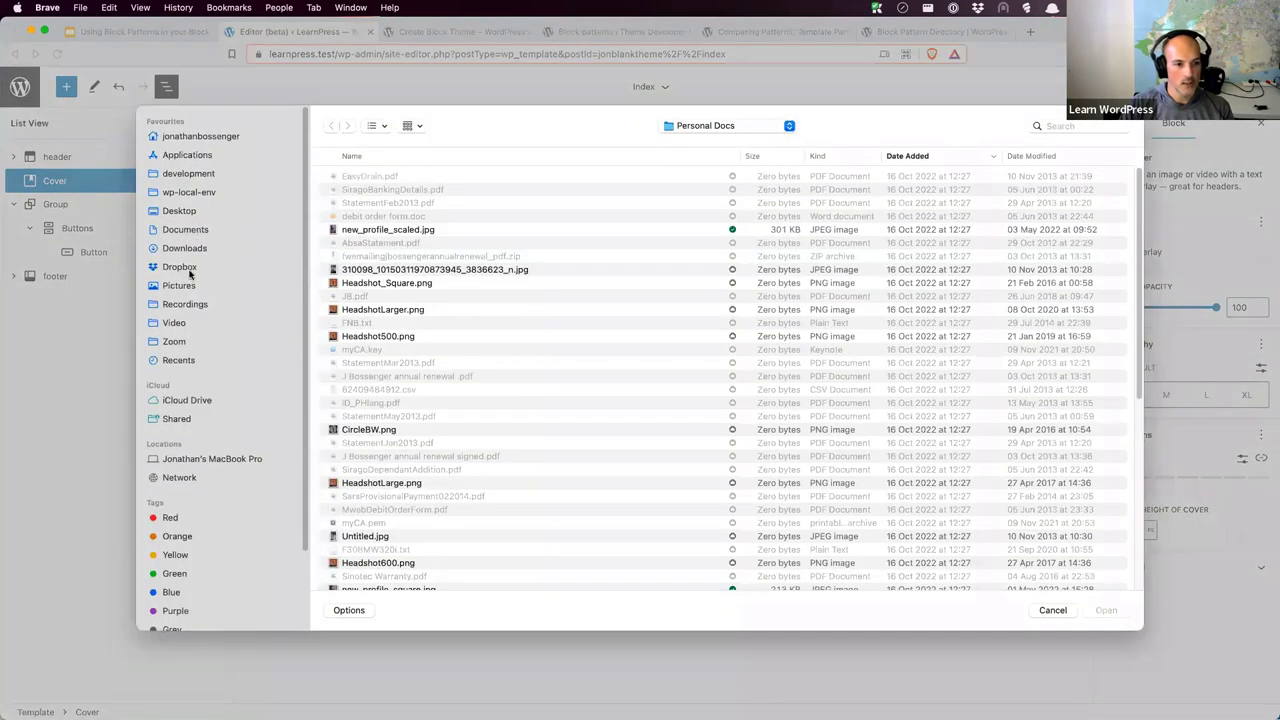
click(180, 287)
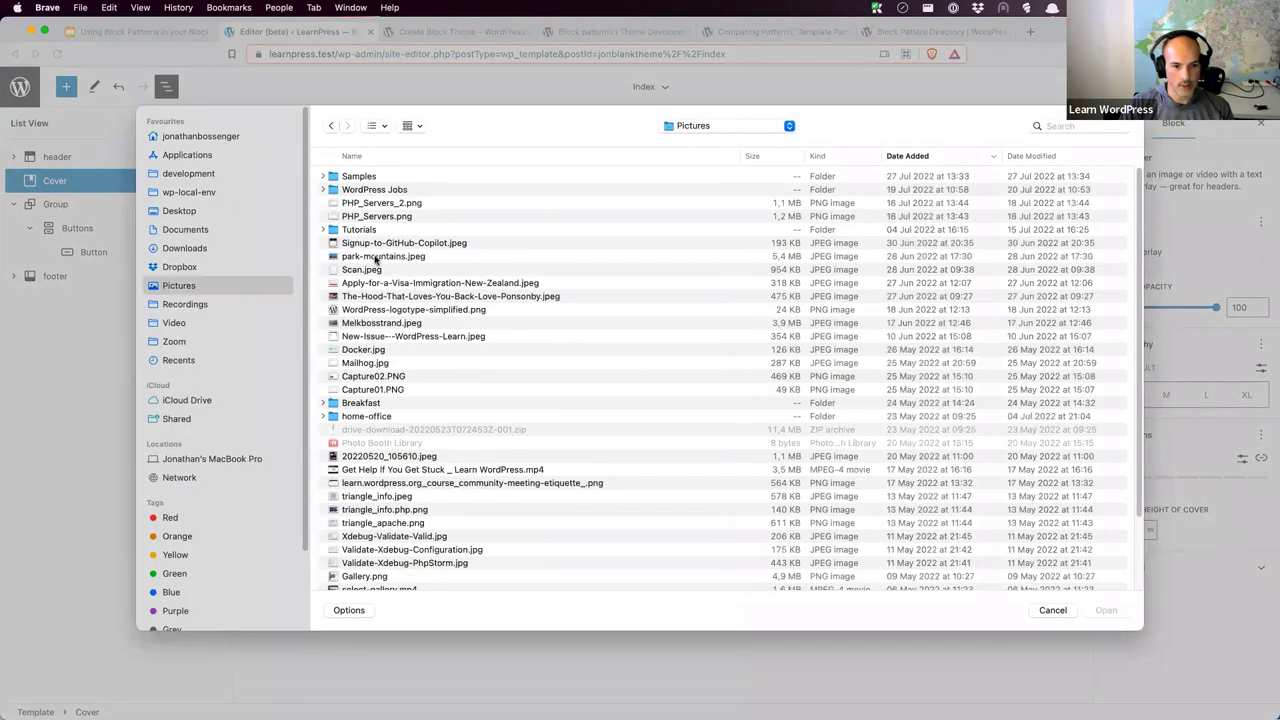
click(1020, 157)
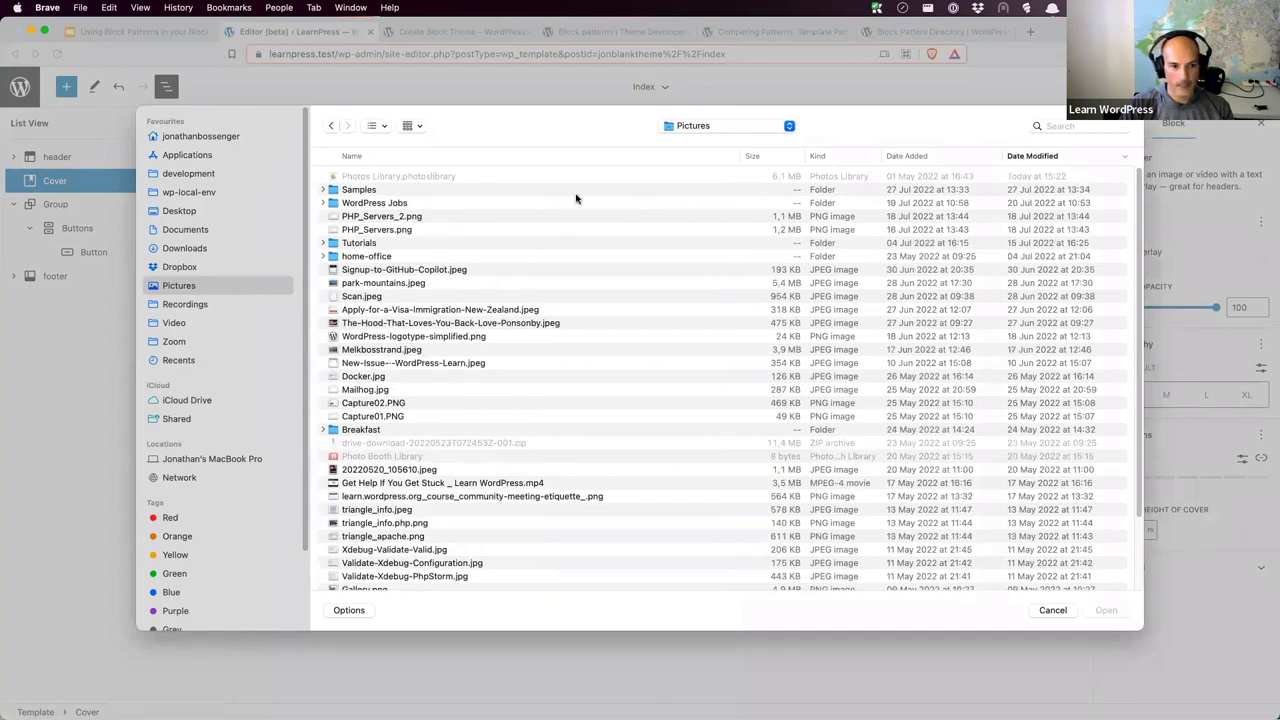
double_click(364, 190)
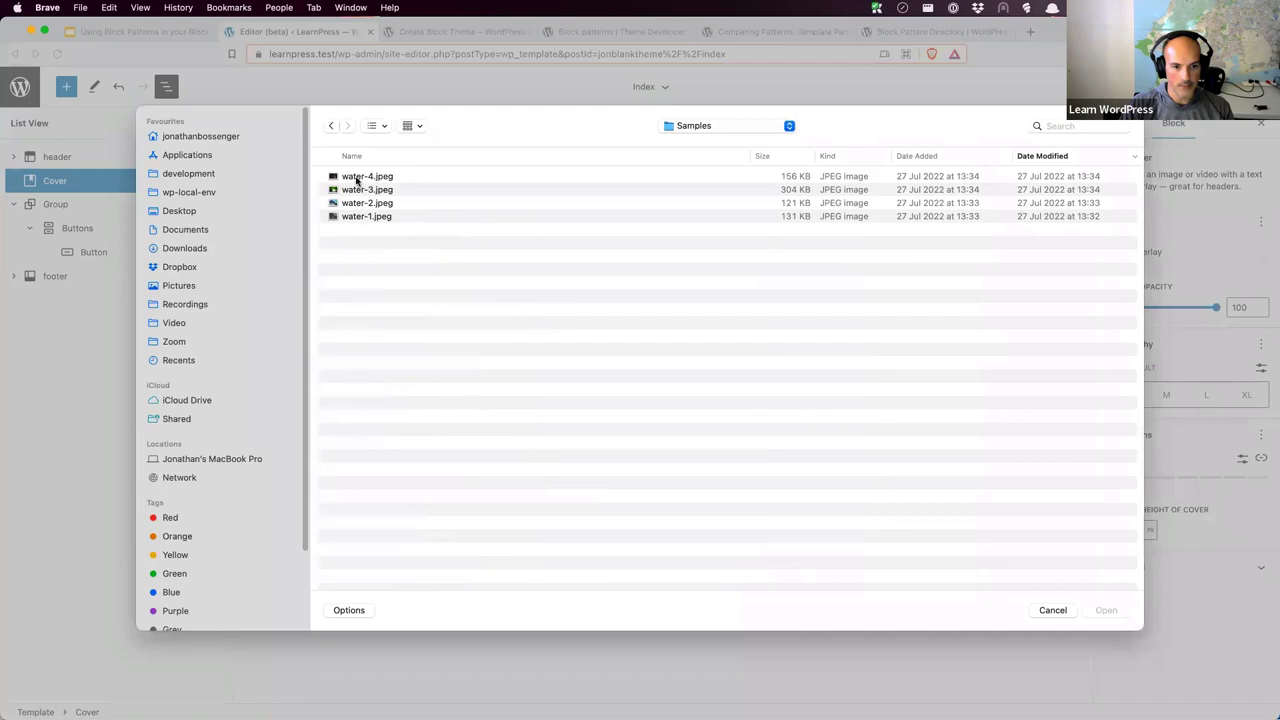
click(358, 177)
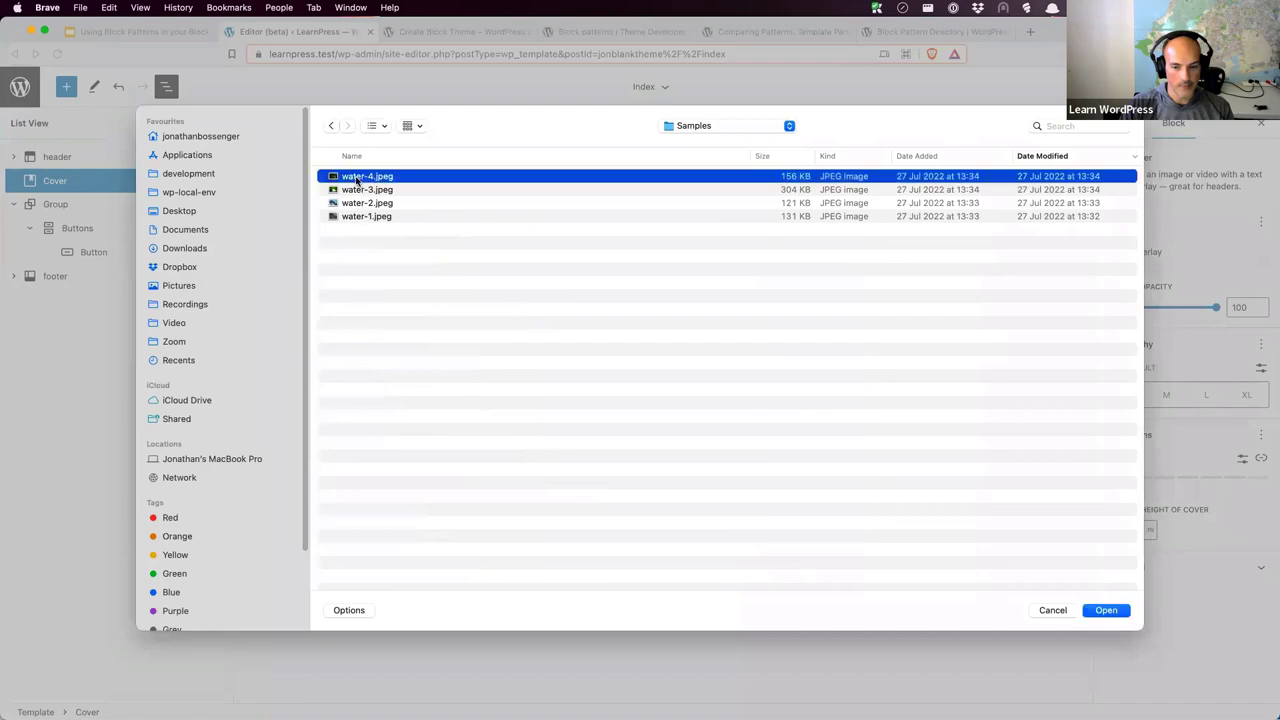
click(1106, 612)
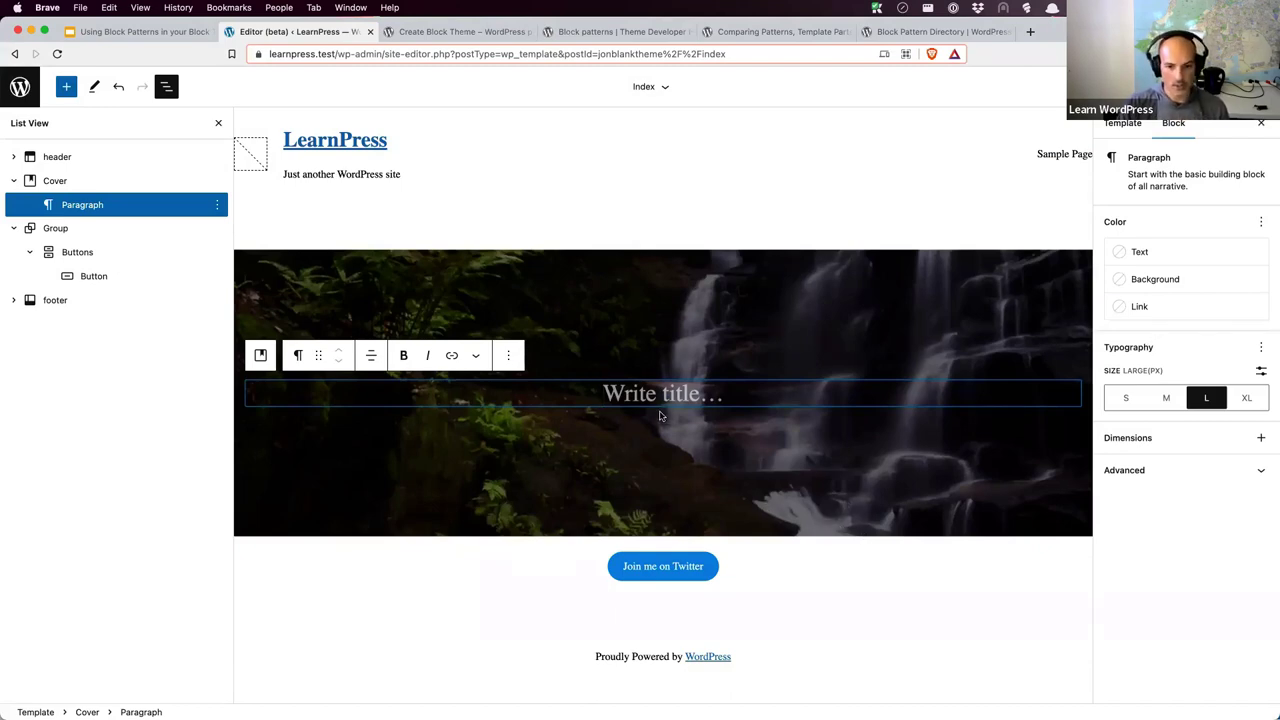
Remove the empty title paragraph inside the cover and delete the Cover block itself.
click(509, 357)
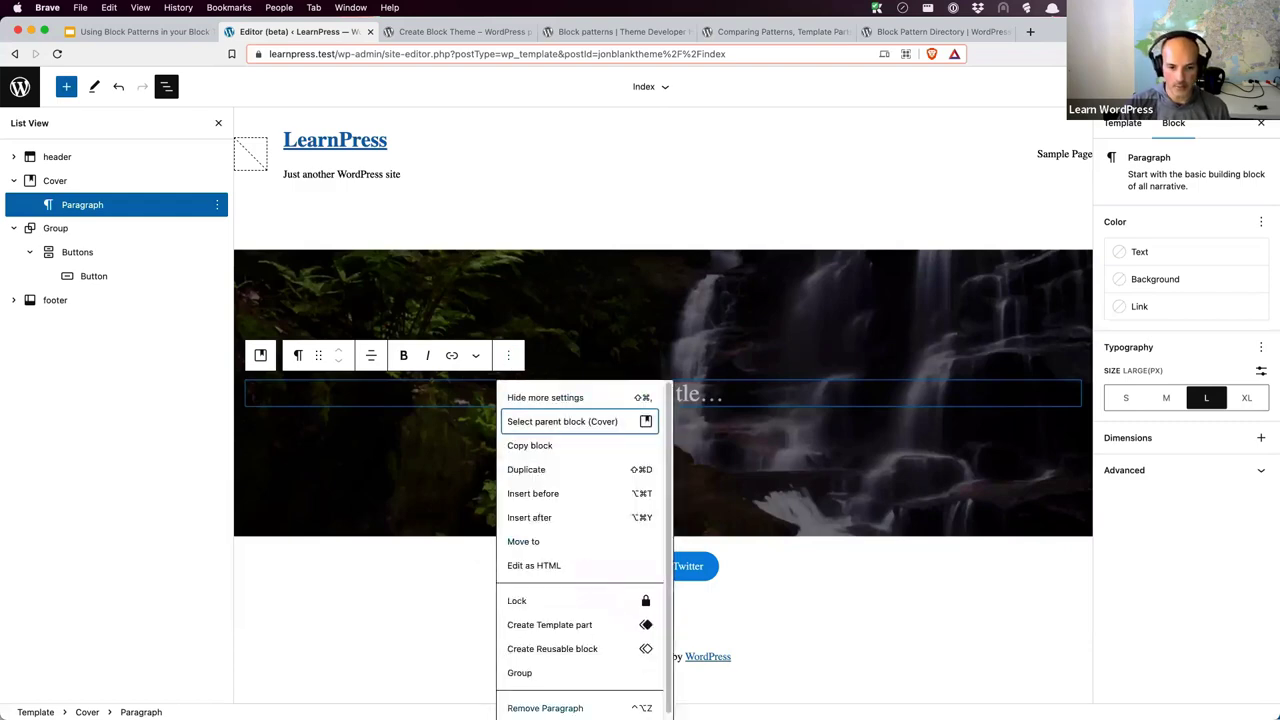
click(545, 708)
click(210, 184)
click(217, 181)
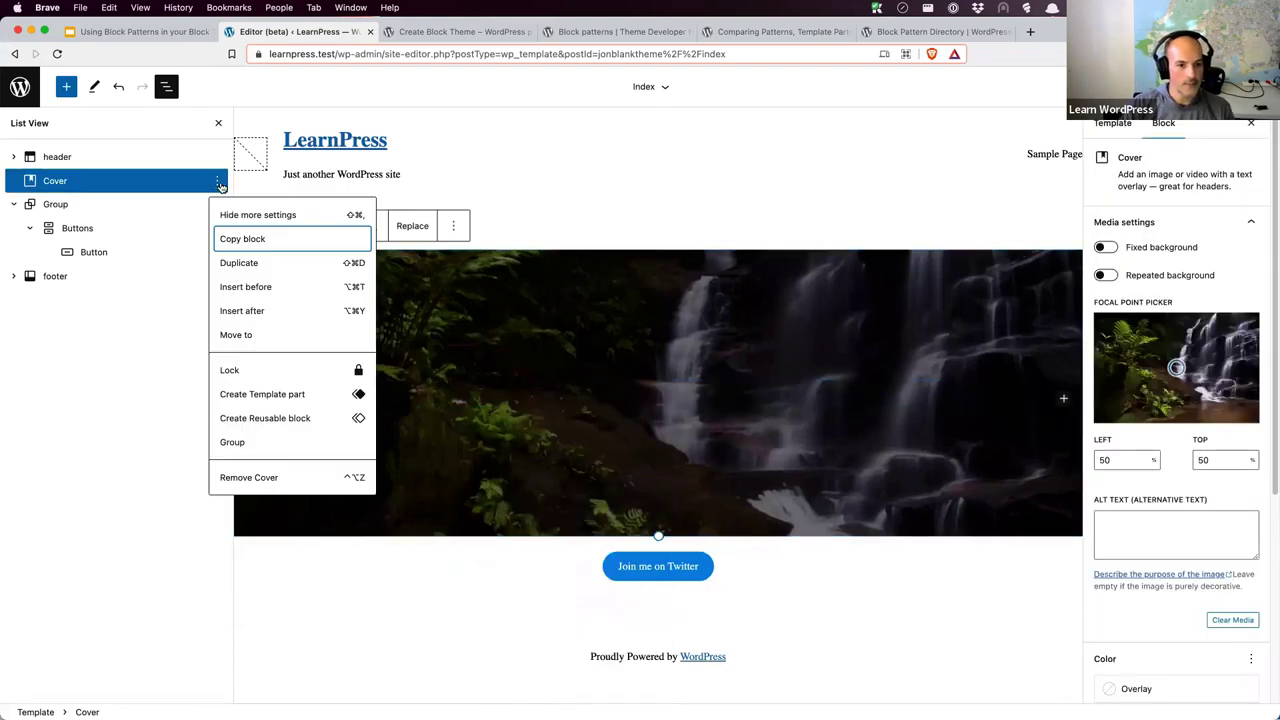
click(272, 476)
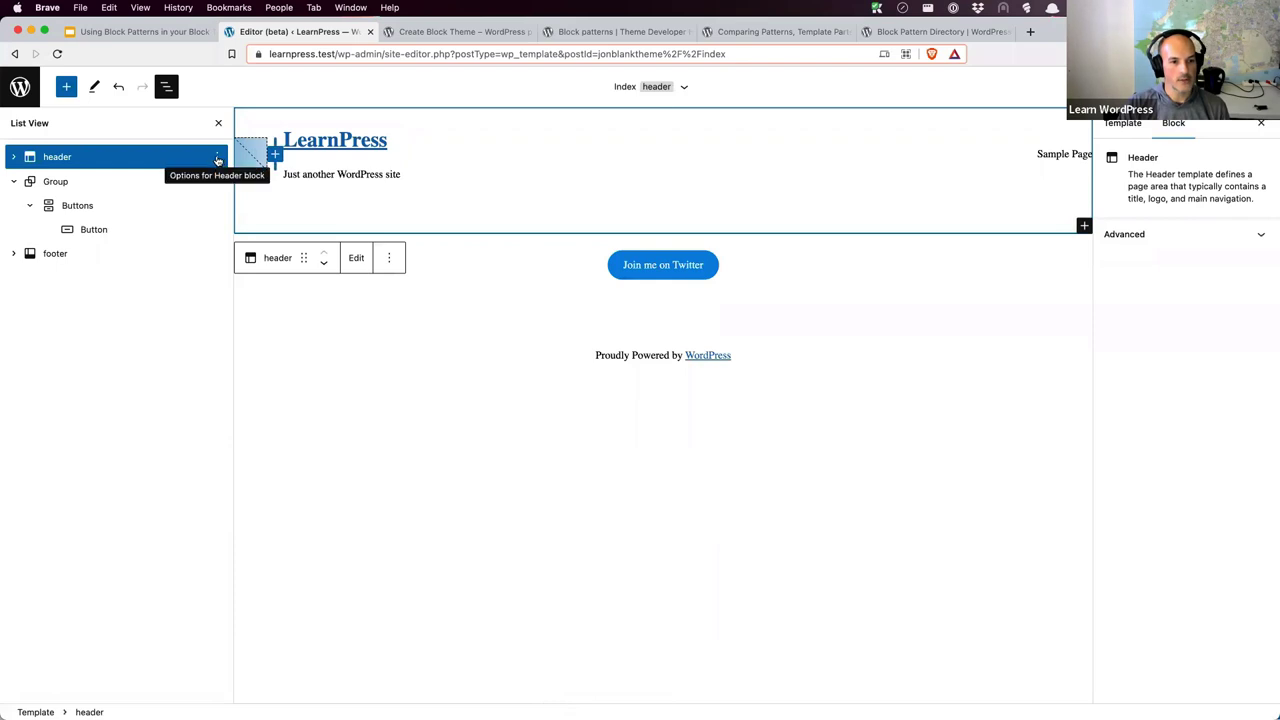
Insert a Cover block inside the header template part, directly after its Group block.
click(13, 158)
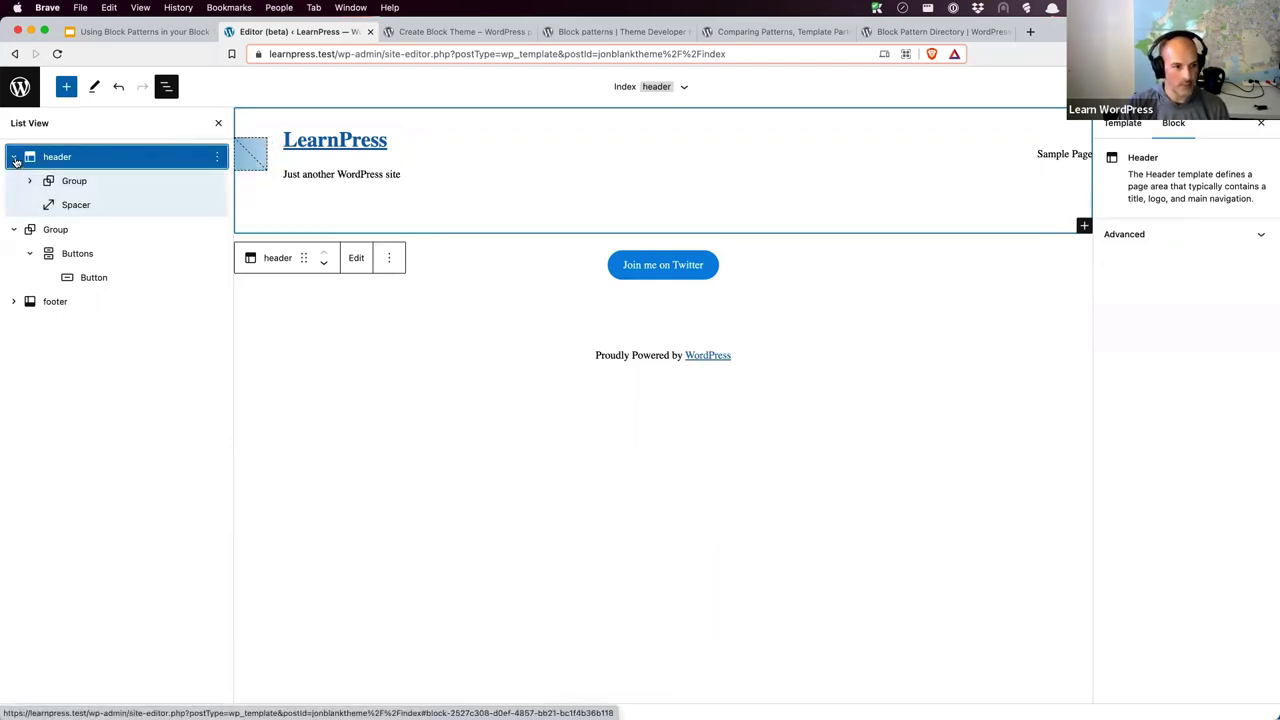
click(72, 184)
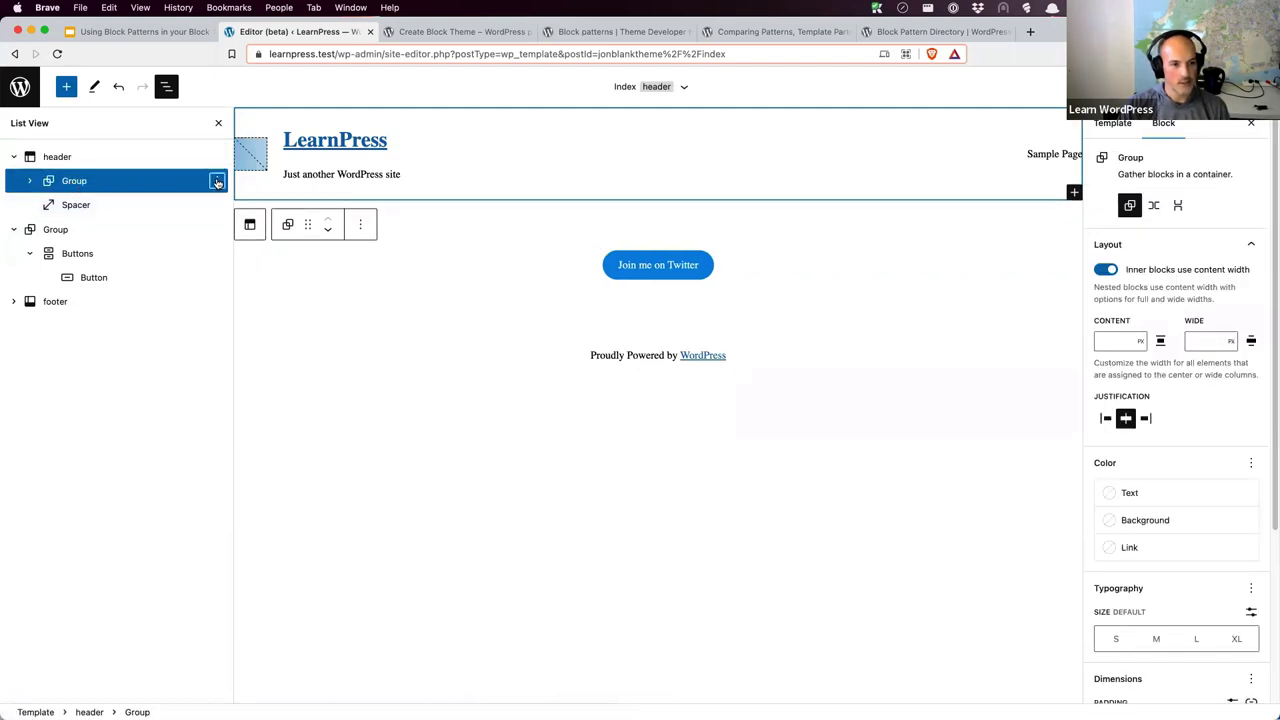
click(216, 181)
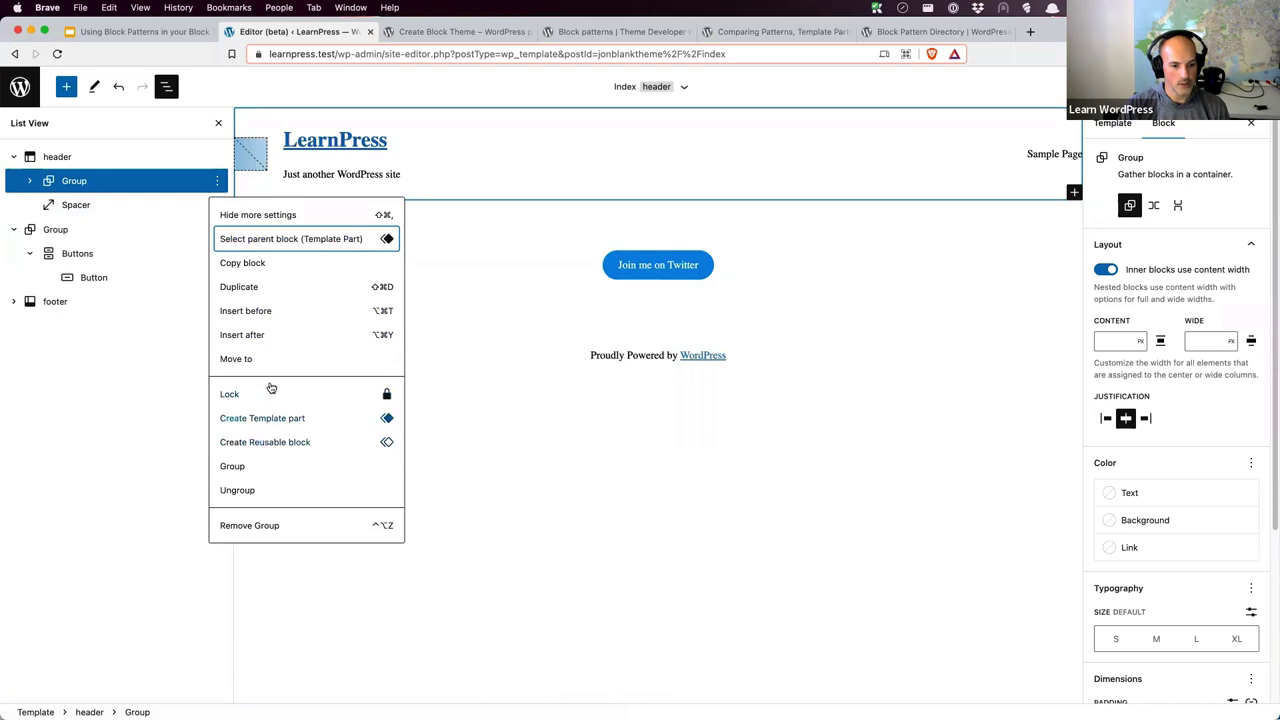
click(268, 334)
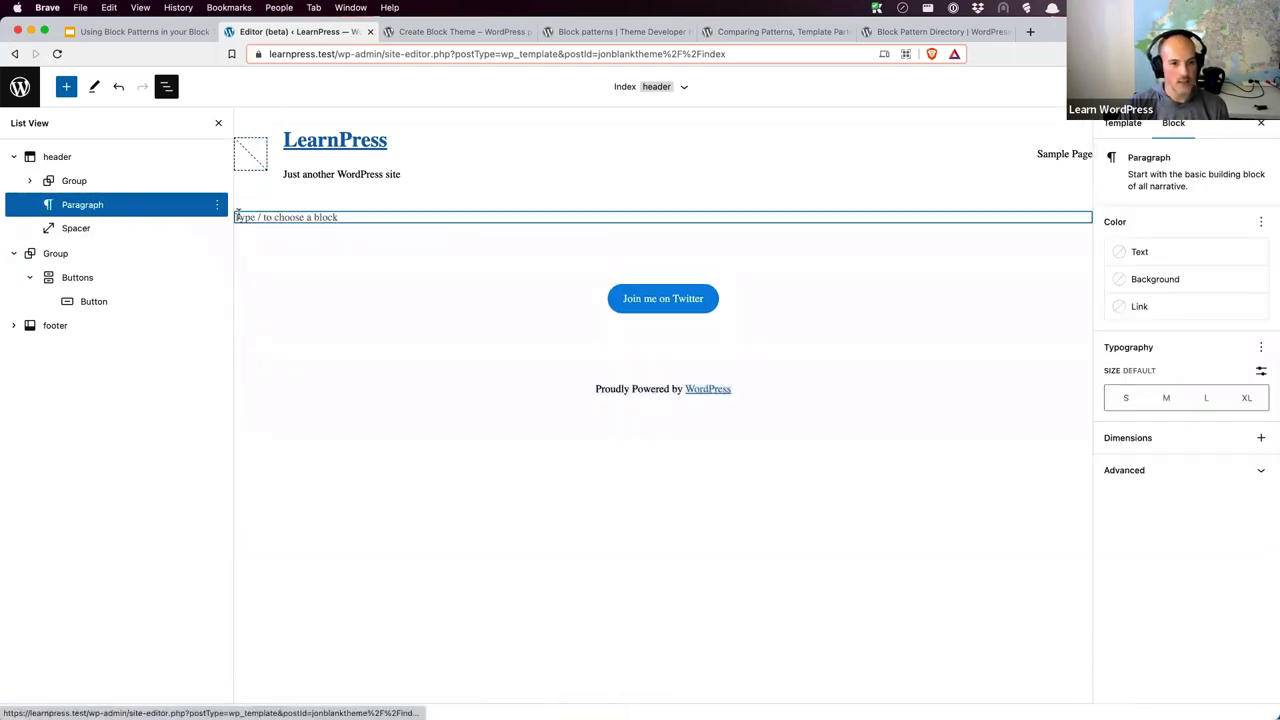
text(/cover)
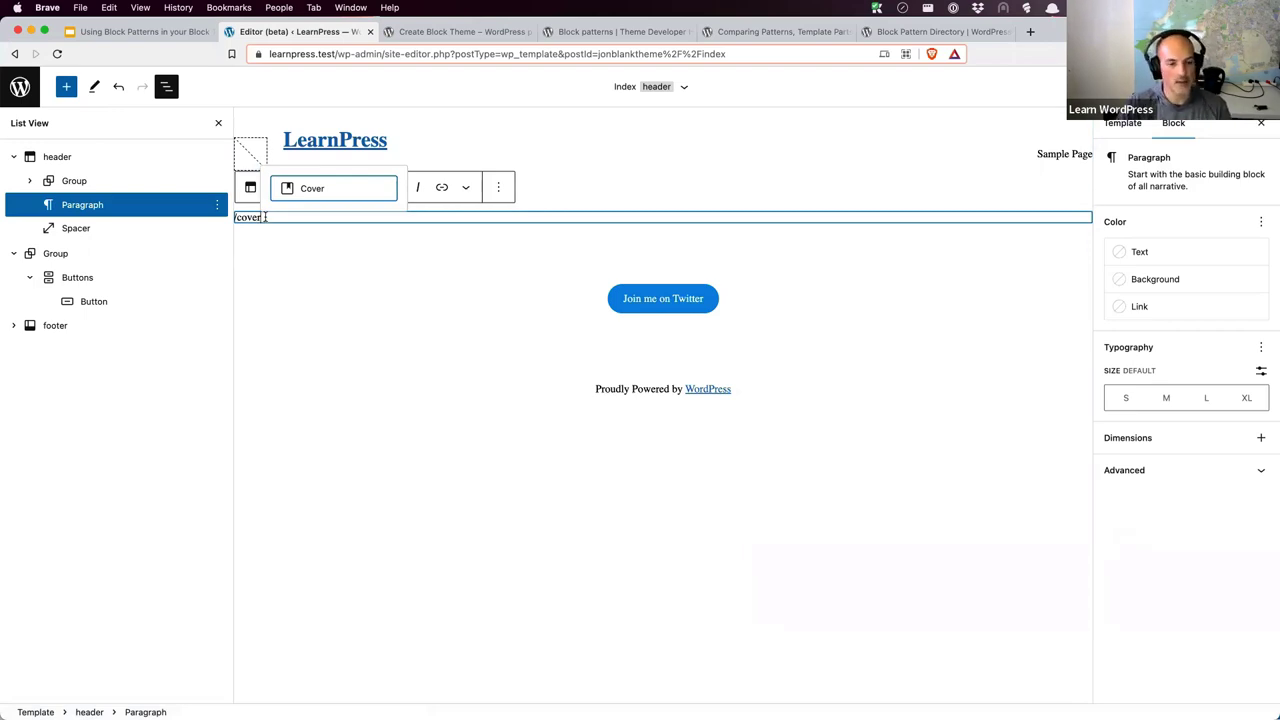
click(297, 196)
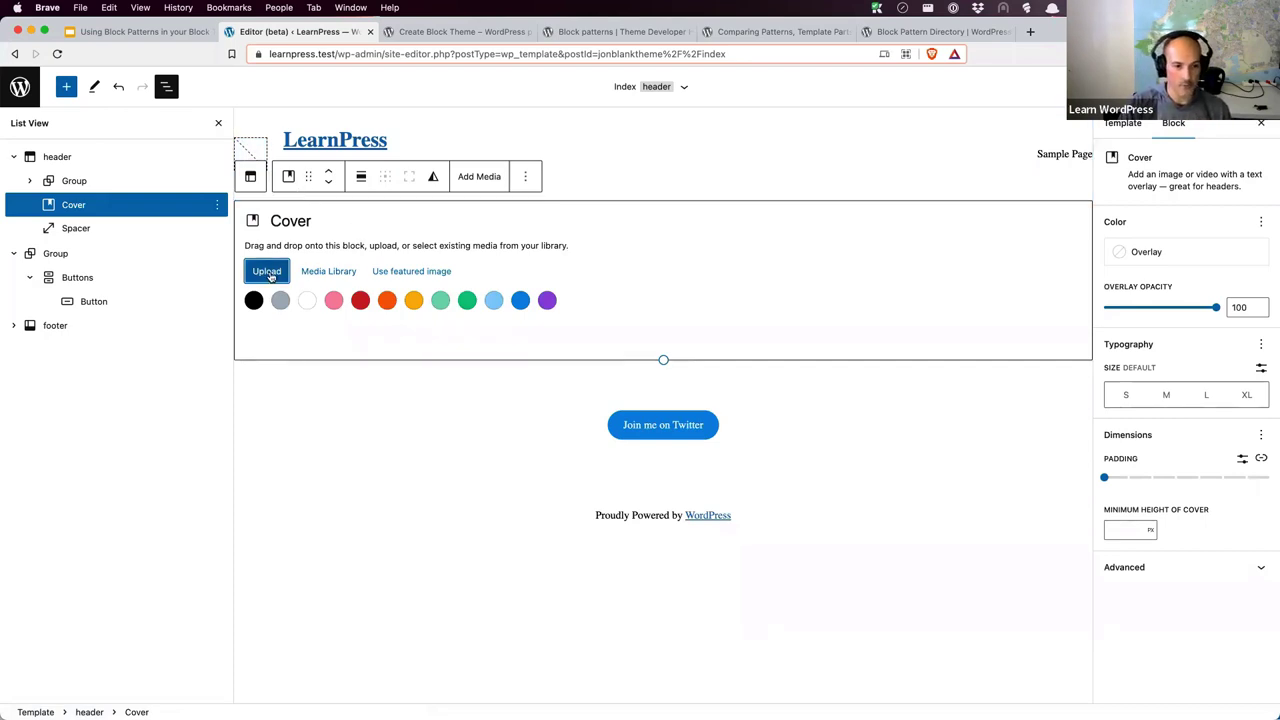
Set the Cover block's image to water-pattern.jpg from the media library.
click(335, 277)
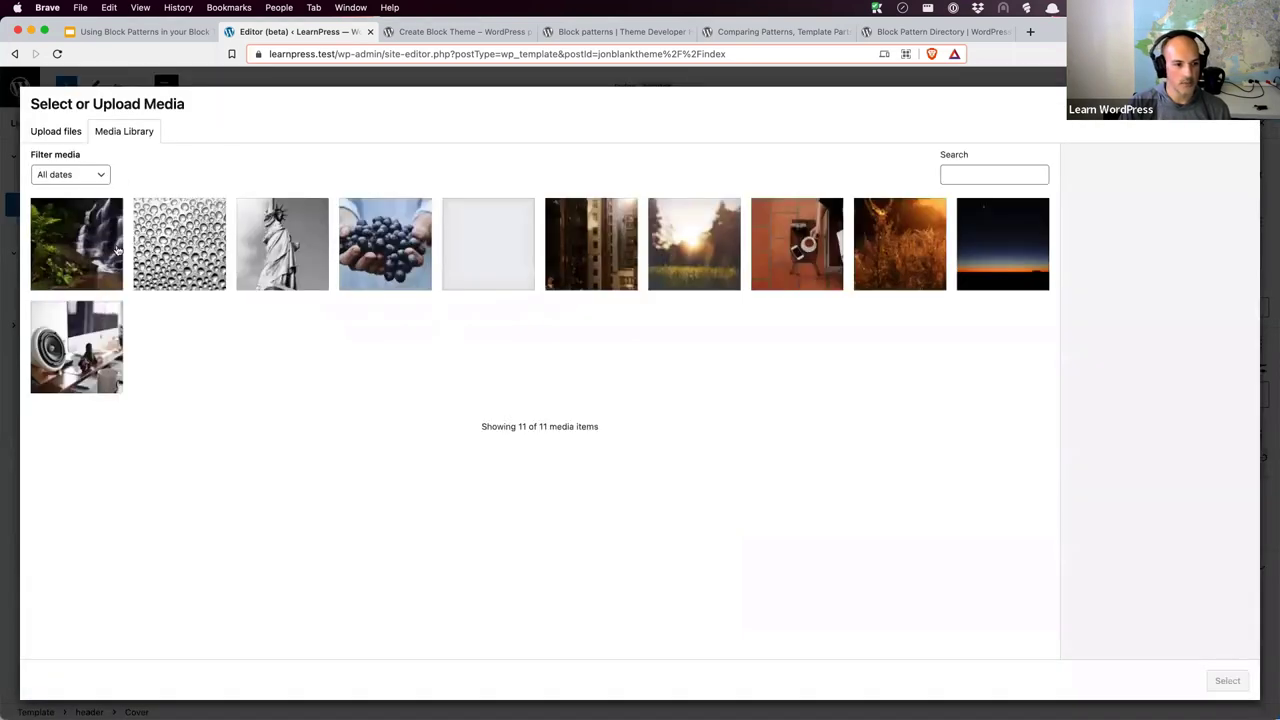
click(155, 250)
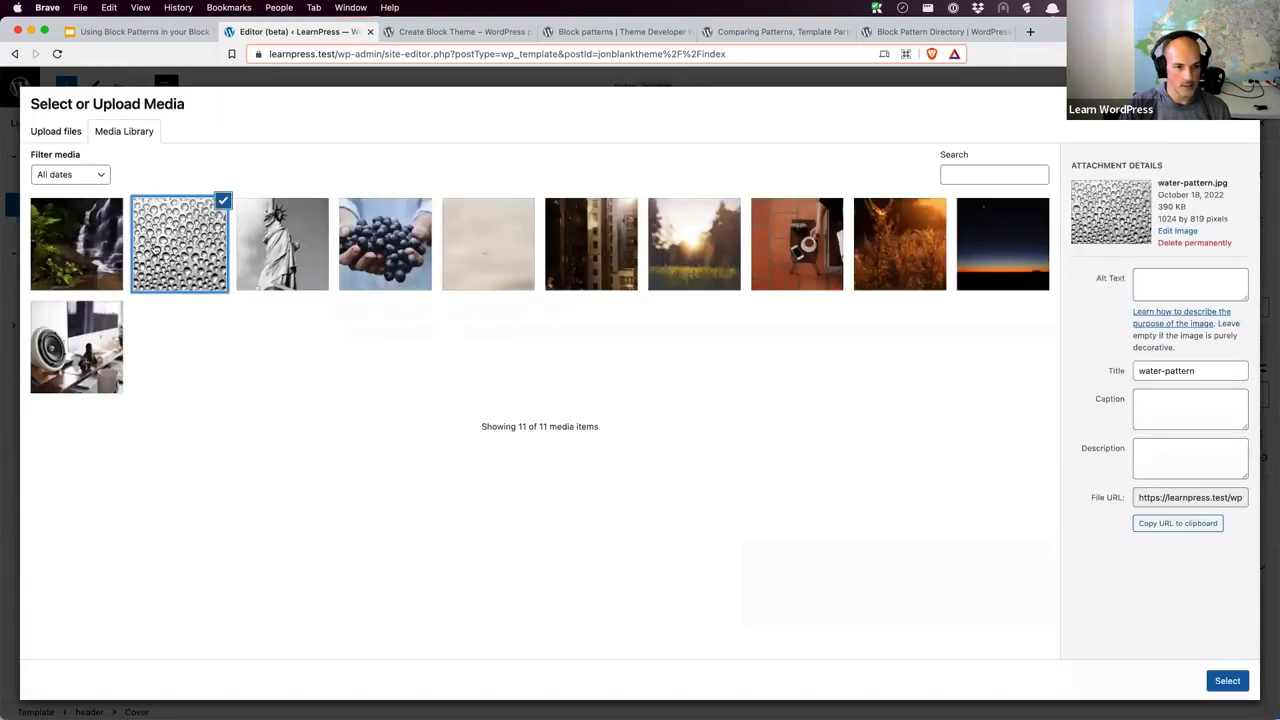
click(1227, 681)
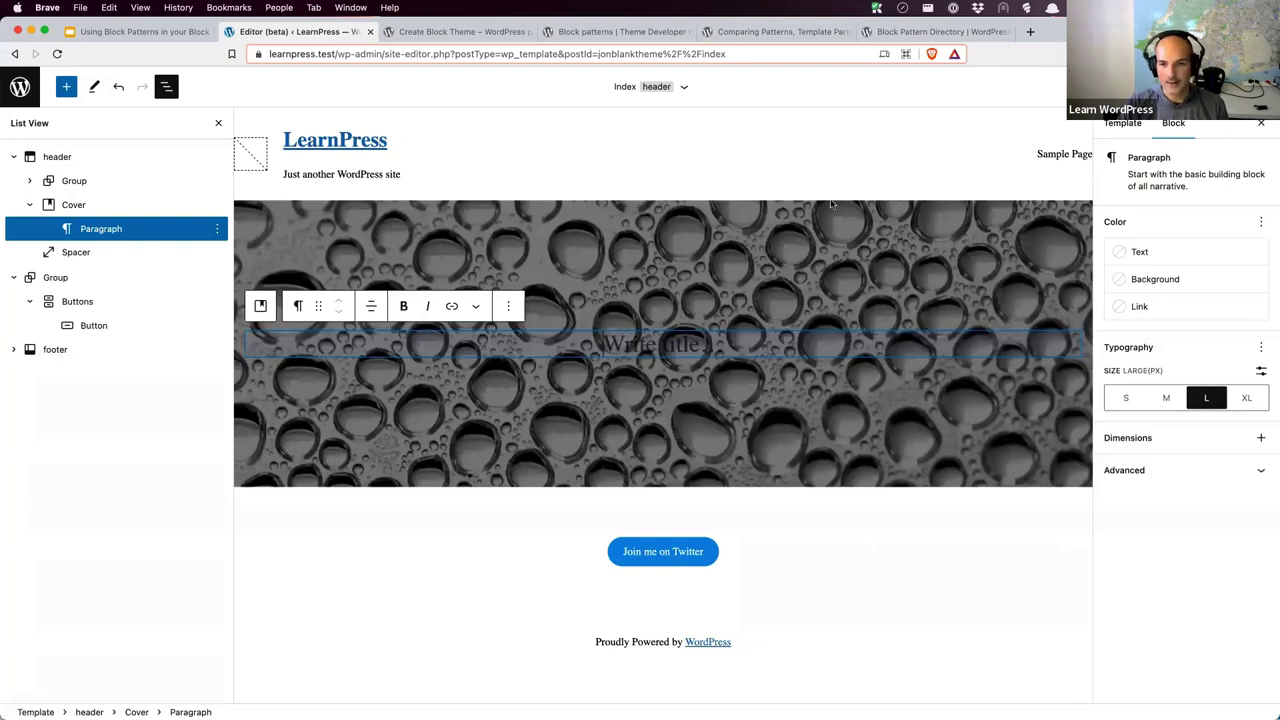
Open the Openverse site at wordpress.org/openverse in a new browser tab.
click(1029, 33)
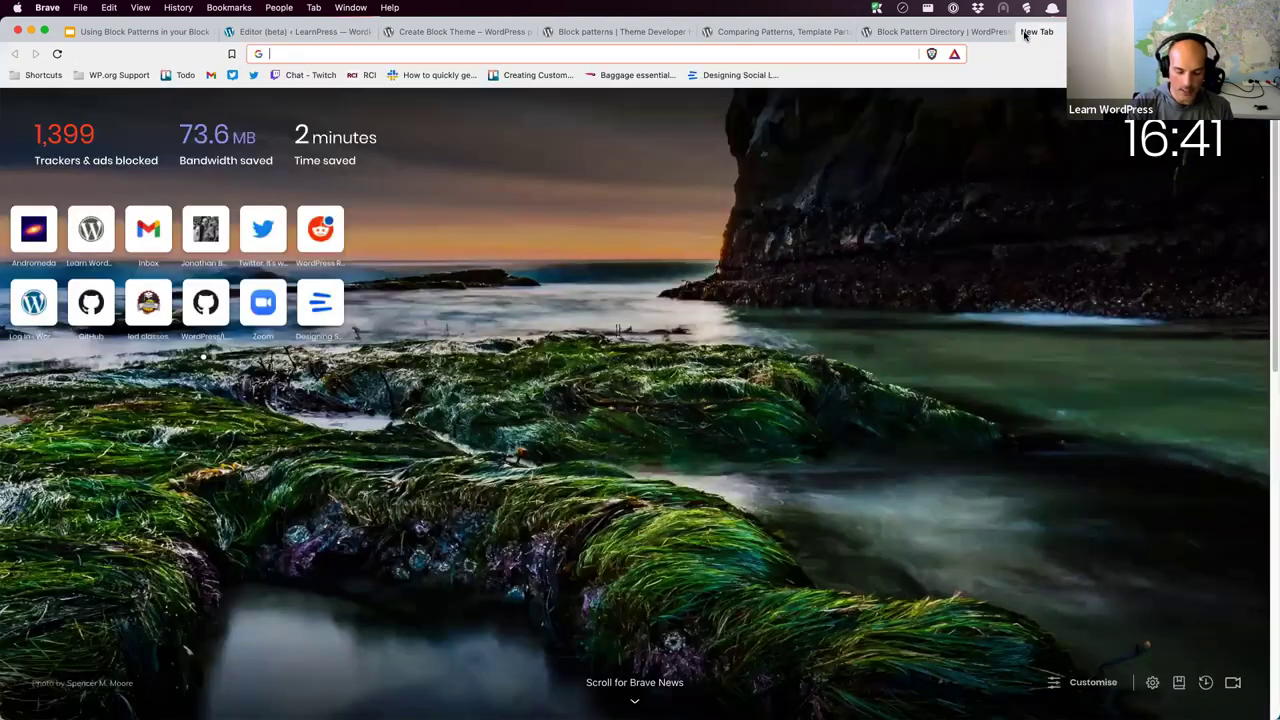
text(open)
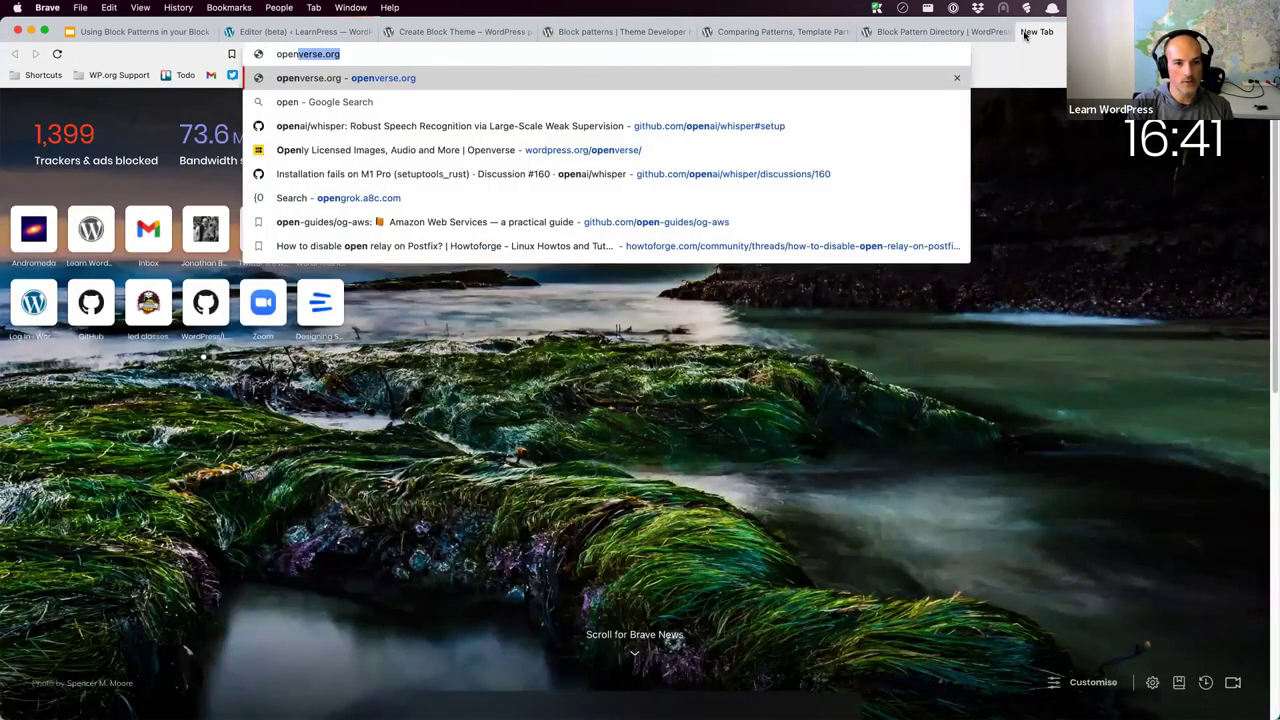
key(Down)
key(Down)
key(Down)
key(Return)
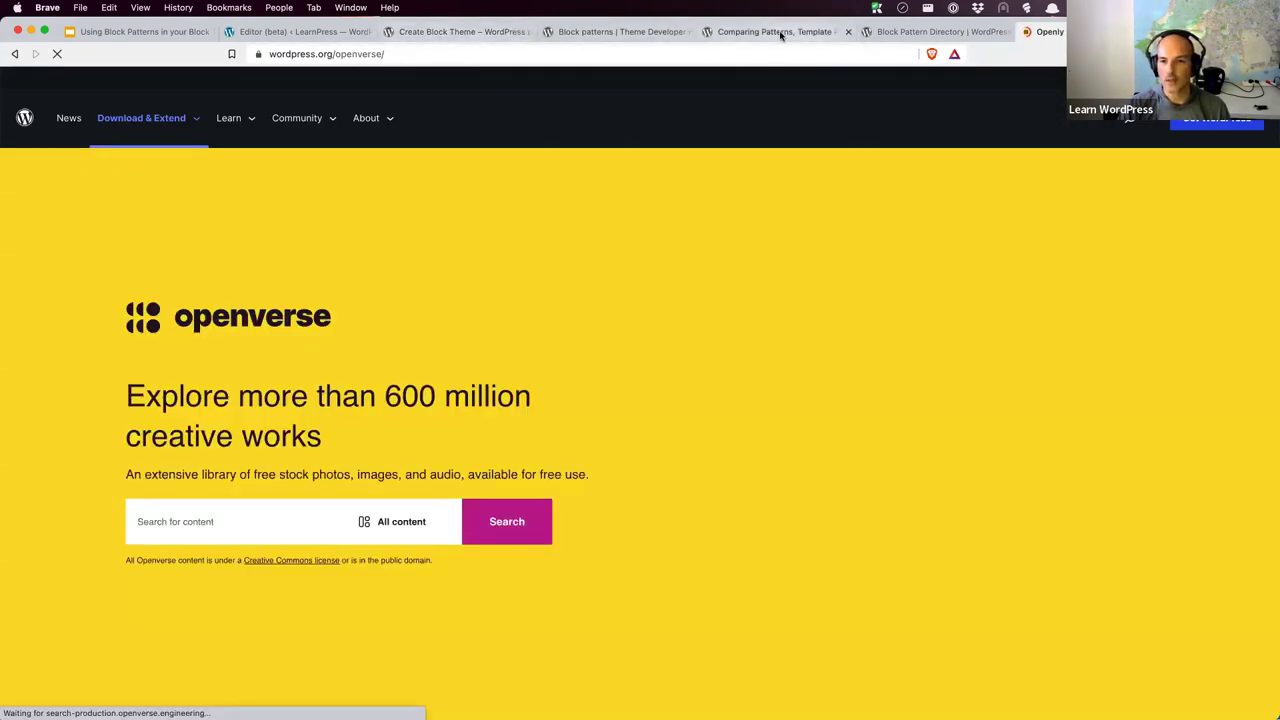
Return to the site editor, enter "My header" as the cover's title and set its text color to white.
click(300, 31)
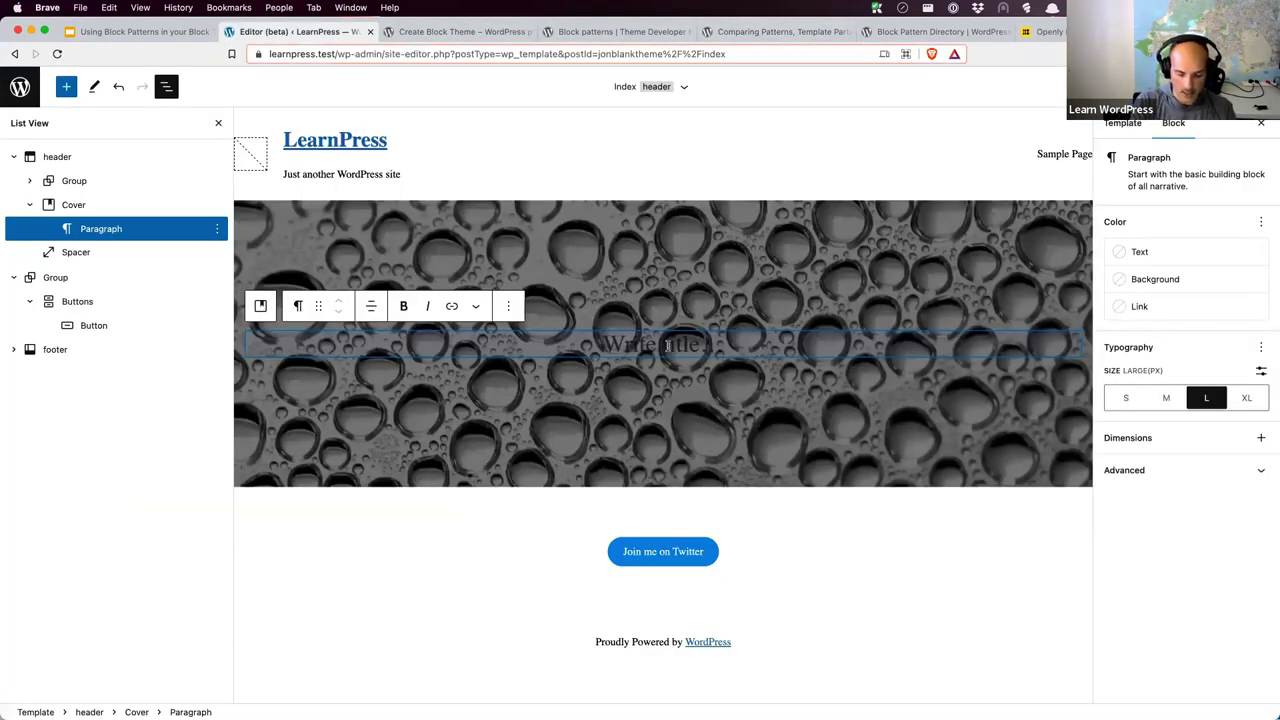
text(My header)
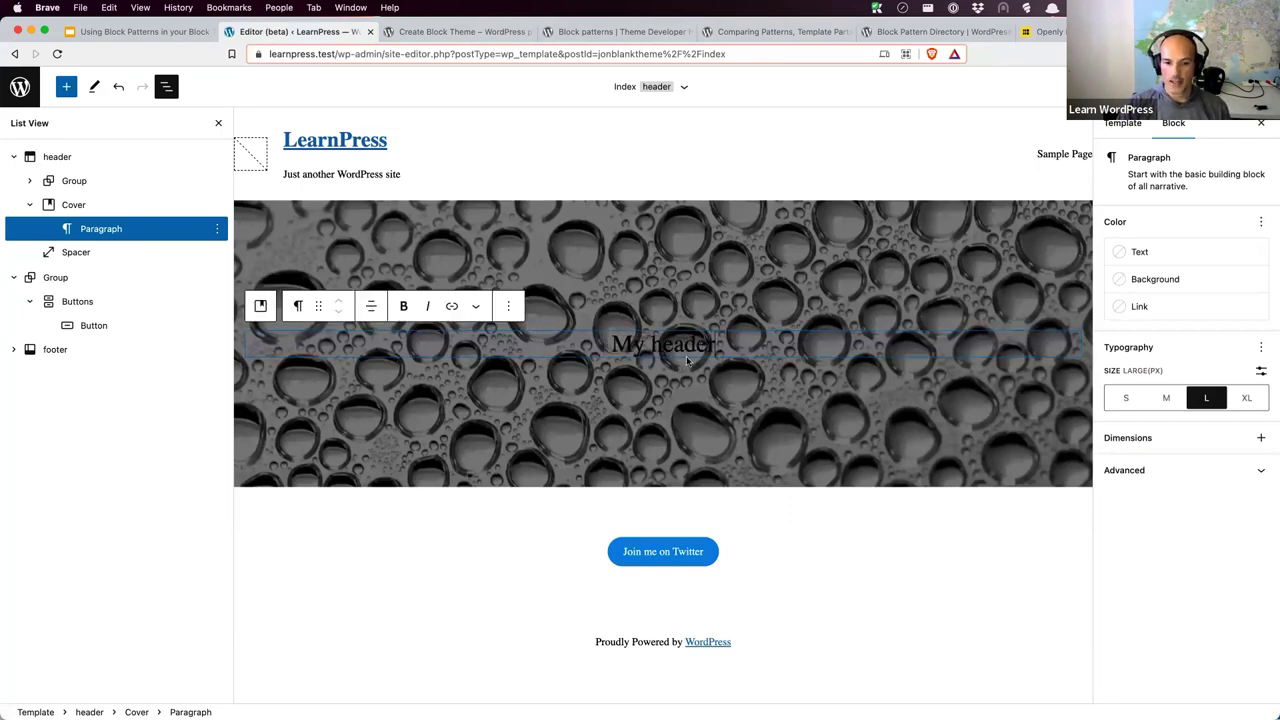
double_click(680, 345)
triple_click(680, 345)
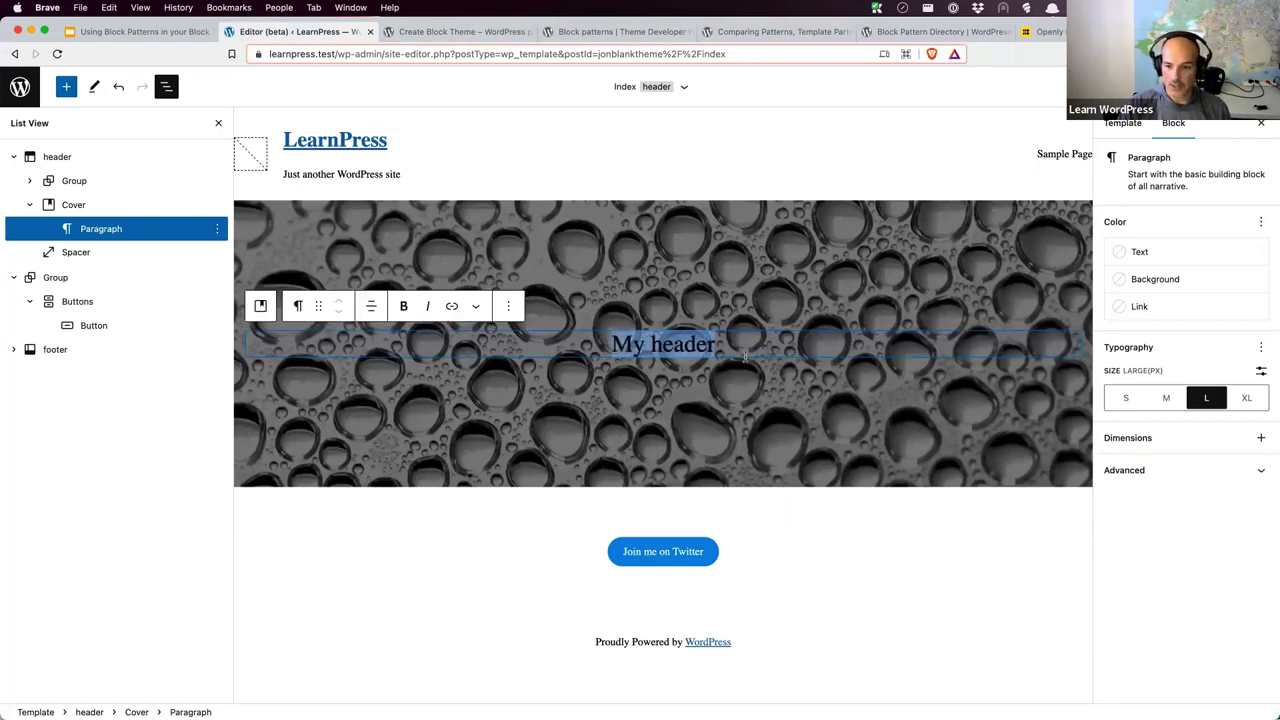
click(1136, 262)
click(979, 335)
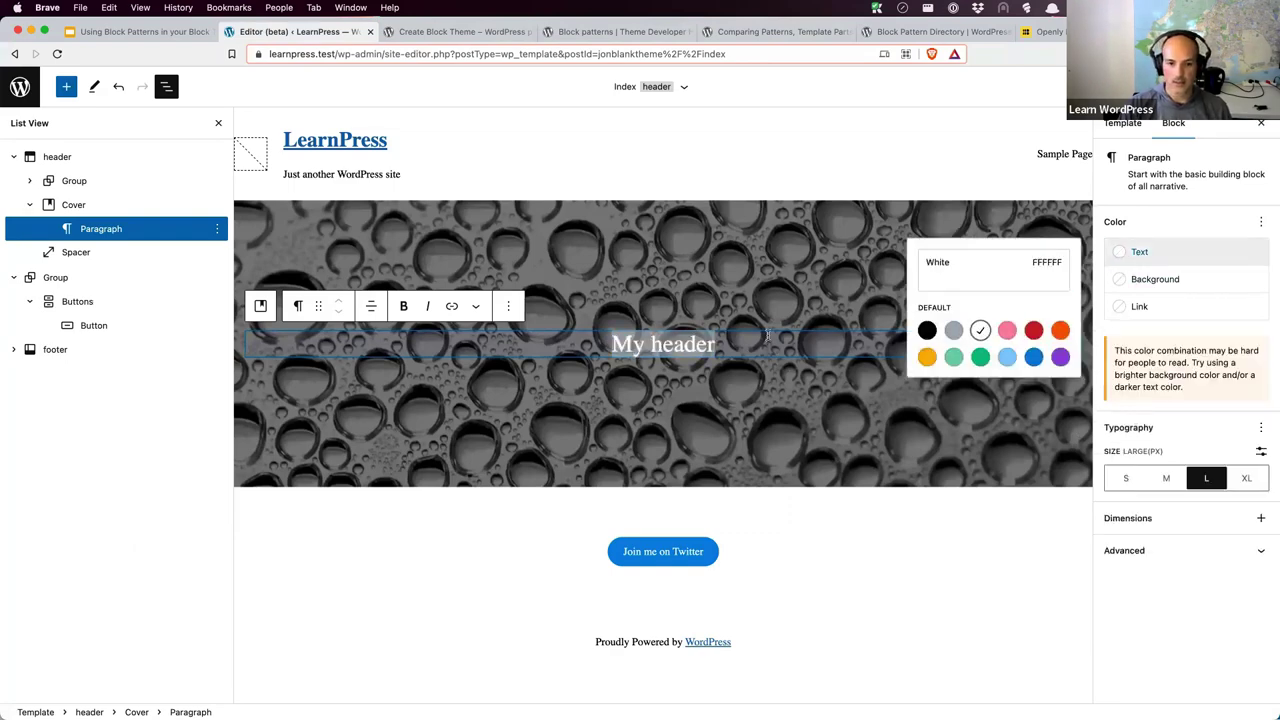
Move the Cover block above the Group block within the header template part.
click(768, 270)
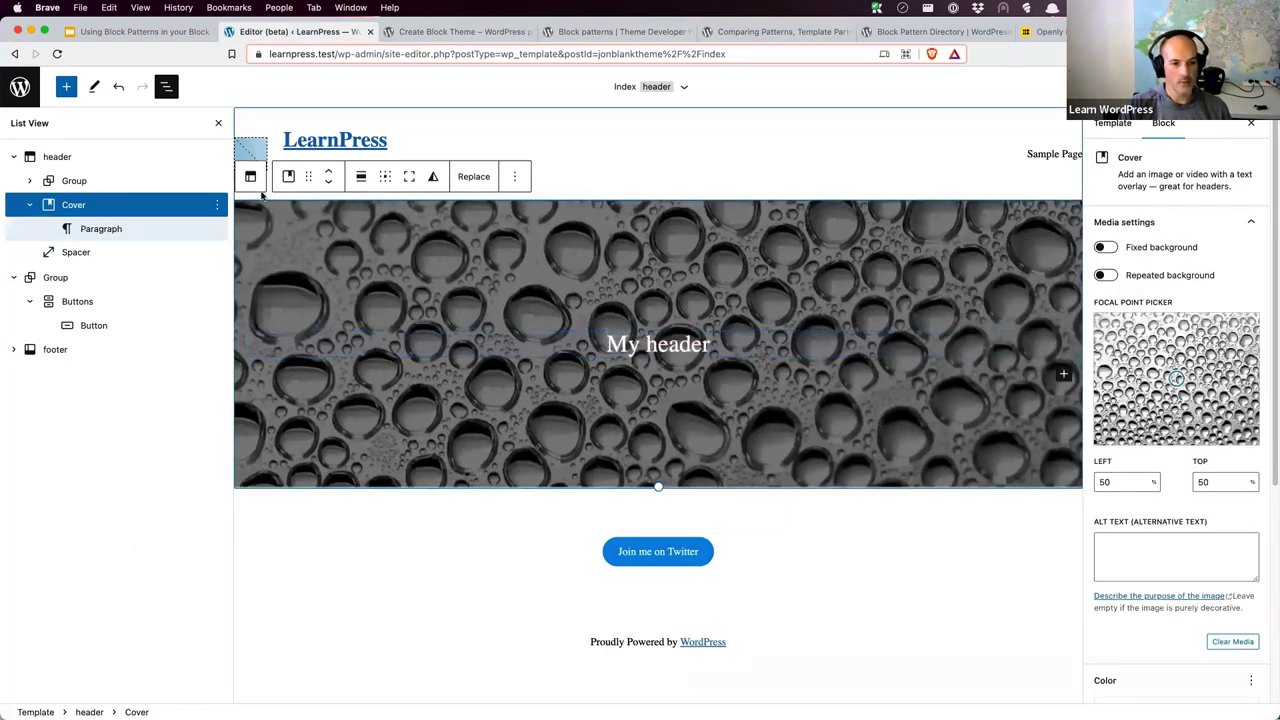
click(328, 171)
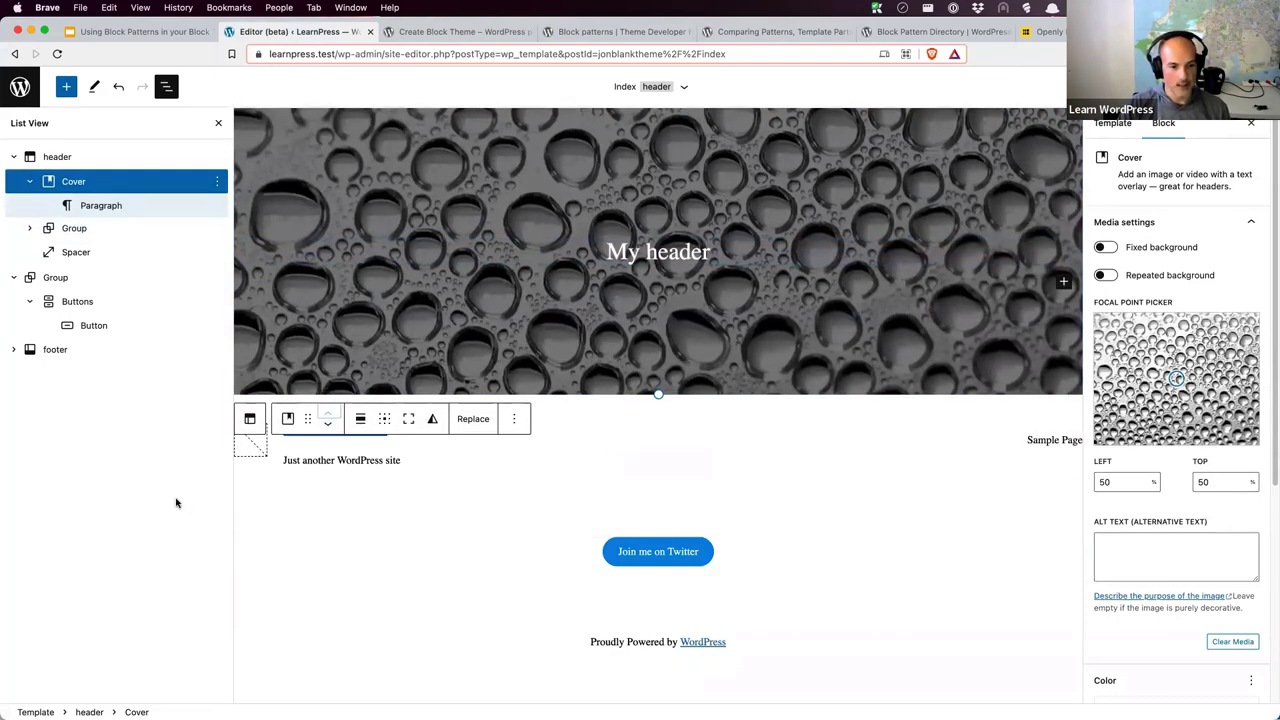
click(62, 279)
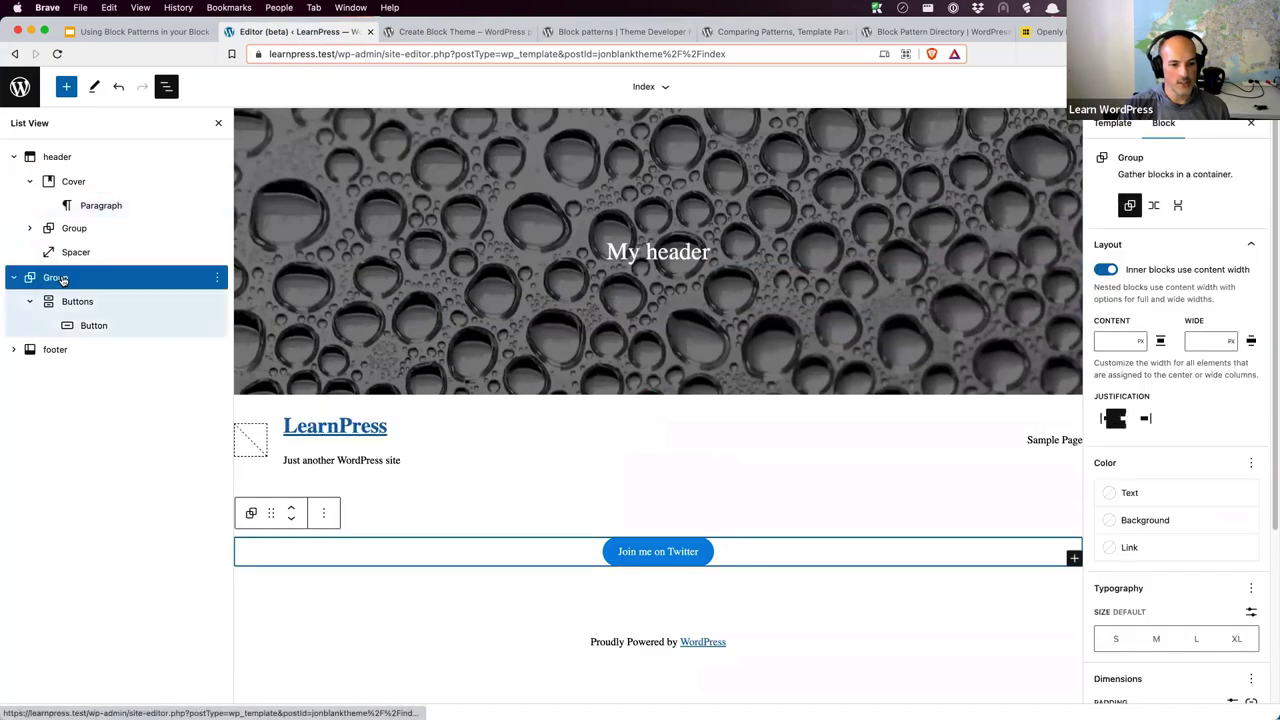